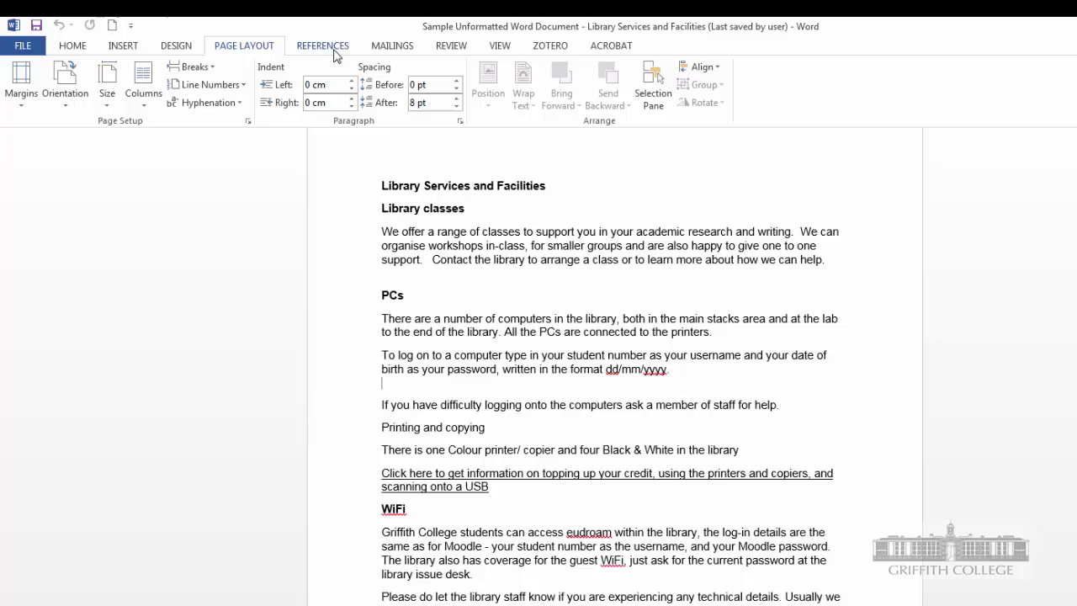
{"action": "left_click", "coordinate": [318, 50]}
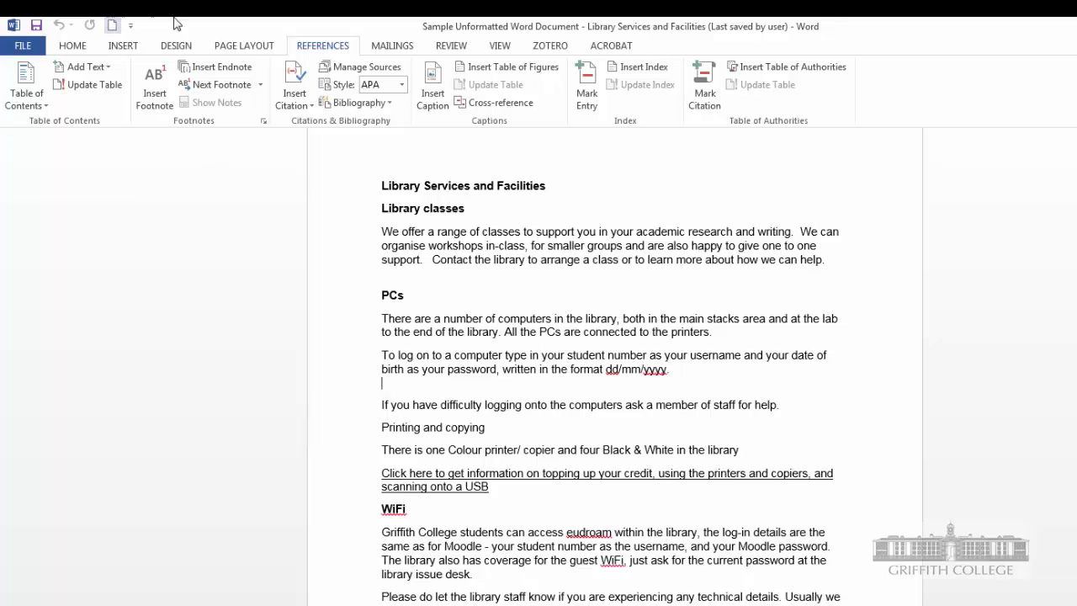
{"action": "left_click", "coordinate": [404, 48]}
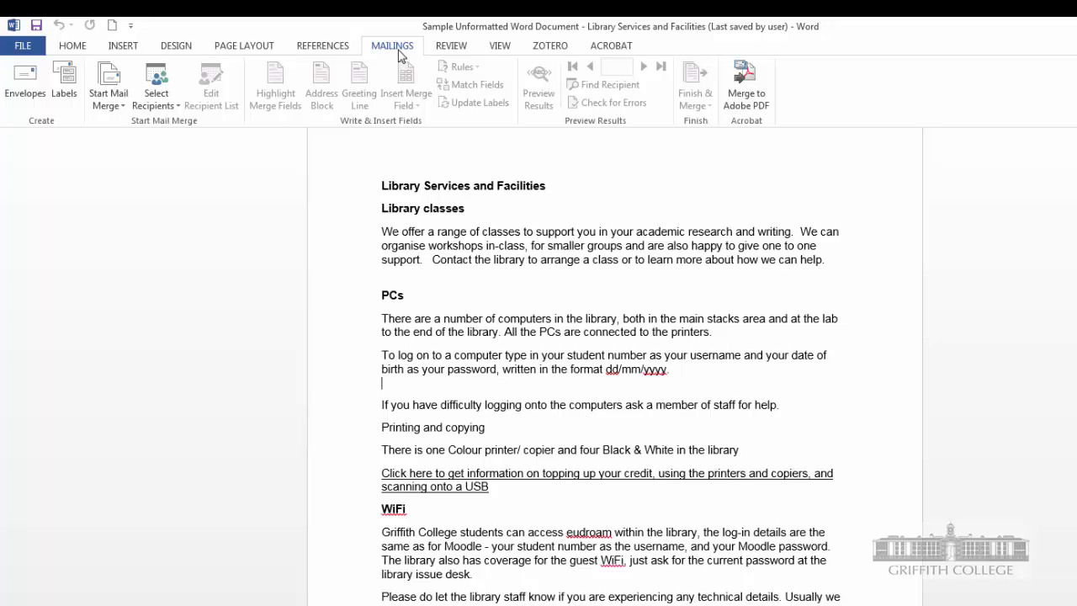
{"action": "left_click", "coordinate": [448, 48]}
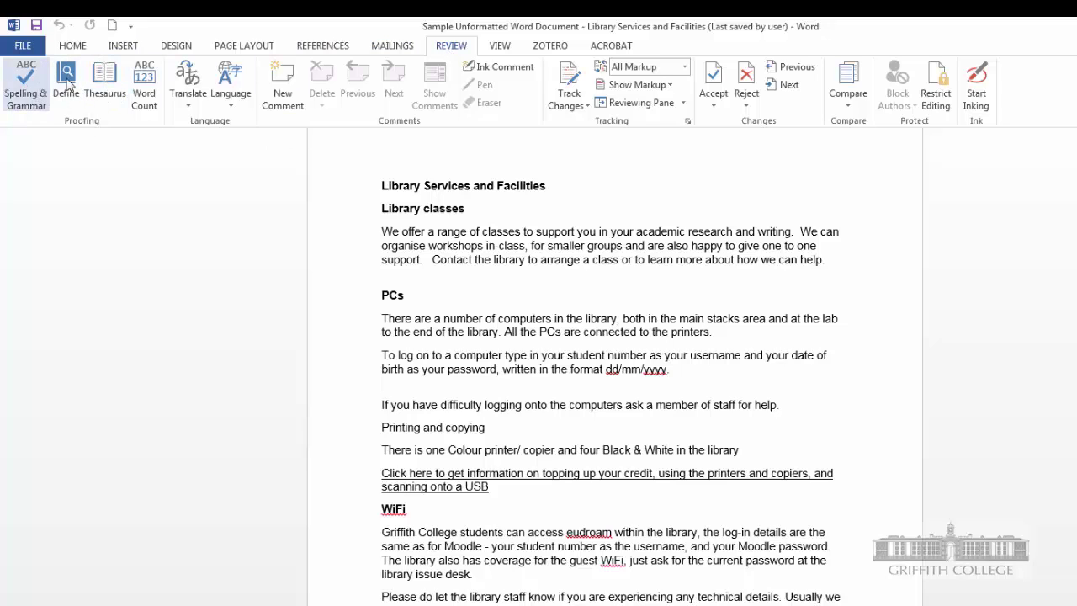
{"action": "left_click", "coordinate": [500, 47]}
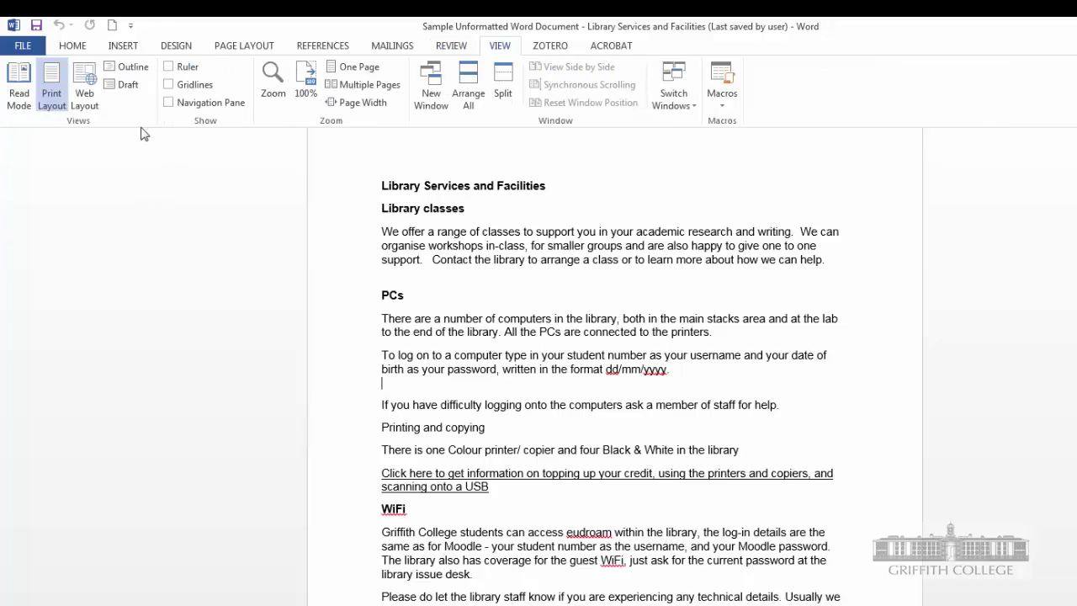
{"action": "left_click", "coordinate": [554, 51]}
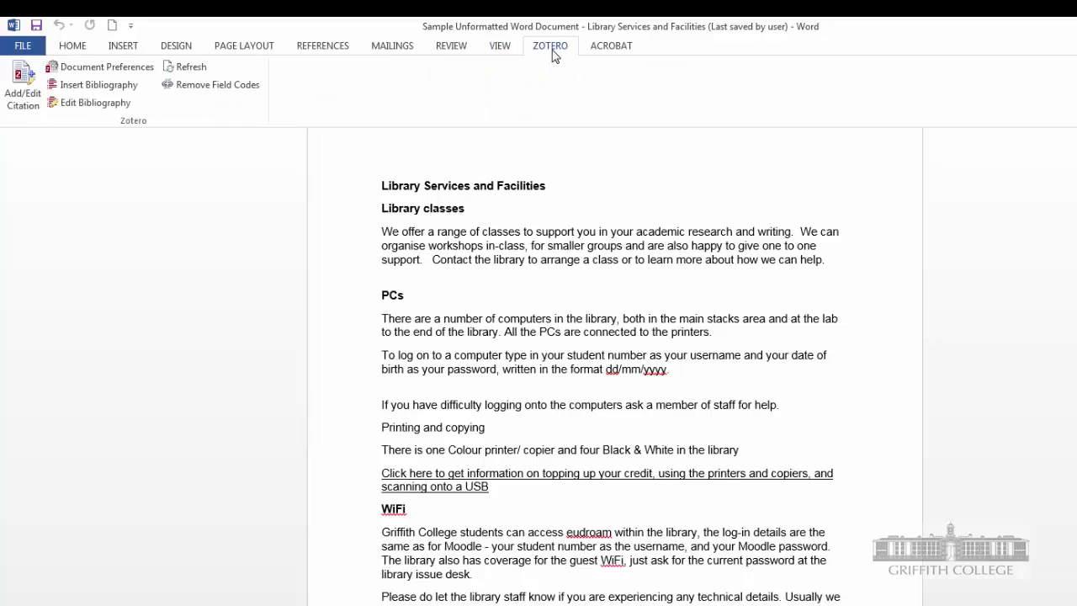
Step: Fit one whole page in view, and enlarge the document to 200% zoom
{"action": "left_click", "coordinate": [505, 48]}
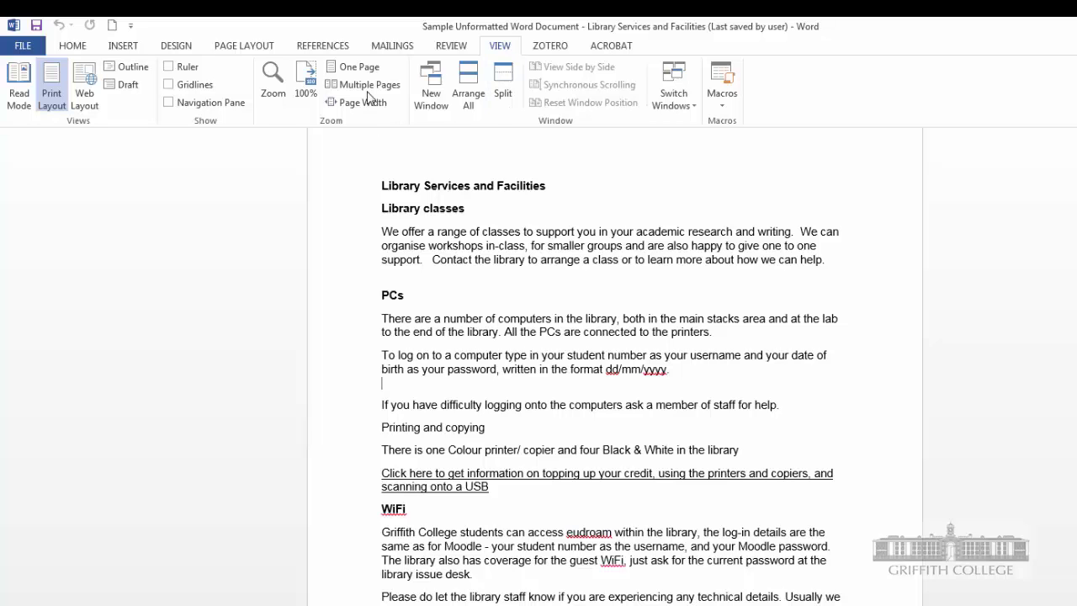
{"action": "left_click", "coordinate": [363, 65]}
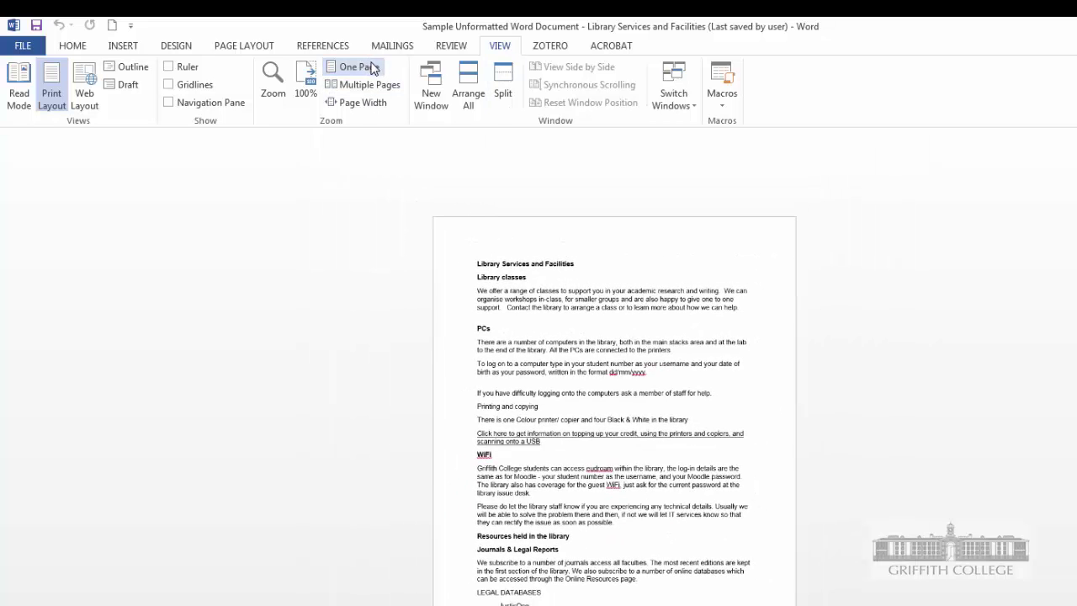
{"action": "left_click", "coordinate": [272, 84]}
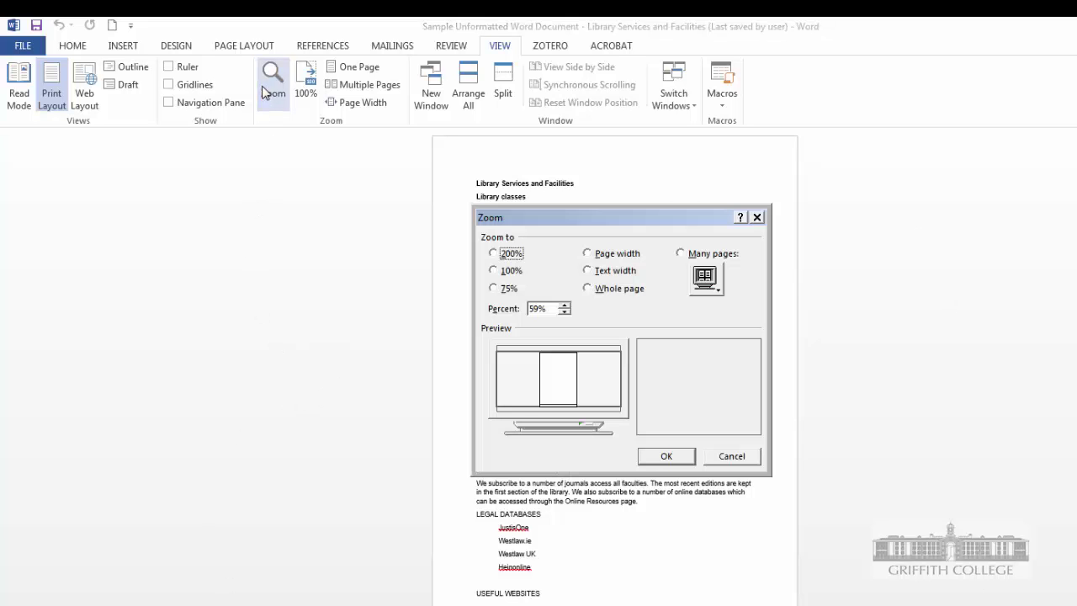
{"action": "left_click", "coordinate": [508, 253]}
{"action": "left_click", "coordinate": [649, 461]}
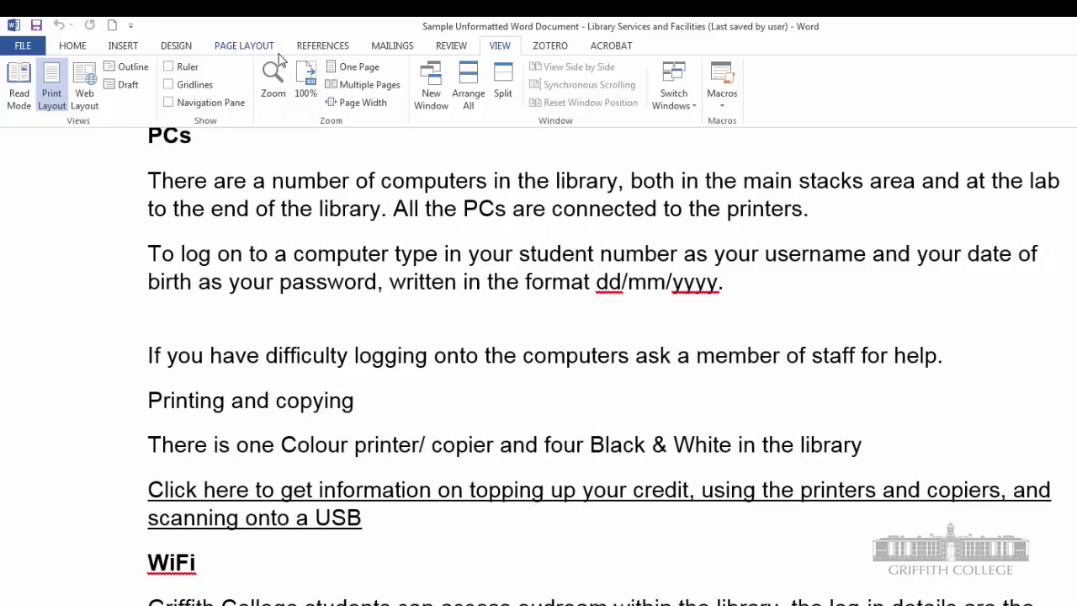
Step: Return the document to 100% zoom and show its opening heading
{"action": "left_click", "coordinate": [307, 77]}
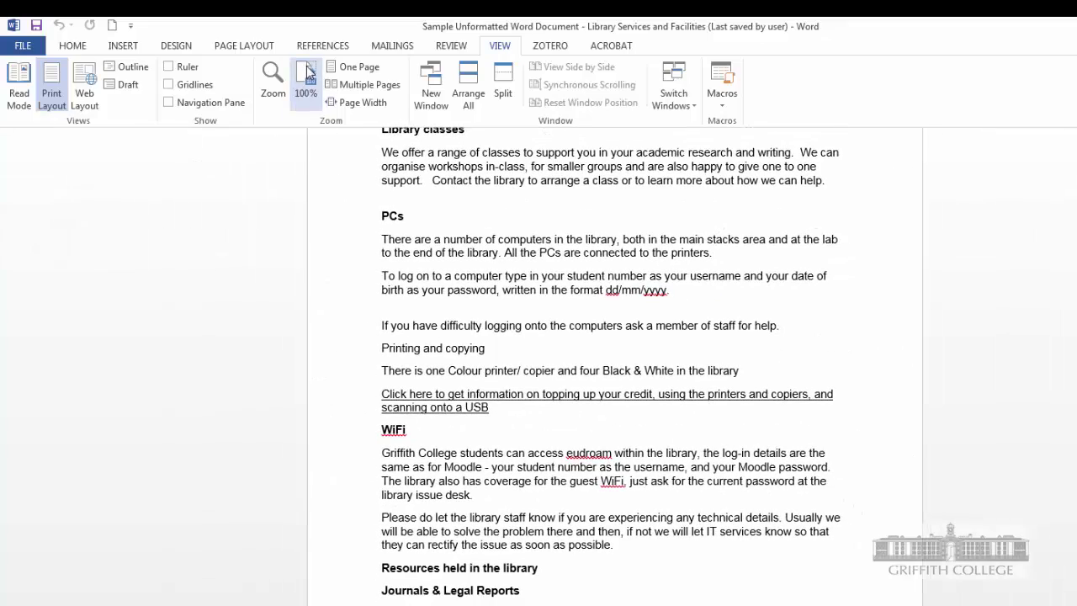
{"action": "scroll", "coordinate": [1020, 345], "scroll_direction": "up", "scroll_amount": 3}
{"action": "scroll", "coordinate": [649, 347], "scroll_direction": "down", "scroll_amount": 1}
{"action": "scroll", "coordinate": [648, 345], "scroll_direction": "up", "scroll_amount": 1}
{"action": "scroll", "coordinate": [207, 312], "scroll_direction": "down", "scroll_amount": 2}
{"action": "scroll", "coordinate": [207, 312], "scroll_direction": "up", "scroll_amount": 2}
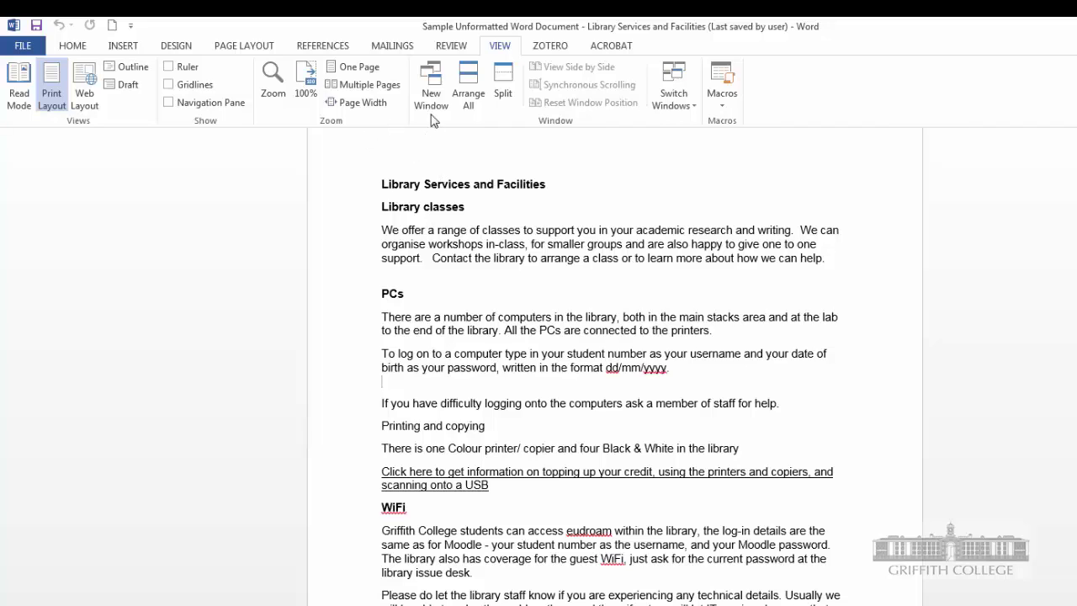
Step: Display multiple pages side by side, and switch back to a single whole page with no text selected
{"action": "left_click", "coordinate": [342, 87]}
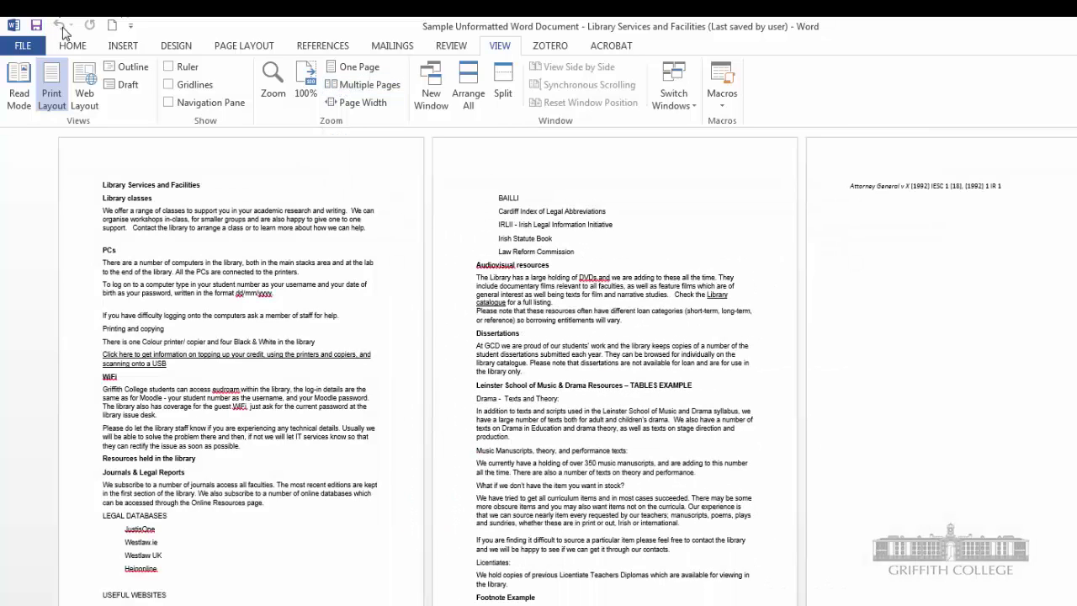
{"action": "left_click", "coordinate": [343, 74]}
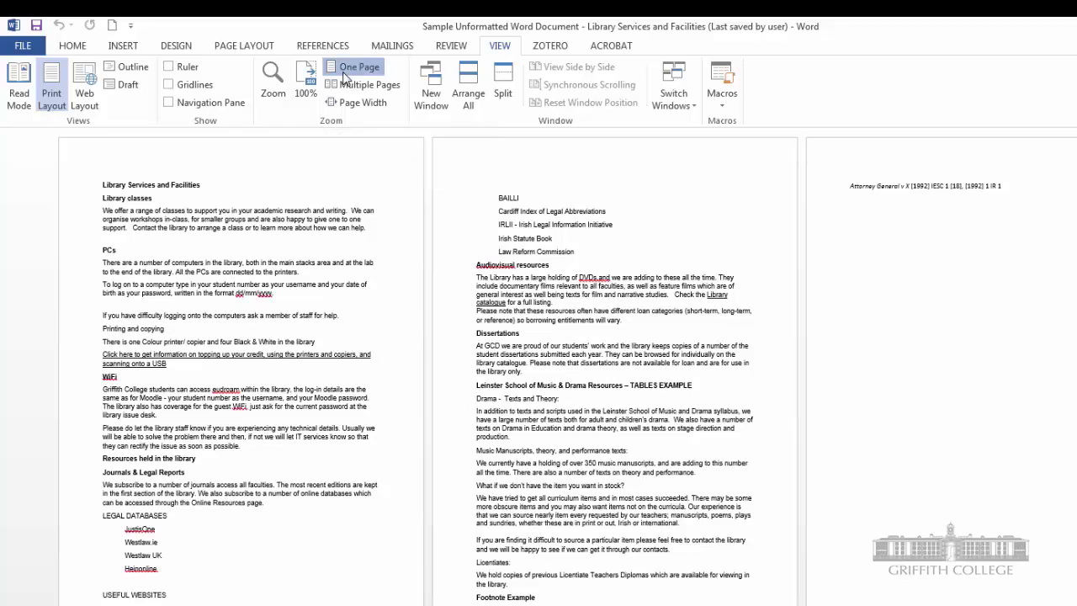
{"action": "left_click", "coordinate": [265, 453]}
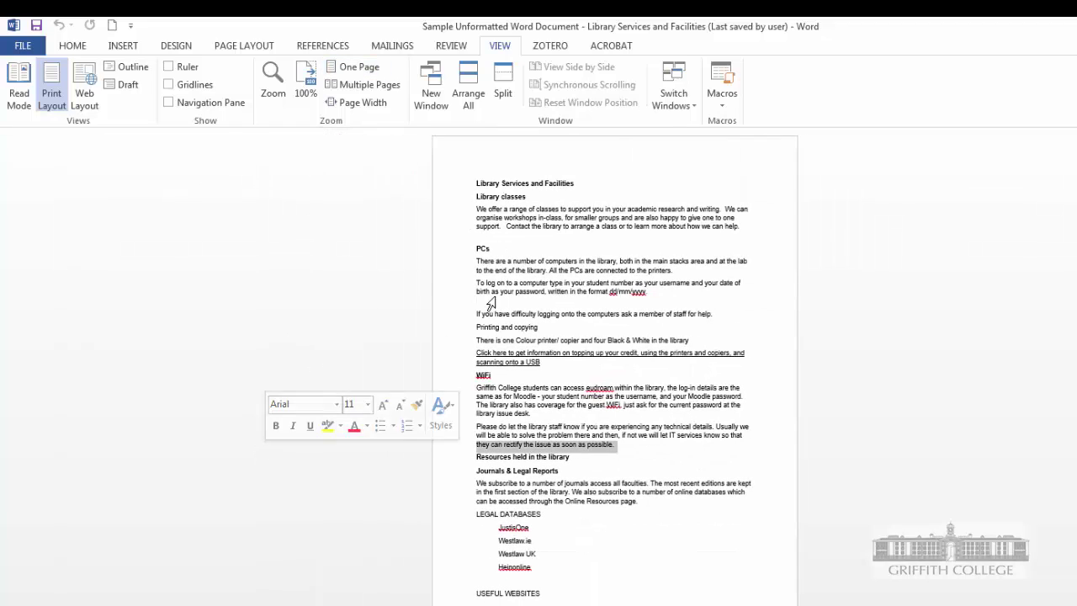
{"action": "left_click", "coordinate": [623, 226]}
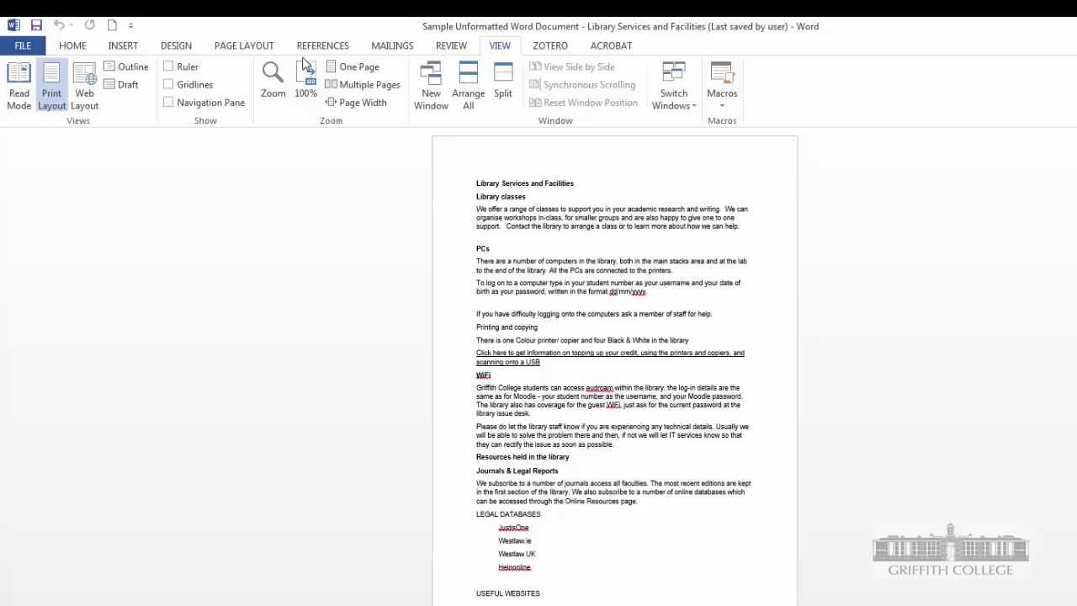
Step: Show the document in Read Mode and page through its content
{"action": "left_click", "coordinate": [18, 98]}
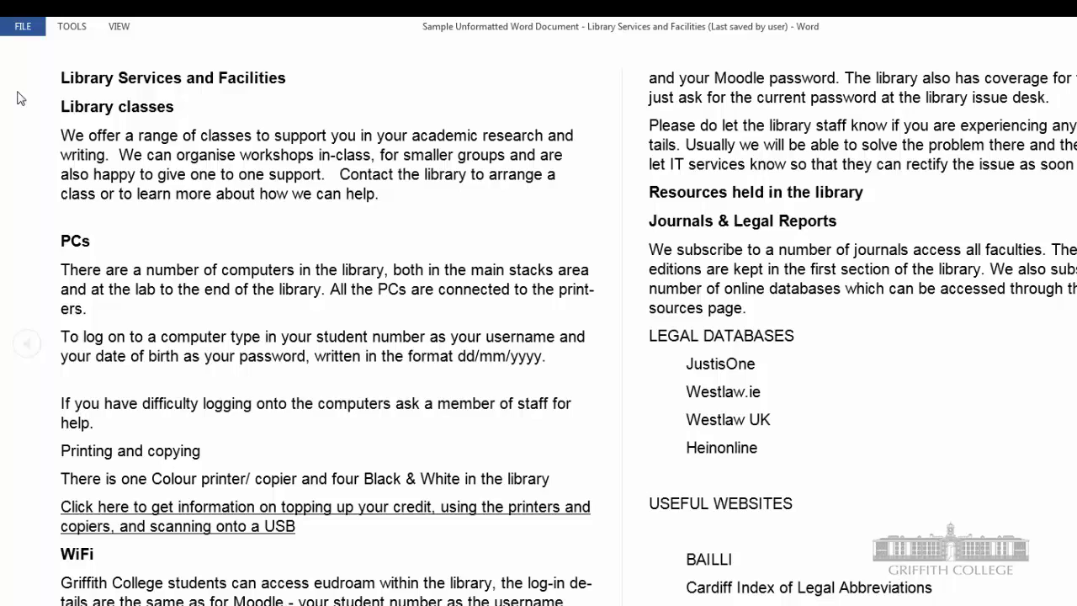
{"action": "scroll", "coordinate": [480, 433], "scroll_direction": "down", "scroll_amount": 3}
{"action": "scroll", "coordinate": [480, 433], "scroll_direction": "up", "scroll_amount": 1}
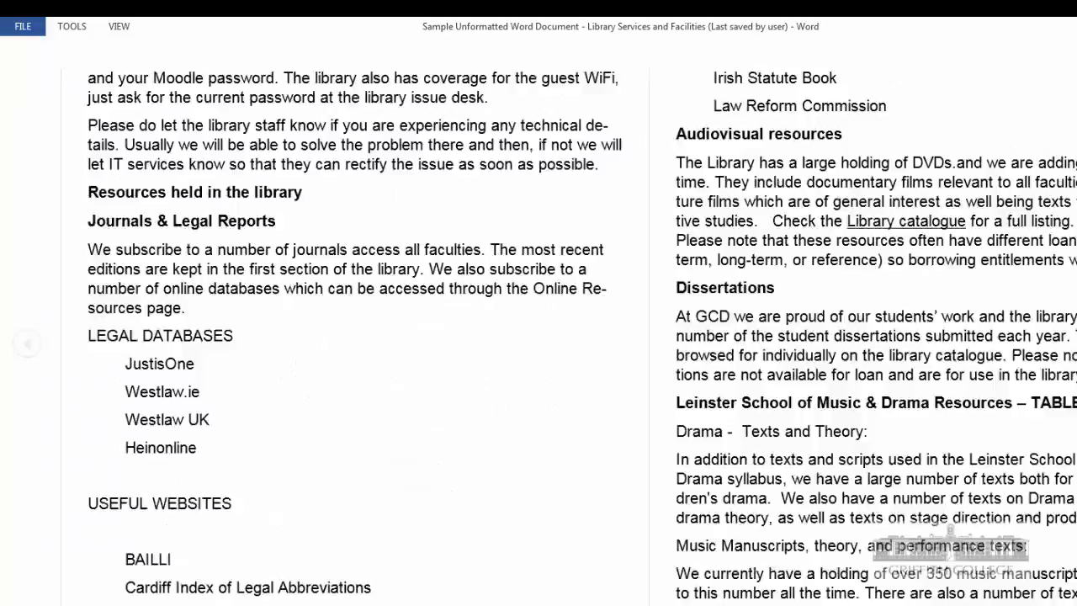
{"action": "scroll", "coordinate": [481, 432], "scroll_direction": "down", "scroll_amount": 1}
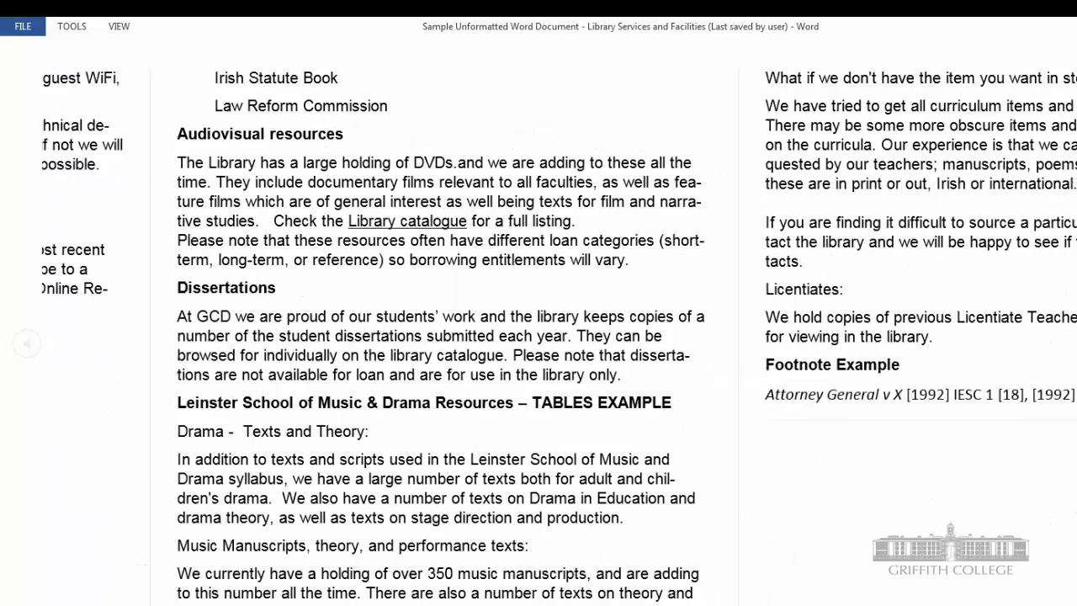
Step: Leave Read Mode and return to editing the document in Print Layout
{"action": "left_click", "coordinate": [34, 31]}
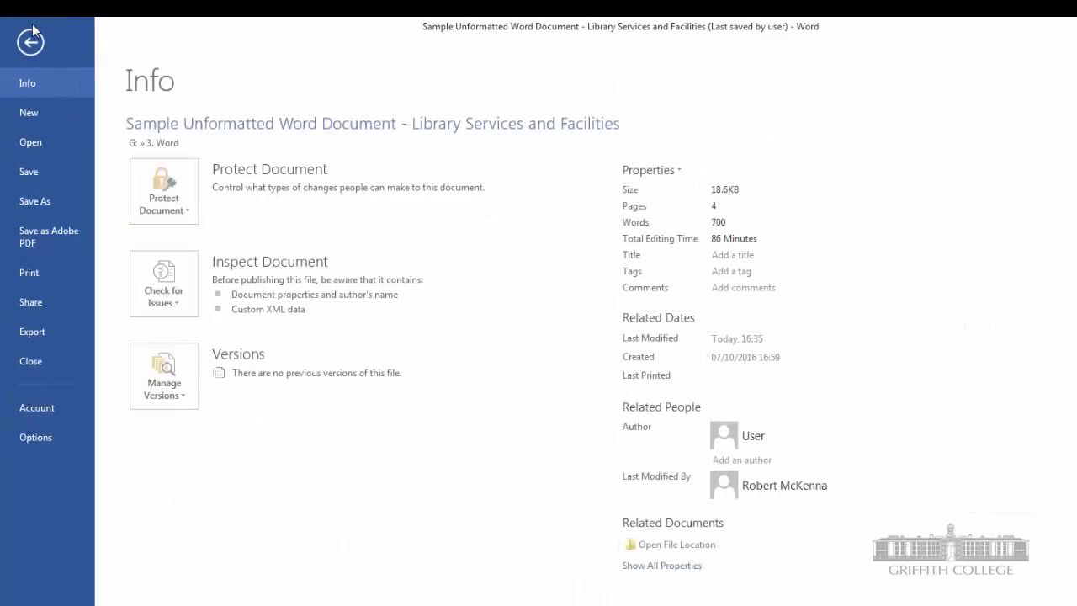
{"action": "left_click", "coordinate": [34, 32]}
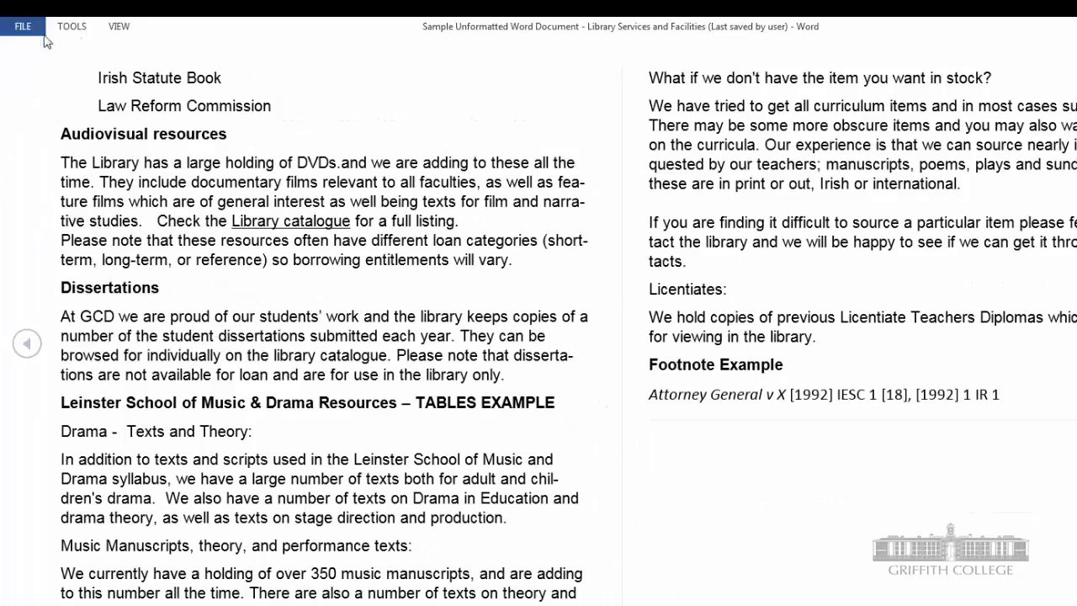
{"action": "left_click", "coordinate": [119, 28]}
{"action": "left_click", "coordinate": [160, 55]}
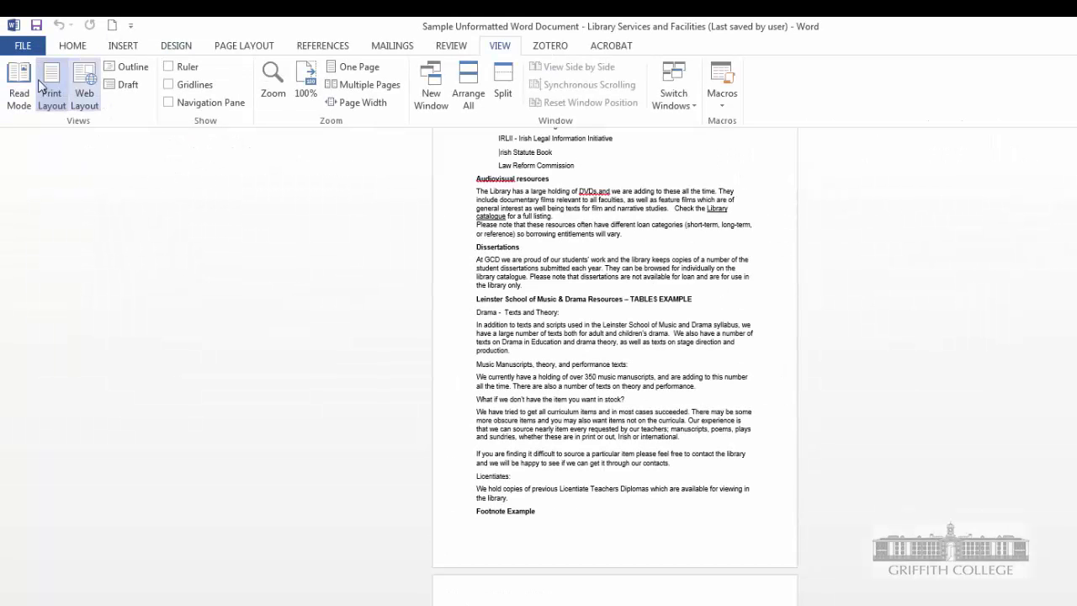
Step: Switch to Read Mode once more and go back to the editable document
{"action": "left_click", "coordinate": [13, 93]}
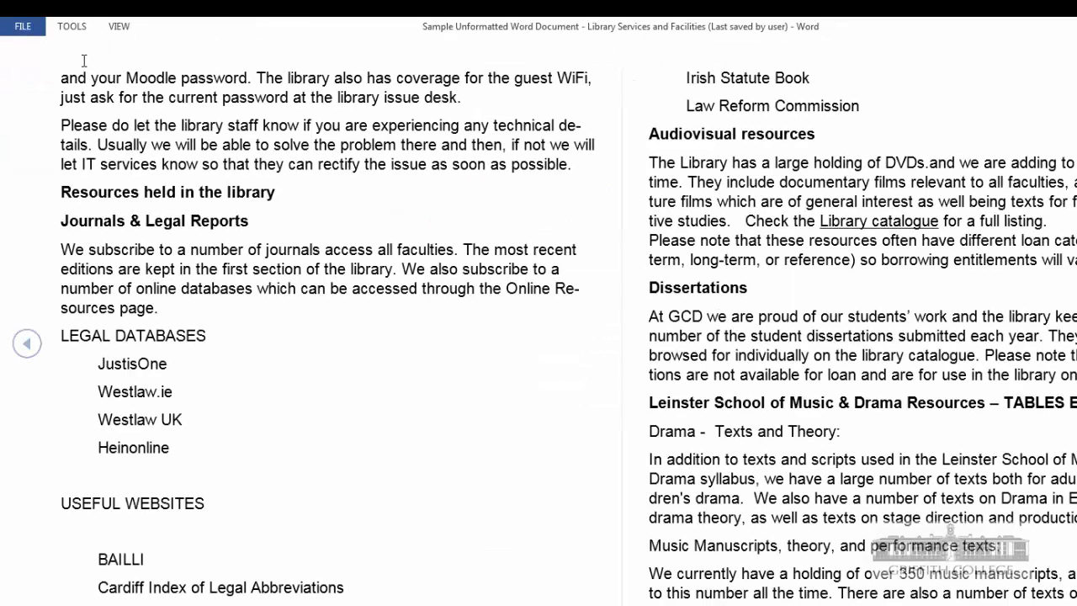
{"action": "left_click", "coordinate": [123, 31]}
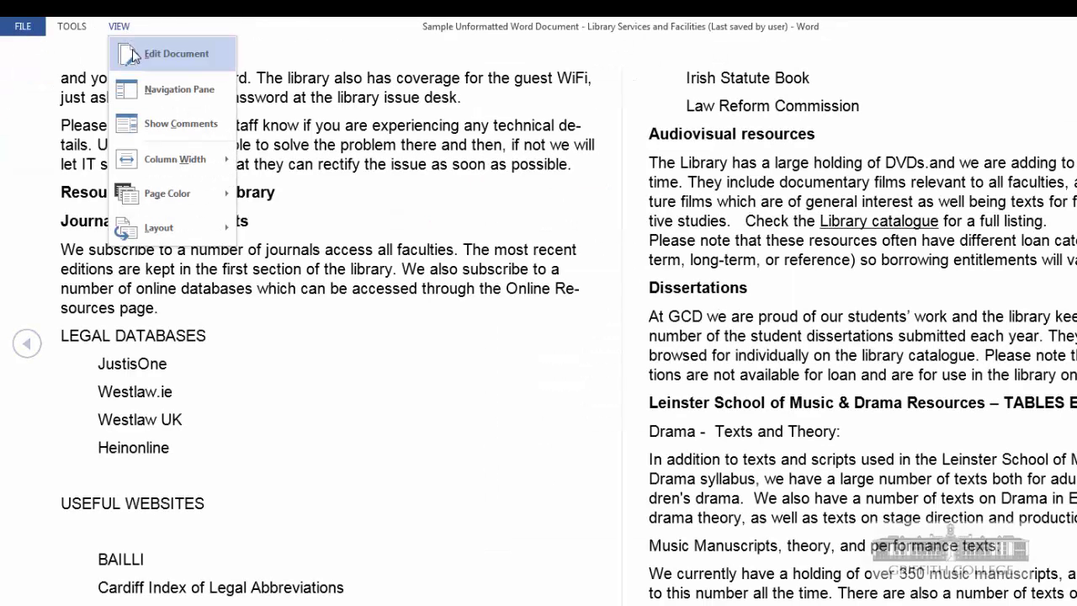
{"action": "left_click", "coordinate": [136, 54]}
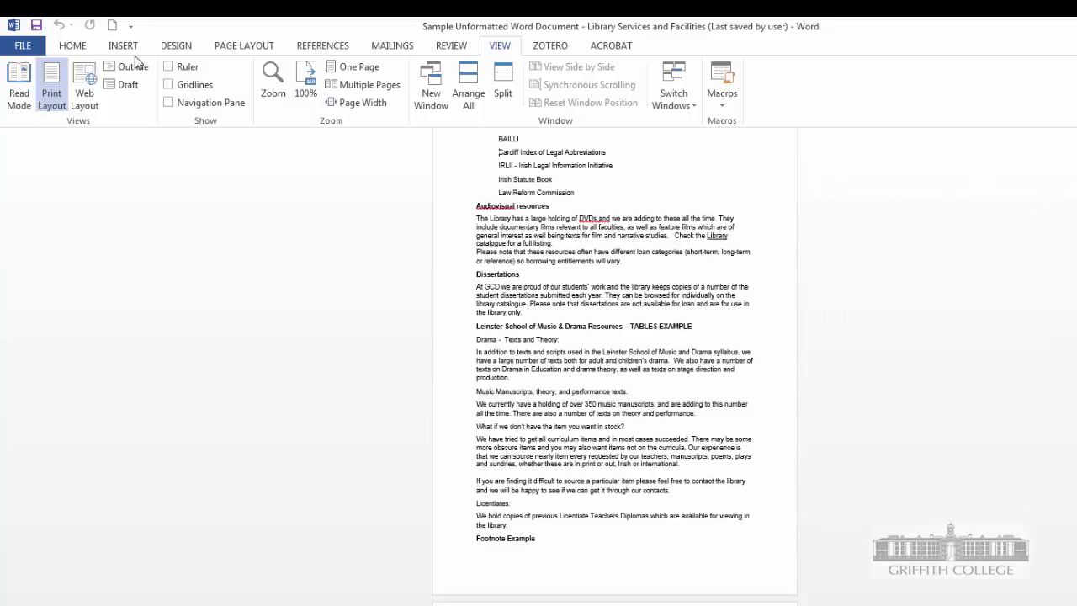
Step: Set the zoom to 100% and go back to the beginning of the document
{"action": "scroll", "coordinate": [201, 531], "scroll_direction": "up", "scroll_amount": 4}
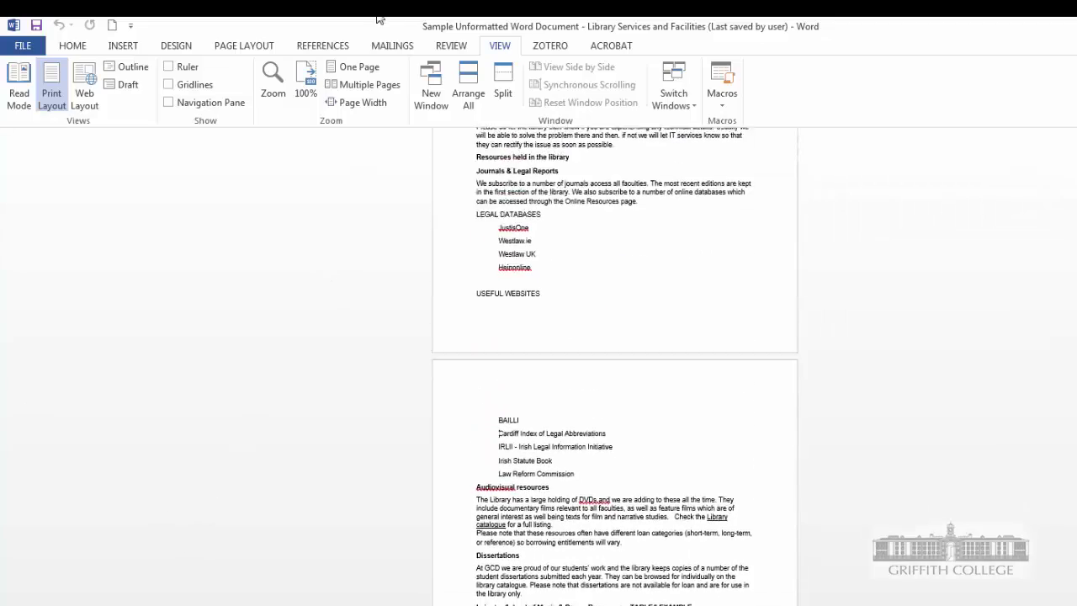
{"action": "left_click", "coordinate": [304, 84]}
{"action": "scroll", "coordinate": [765, 379], "scroll_direction": "up", "scroll_amount": 15}
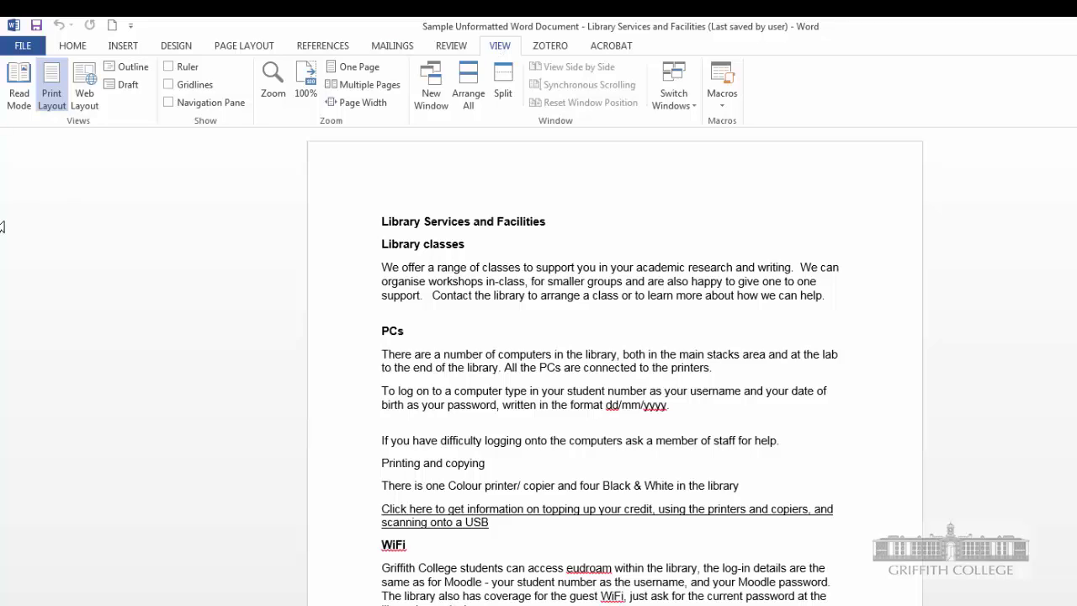
Step: Select all text in the document with the Select All command, and clear the selection
{"action": "left_click", "coordinate": [74, 45]}
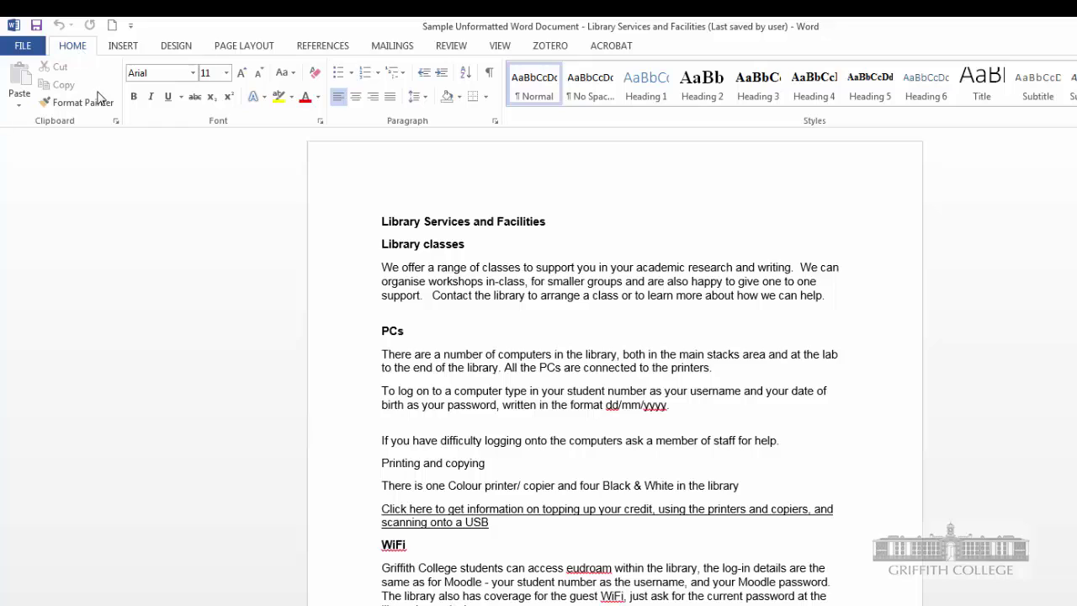
{"action": "left_click_drag", "start_coordinate": [439, 309], "coordinate": [384, 267]}
{"action": "left_click", "coordinate": [386, 268]}
{"action": "left_click", "coordinate": [1076, 103]}
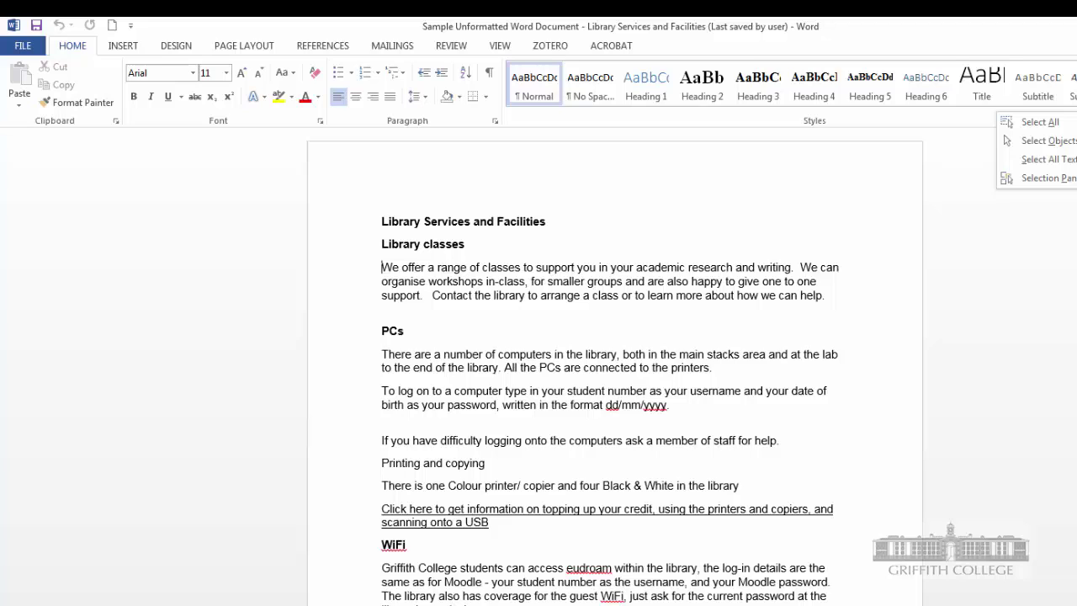
{"action": "left_click", "coordinate": [1015, 125]}
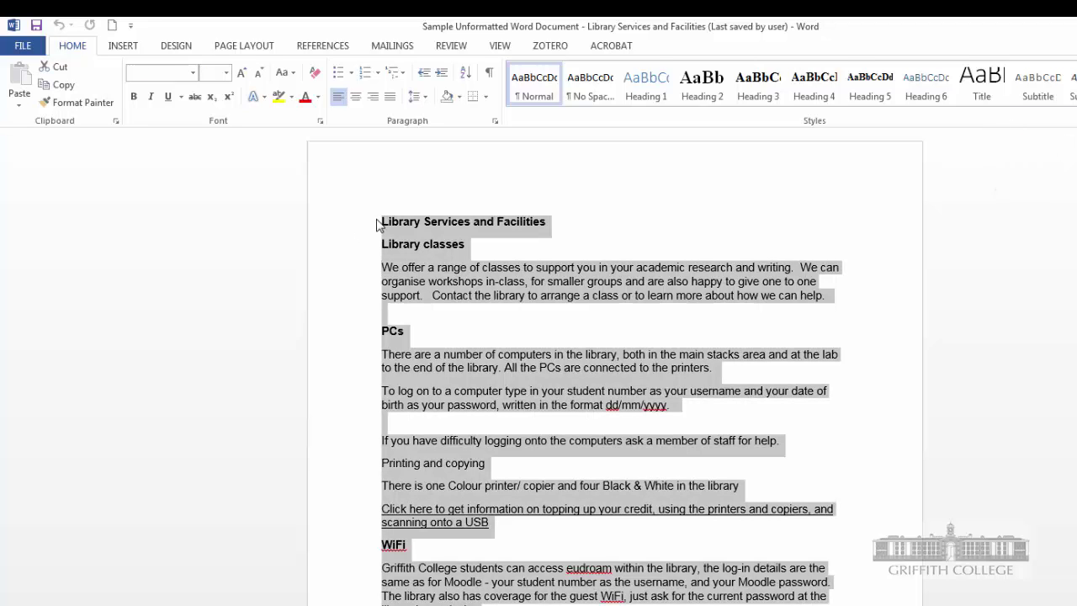
{"action": "left_click", "coordinate": [798, 284]}
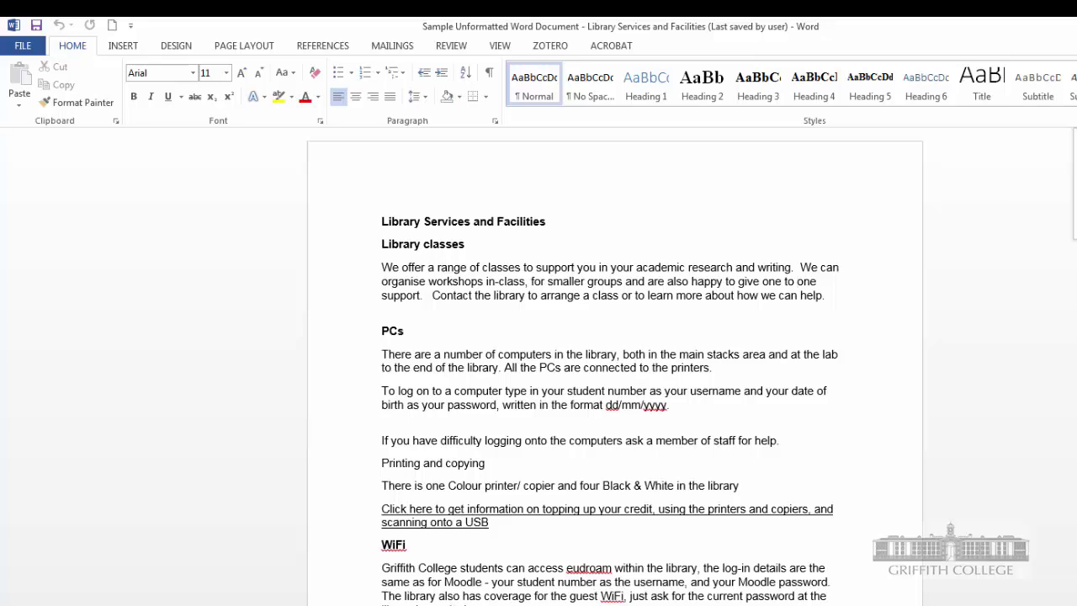
{"action": "left_click", "coordinate": [1076, 103]}
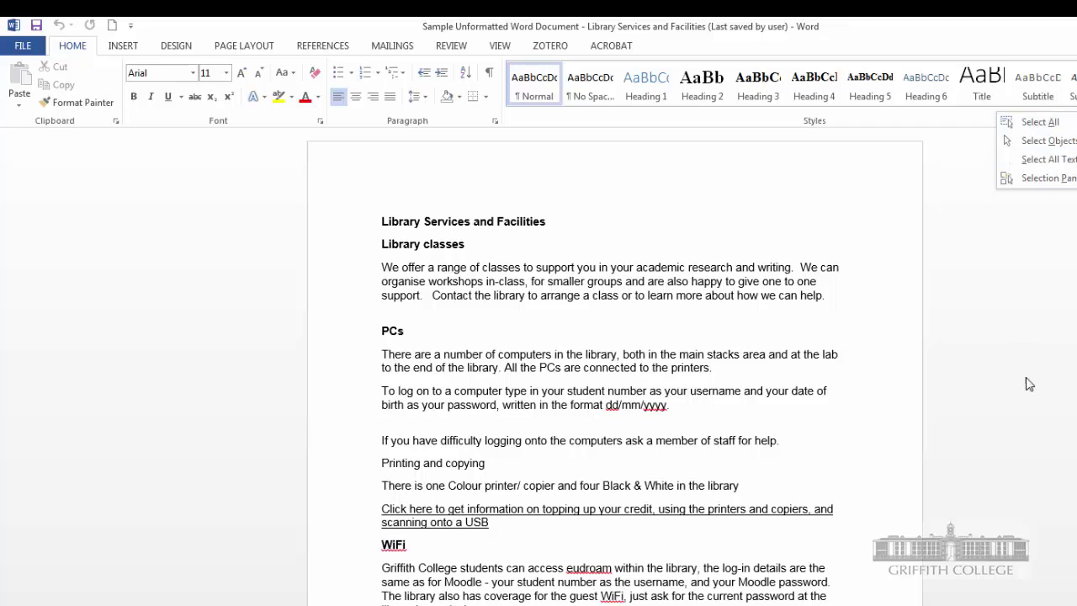
{"action": "left_click", "coordinate": [797, 281]}
{"action": "left_click", "coordinate": [1076, 103]}
{"action": "left_click", "coordinate": [801, 316]}
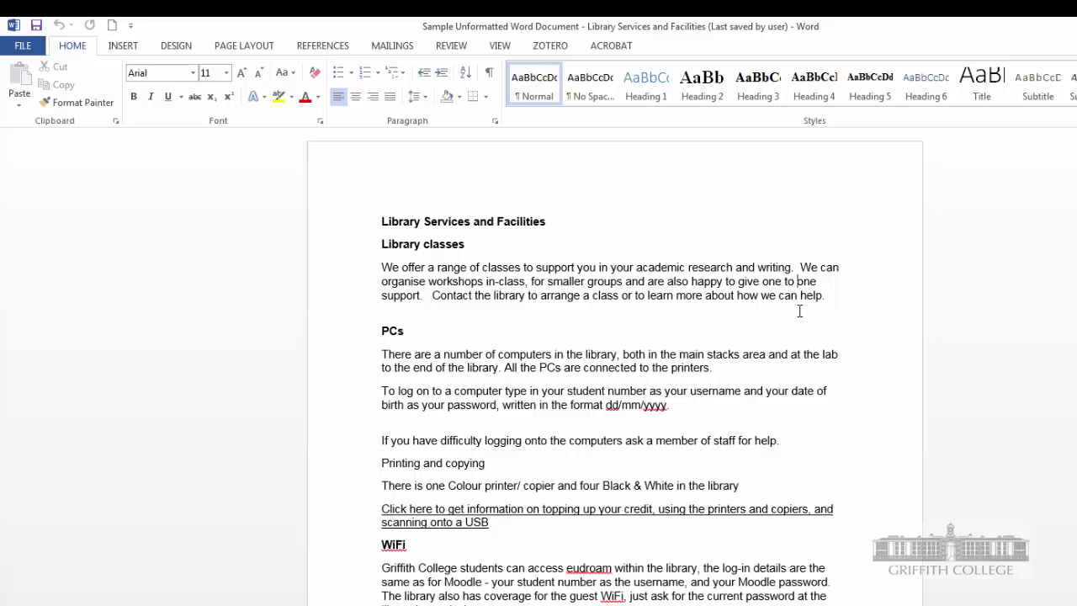
Step: Set the font of the whole document to Times New Roman at size 12
{"action": "key", "text": "ctrl+a"}
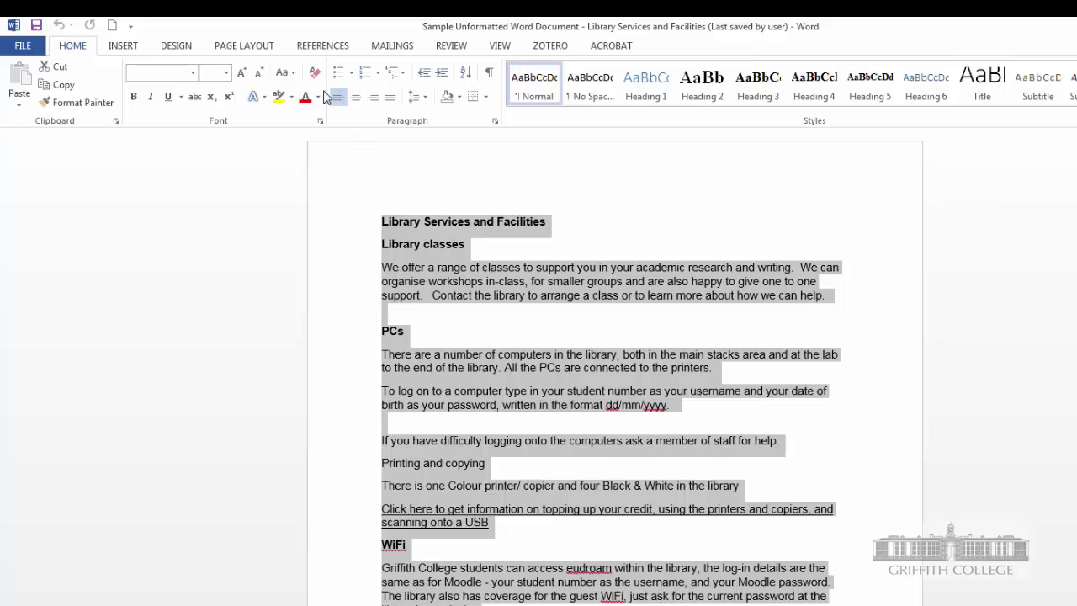
{"action": "left_click", "coordinate": [194, 73]}
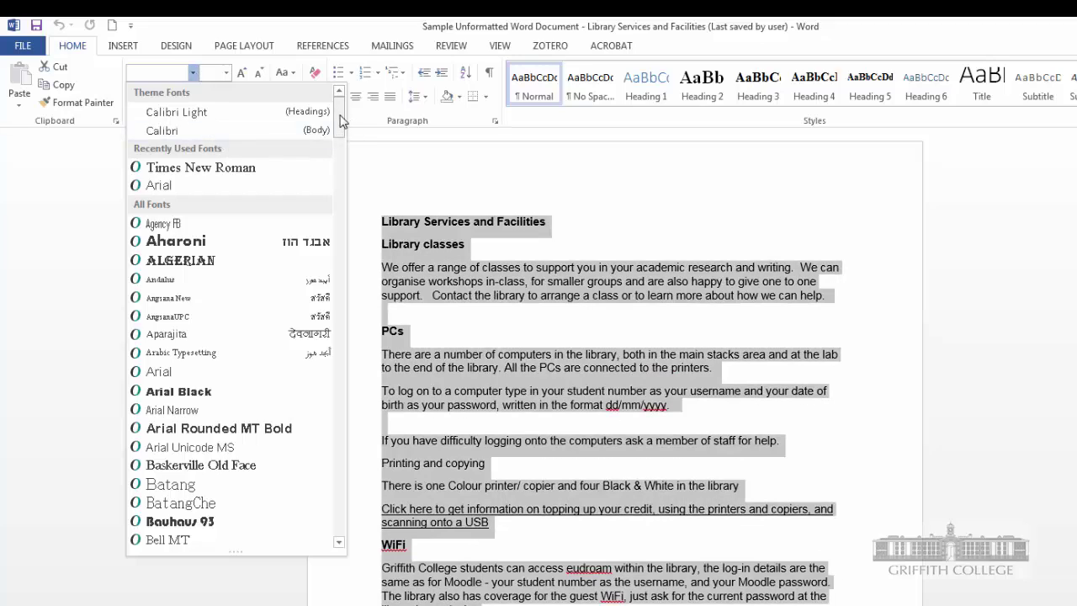
{"action": "scroll", "coordinate": [318, 187], "scroll_direction": "down", "scroll_amount": 5}
{"action": "scroll", "coordinate": [291, 294], "scroll_direction": "down", "scroll_amount": 20}
{"action": "scroll", "coordinate": [268, 212], "scroll_direction": "up", "scroll_amount": 8}
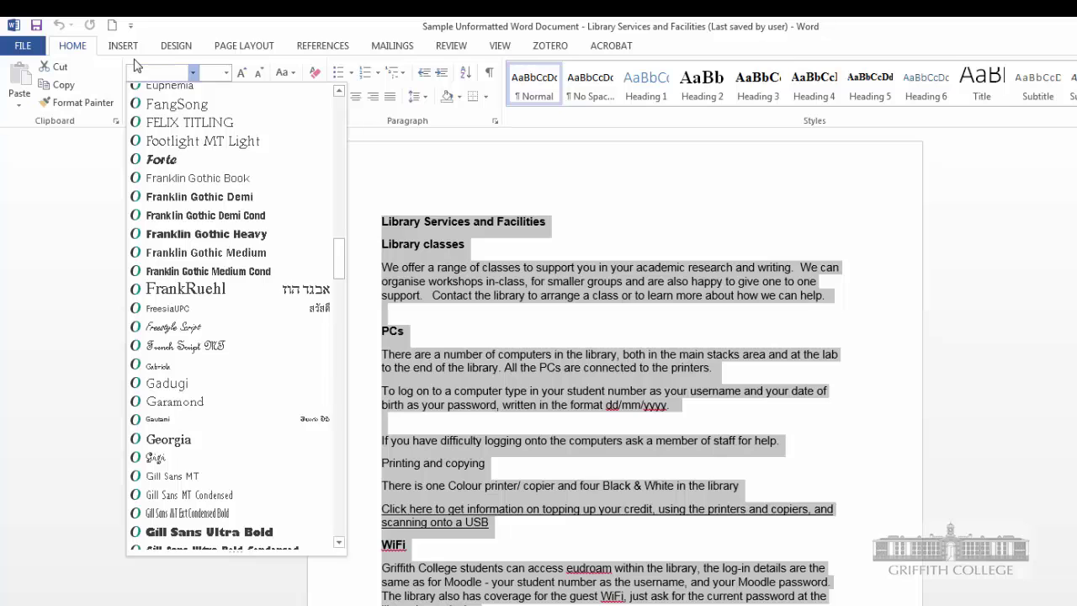
{"action": "type", "text": "Times New Ro"}
{"action": "key", "text": "Return"}
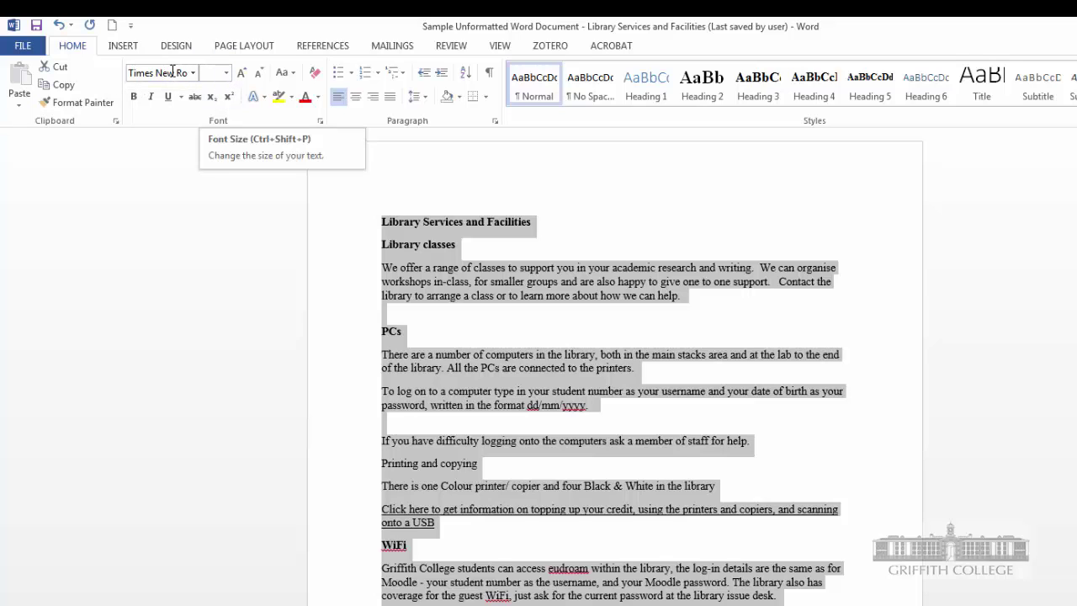
{"action": "left_click", "coordinate": [225, 73]}
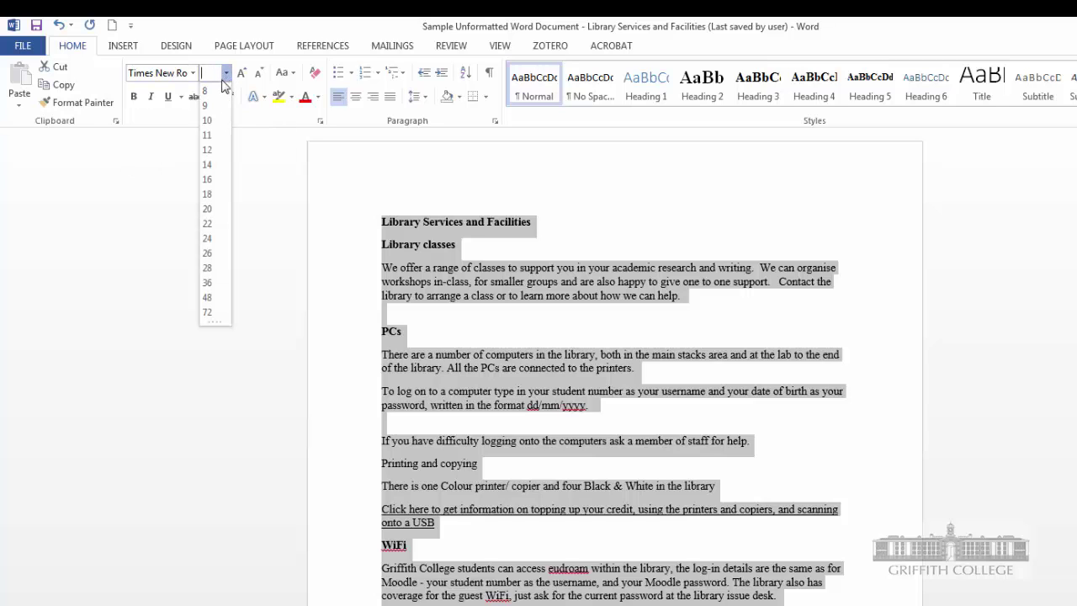
{"action": "left_click", "coordinate": [213, 152]}
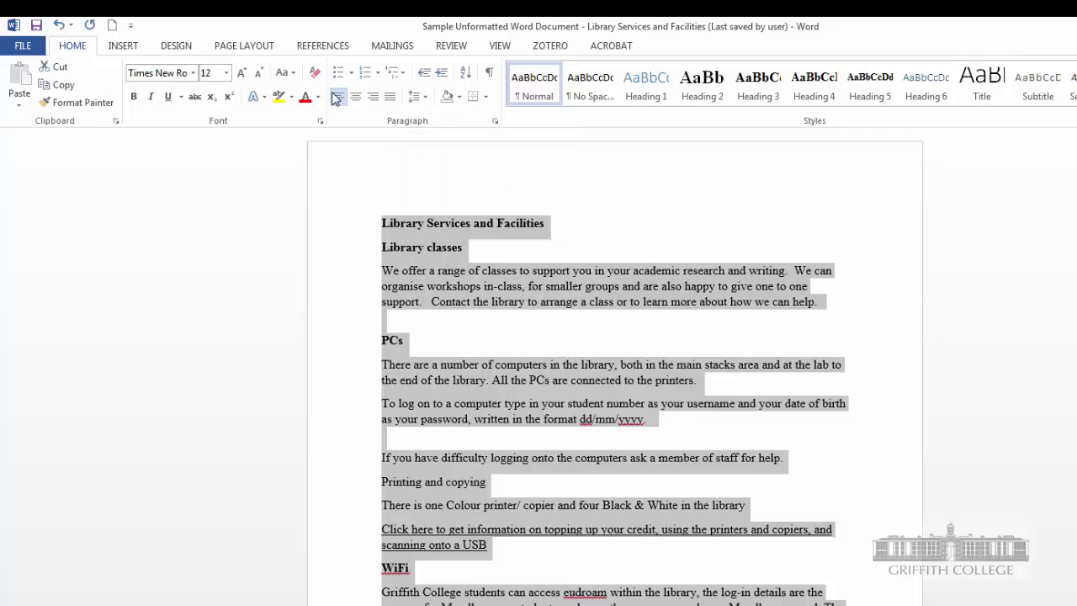
Step: Set the line spacing of the whole document to 1.5 and clear the selection
{"action": "left_click", "coordinate": [426, 99]}
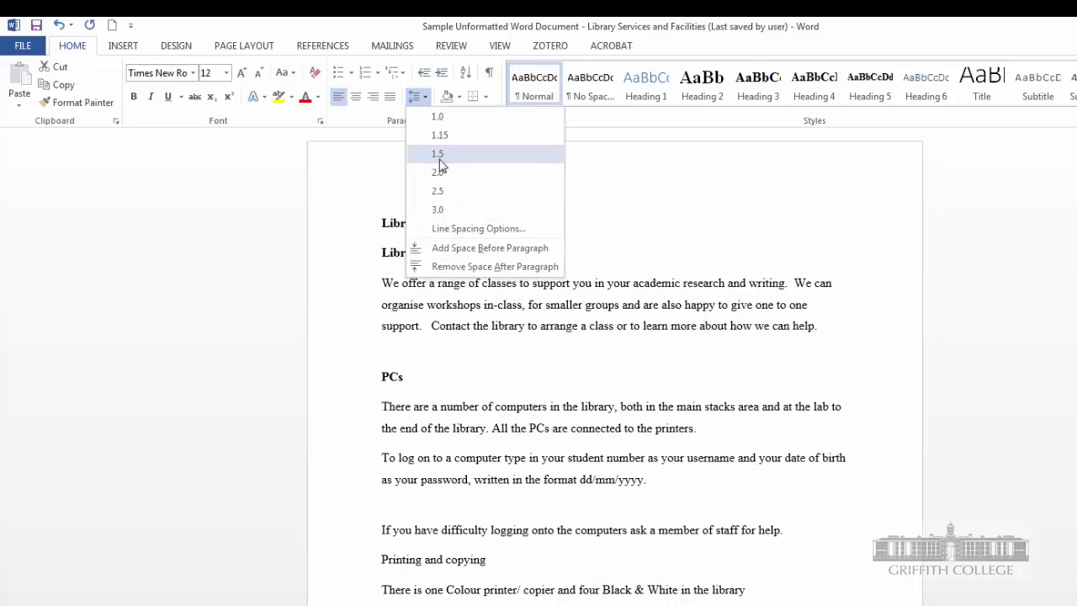
{"action": "left_click", "coordinate": [437, 154]}
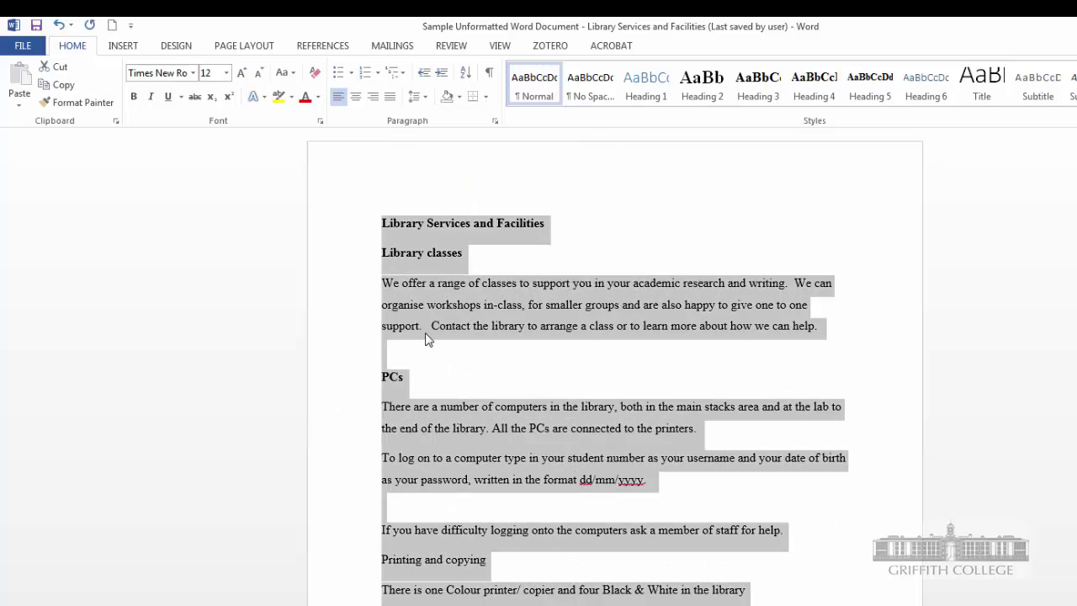
{"action": "left_click", "coordinate": [418, 215]}
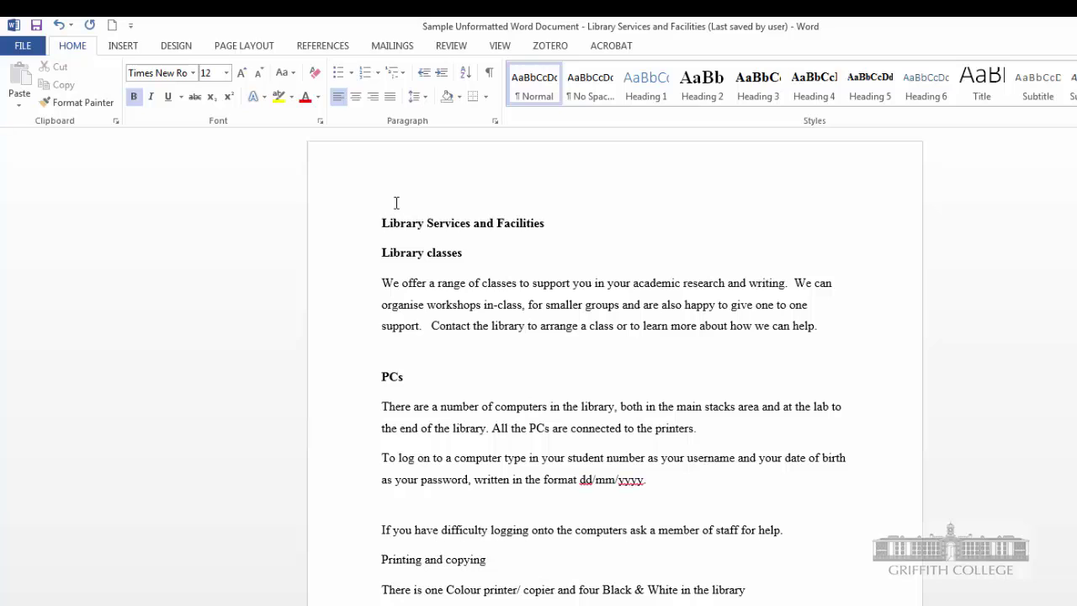
Step: Try centred and right alignment on the whole document, and return it to left alignment
{"action": "key", "text": "ctrl+a"}
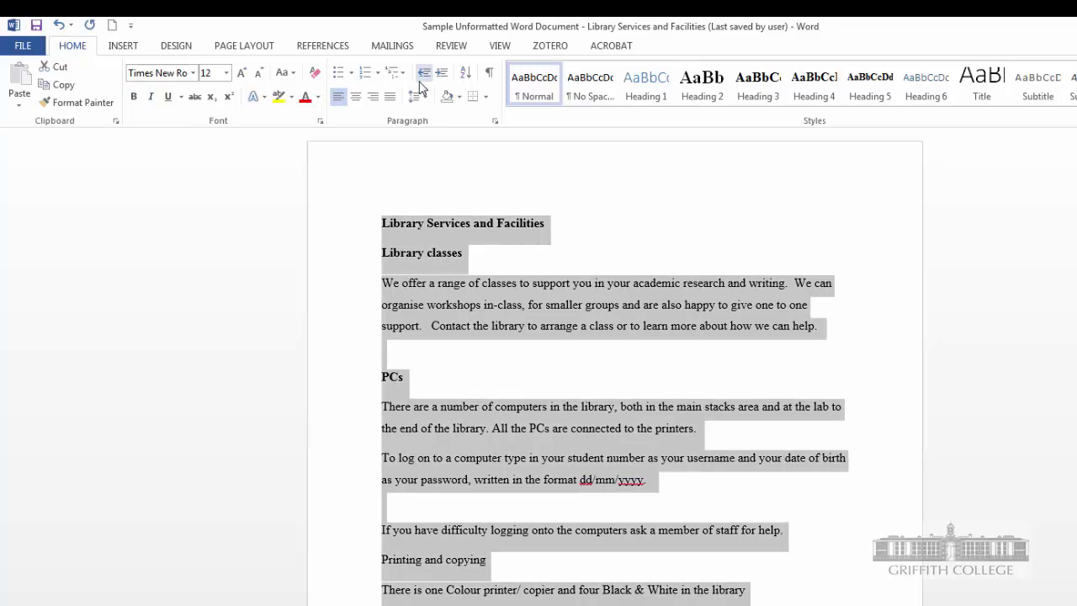
{"action": "left_click", "coordinate": [356, 98]}
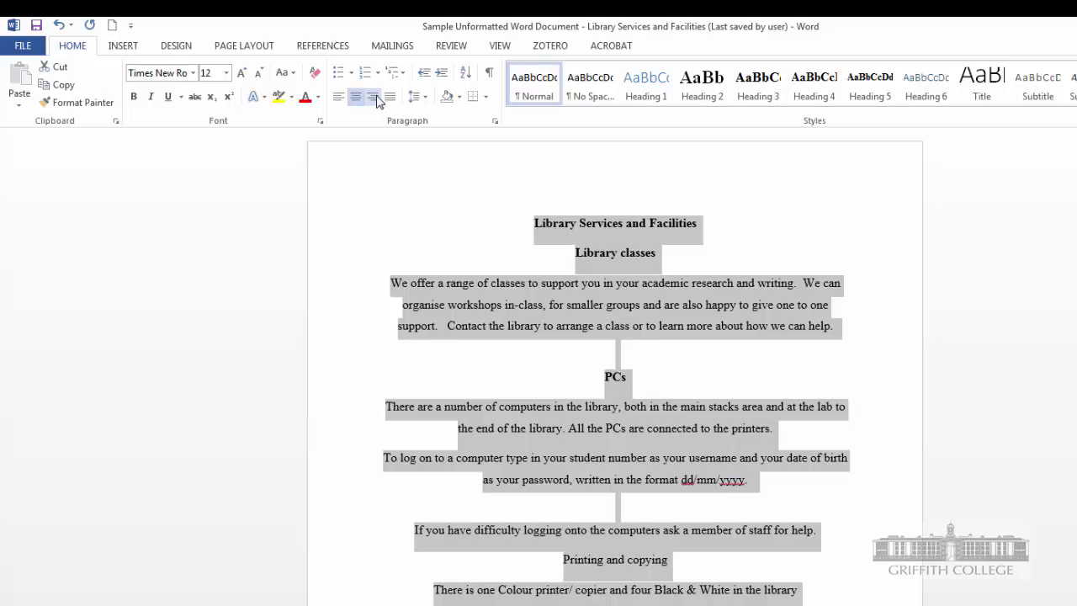
{"action": "left_click", "coordinate": [375, 99]}
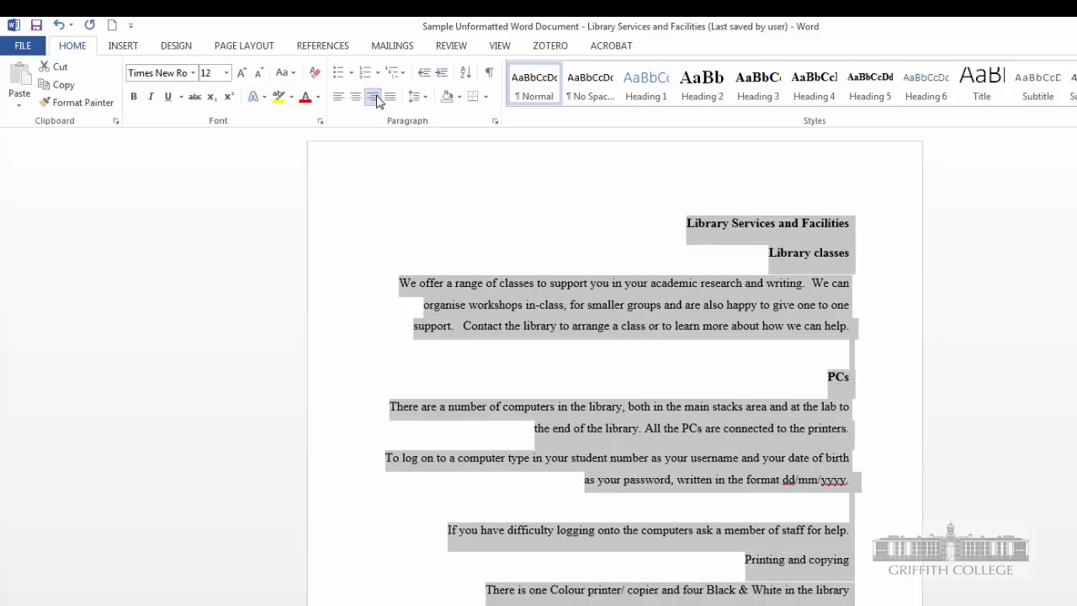
{"action": "left_click", "coordinate": [338, 99]}
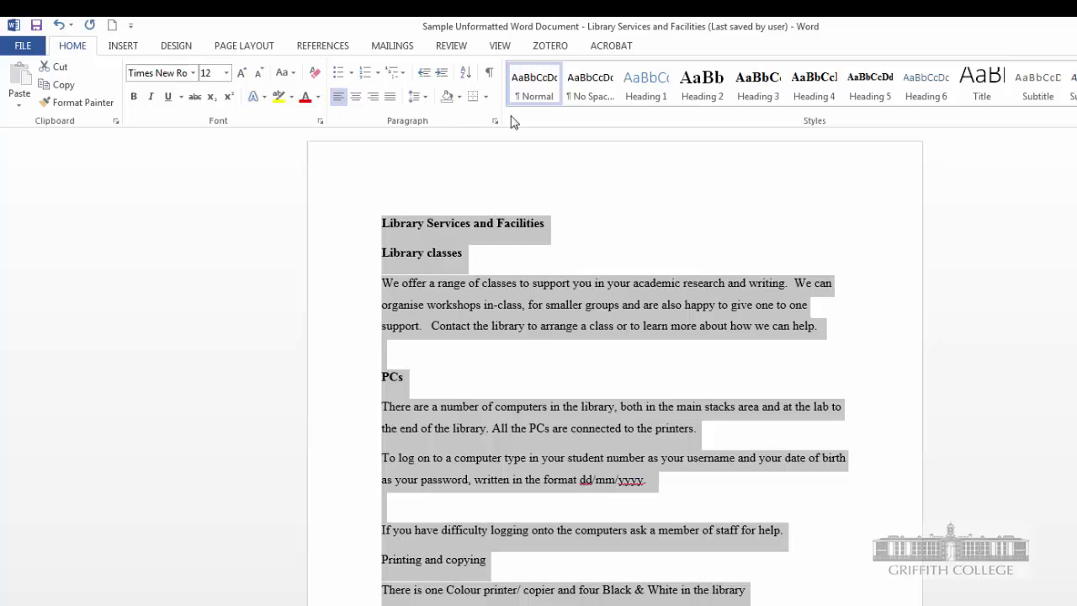
Step: Justify the whole document and check how its paragraphs are spread between the margins
{"action": "left_click", "coordinate": [392, 98]}
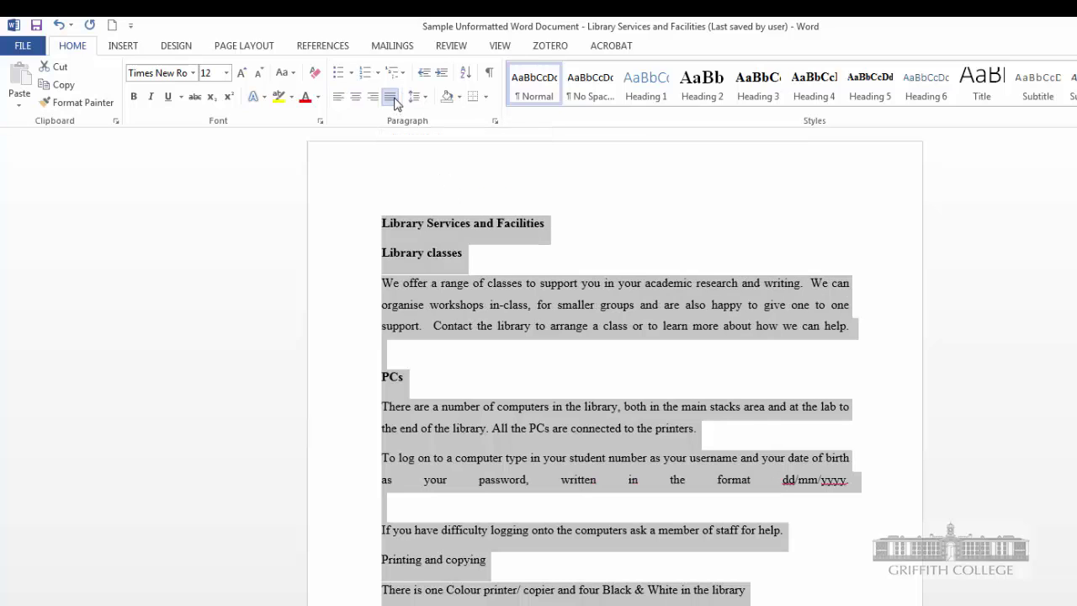
{"action": "left_click", "coordinate": [804, 427]}
{"action": "scroll", "coordinate": [804, 427], "scroll_direction": "down", "scroll_amount": 6}
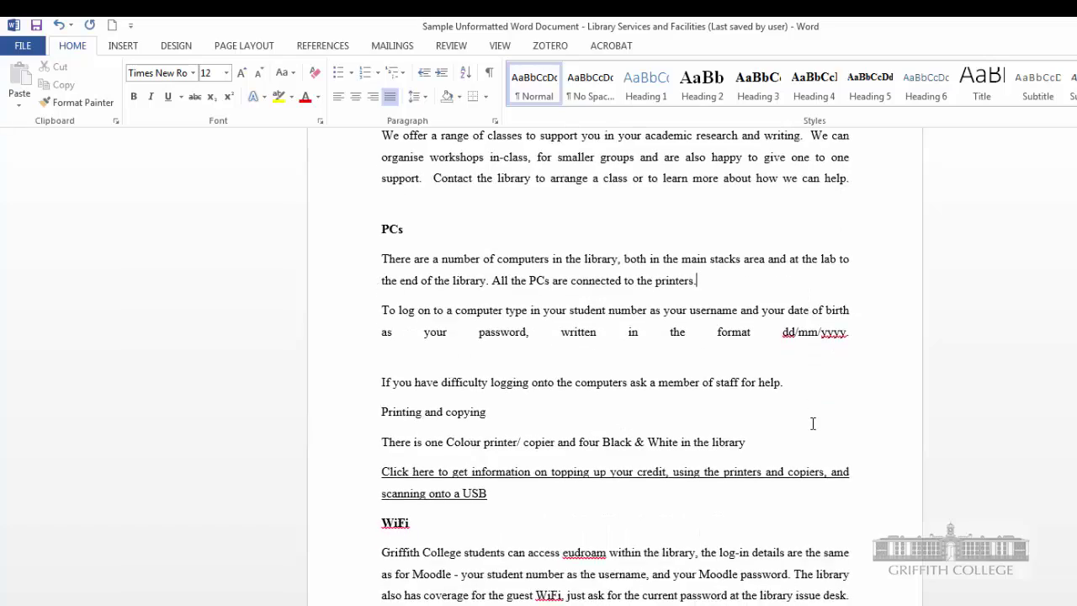
{"action": "scroll", "coordinate": [221, 456], "scroll_direction": "up", "scroll_amount": 6}
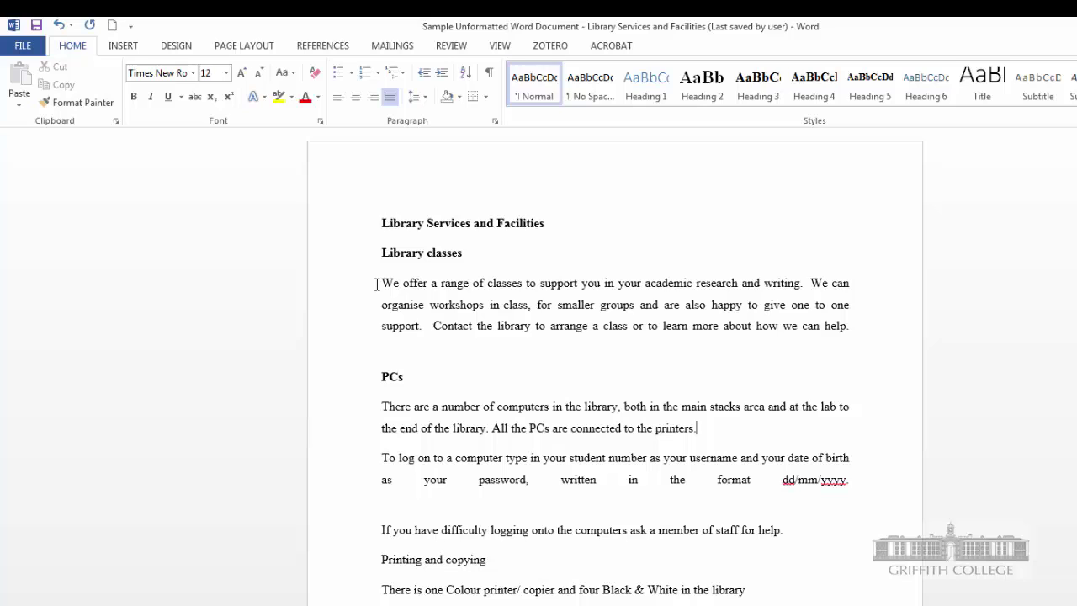
Step: Compare left and justified alignment on the whole document, leaving all text left-aligned
{"action": "triple_click", "coordinate": [337, 179]}
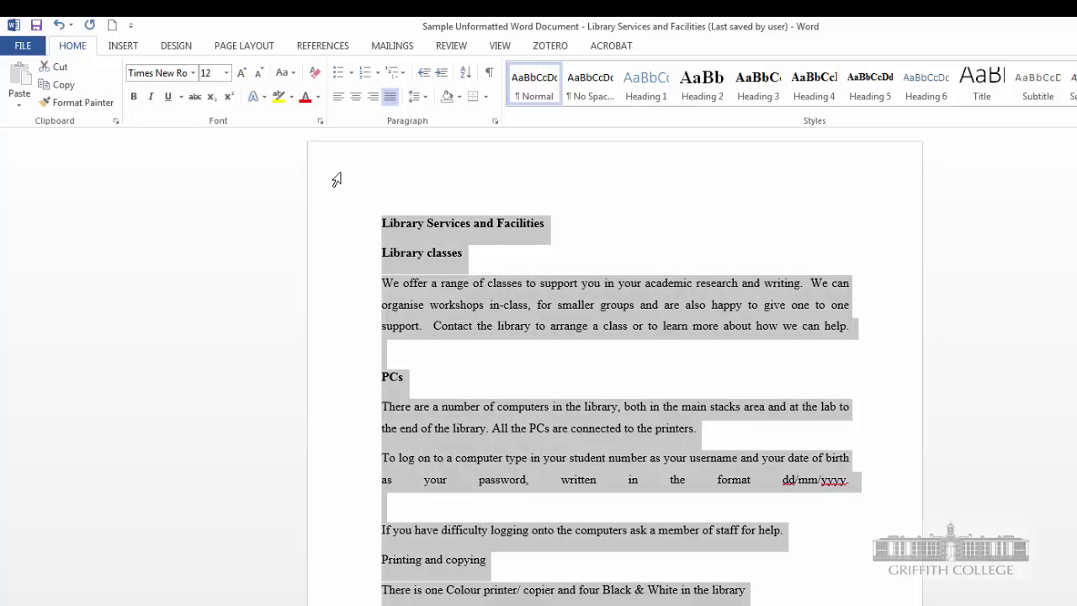
{"action": "left_click", "coordinate": [337, 96]}
{"action": "key", "text": "ctrl+j"}
{"action": "left_click", "coordinate": [338, 96]}
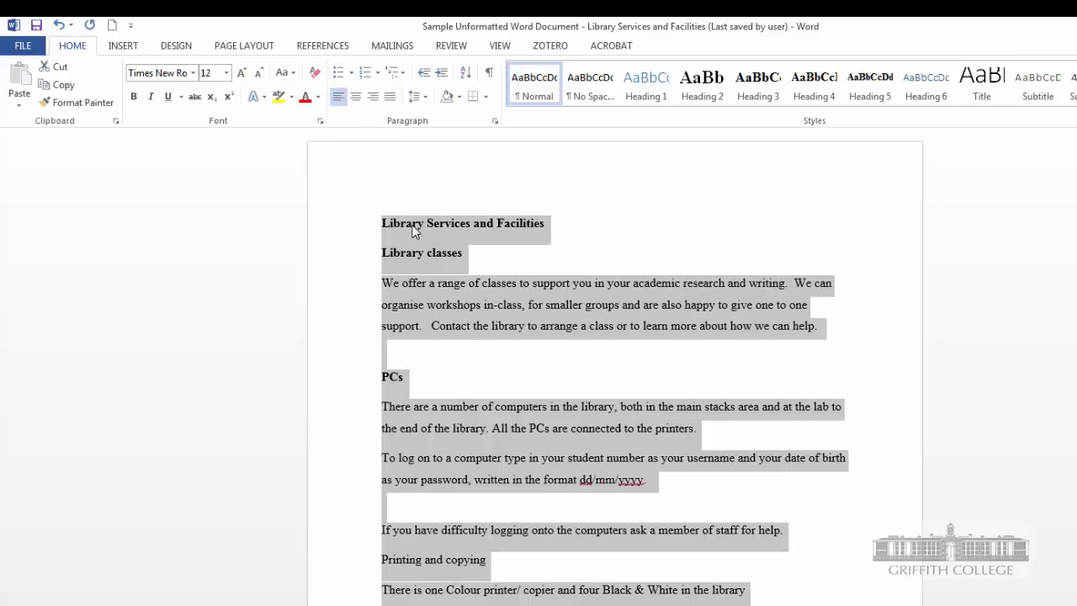
Step: Show the ruler around the document page
{"action": "left_click", "coordinate": [413, 286]}
{"action": "left_click_drag", "start_coordinate": [382, 282], "coordinate": [814, 333]}
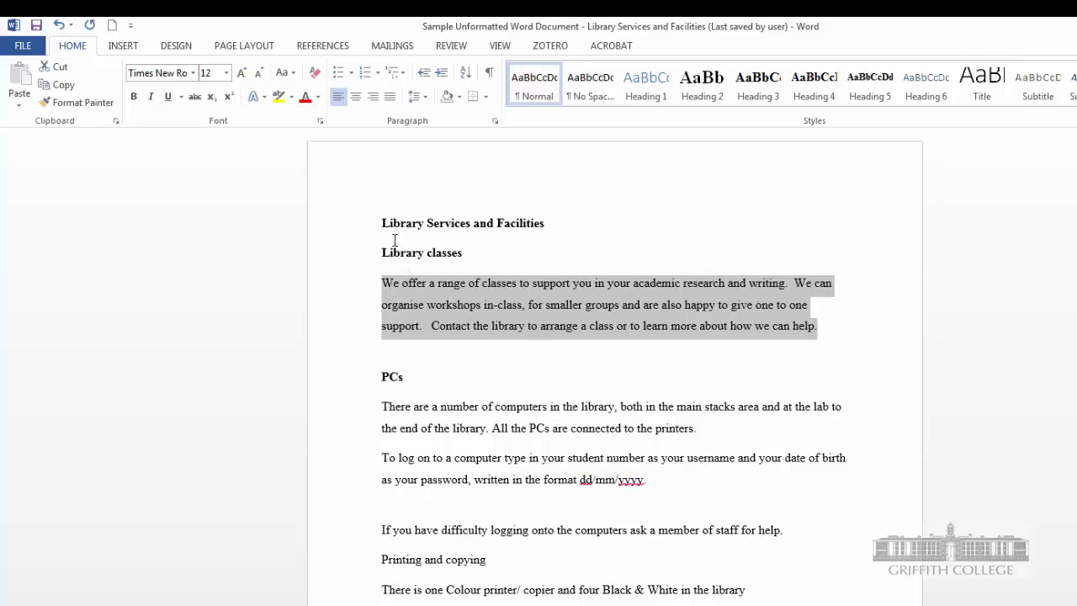
{"action": "left_click", "coordinate": [502, 52]}
{"action": "left_click", "coordinate": [407, 278]}
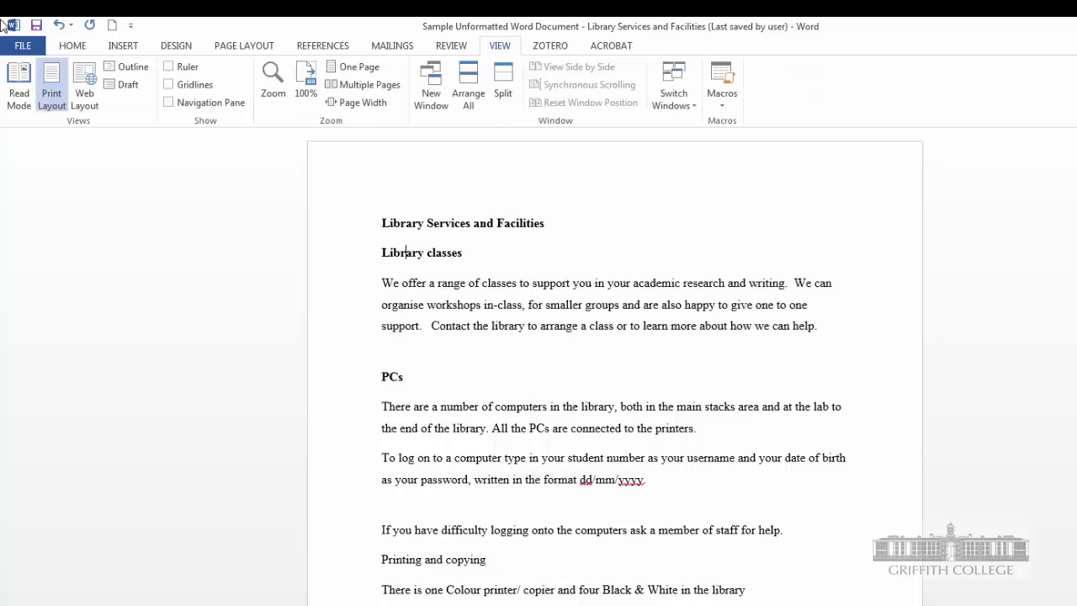
{"action": "left_click", "coordinate": [89, 49]}
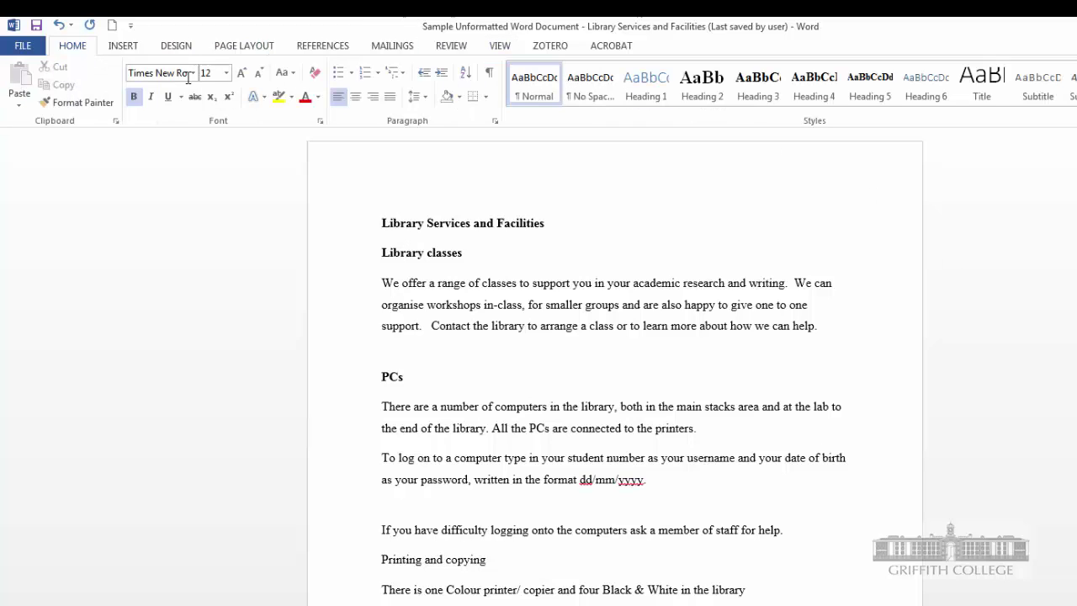
{"action": "left_click", "coordinate": [501, 46]}
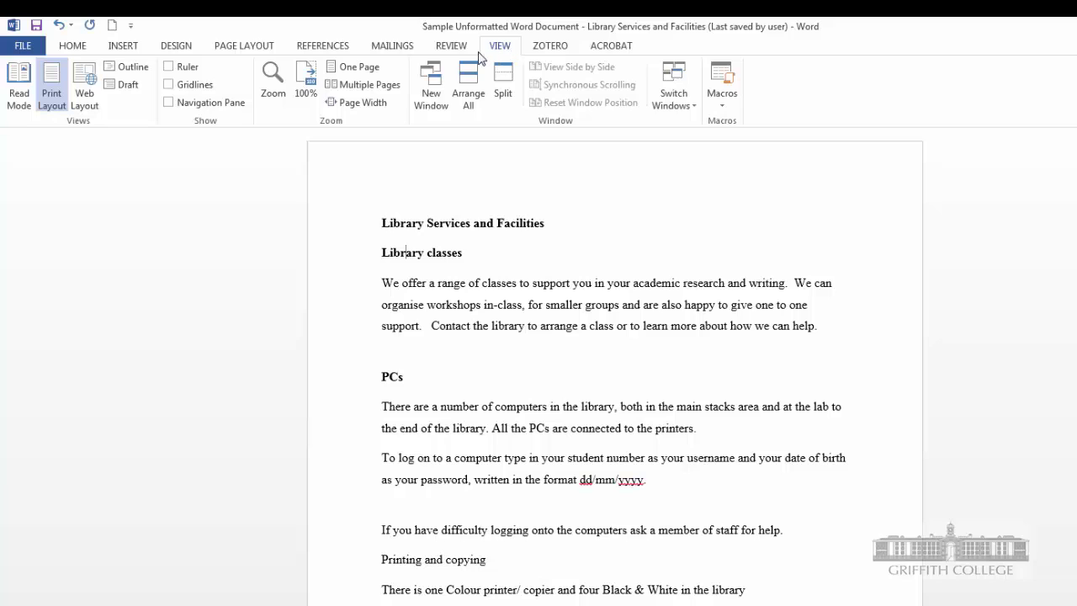
{"action": "left_click", "coordinate": [177, 68]}
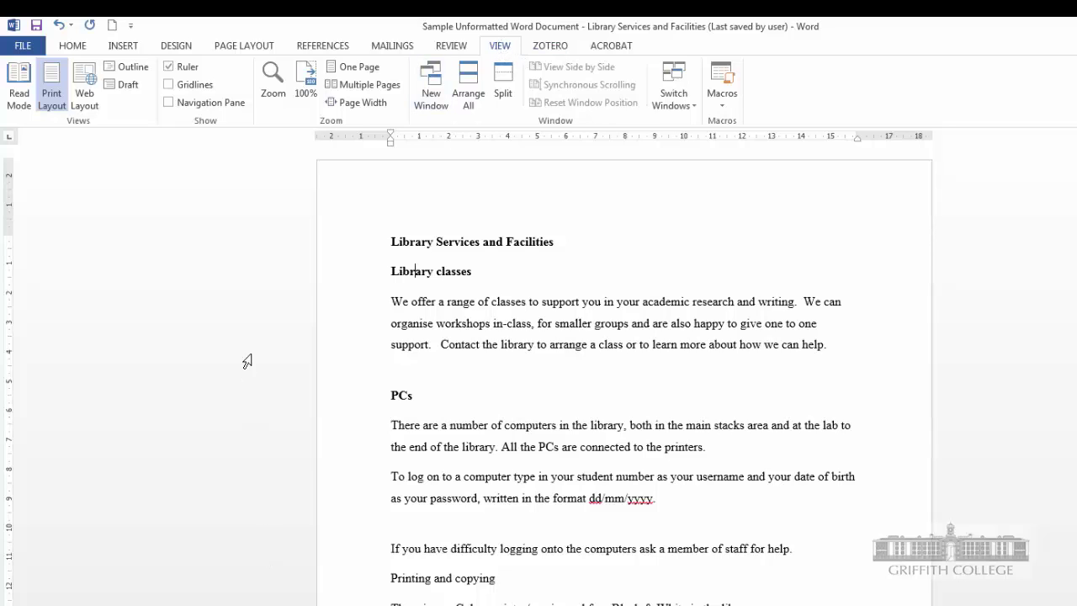
Step: Try adjusting the indent markers on the ruler for the paragraph below the Library classes heading
{"action": "left_click_drag", "start_coordinate": [391, 302], "coordinate": [880, 341]}
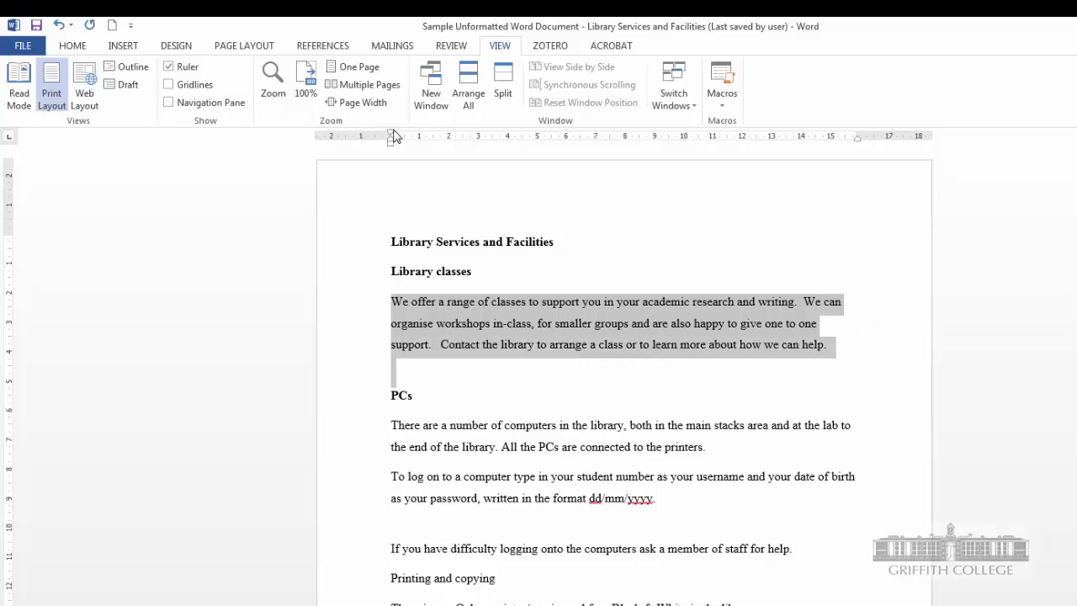
{"action": "mouse_move", "coordinate": [392, 137]}
{"action": "left_mouse_down"}
{"action": "mouse_move", "coordinate": [421, 144]}
{"action": "mouse_move", "coordinate": [391, 146]}
{"action": "mouse_move", "coordinate": [427, 149]}
{"action": "mouse_move", "coordinate": [390, 150]}
{"action": "left_mouse_up"}
{"action": "mouse_move", "coordinate": [389, 148]}
{"action": "left_mouse_down"}
{"action": "mouse_move", "coordinate": [484, 160]}
{"action": "mouse_move", "coordinate": [481, 143]}
{"action": "mouse_move", "coordinate": [393, 141]}
{"action": "left_mouse_up"}
{"action": "left_click", "coordinate": [407, 448]}
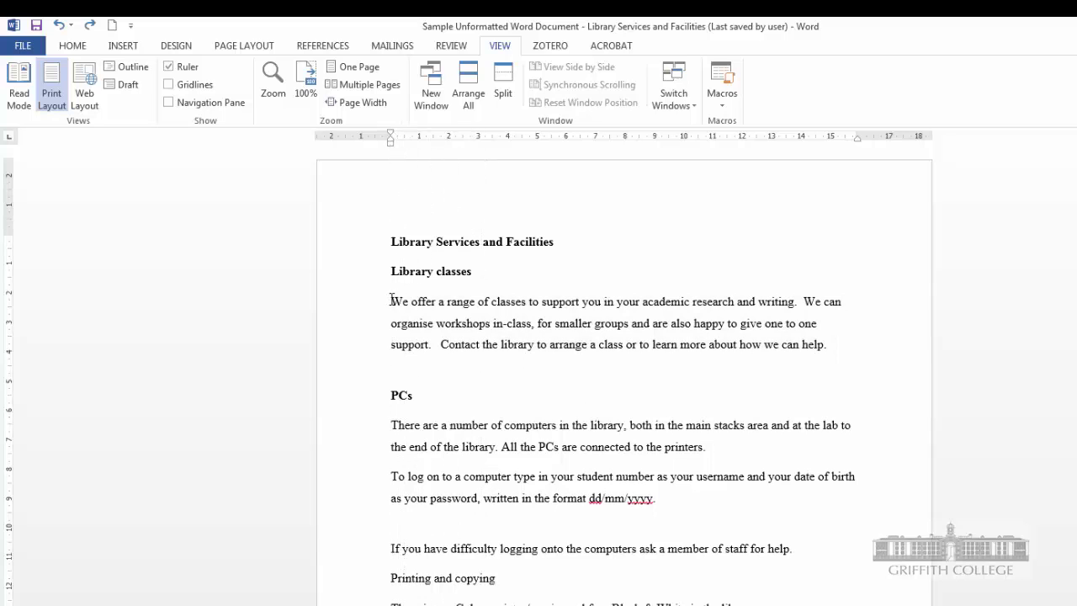
Step: Indent the paragraph below Library classes by about 1.7 cm from both the left and right margins
{"action": "left_click_drag", "start_coordinate": [390, 300], "coordinate": [834, 346]}
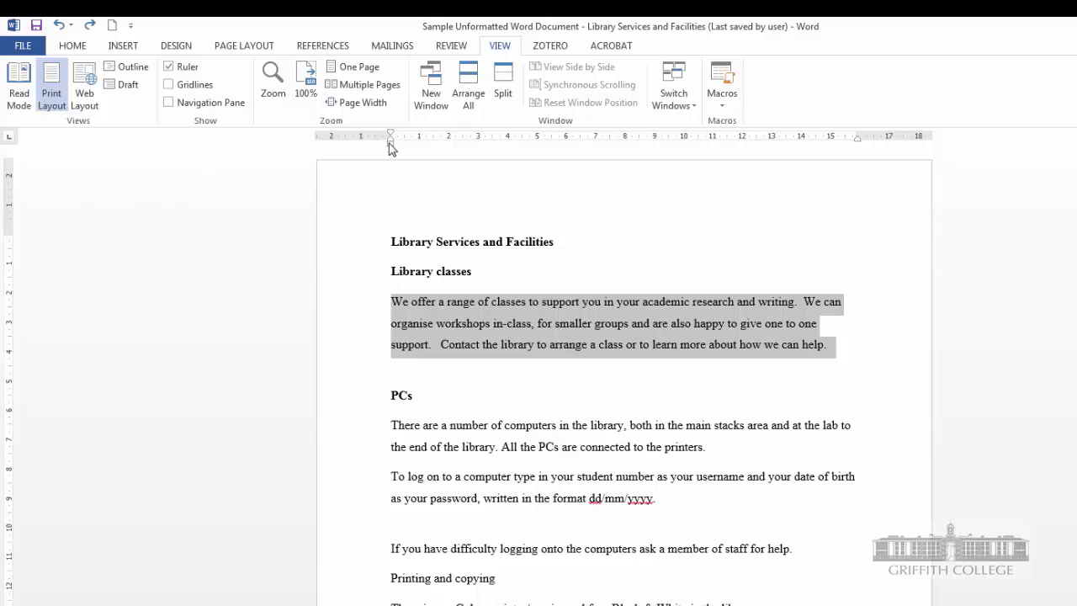
{"action": "left_click_drag", "start_coordinate": [390, 143], "coordinate": [442, 140]}
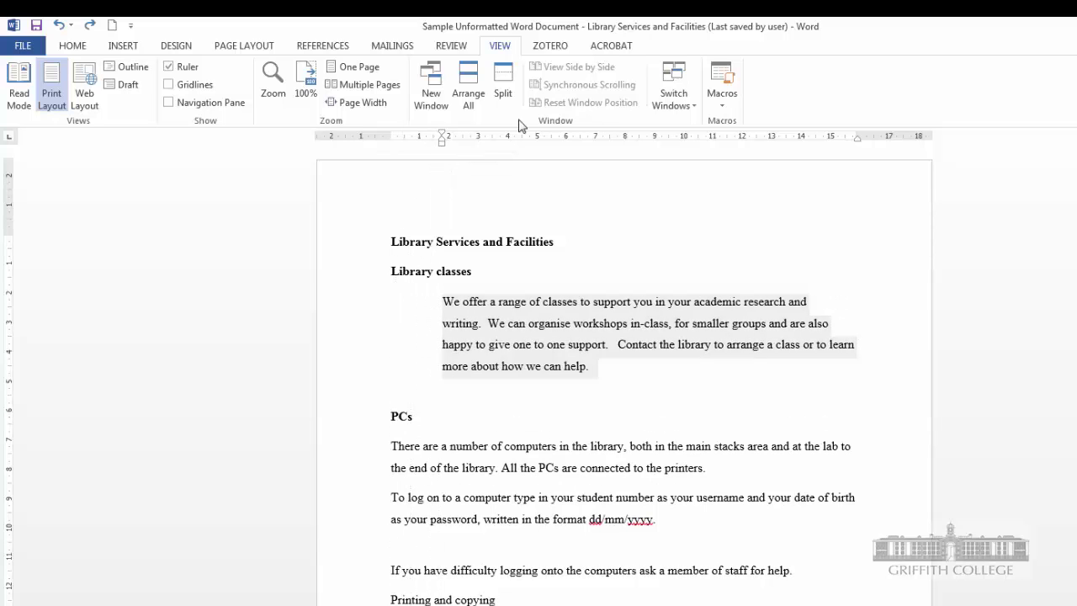
{"action": "left_click_drag", "start_coordinate": [862, 145], "coordinate": [807, 139]}
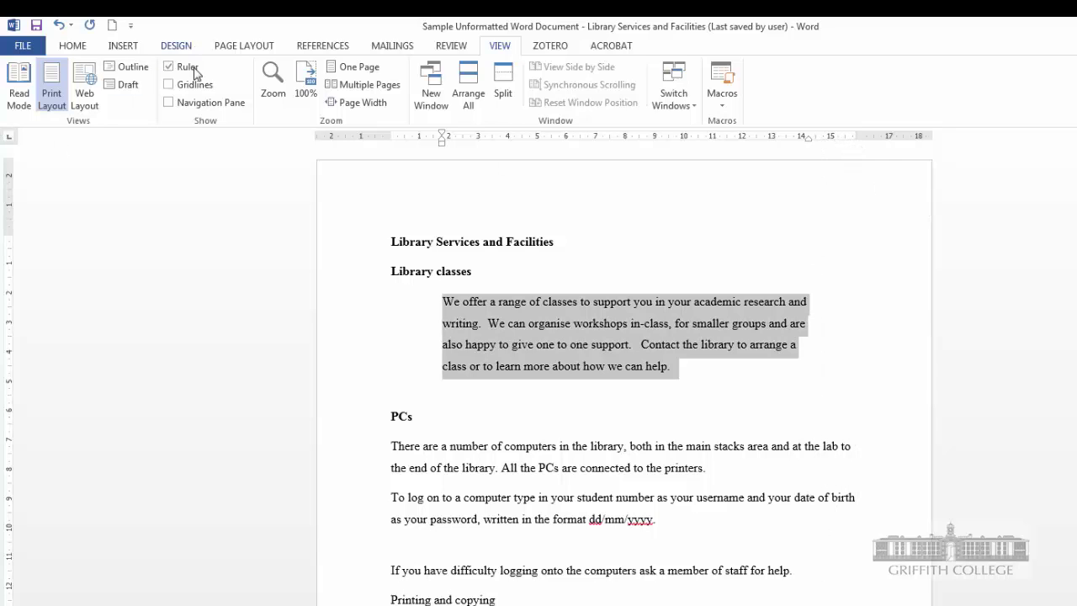
Step: Justify the indented paragraph below the Library classes heading and deselect it
{"action": "left_click", "coordinate": [68, 50]}
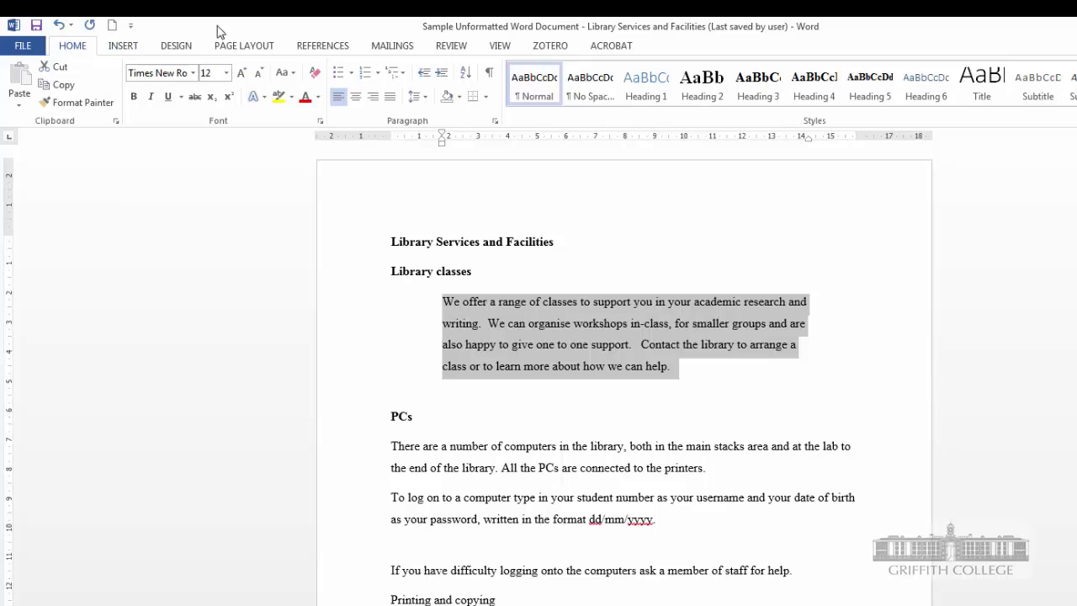
{"action": "left_click", "coordinate": [390, 97]}
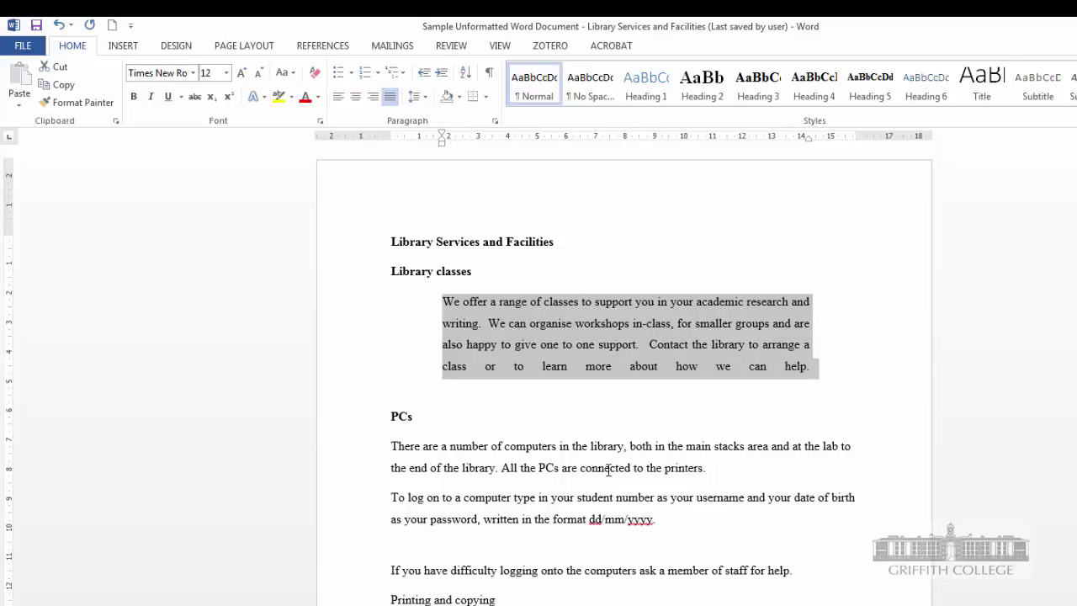
{"action": "left_click", "coordinate": [603, 470]}
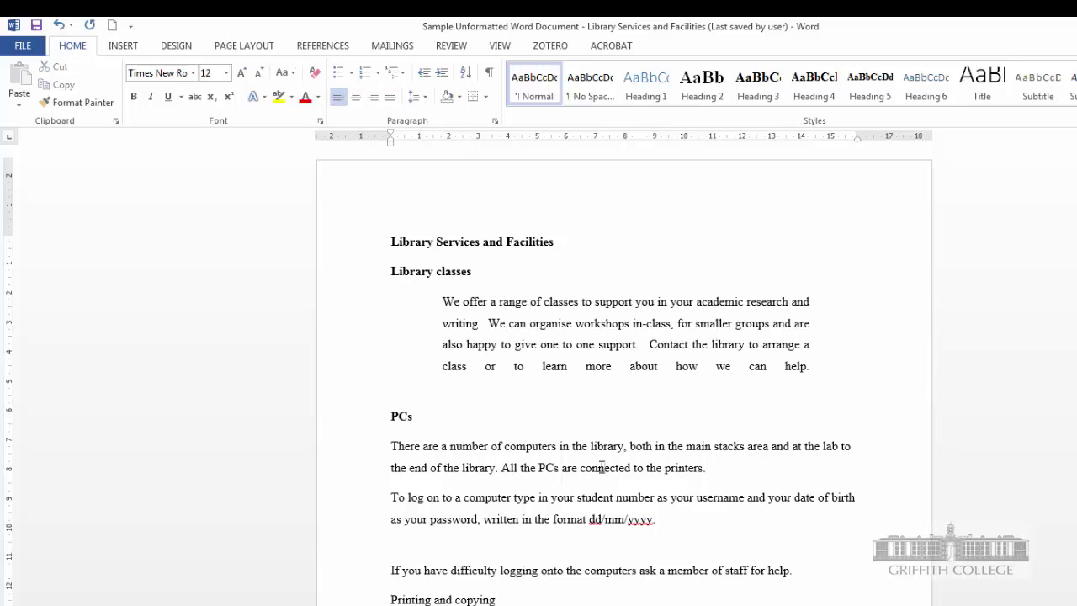
Step: Undo the justification and both indents of the paragraph below Library classes
{"action": "left_click", "coordinate": [56, 26]}
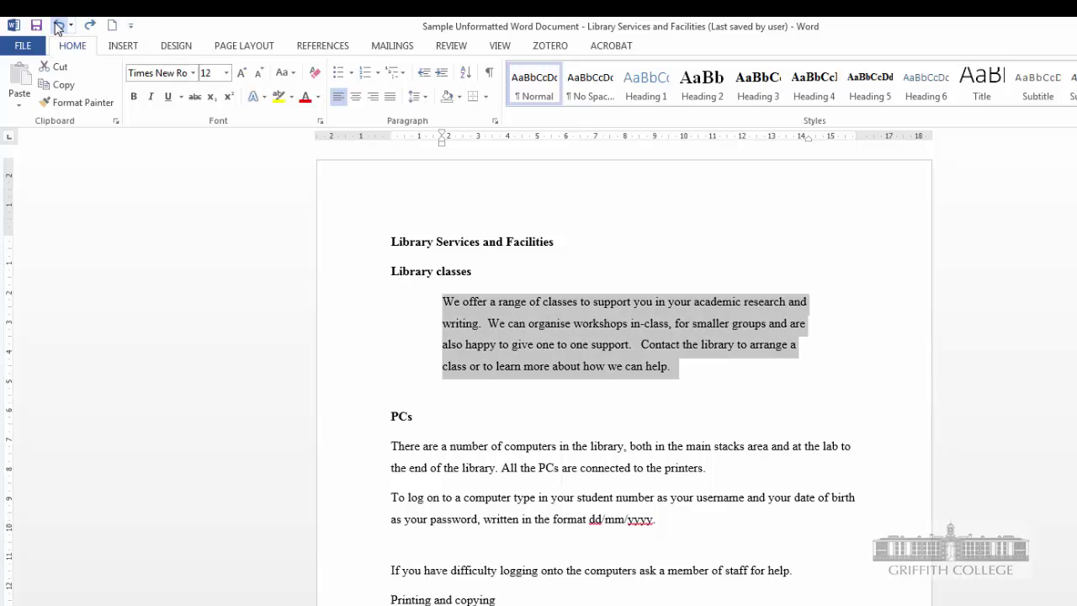
{"action": "left_click", "coordinate": [56, 26]}
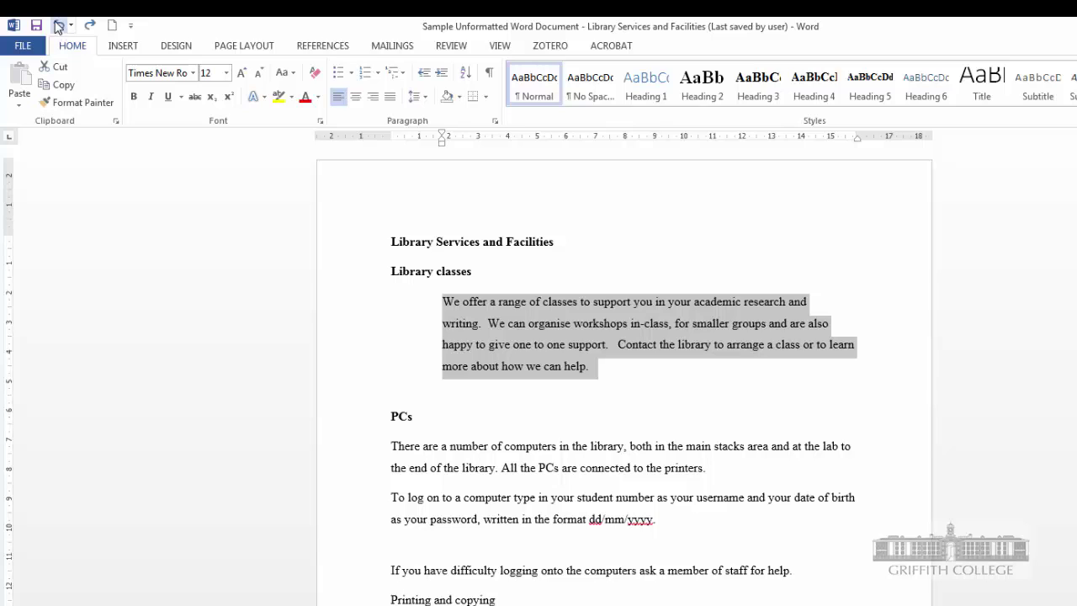
{"action": "left_click", "coordinate": [59, 27]}
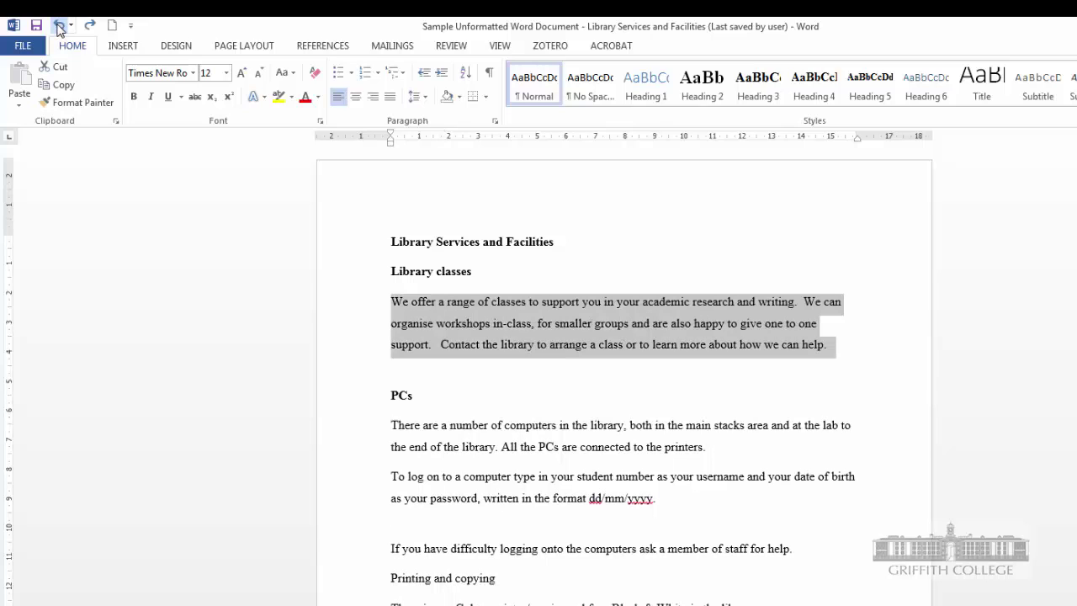
Step: Try a hanging indent of about 0.7 cm on the paragraph below the Library classes heading
{"action": "left_click", "coordinate": [704, 379]}
{"action": "left_click_drag", "start_coordinate": [392, 302], "coordinate": [828, 345]}
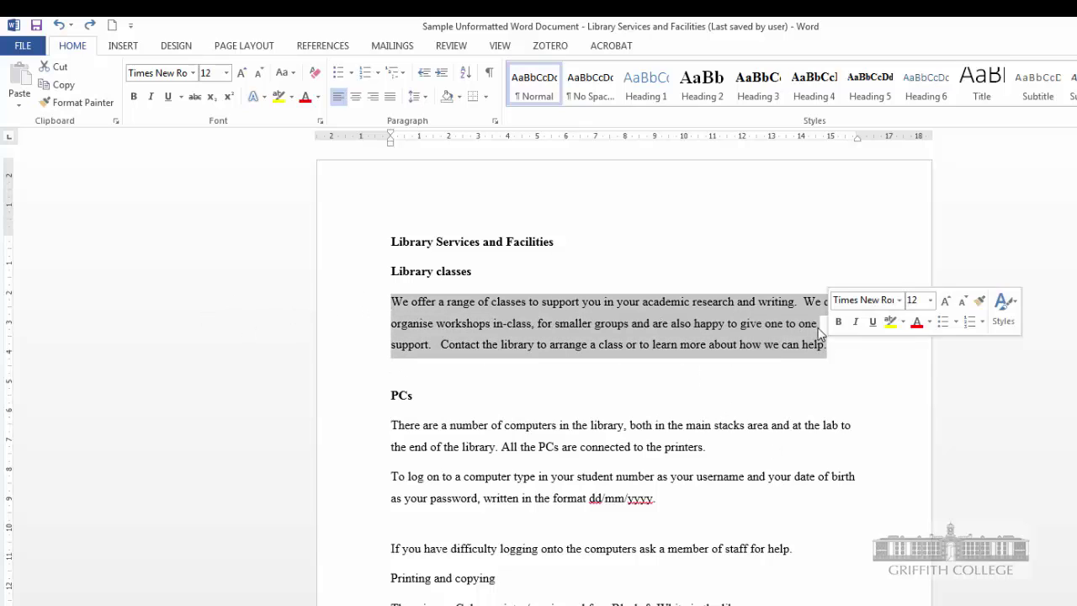
{"action": "left_click_drag", "start_coordinate": [392, 139], "coordinate": [413, 141]}
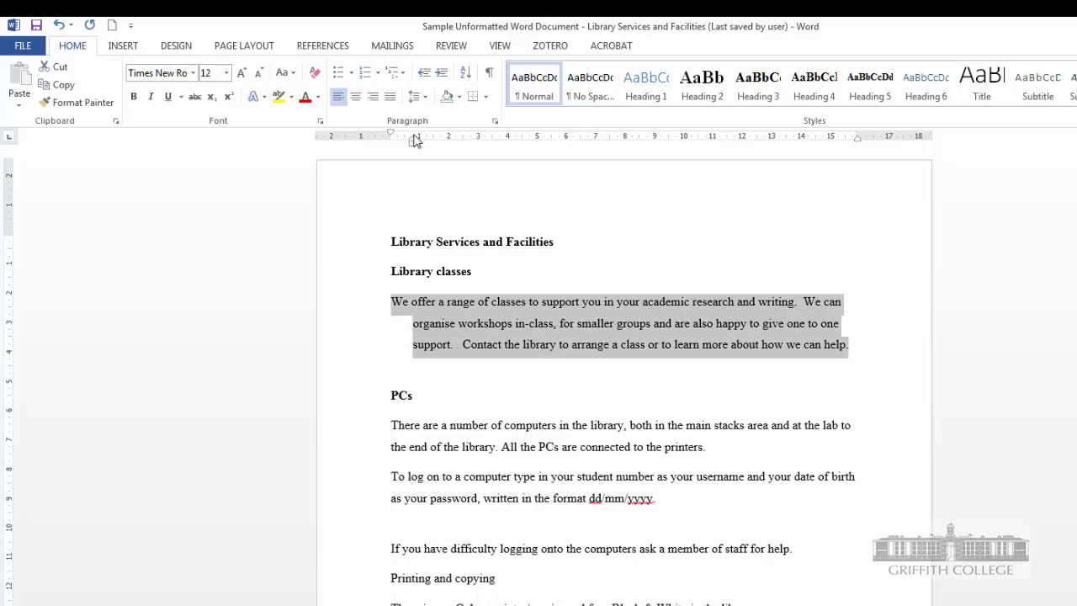
{"action": "key", "text": "ctrl+z"}
Step: Indent the paragraph below Library classes by about 0.7 cm from the left and 1.7 cm from the right, and justify it
{"action": "left_click_drag", "start_coordinate": [392, 147], "coordinate": [415, 142]}
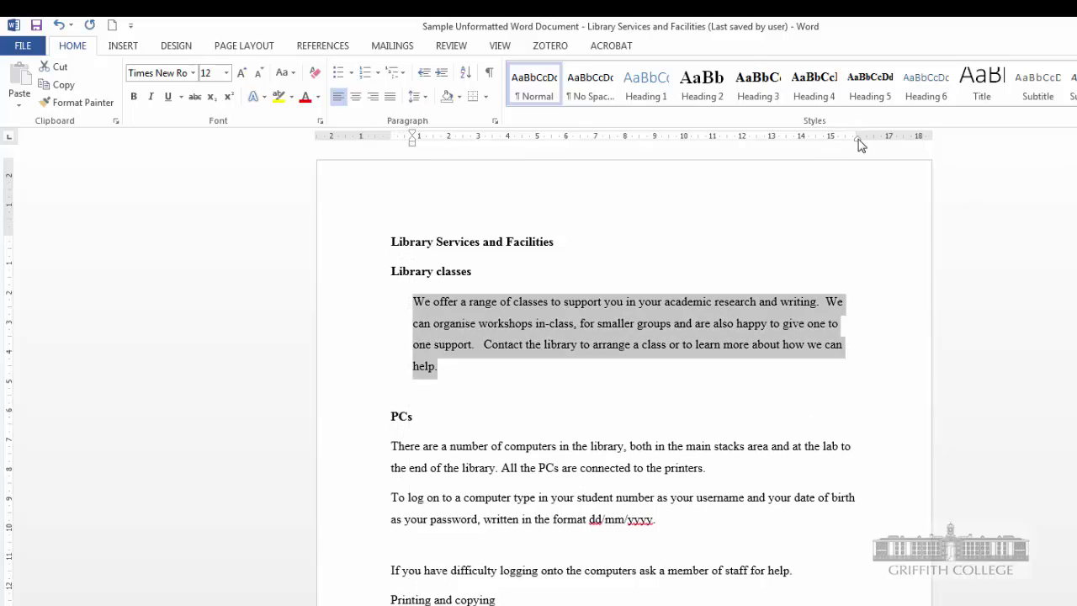
{"action": "left_click_drag", "start_coordinate": [854, 143], "coordinate": [812, 151]}
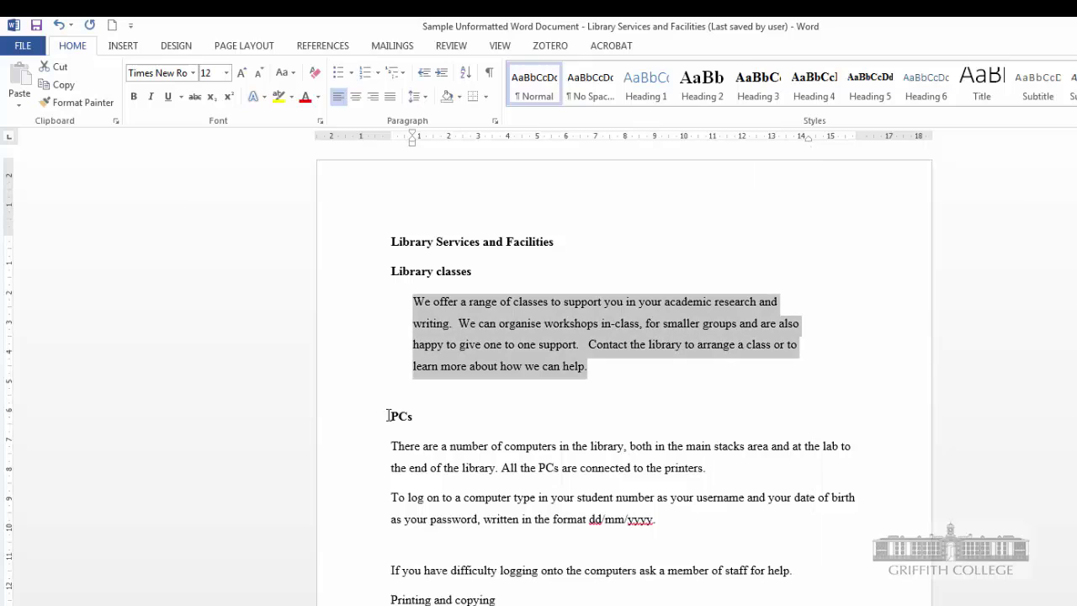
{"action": "left_click", "coordinate": [389, 96]}
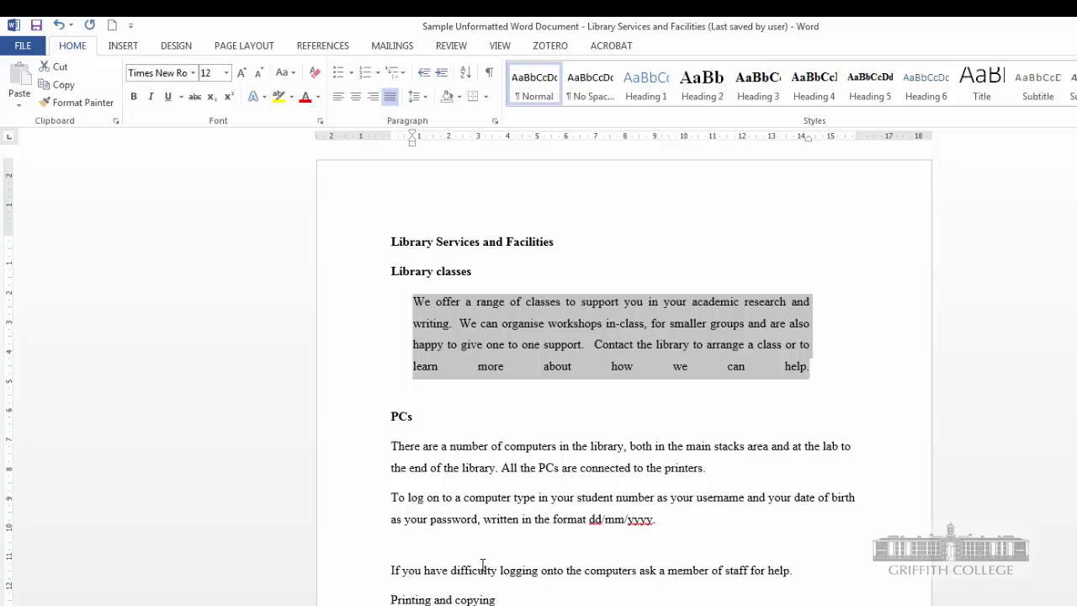
{"action": "left_click", "coordinate": [608, 445]}
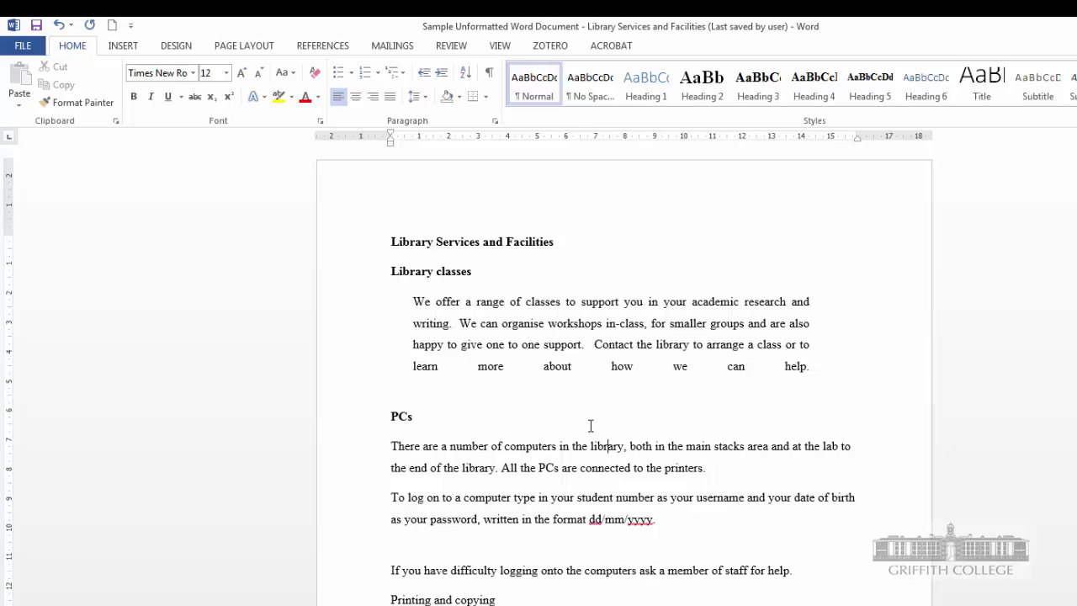
Step: Undo the justification and both indents of the Library classes paragraph and deselect it
{"action": "key", "text": "ctrl+z"}
{"action": "key", "text": "ctrl+z"}
{"action": "key", "text": "ctrl+z"}
{"action": "key", "text": "ctrl+z"}
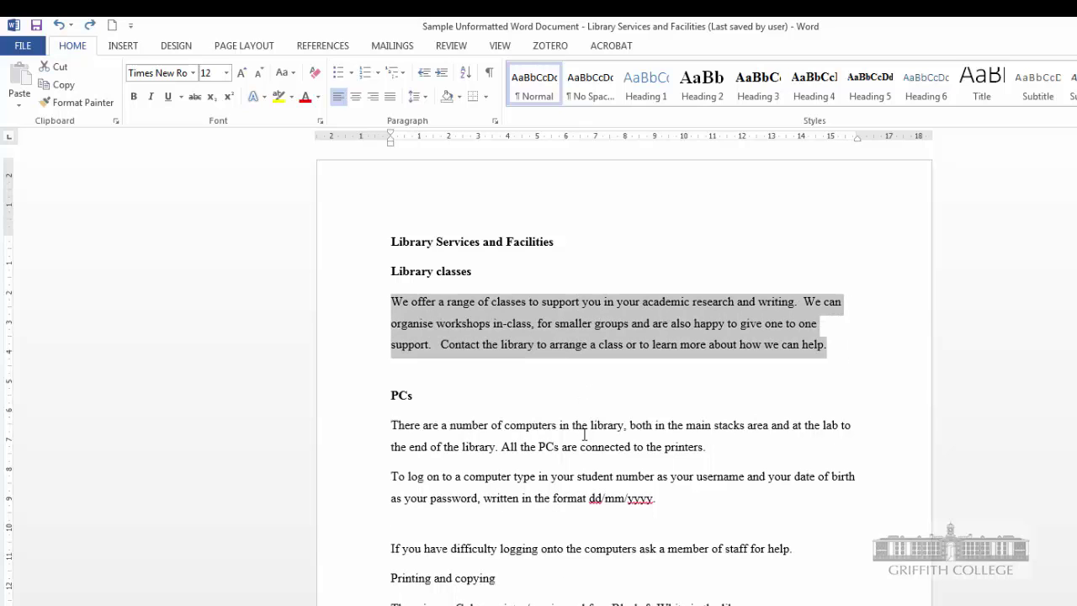
{"action": "left_click", "coordinate": [597, 410]}
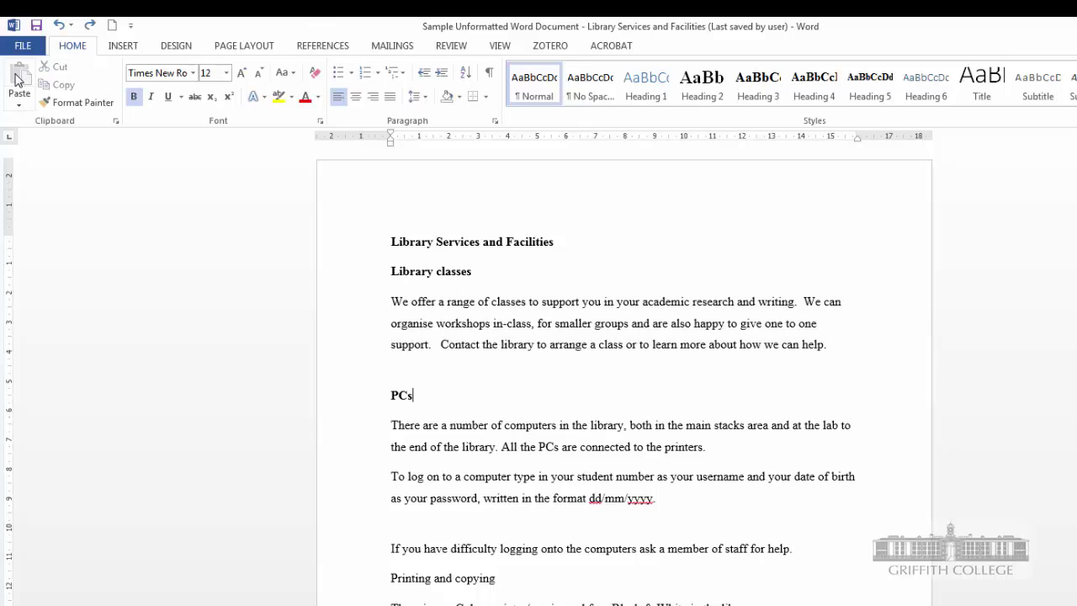
Step: Set custom margins for the whole document with the top and left margins at 3 cm
{"action": "left_click", "coordinate": [239, 46]}
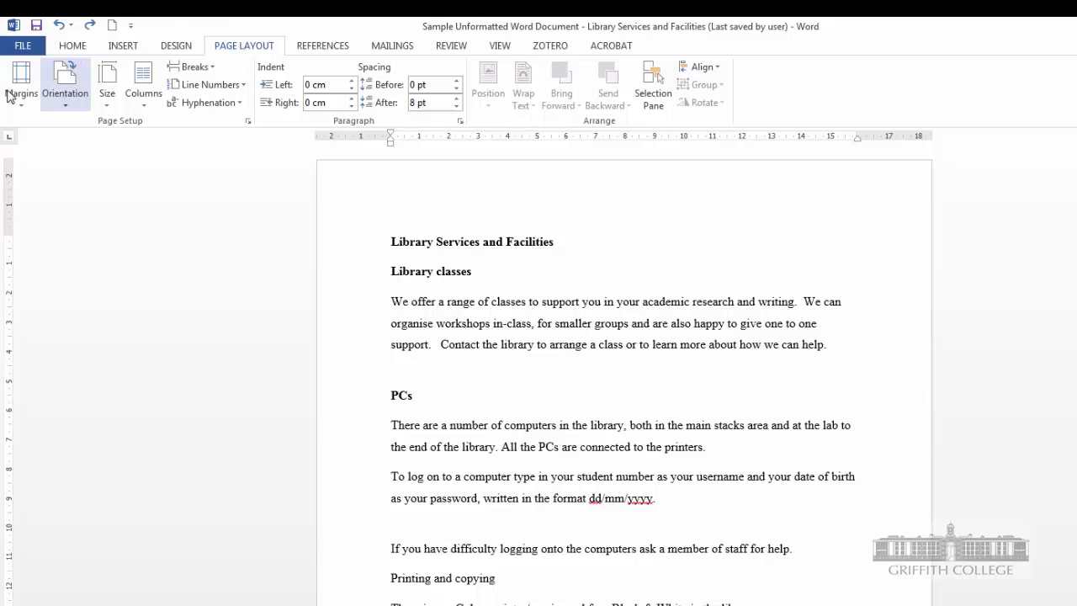
{"action": "left_click", "coordinate": [21, 93]}
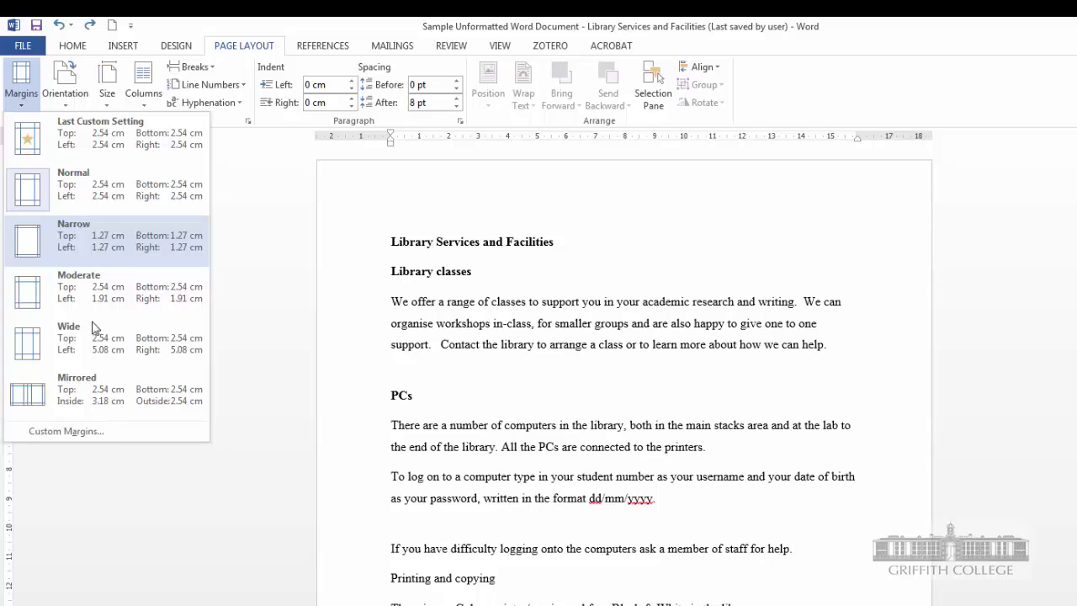
{"action": "left_click", "coordinate": [126, 434]}
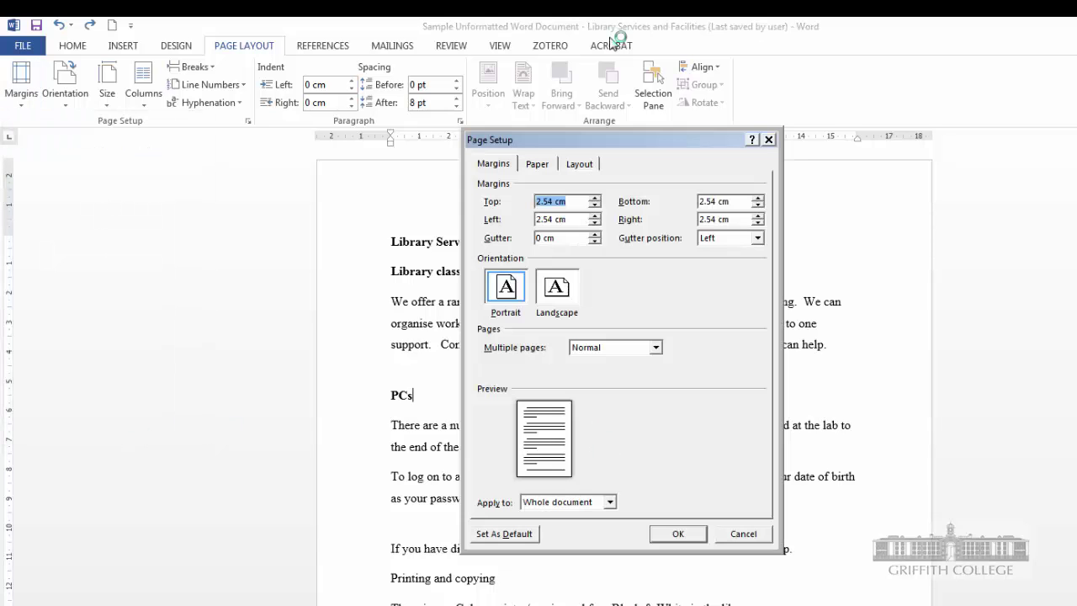
{"action": "type", "text": "3"}
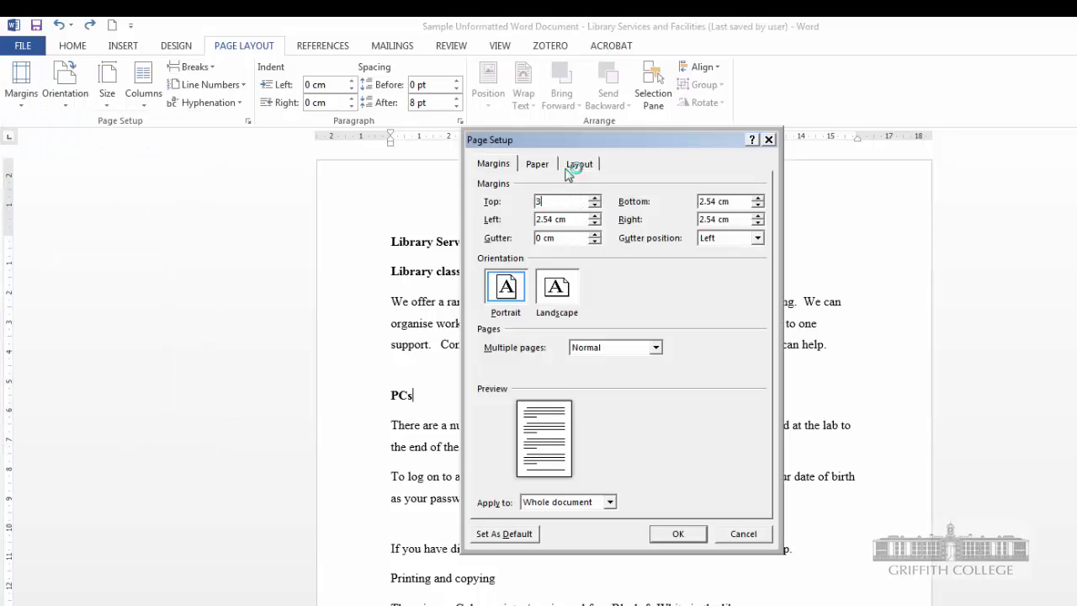
{"action": "left_click_drag", "start_coordinate": [567, 220], "coordinate": [382, 210]}
{"action": "type", "text": "3"}
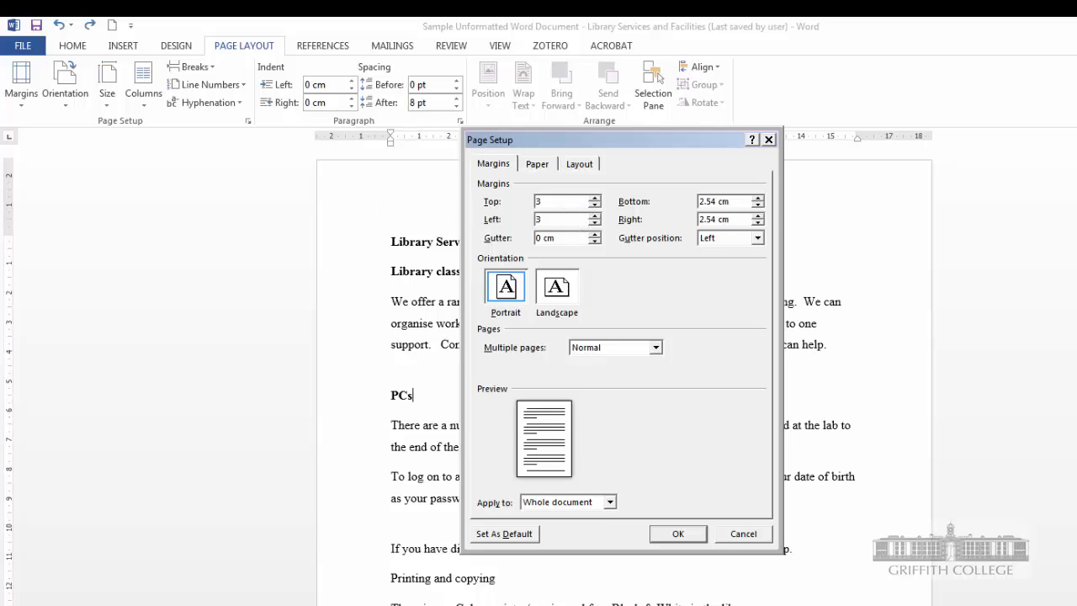
{"action": "left_click", "coordinate": [695, 533]}
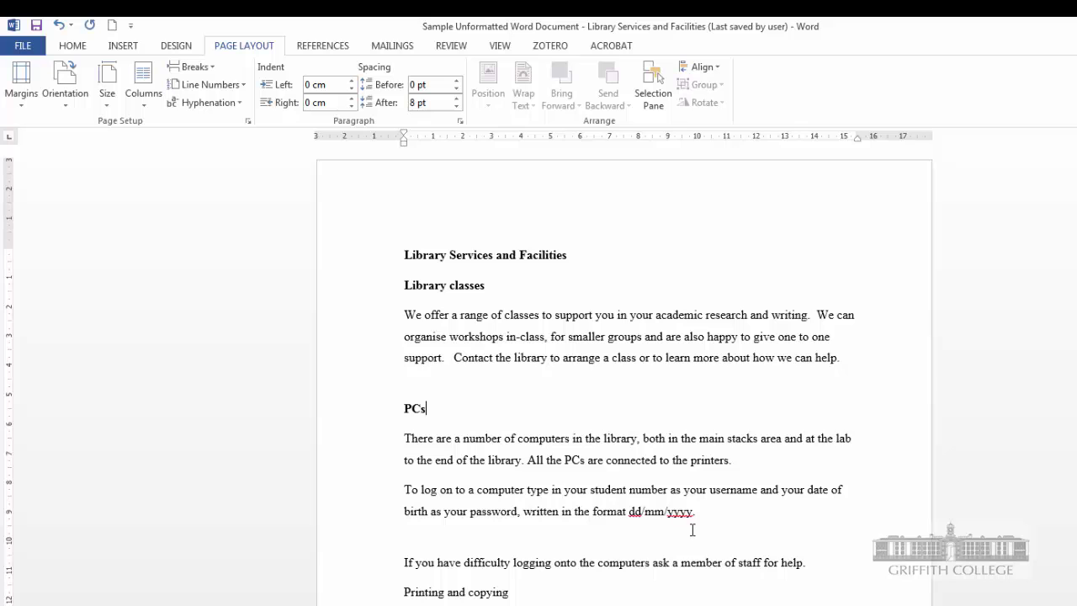
Step: Undo the custom margins and the preceding alignment change to the whole document, and deselect the text
{"action": "key", "text": "ctrl+z"}
{"action": "key", "text": "ctrl+z"}
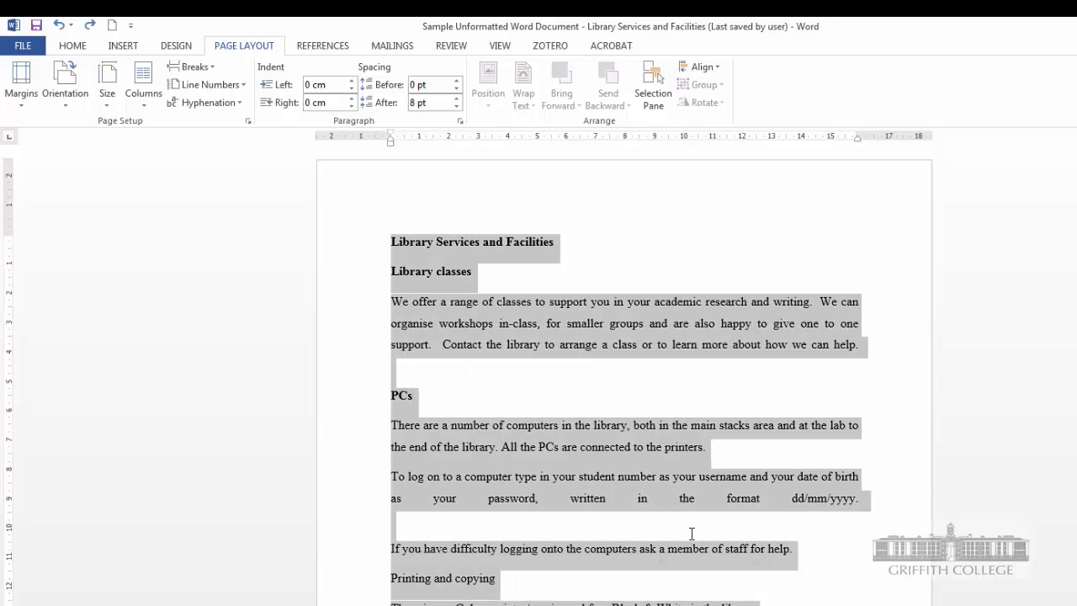
{"action": "left_click", "coordinate": [681, 555]}
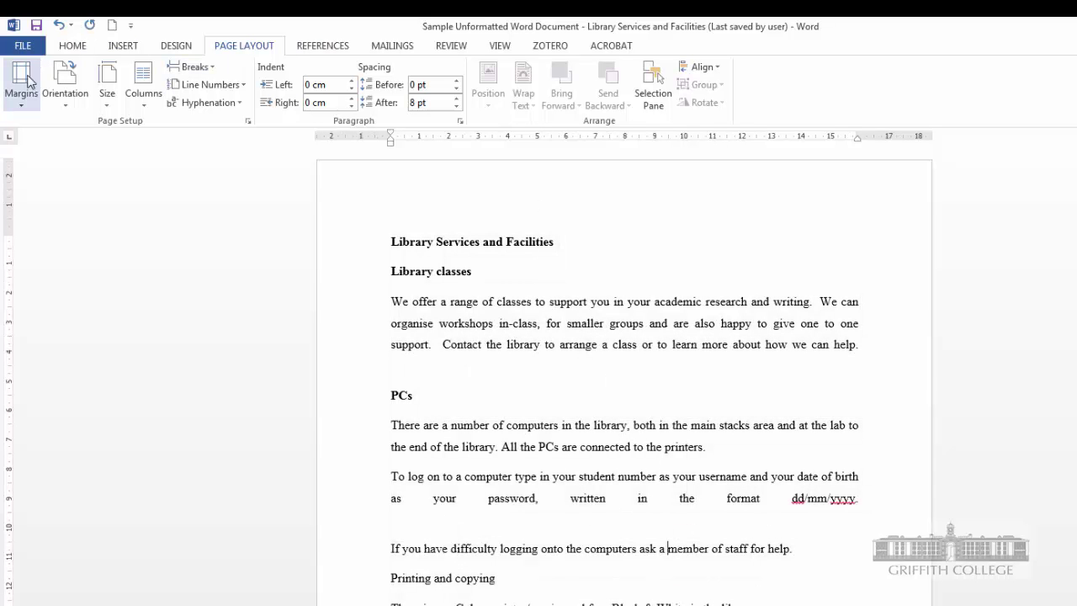
Step: Try the Narrow margin preset on the document and undo it
{"action": "left_click", "coordinate": [24, 84]}
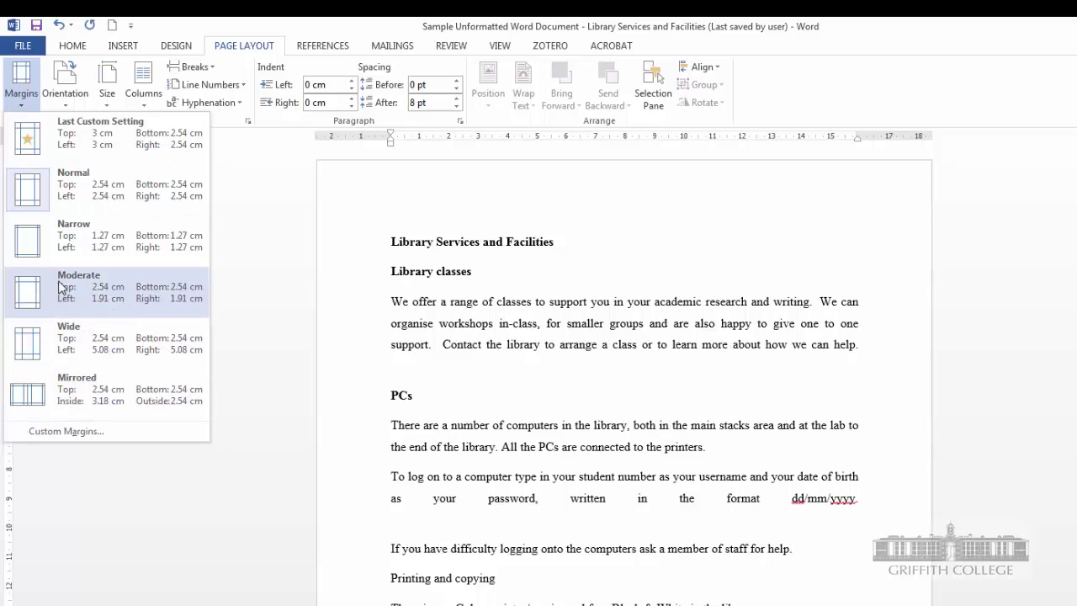
{"action": "left_click", "coordinate": [37, 240]}
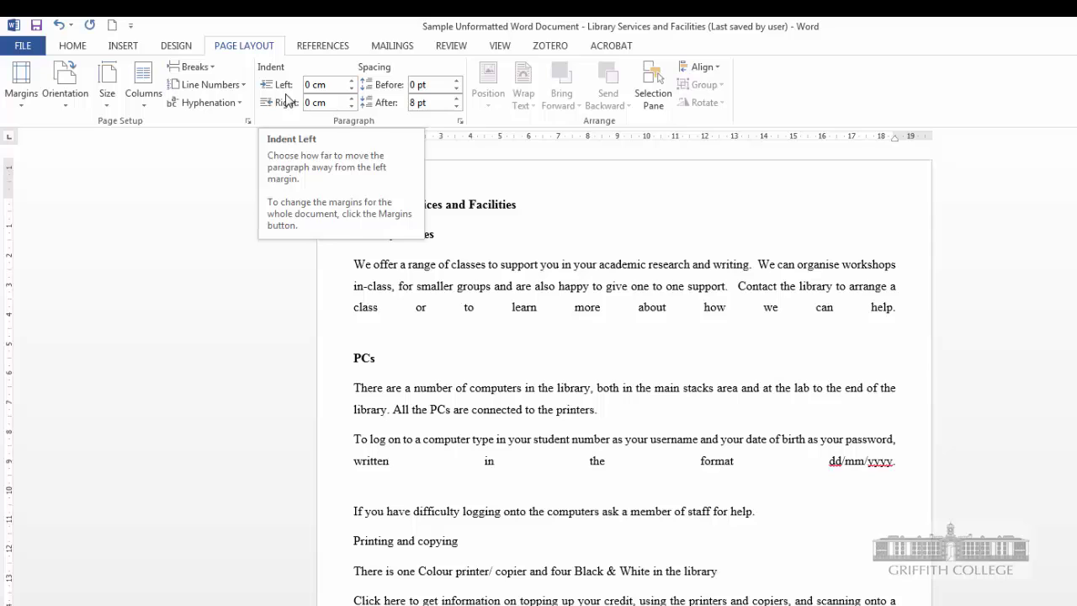
{"action": "key", "text": "ctrl+z"}
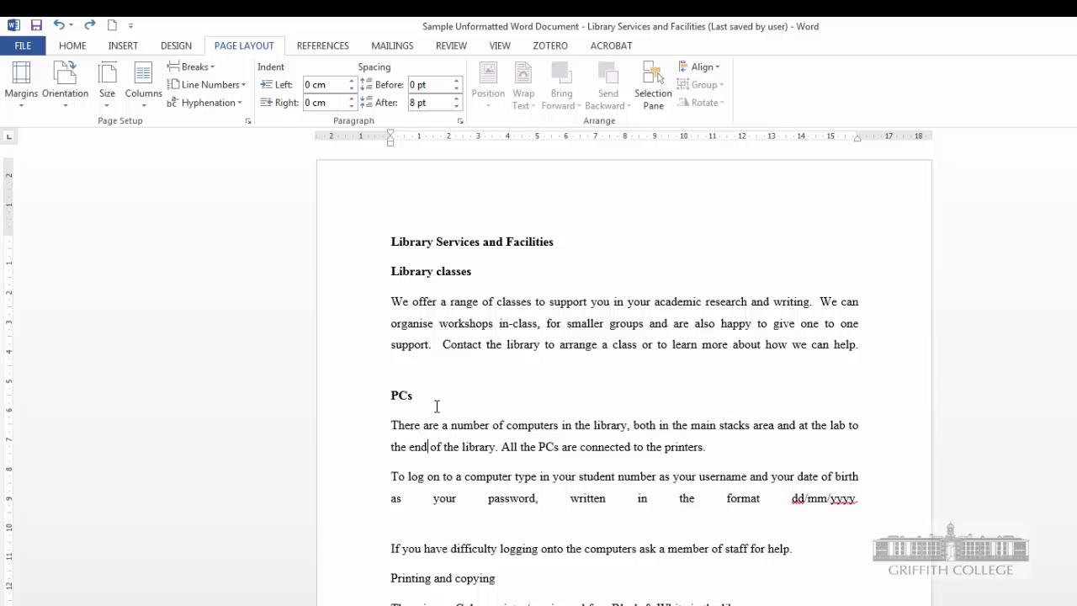
Step: Indent the paragraph below Library classes by 0.5 cm from the left and about 1.2 cm from the right, and deselect it
{"action": "left_click", "coordinate": [457, 343]}
{"action": "left_click_drag", "start_coordinate": [478, 305], "coordinate": [476, 363]}
{"action": "left_click_drag", "start_coordinate": [391, 302], "coordinate": [870, 361]}
{"action": "left_click_drag", "start_coordinate": [392, 142], "coordinate": [405, 140]}
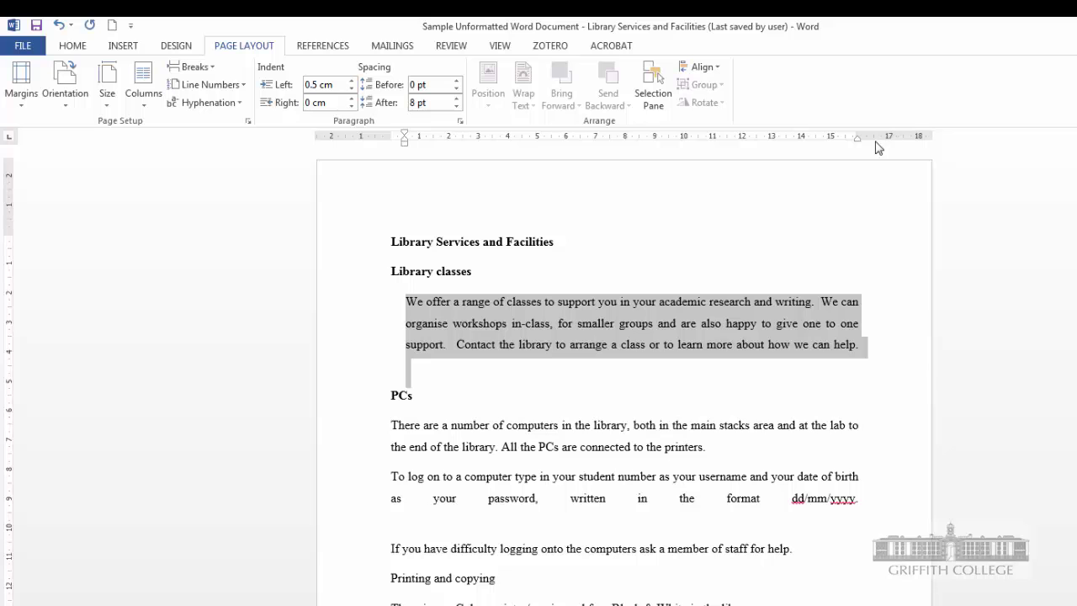
{"action": "left_click_drag", "start_coordinate": [858, 139], "coordinate": [824, 143]}
{"action": "left_click", "coordinate": [695, 575]}
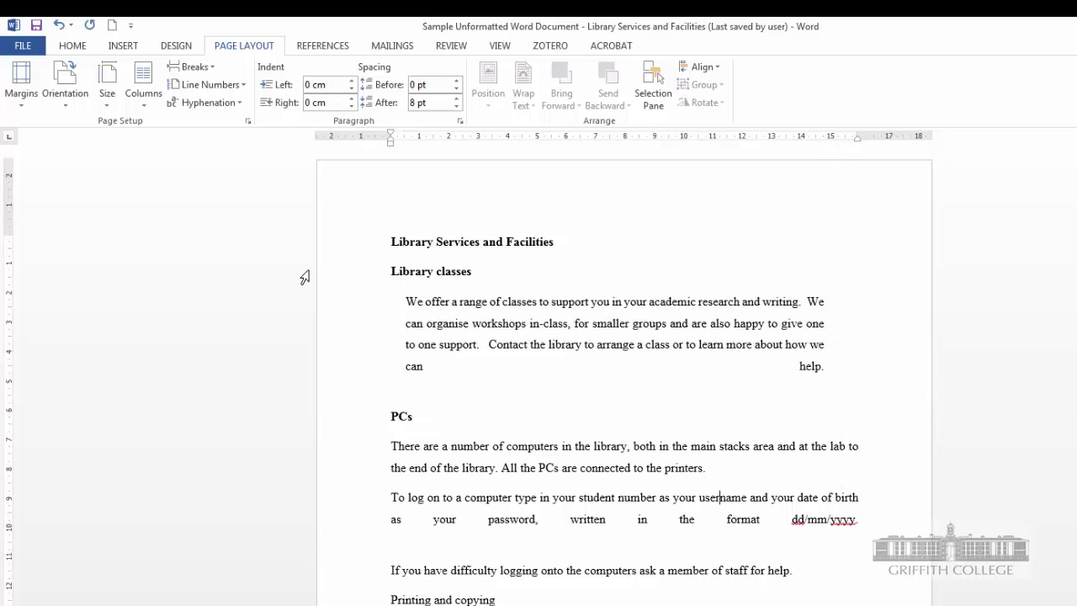
Step: Insert the built-in Banded cover page at the start of the document
{"action": "scroll", "coordinate": [334, 269], "scroll_direction": "down", "scroll_amount": 1}
{"action": "scroll", "coordinate": [334, 261], "scroll_direction": "up", "scroll_amount": 1}
{"action": "left_click", "coordinate": [123, 47]}
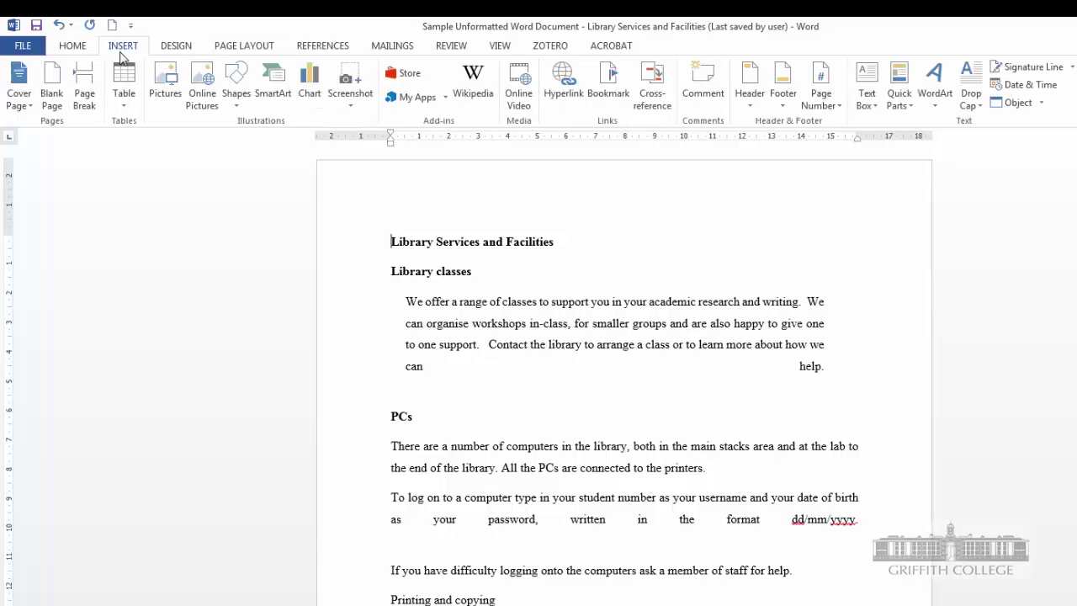
{"action": "left_click", "coordinate": [21, 88]}
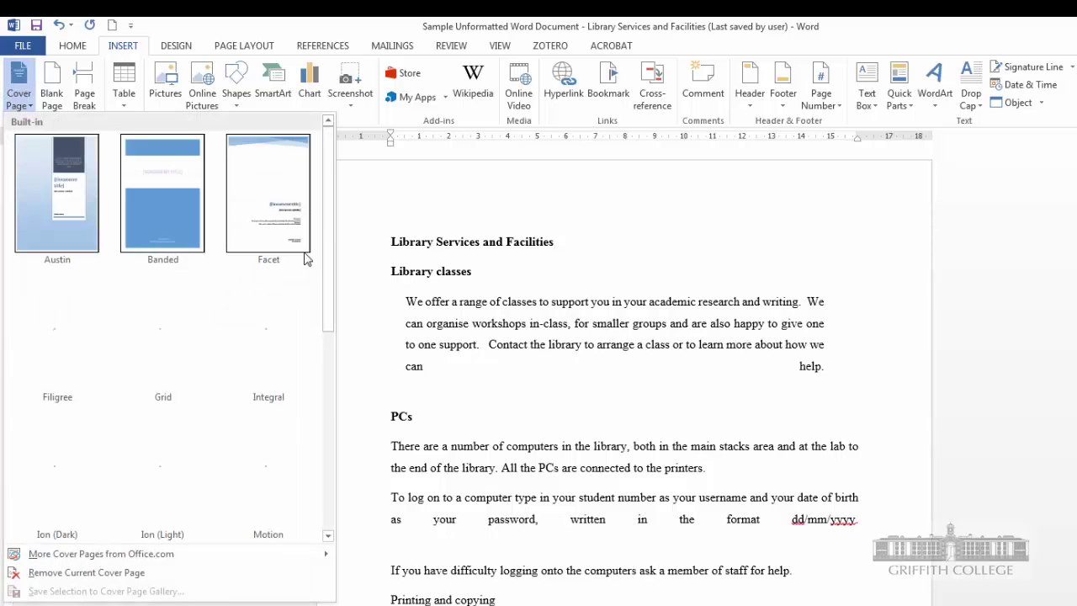
{"action": "left_click", "coordinate": [150, 183]}
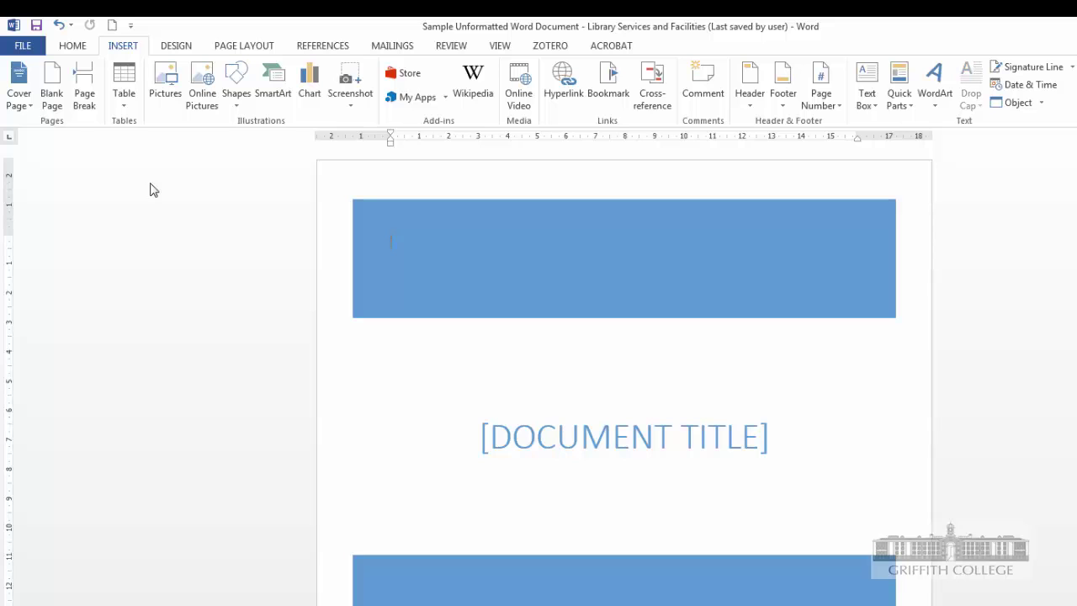
Step: Replace the cover page's document title placeholder with "LIBRARY"
{"action": "scroll", "coordinate": [138, 533], "scroll_direction": "down", "scroll_amount": 5}
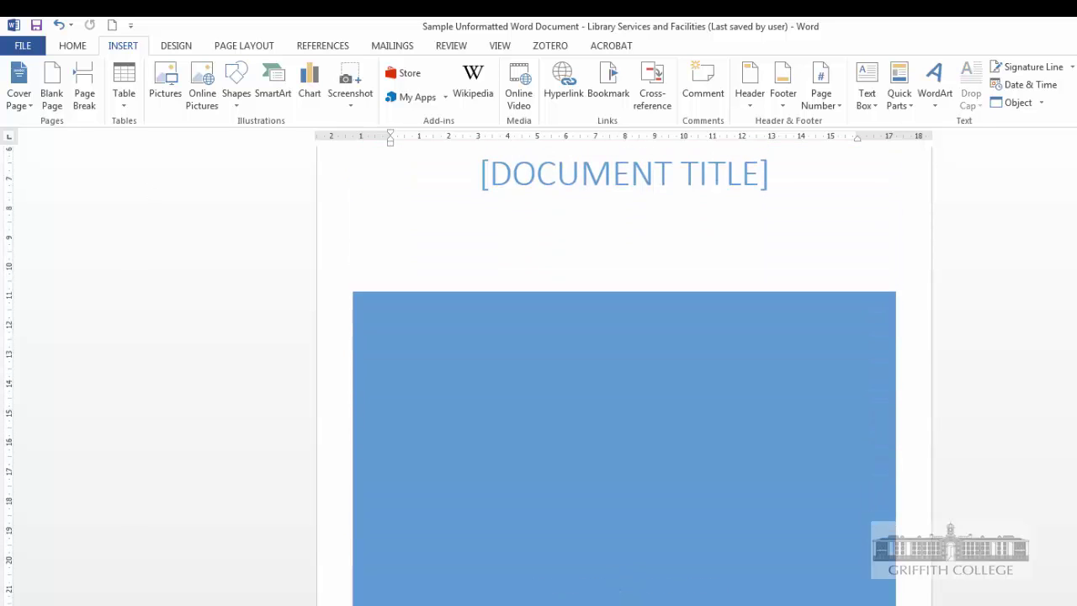
{"action": "scroll", "coordinate": [738, 254], "scroll_direction": "up", "scroll_amount": 2}
{"action": "left_click", "coordinate": [678, 288]}
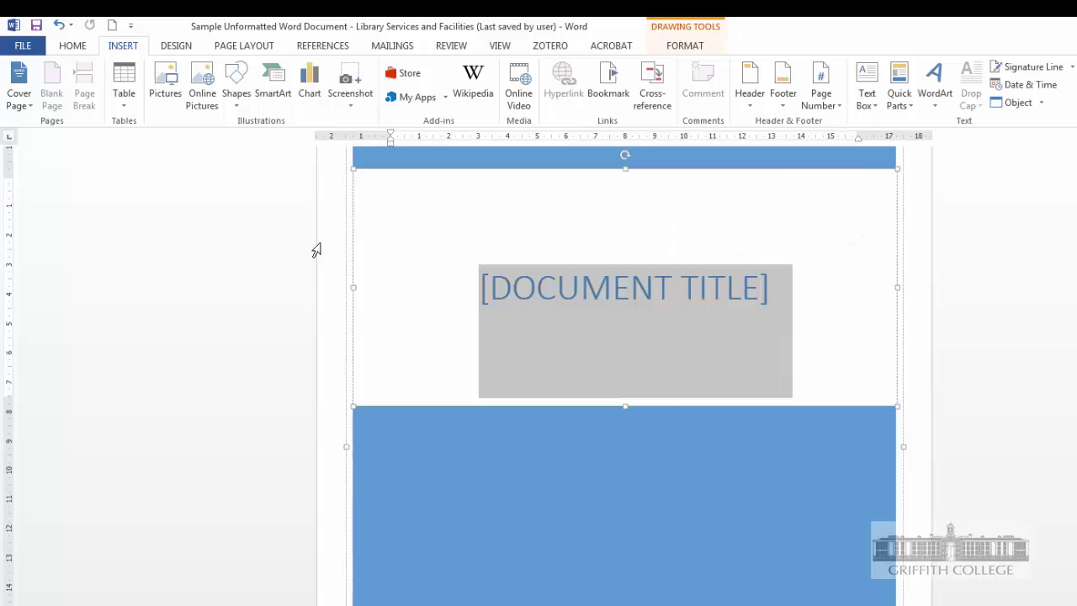
{"action": "type", "text": "LIBRARY"}
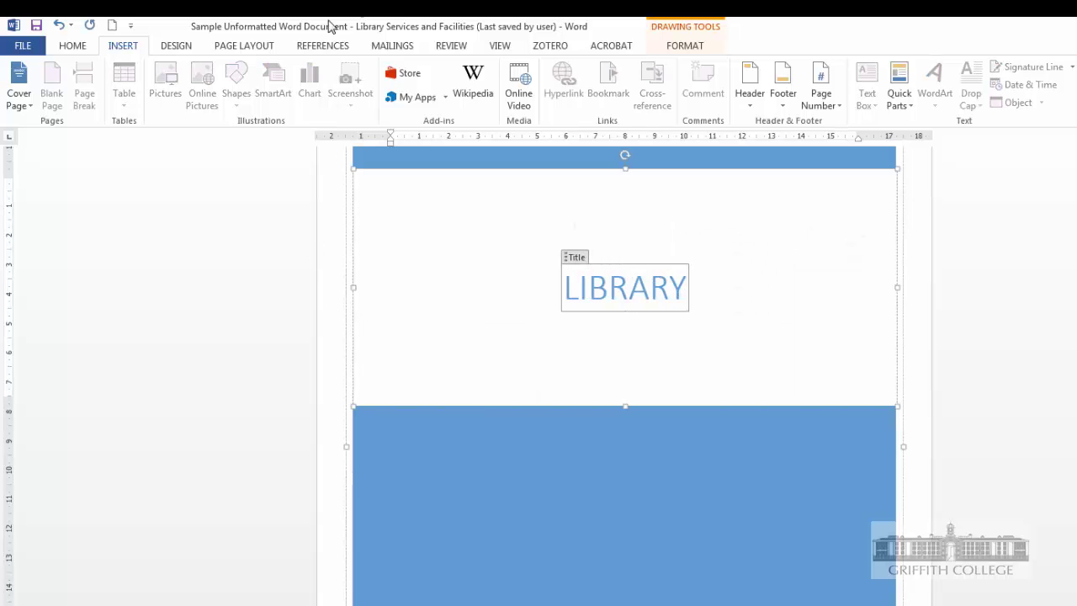
Step: Fill the cover page's company name with a person's first name and the company address with "Griffith Library"
{"action": "scroll", "coordinate": [757, 395], "scroll_direction": "down", "scroll_amount": 5}
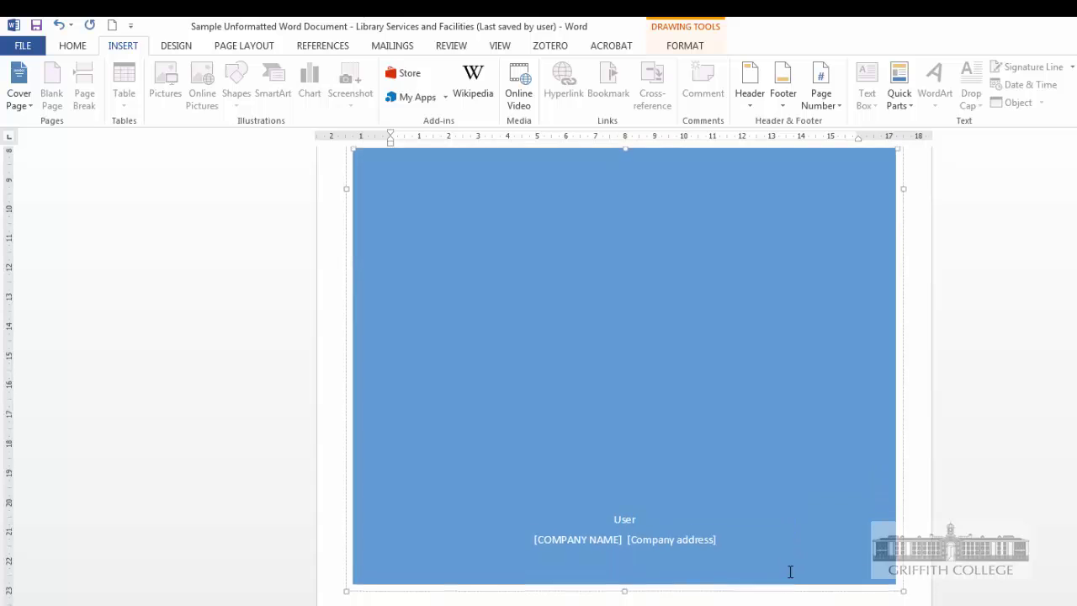
{"action": "scroll", "coordinate": [673, 551], "scroll_direction": "down", "scroll_amount": 3}
{"action": "scroll", "coordinate": [625, 462], "scroll_direction": "up", "scroll_amount": 2}
{"action": "left_click", "coordinate": [579, 500]}
{"action": "type", "text": "DIMPHNE"}
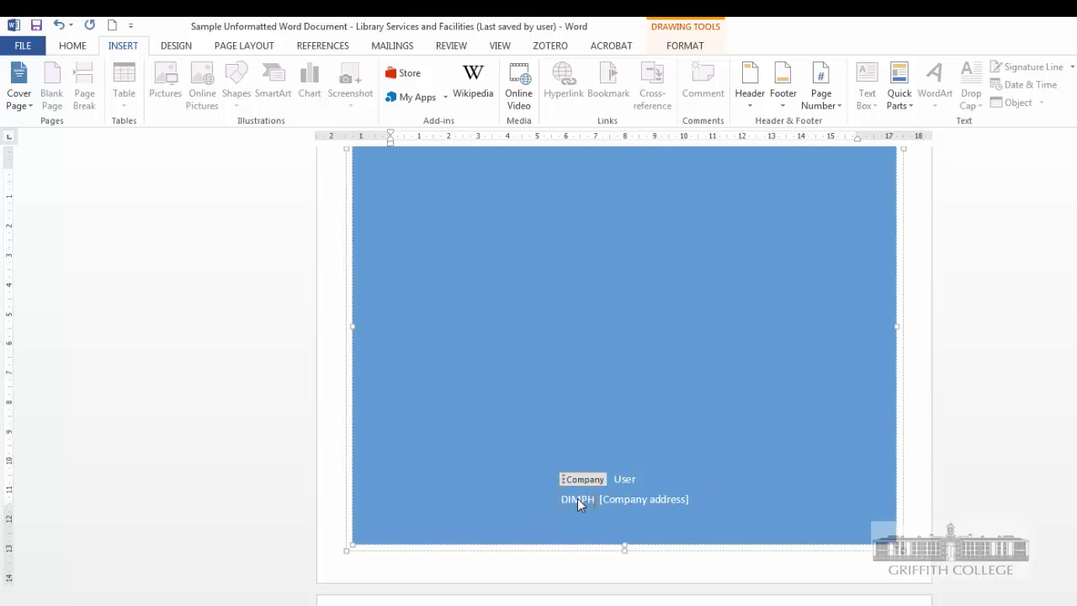
{"action": "left_click", "coordinate": [681, 498]}
{"action": "type", "text": "Griffith Library"}
{"action": "key", "text": "Up"}
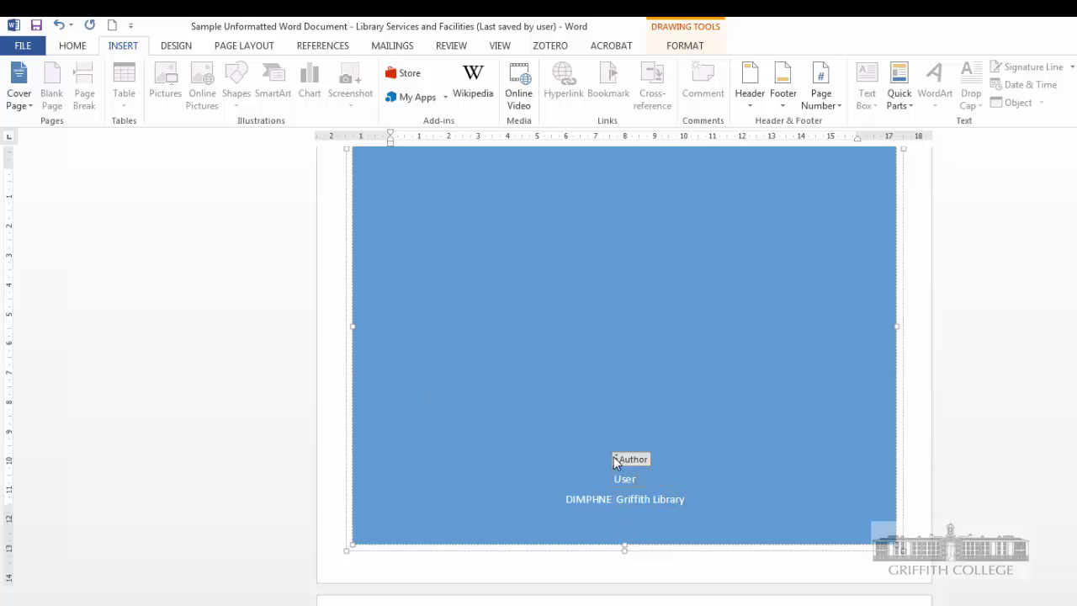
Step: Replace the cover page's author with the author's first name and the company name with "GCD"
{"action": "left_click_drag", "start_coordinate": [640, 472], "coordinate": [615, 473]}
{"action": "type", "text": "Dimphne"}
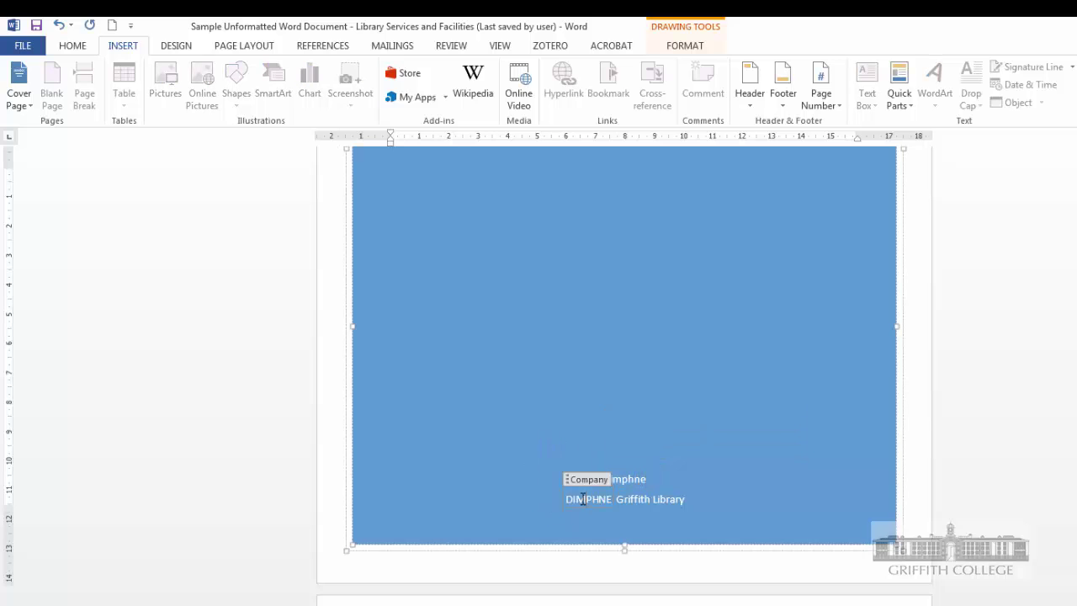
{"action": "double_click", "coordinate": [582, 499]}
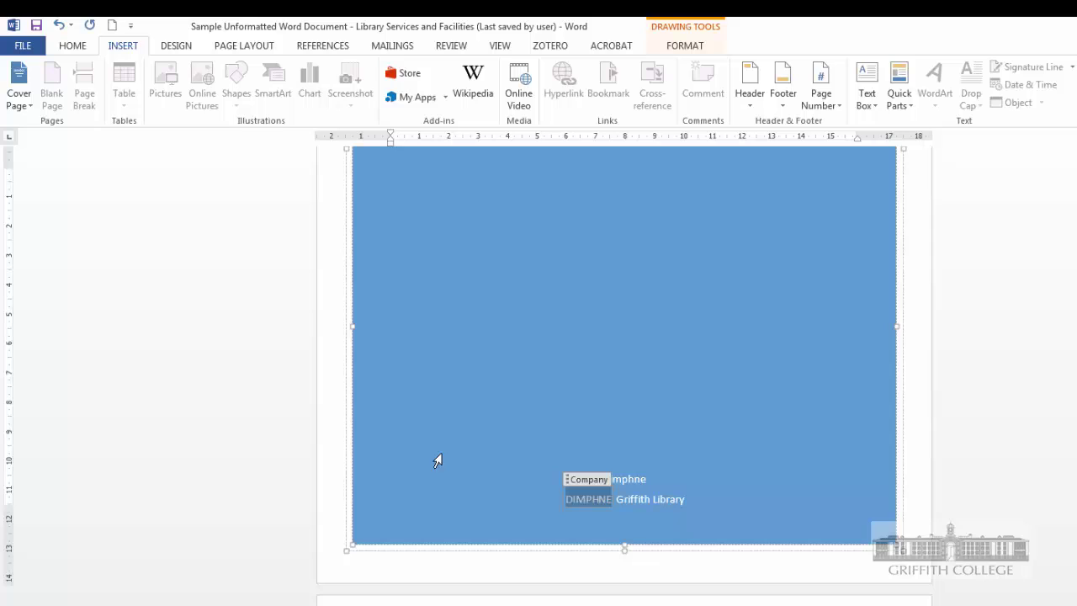
{"action": "type", "text": "GCD"}
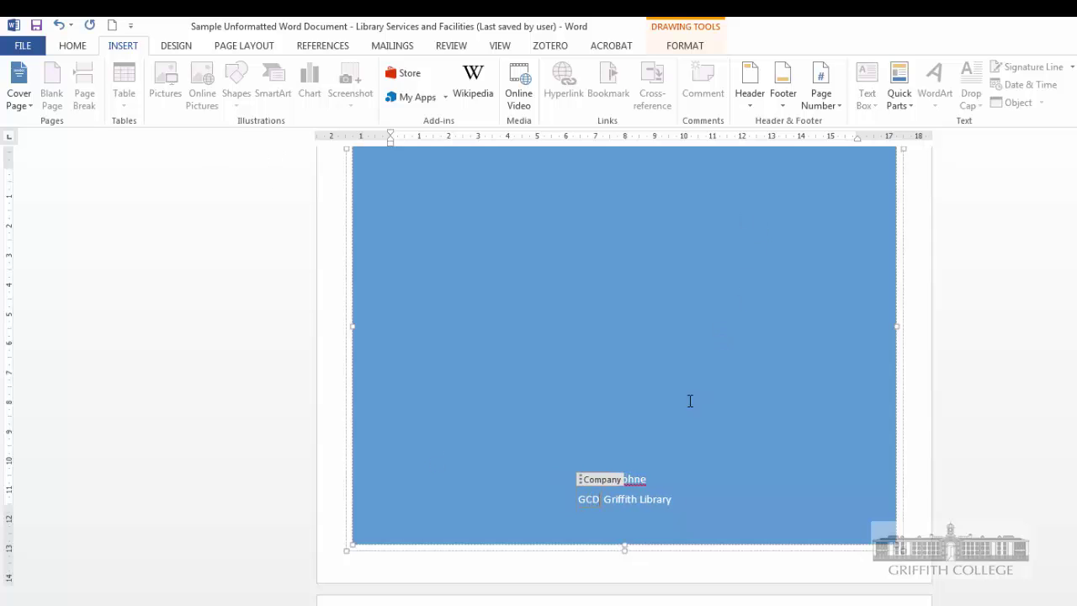
{"action": "left_click", "coordinate": [581, 379]}
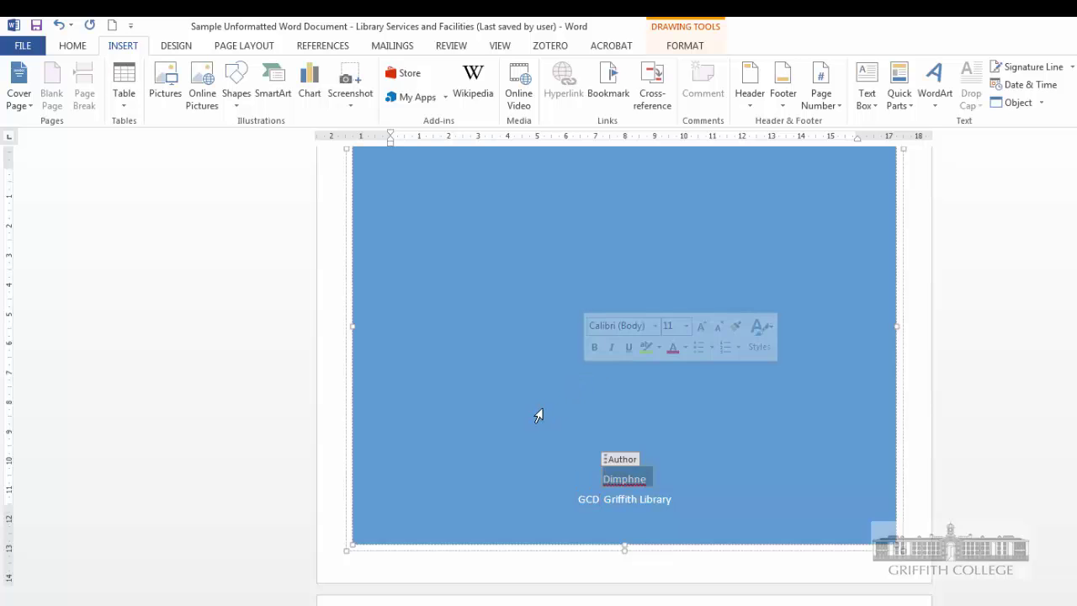
{"action": "scroll", "coordinate": [595, 410], "scroll_direction": "down", "scroll_amount": 5}
{"action": "left_click", "coordinate": [607, 398]}
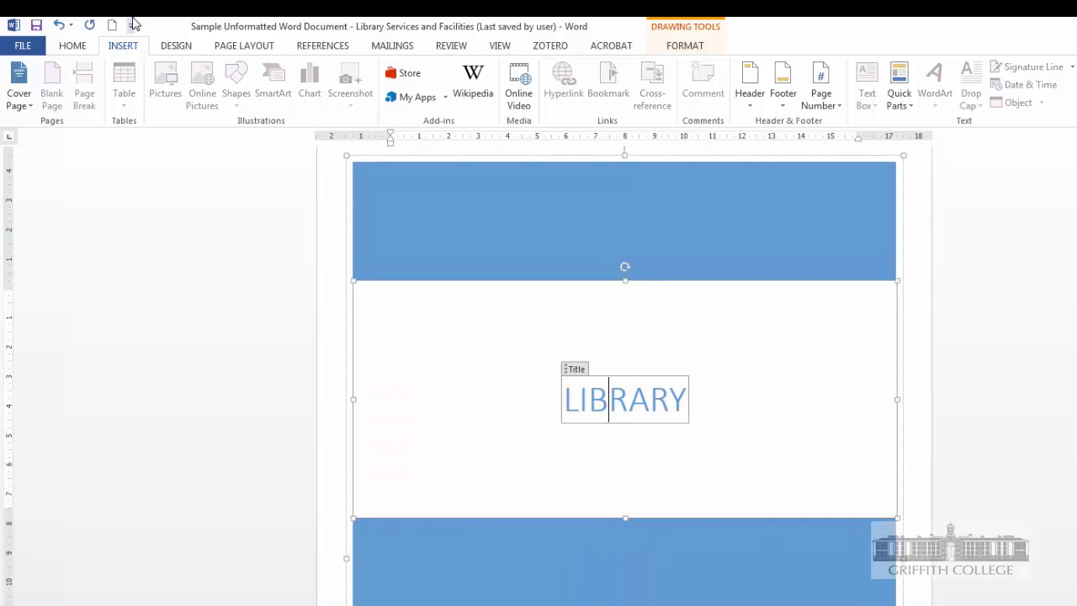
Step: Set the cover page title "LIBRARY" to font size 72
{"action": "left_click", "coordinate": [566, 404]}
{"action": "triple_click", "coordinate": [566, 399]}
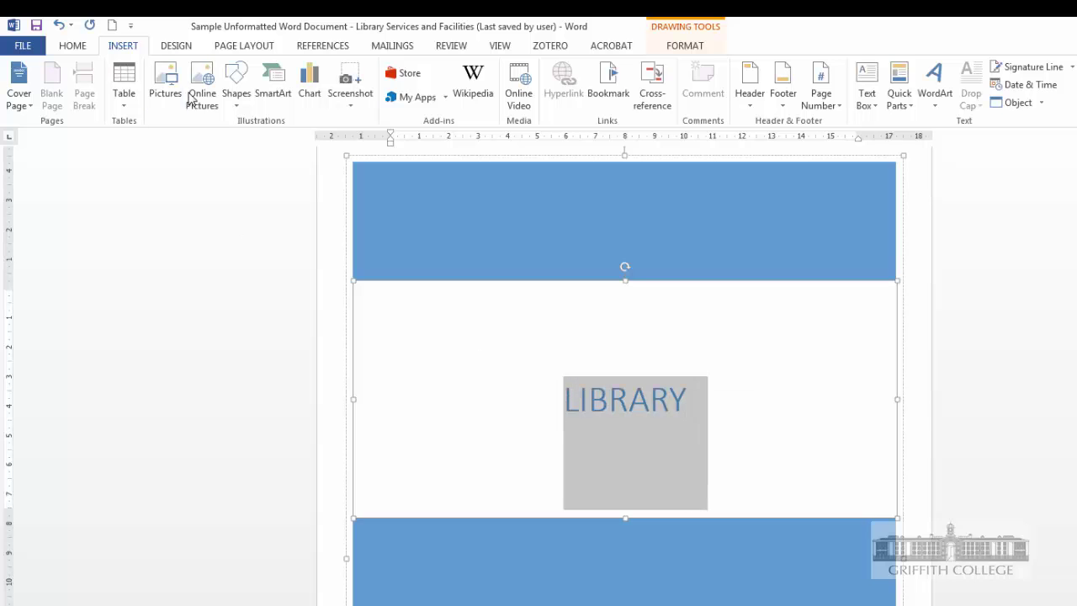
{"action": "left_click", "coordinate": [70, 46]}
{"action": "left_click", "coordinate": [225, 73]}
{"action": "left_click", "coordinate": [208, 312]}
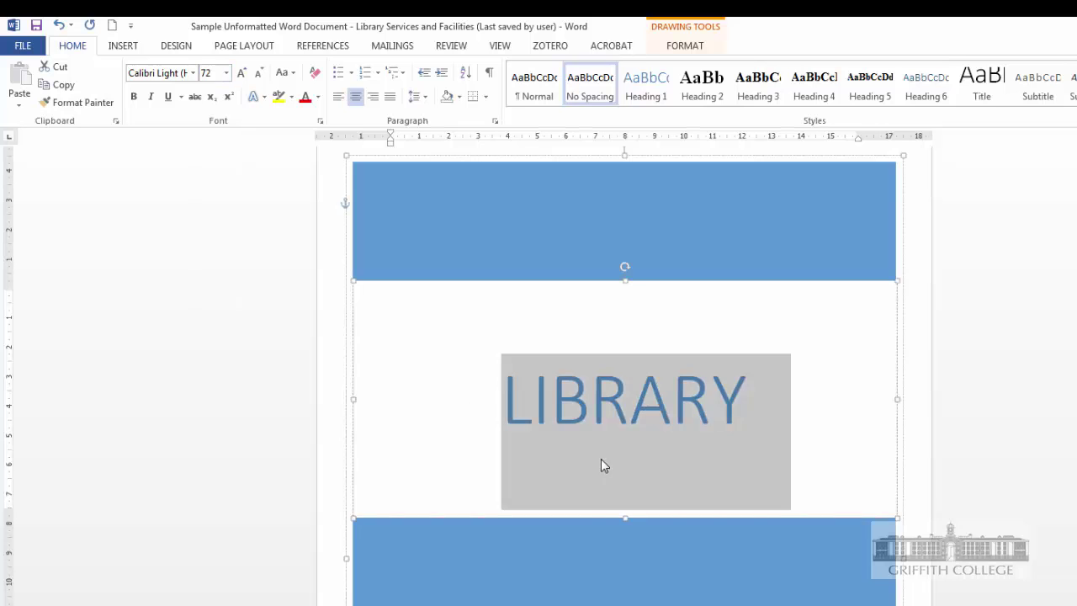
Step: Set the author's name on the cover page to font size 20 and review the finished cover
{"action": "scroll", "coordinate": [601, 458], "scroll_direction": "down", "scroll_amount": 10}
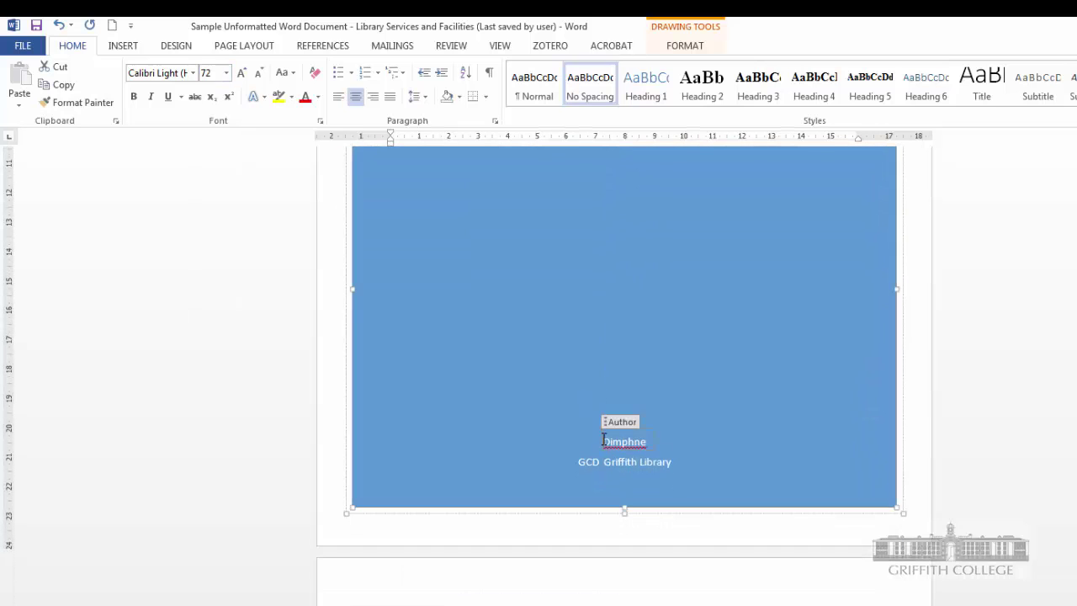
{"action": "double_click", "coordinate": [606, 440]}
{"action": "left_click", "coordinate": [226, 74]}
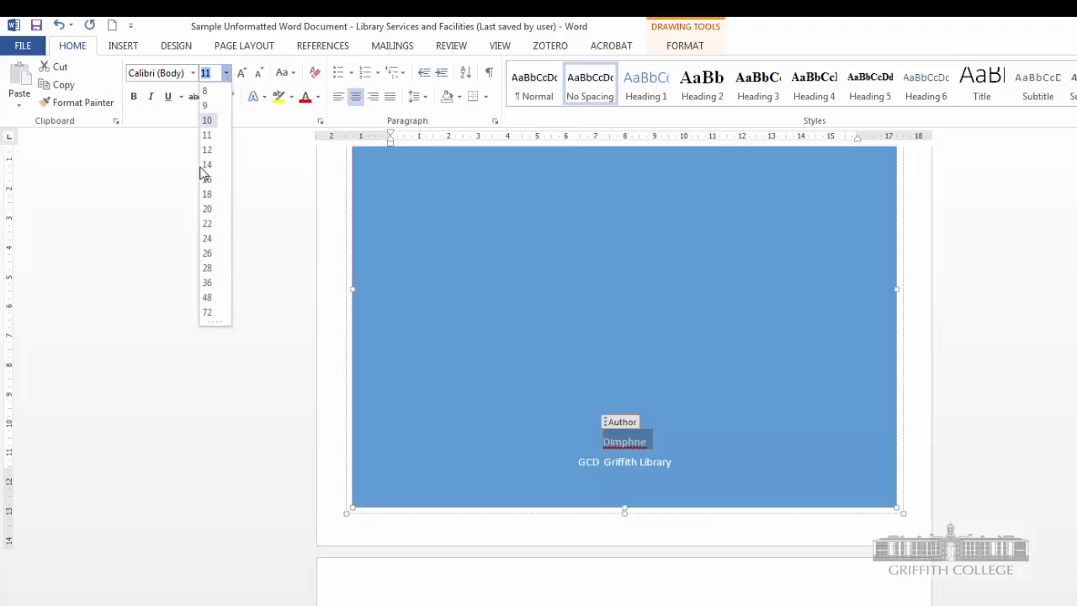
{"action": "left_click", "coordinate": [207, 208]}
{"action": "scroll", "coordinate": [580, 370], "scroll_direction": "down", "scroll_amount": 3}
{"action": "left_click", "coordinate": [630, 512]}
{"action": "scroll", "coordinate": [630, 512], "scroll_direction": "up", "scroll_amount": 10}
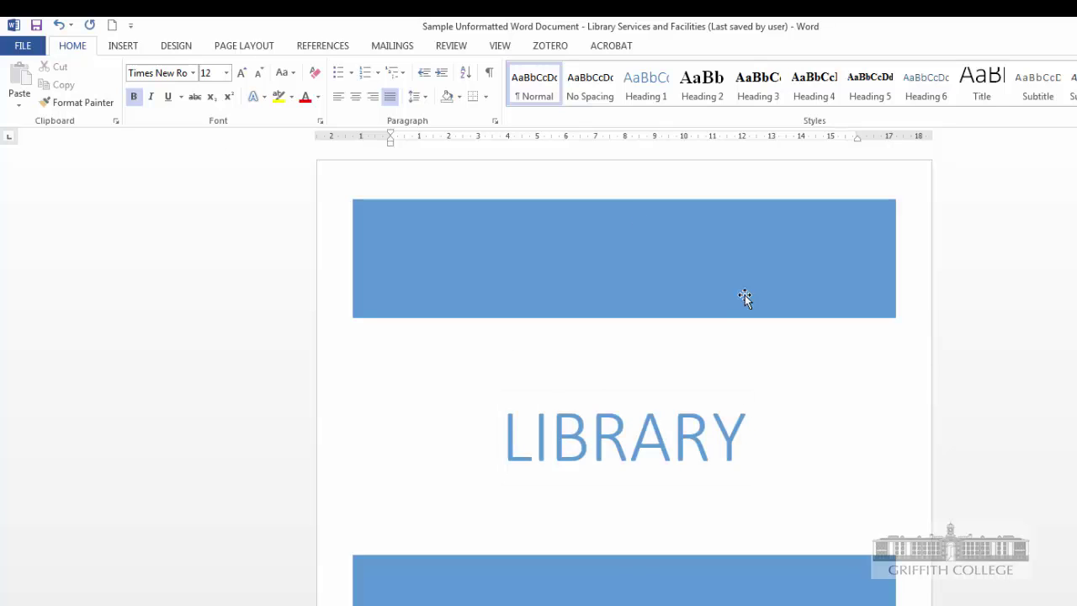
{"action": "scroll", "coordinate": [745, 295], "scroll_direction": "down", "scroll_amount": 8}
{"action": "scroll", "coordinate": [281, 71], "scroll_direction": "down", "scroll_amount": 1}
{"action": "scroll", "coordinate": [280, 72], "scroll_direction": "up", "scroll_amount": 1}
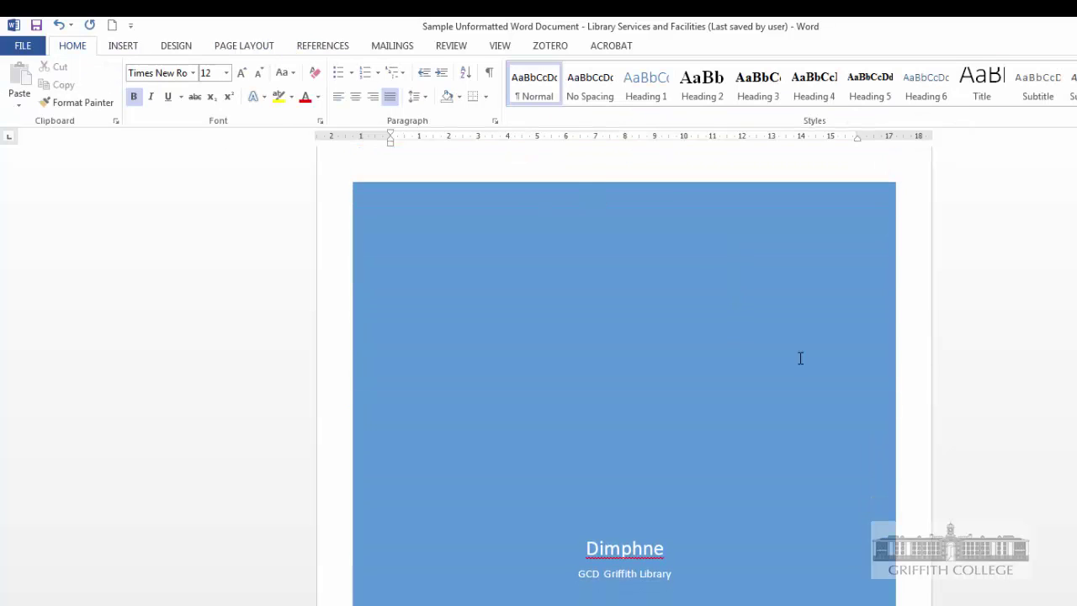
Step: Insert the Automatic Table 1 table of contents above the "Library Services and Facilities" heading and dismiss the notice
{"action": "left_click", "coordinate": [123, 46]}
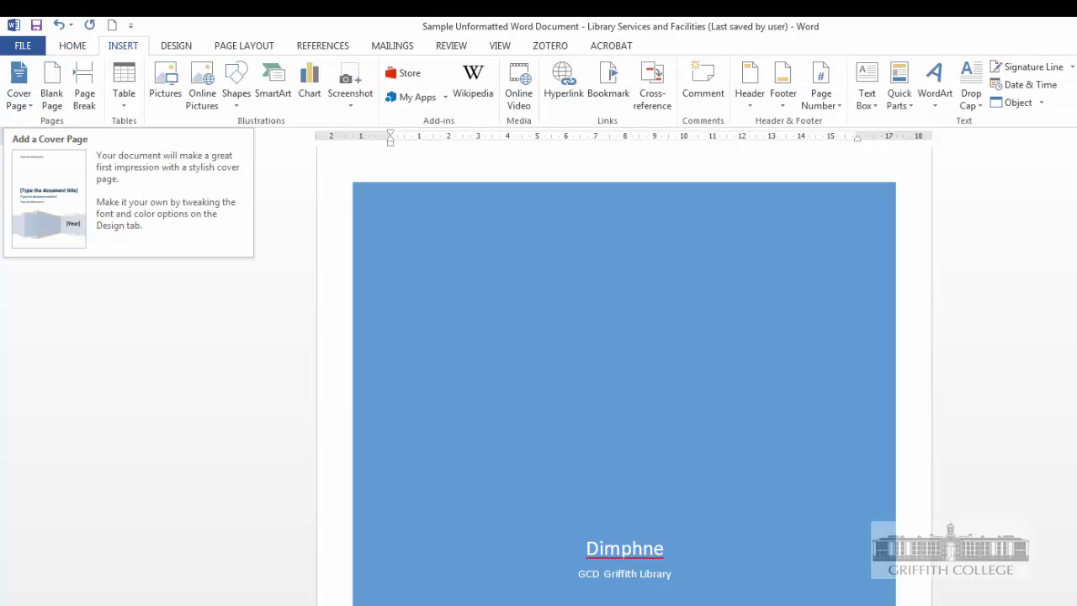
{"action": "scroll", "coordinate": [1048, 512], "scroll_direction": "down", "scroll_amount": 6}
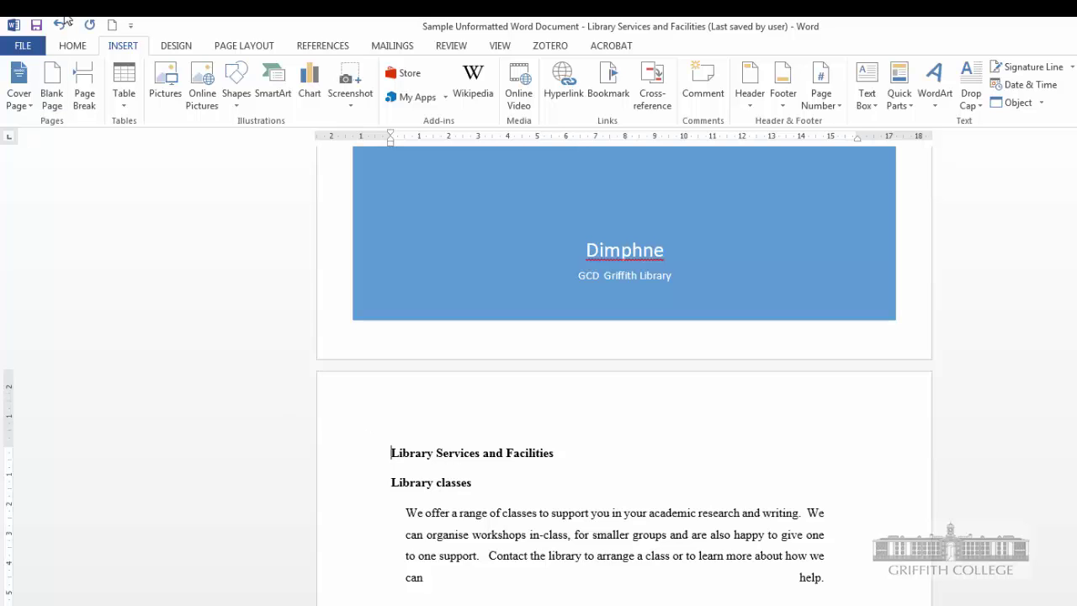
{"action": "left_click", "coordinate": [331, 49]}
{"action": "left_click", "coordinate": [133, 47]}
{"action": "left_click", "coordinate": [165, 48]}
{"action": "left_click", "coordinate": [263, 47]}
{"action": "left_click", "coordinate": [304, 49]}
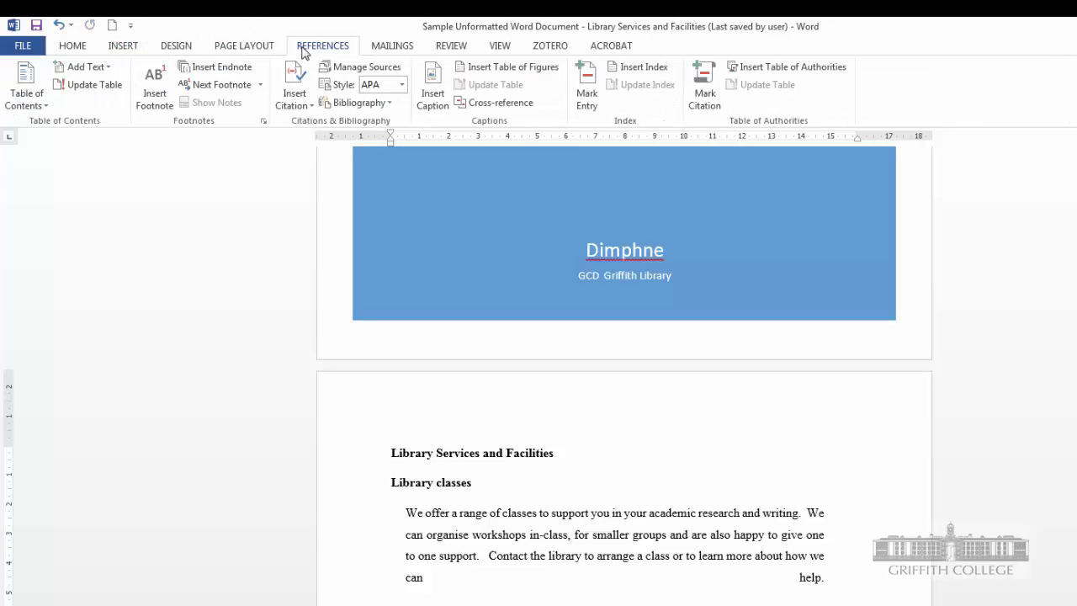
{"action": "left_click", "coordinate": [26, 94]}
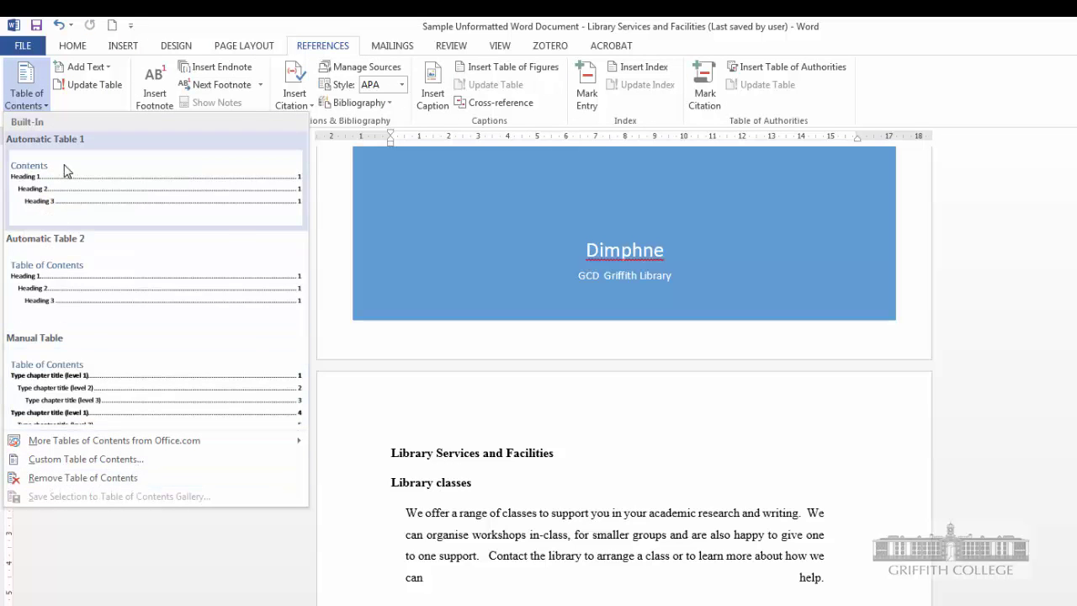
{"action": "left_click", "coordinate": [77, 190]}
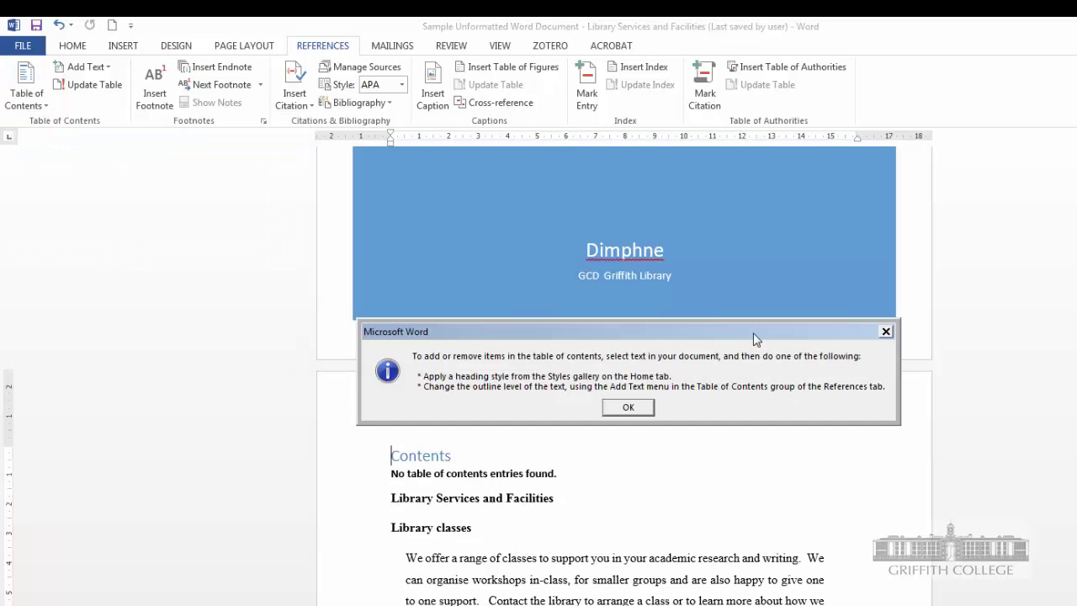
{"action": "left_click", "coordinate": [628, 409]}
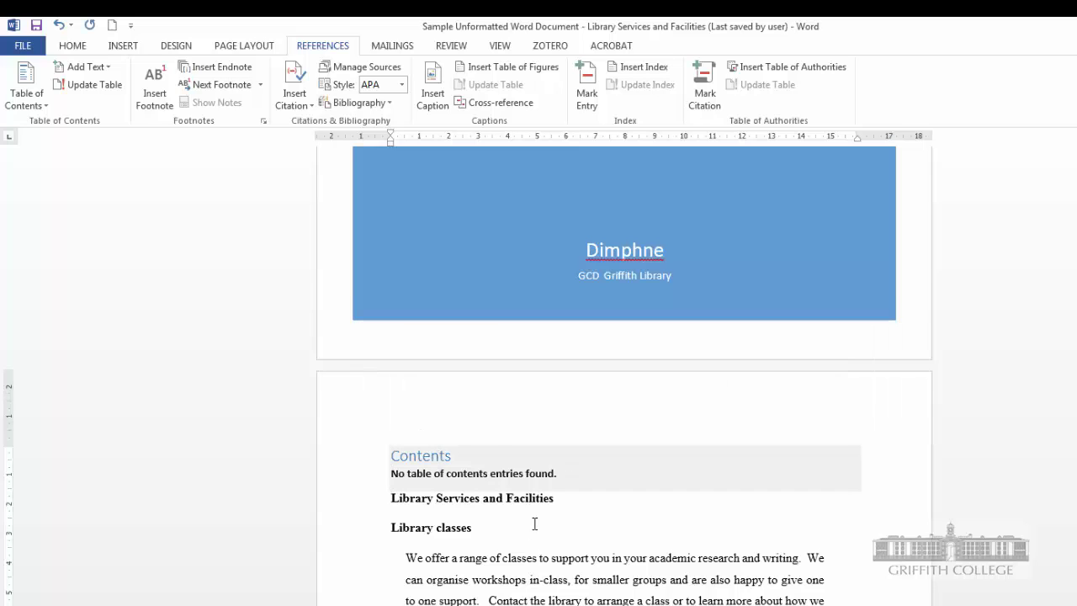
Step: Add a blank line between the table of contents and the "Library Services and Facilities" heading
{"action": "key", "text": "Return"}
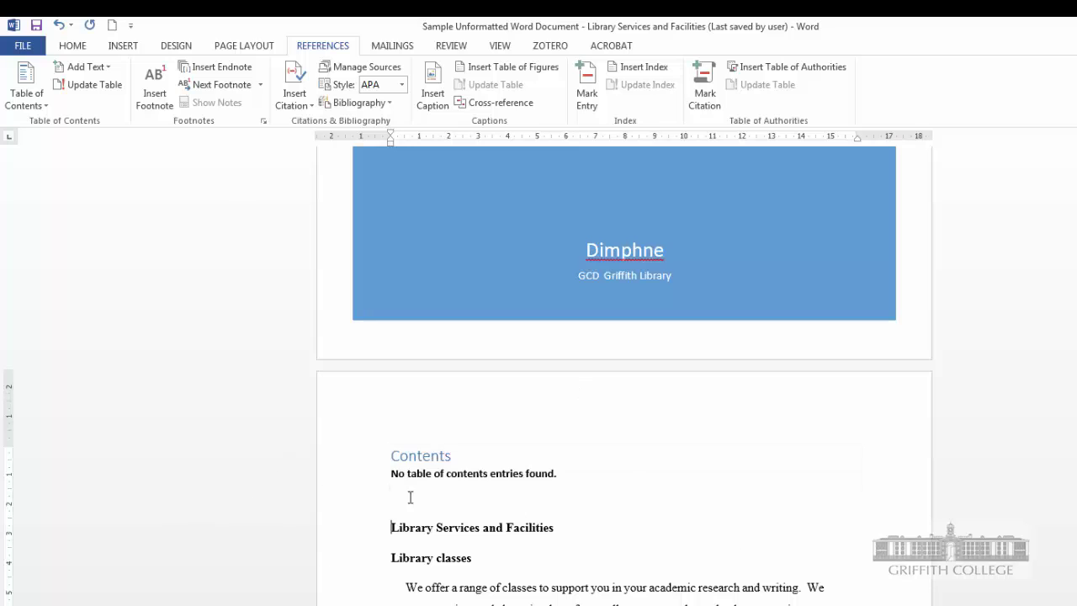
{"action": "left_click", "coordinate": [406, 458]}
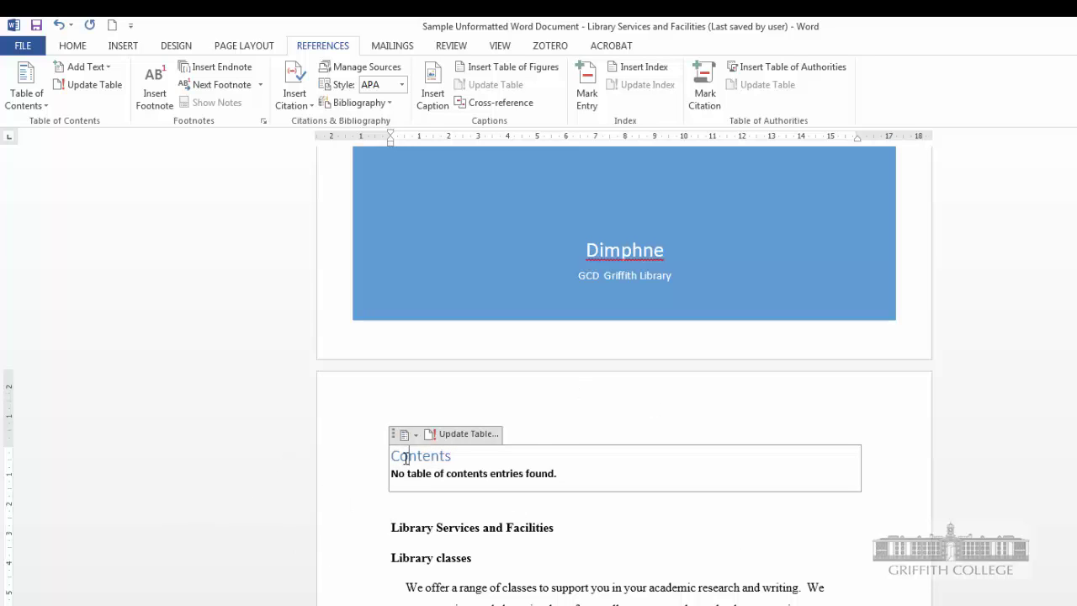
{"action": "left_click", "coordinate": [353, 500]}
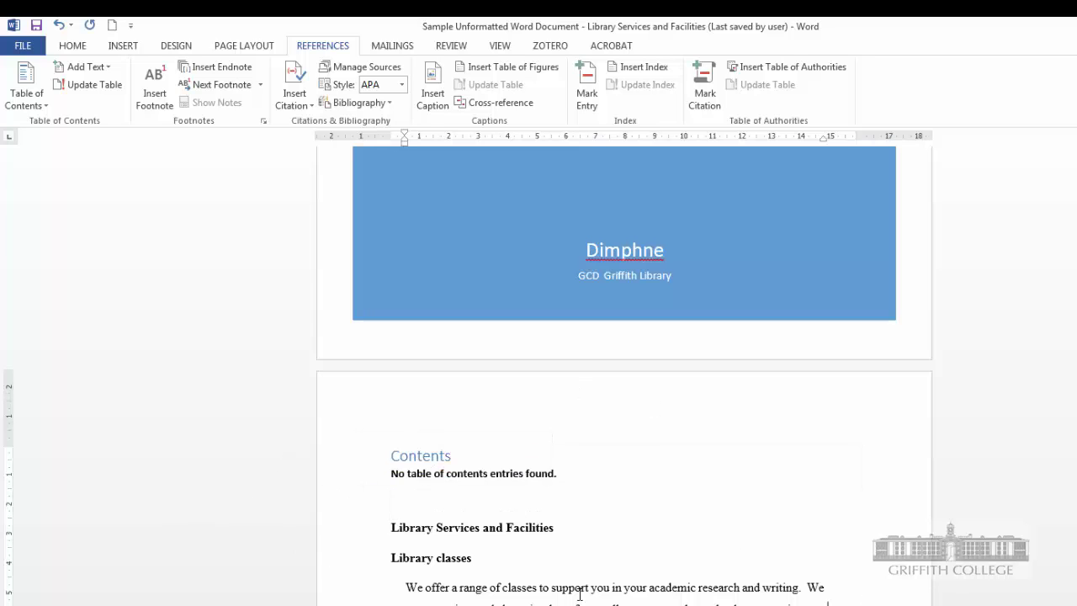
{"action": "left_click", "coordinate": [470, 455]}
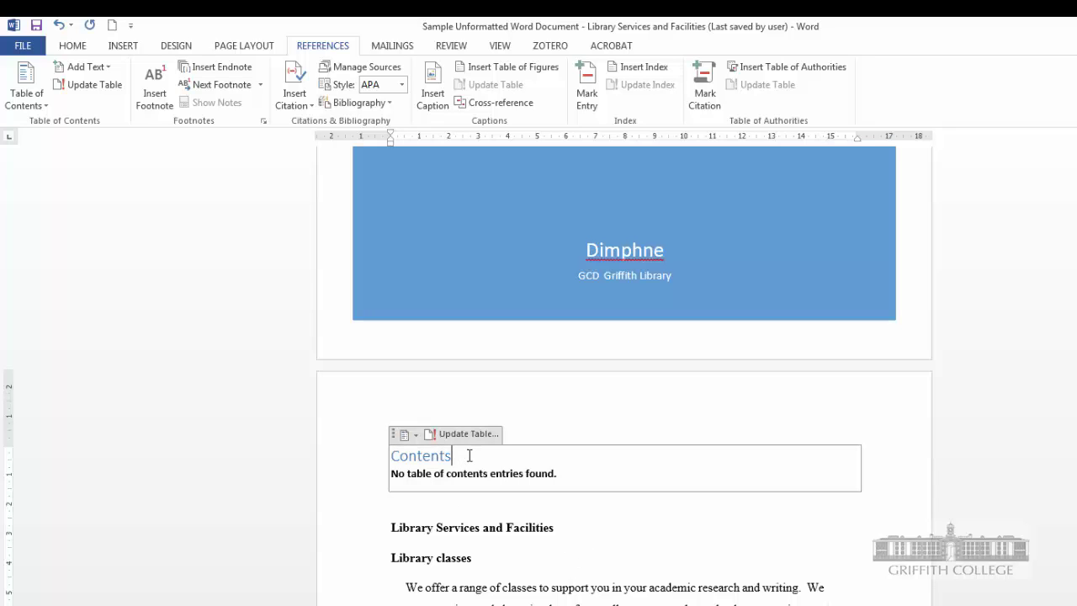
Step: Apply the Heading 1 style to "Library Services and Facilities"
{"action": "left_click", "coordinate": [449, 537]}
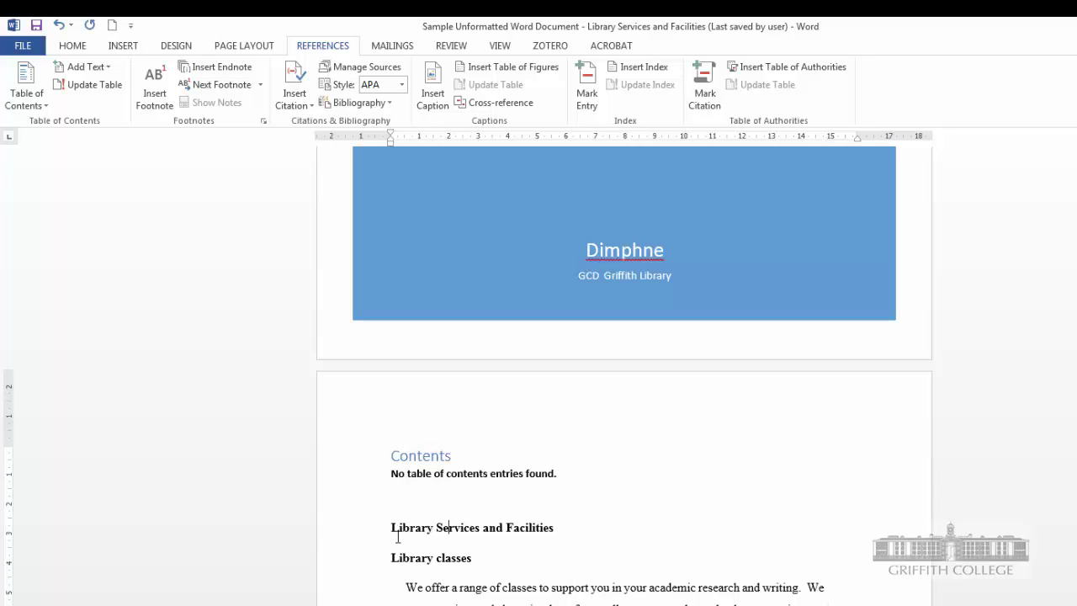
{"action": "left_click", "coordinate": [316, 543]}
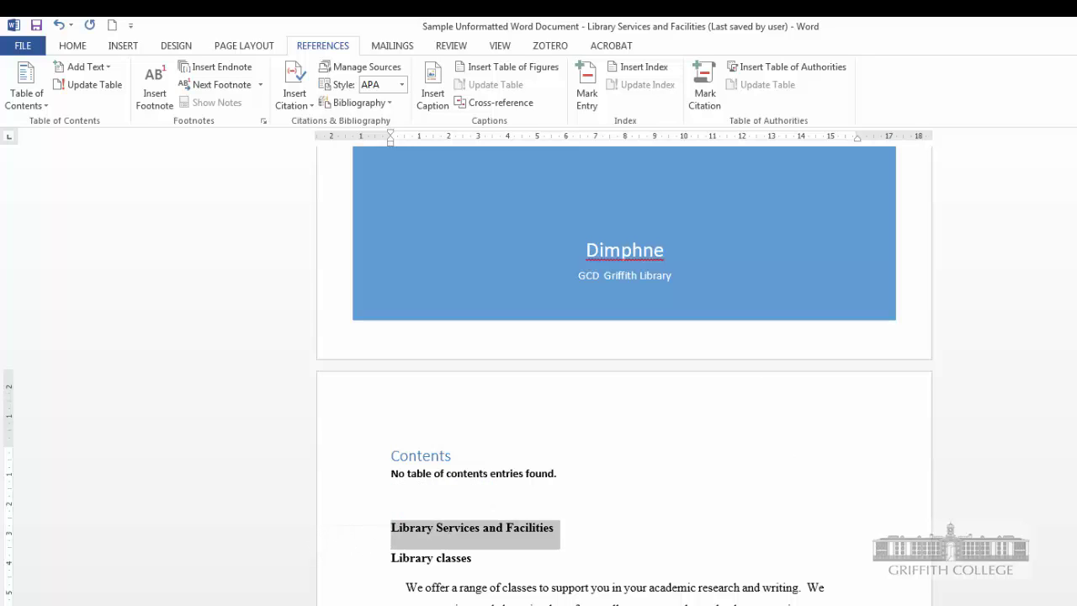
{"action": "left_click", "coordinate": [67, 46]}
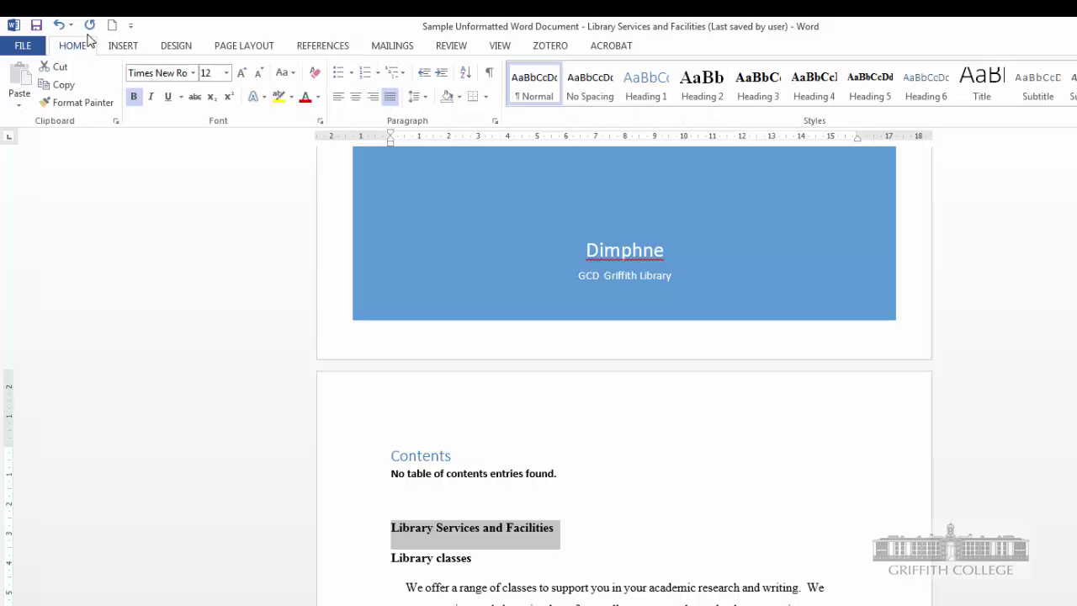
{"action": "left_click", "coordinate": [642, 94]}
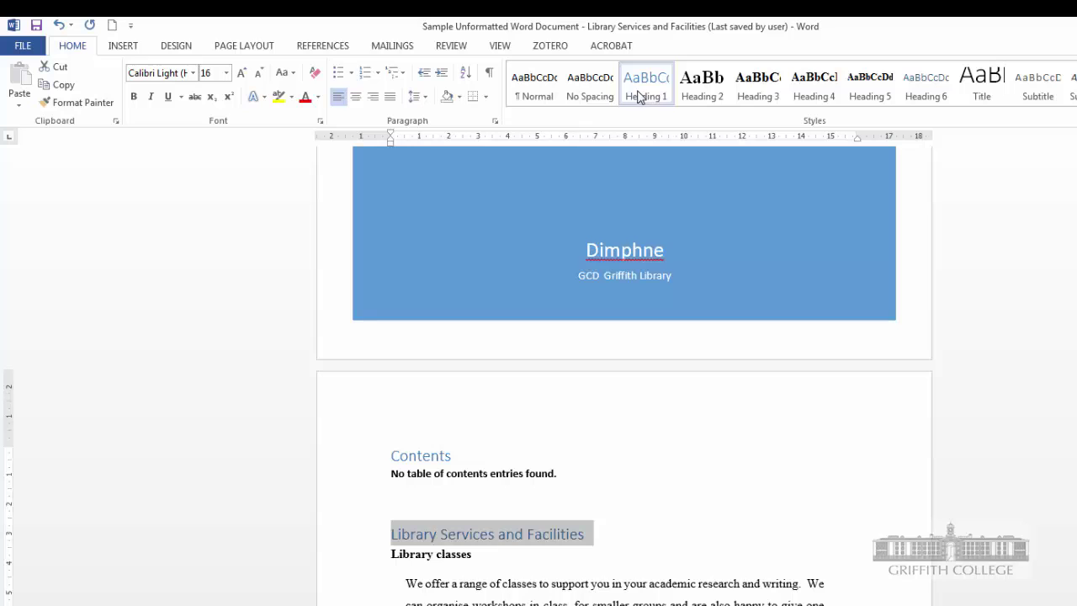
Step: Try the Heading 2 style on "Library classes", then settle on Heading 3 for it
{"action": "key", "text": "Down"}
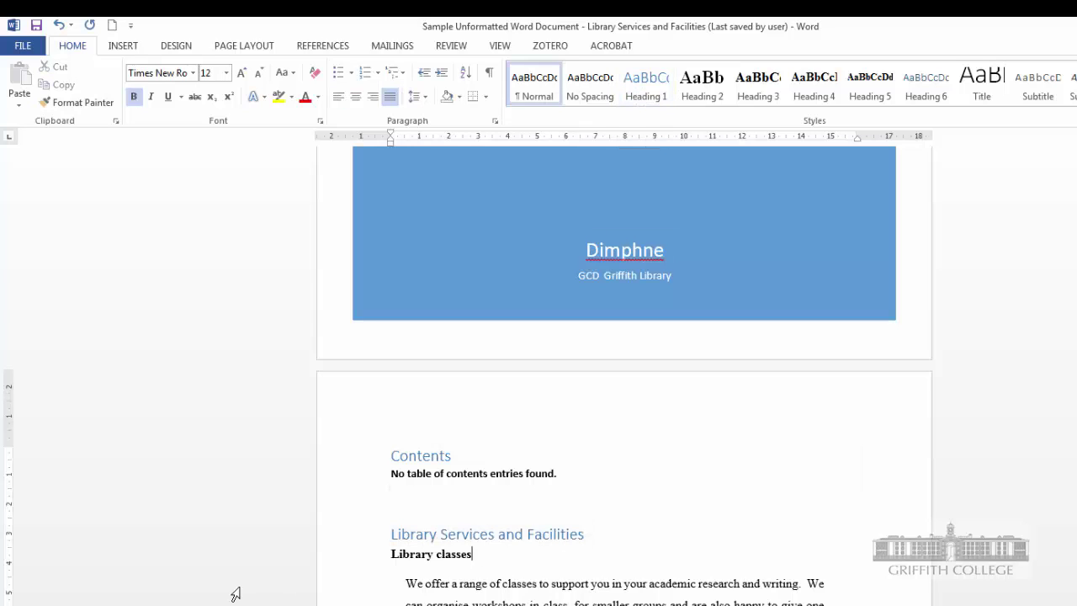
{"action": "left_click", "coordinate": [360, 561]}
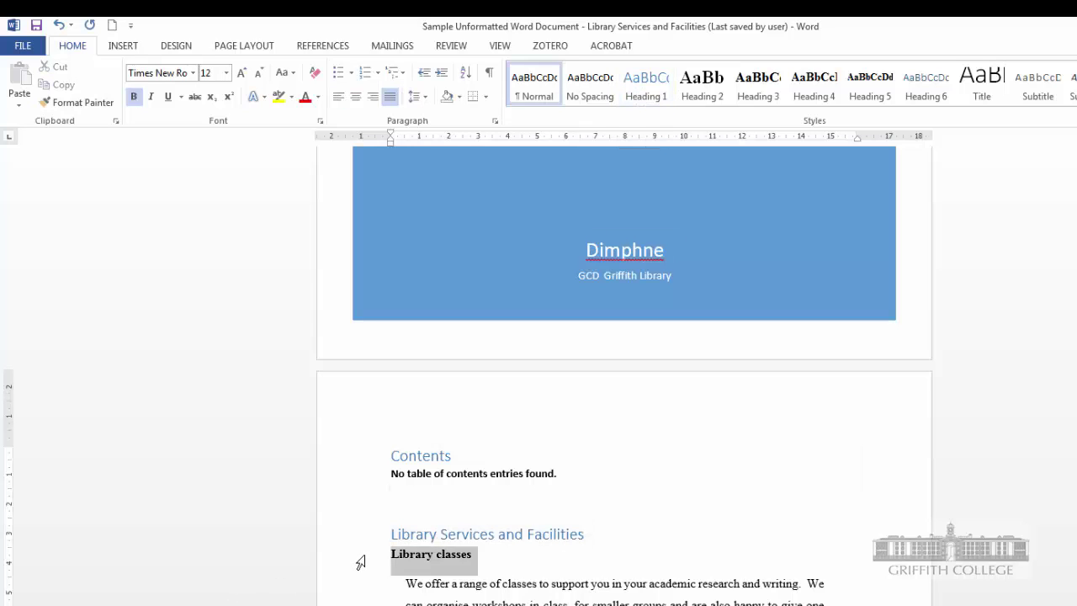
{"action": "left_click", "coordinate": [702, 82]}
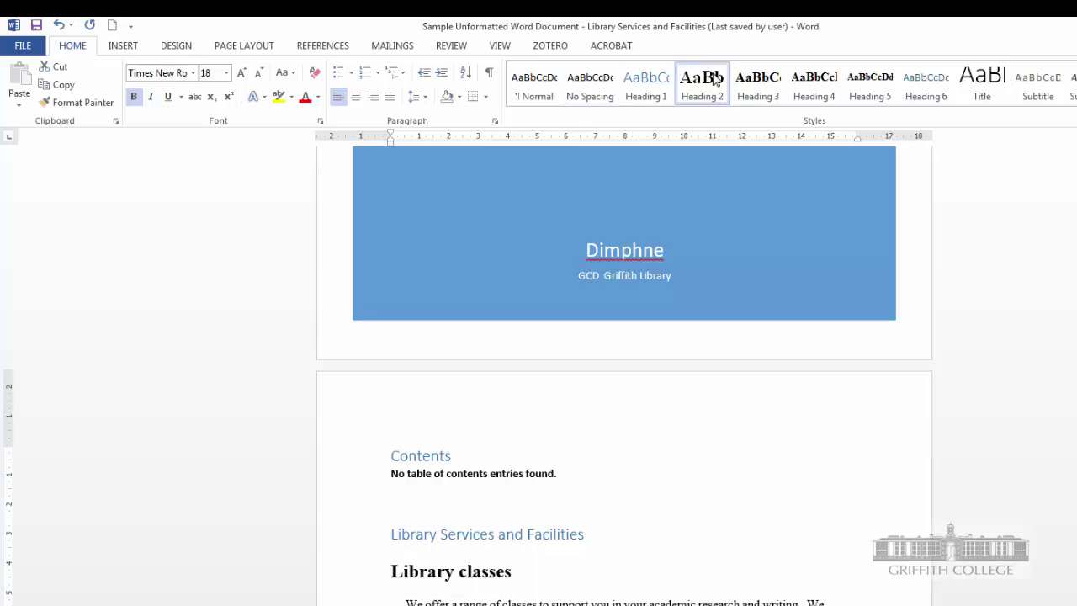
{"action": "left_click", "coordinate": [777, 86]}
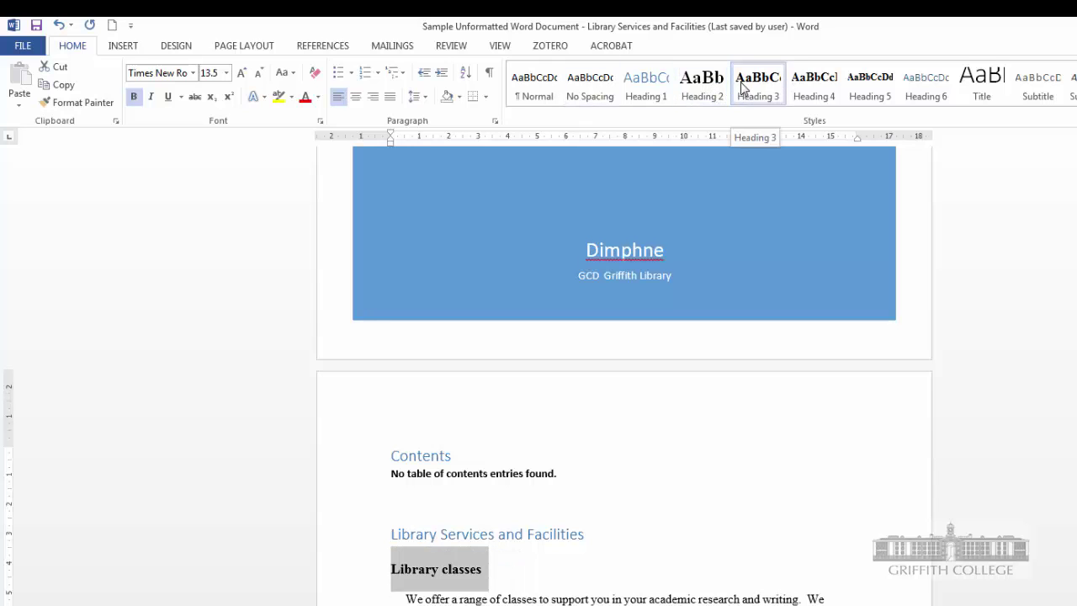
{"action": "left_click", "coordinate": [791, 575]}
Step: Apply the Heading 3 style to the "PCs" and "WiFi" headings
{"action": "scroll", "coordinate": [791, 576], "scroll_direction": "down", "scroll_amount": 5}
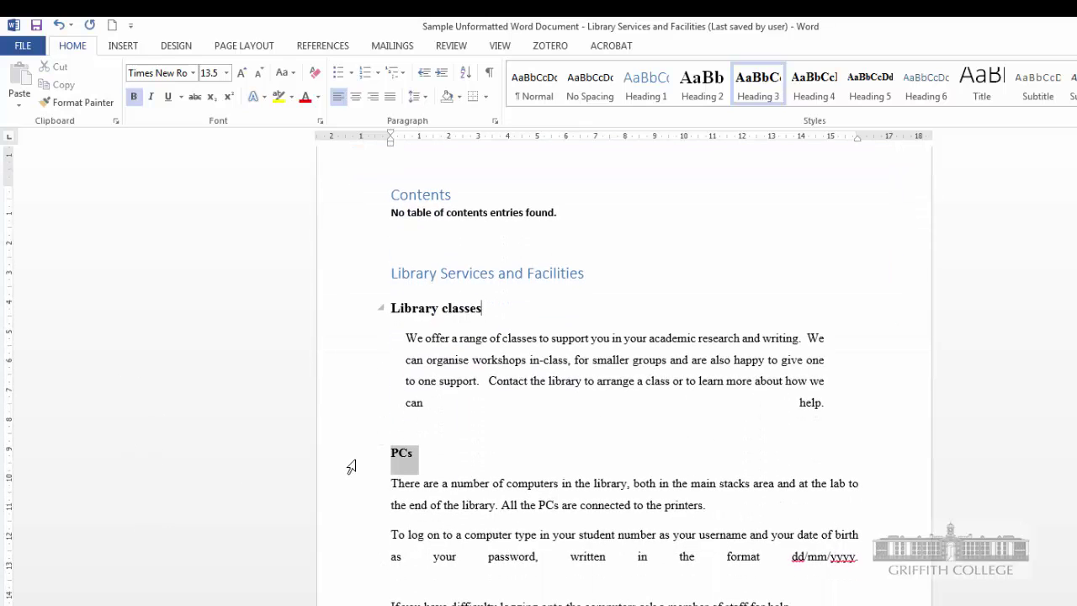
{"action": "left_click", "coordinate": [351, 467]}
{"action": "left_click", "coordinate": [756, 96]}
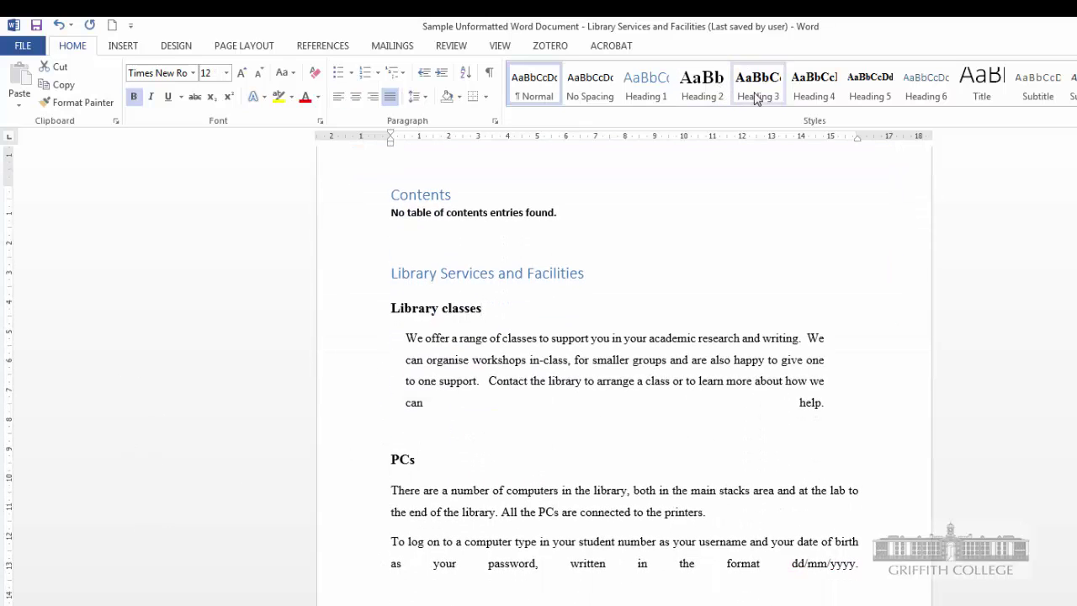
{"action": "scroll", "coordinate": [280, 603], "scroll_direction": "down", "scroll_amount": 5}
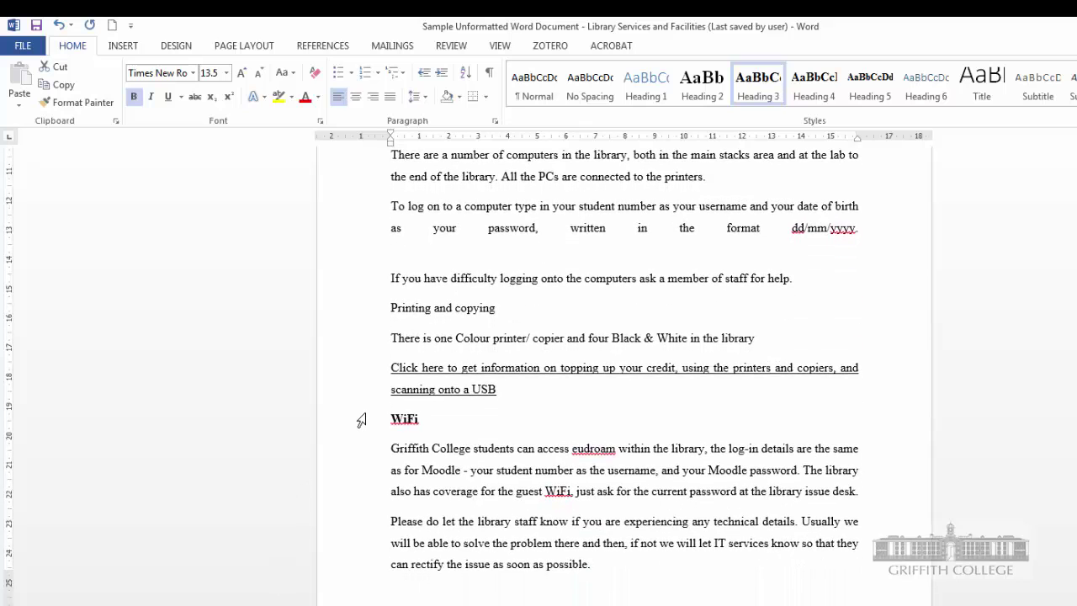
{"action": "left_click", "coordinate": [361, 420]}
{"action": "left_click", "coordinate": [758, 87]}
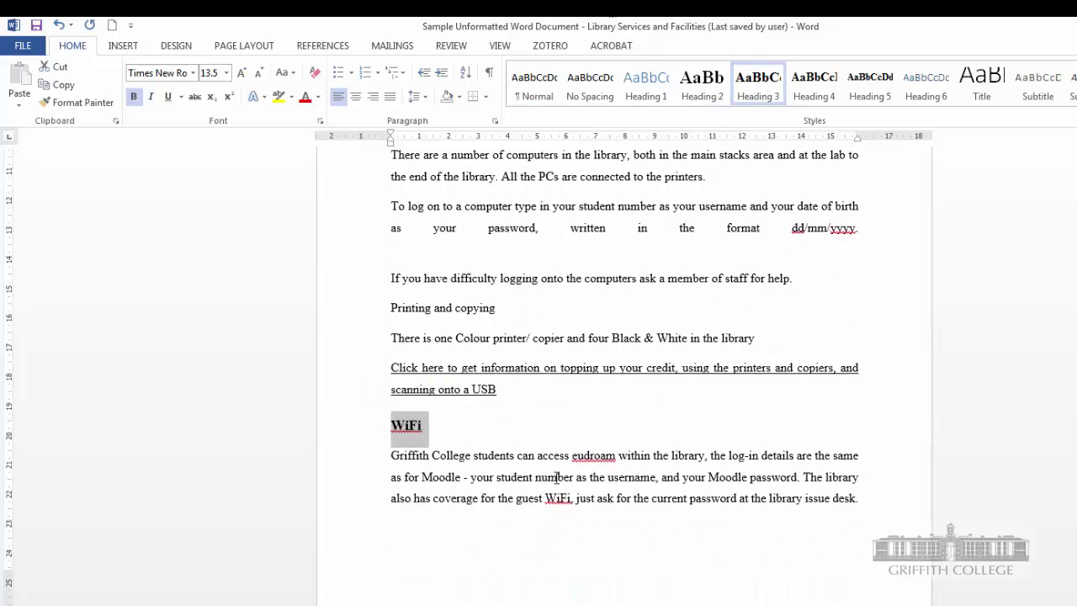
Step: Apply Heading 1 to "Resources held in the library" and Heading 3 to "Journals & Legal Reports"
{"action": "scroll", "coordinate": [362, 440], "scroll_direction": "down", "scroll_amount": 7}
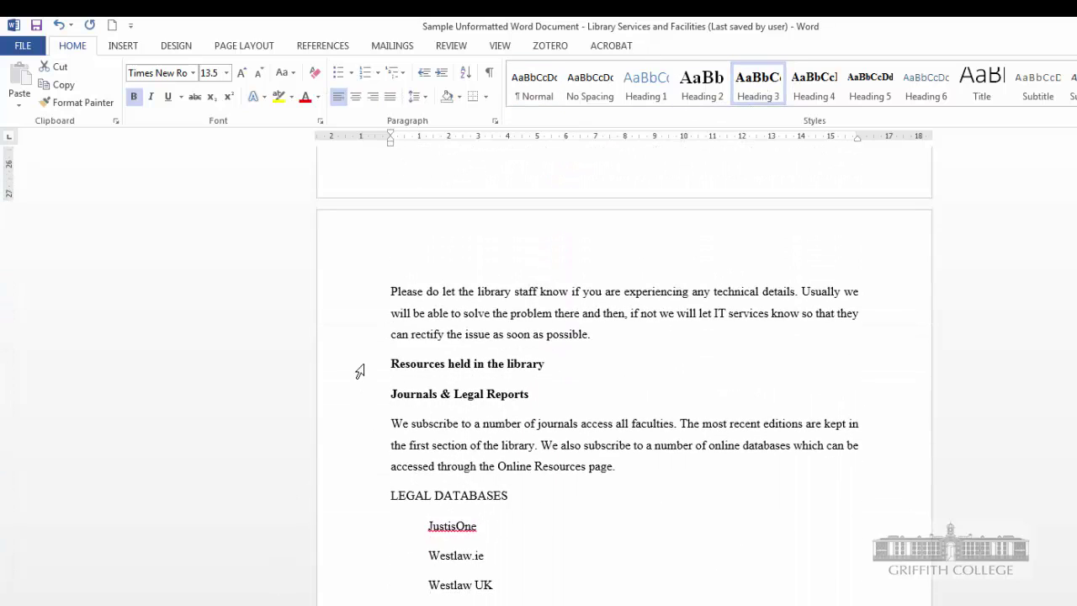
{"action": "left_click", "coordinate": [360, 371]}
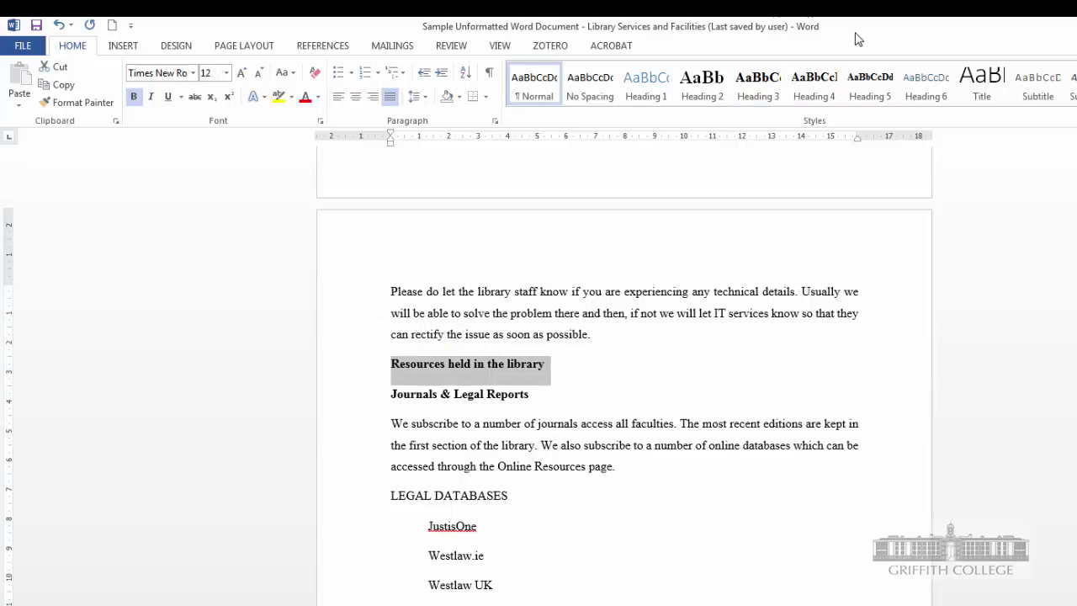
{"action": "left_click", "coordinate": [656, 92]}
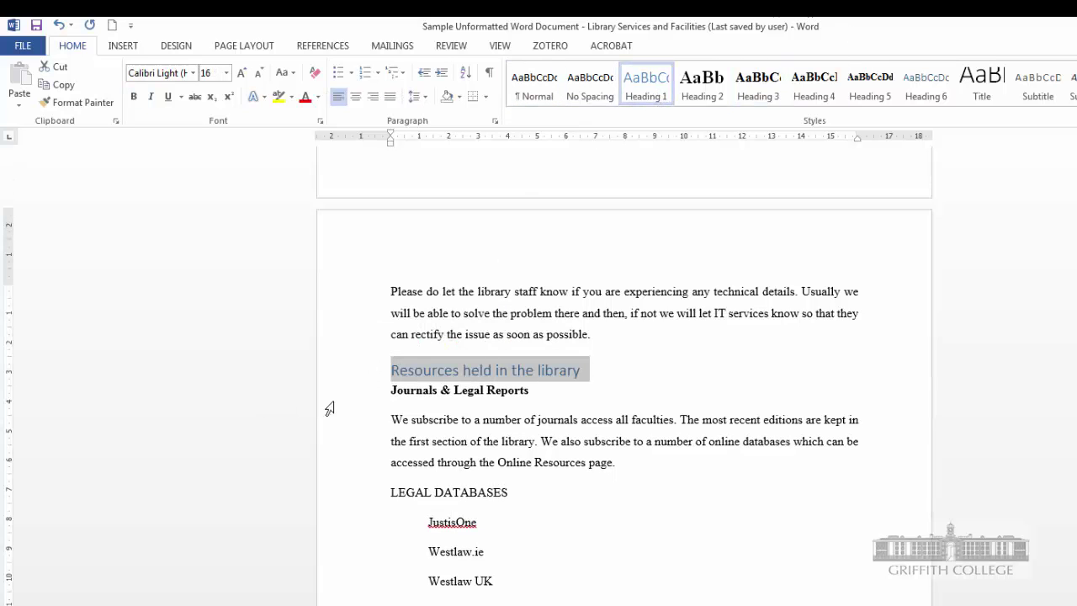
{"action": "left_click", "coordinate": [367, 395]}
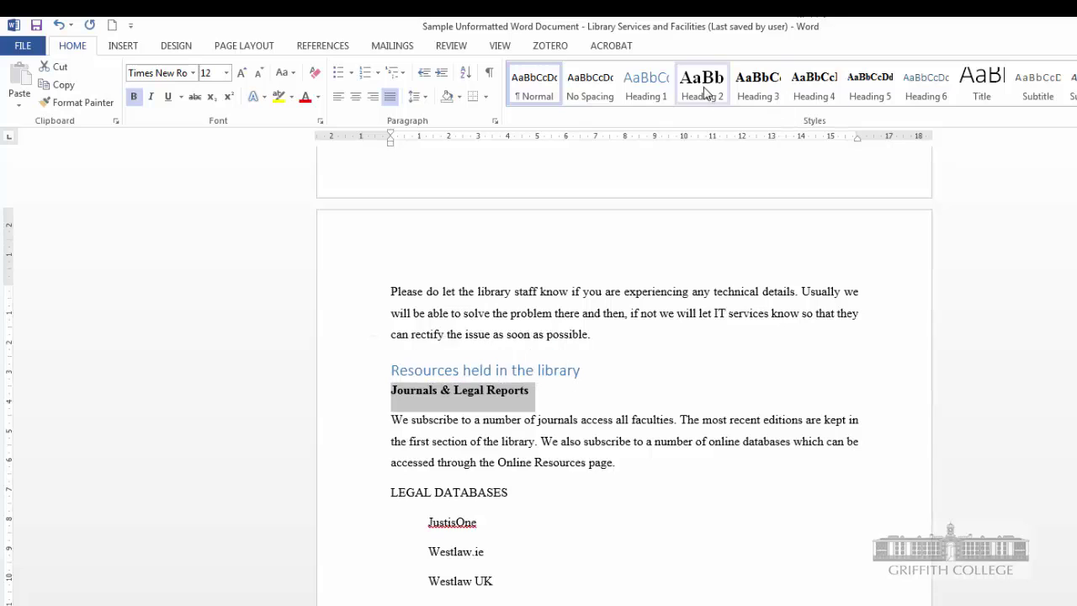
{"action": "left_click", "coordinate": [757, 85]}
{"action": "scroll", "coordinate": [547, 601], "scroll_direction": "down", "scroll_amount": 5}
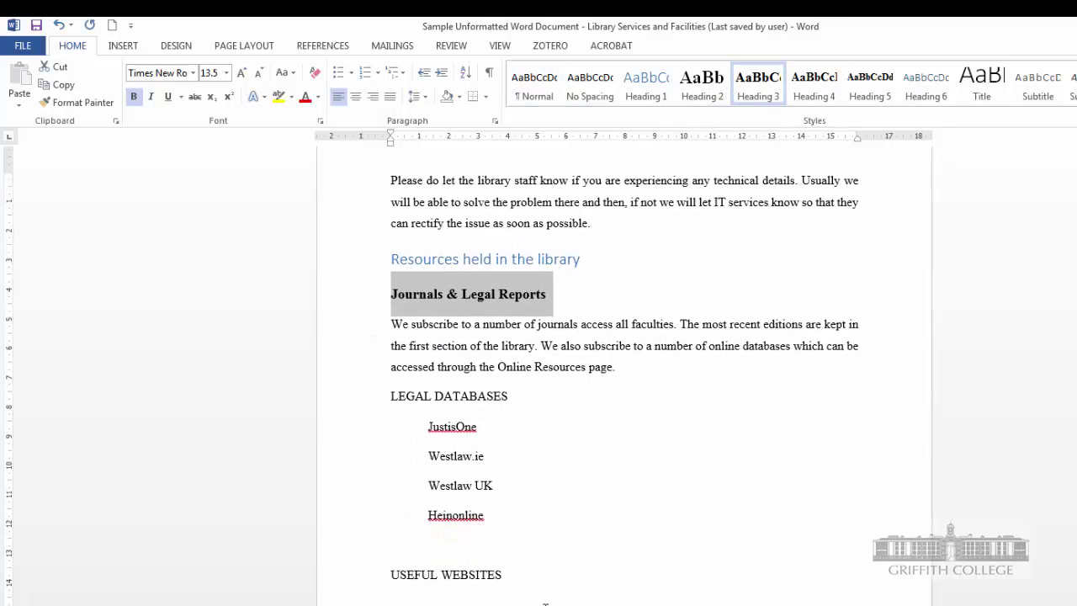
{"action": "scroll", "coordinate": [547, 600], "scroll_direction": "down", "scroll_amount": 5}
{"action": "scroll", "coordinate": [312, 316], "scroll_direction": "up", "scroll_amount": 2}
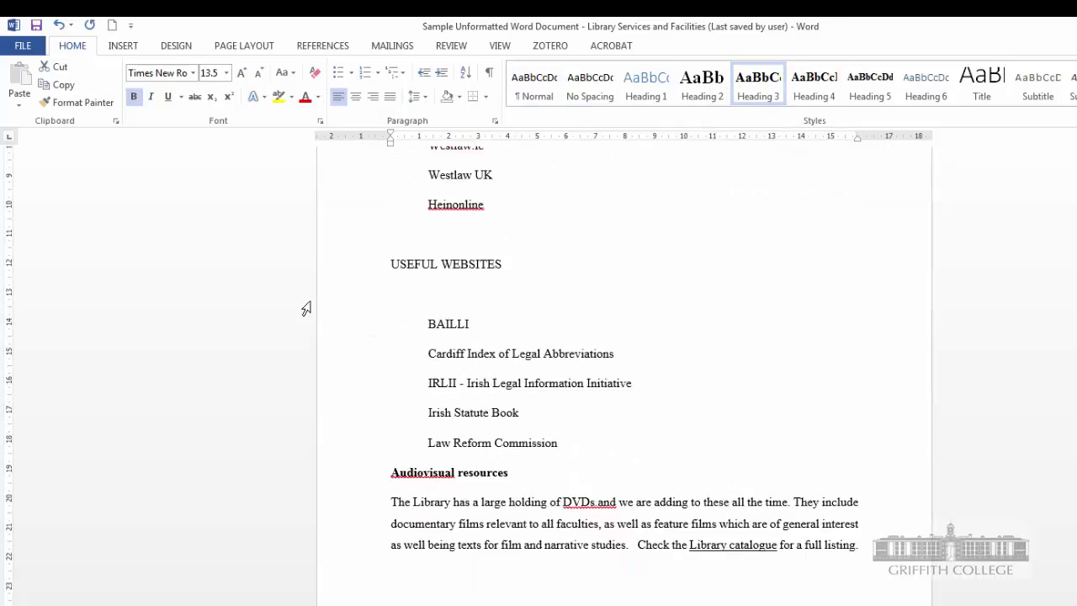
{"action": "scroll", "coordinate": [324, 330], "scroll_direction": "up", "scroll_amount": 5}
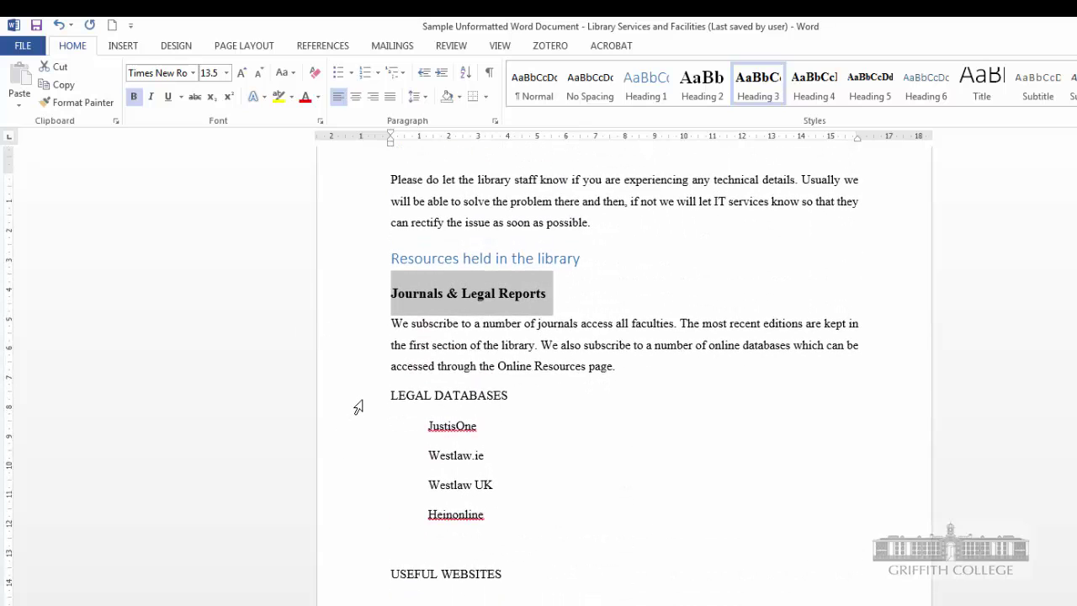
Step: Apply the Heading 1 style to the "LEGAL DATABASES" and "Audiovisual resources" headings
{"action": "left_click", "coordinate": [358, 406]}
{"action": "left_click", "coordinate": [646, 84]}
{"action": "scroll", "coordinate": [144, 493], "scroll_direction": "down", "scroll_amount": 3}
{"action": "scroll", "coordinate": [354, 460], "scroll_direction": "down", "scroll_amount": 3}
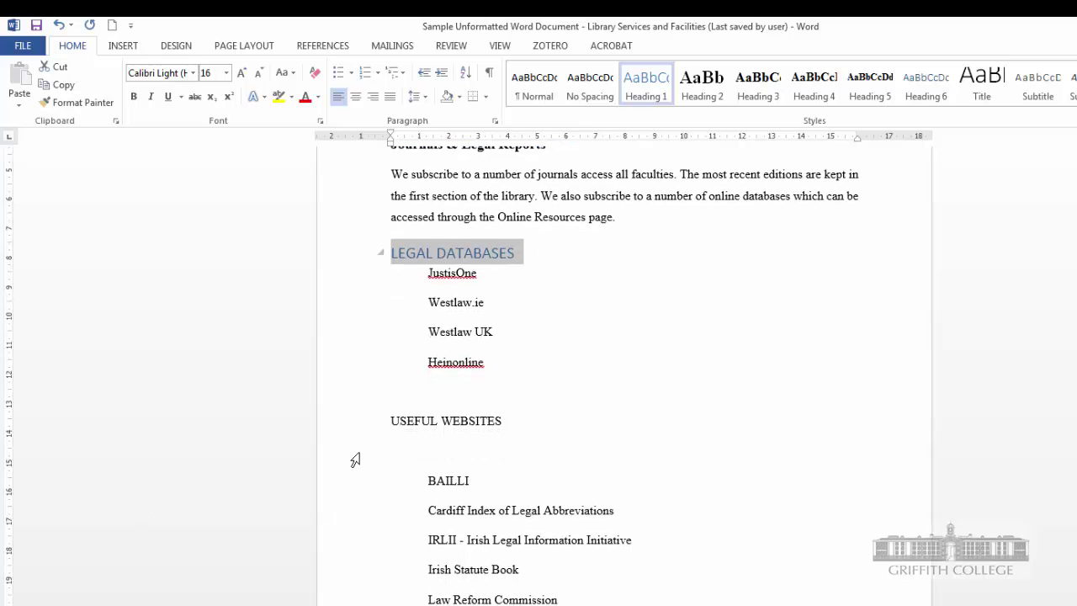
{"action": "left_click", "coordinate": [339, 521]}
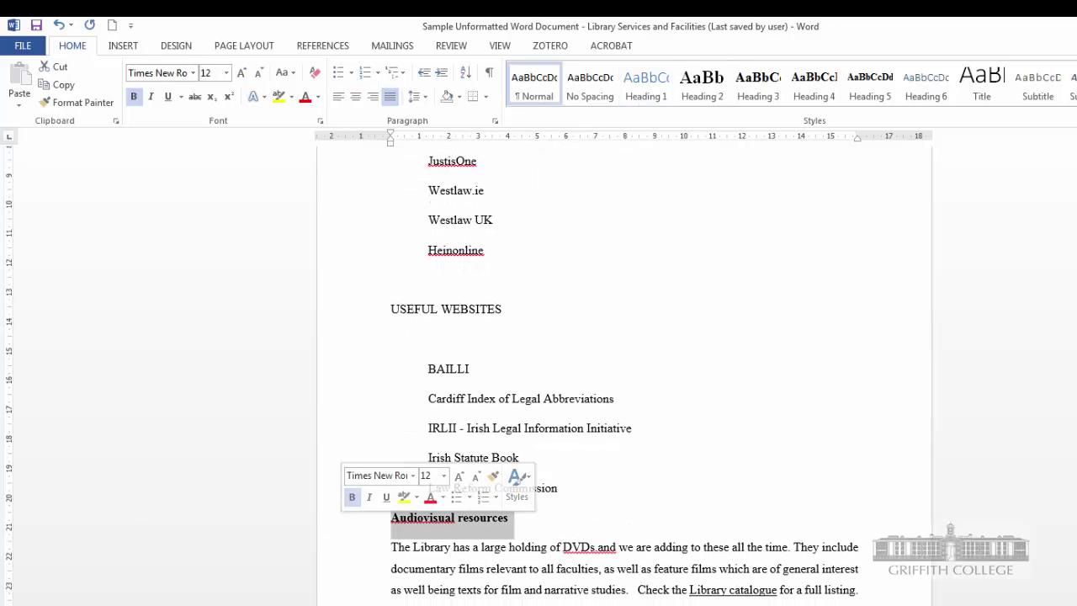
{"action": "left_click", "coordinate": [665, 92]}
Step: Apply the Heading 1 style to the "Dissertations" heading
{"action": "scroll", "coordinate": [606, 260], "scroll_direction": "down", "scroll_amount": 5}
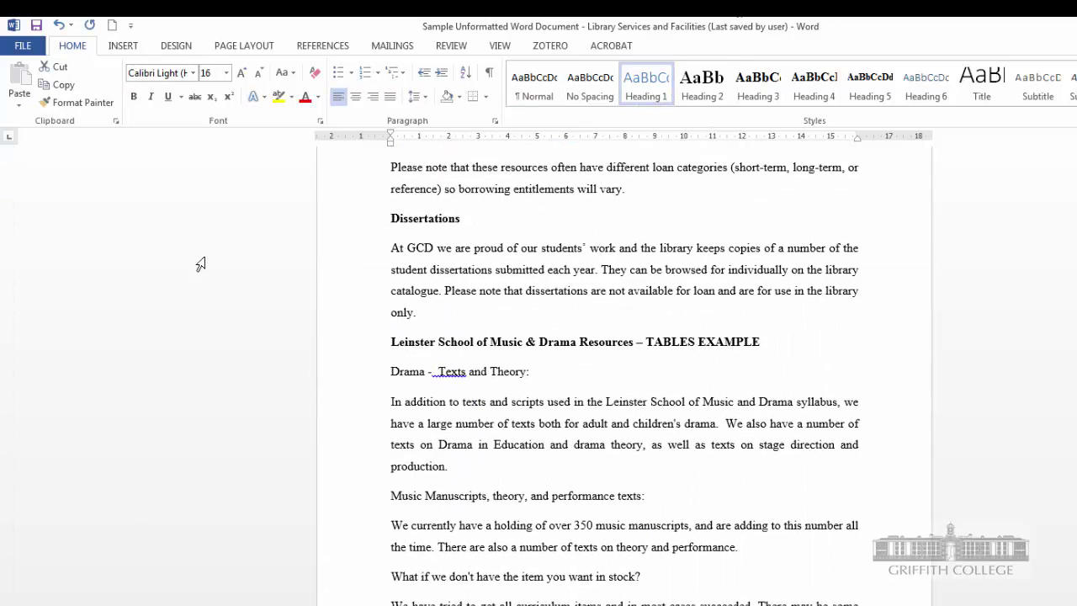
{"action": "left_click", "coordinate": [344, 223]}
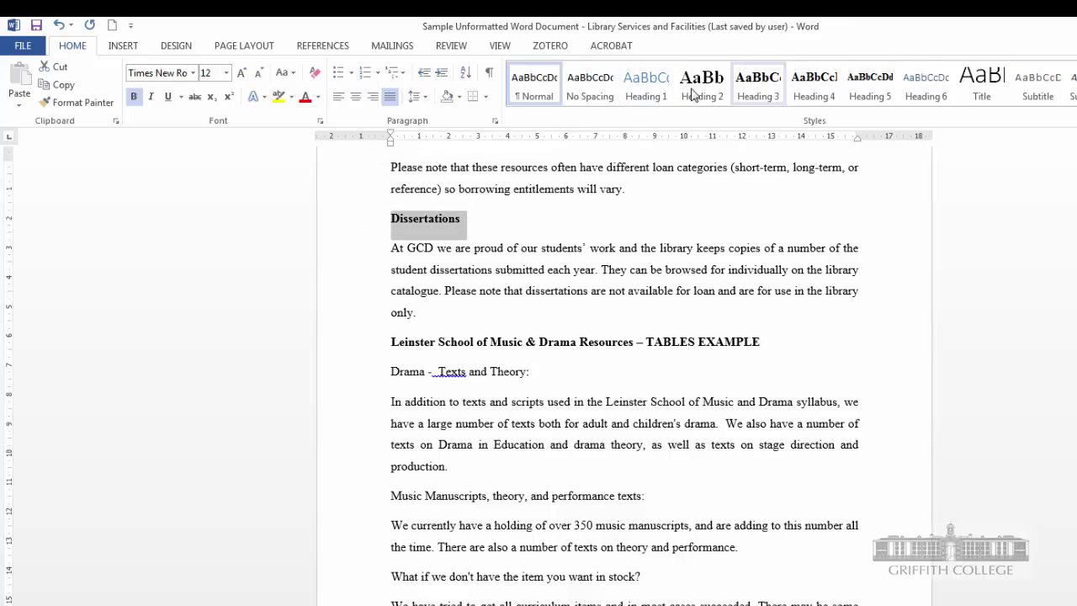
{"action": "left_click", "coordinate": [653, 100]}
Step: Update the table of contents on the Contents page so it lists the styled headings
{"action": "scroll", "coordinate": [604, 530], "scroll_direction": "down", "scroll_amount": 5}
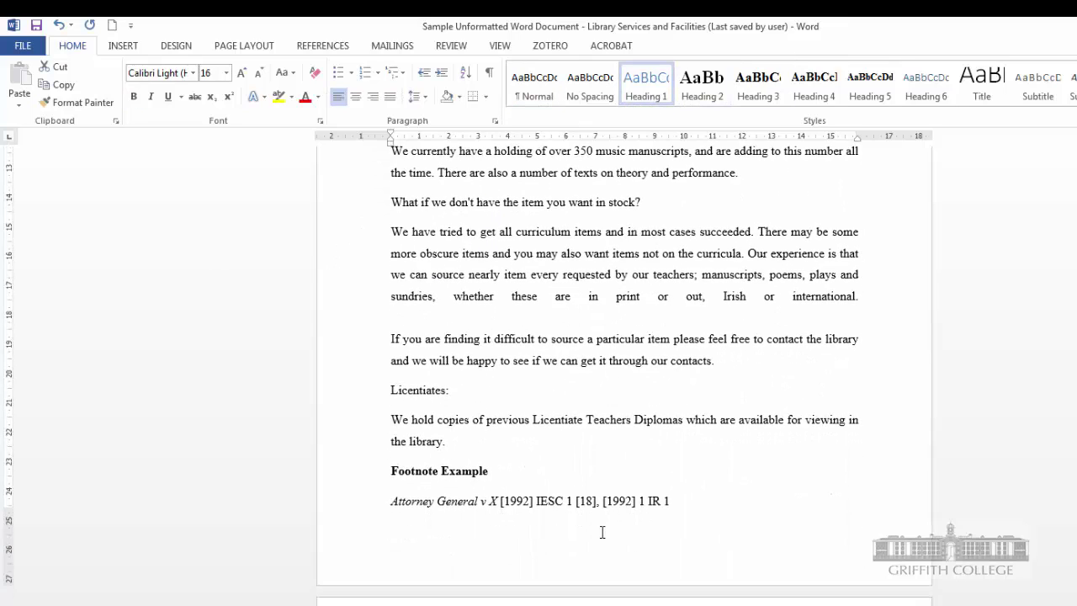
{"action": "scroll", "coordinate": [605, 532], "scroll_direction": "up", "scroll_amount": 15}
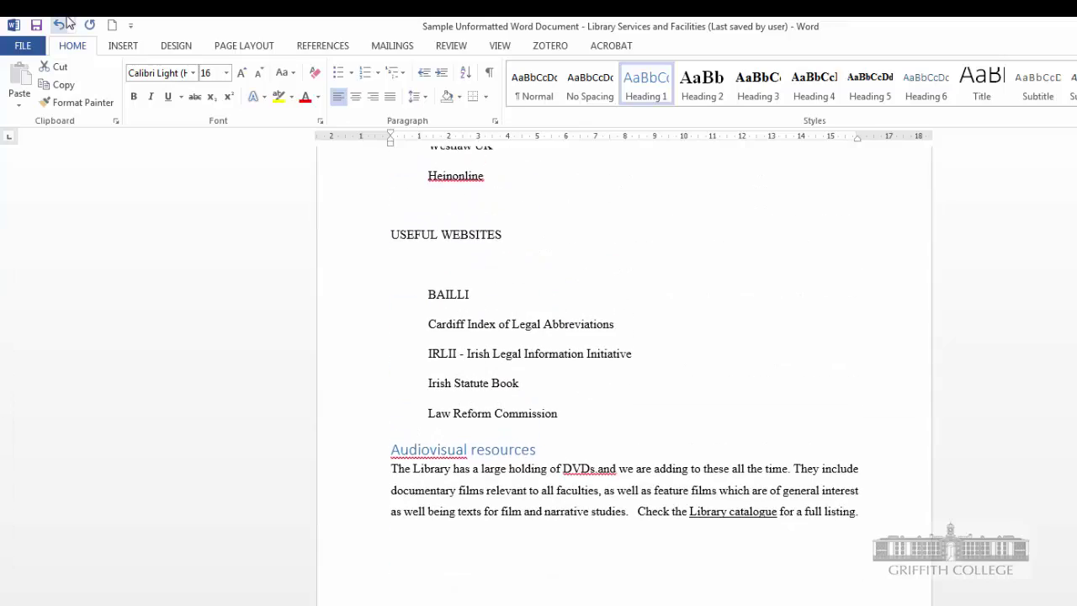
{"action": "scroll", "coordinate": [105, 153], "scroll_direction": "up", "scroll_amount": 15}
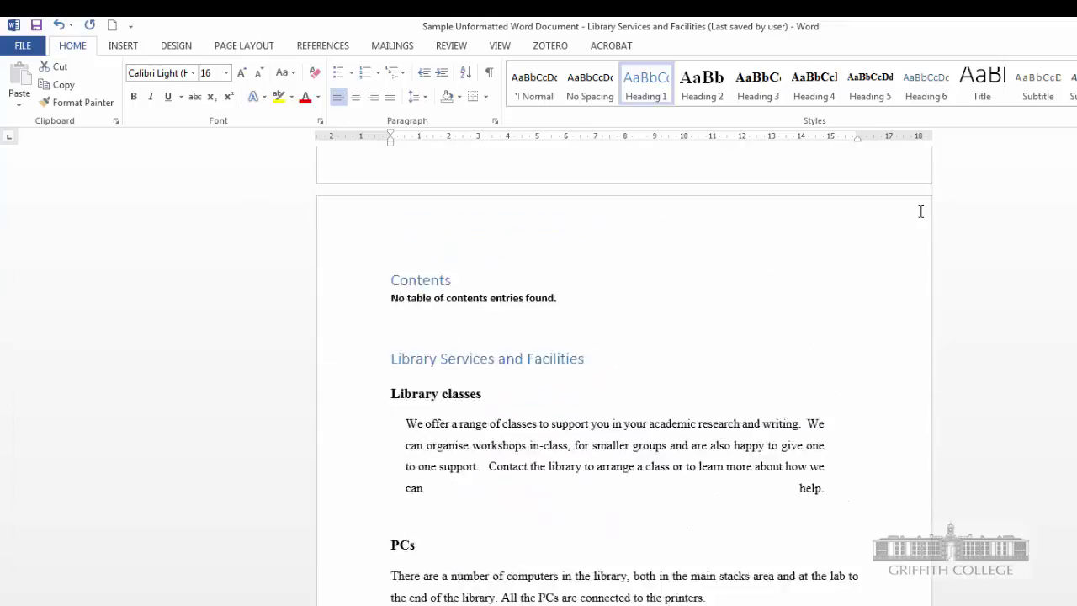
{"action": "scroll", "coordinate": [919, 211], "scroll_direction": "down", "scroll_amount": 8}
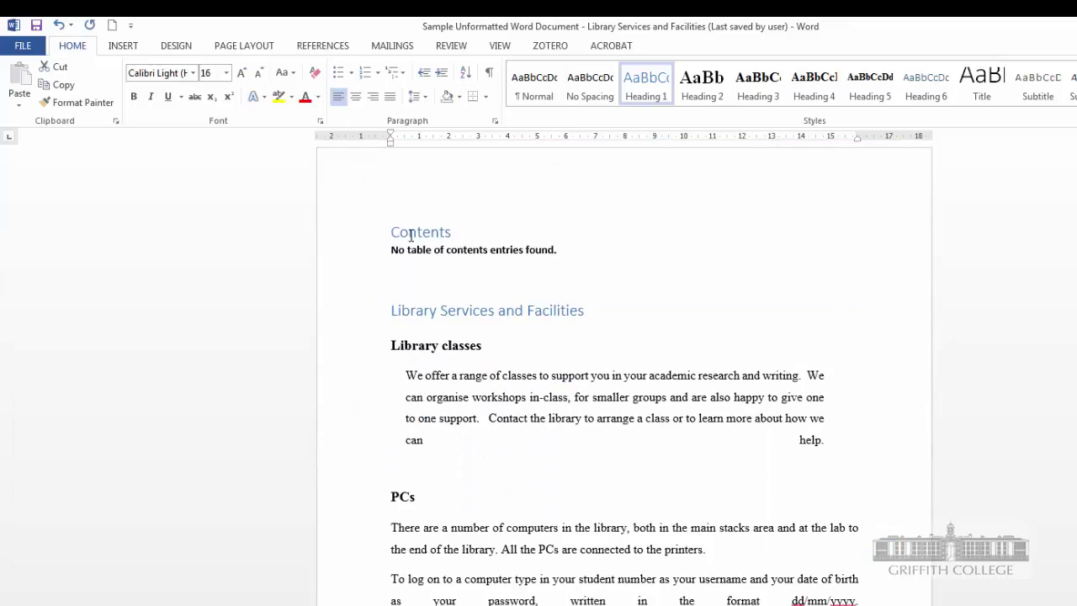
{"action": "left_click", "coordinate": [410, 233]}
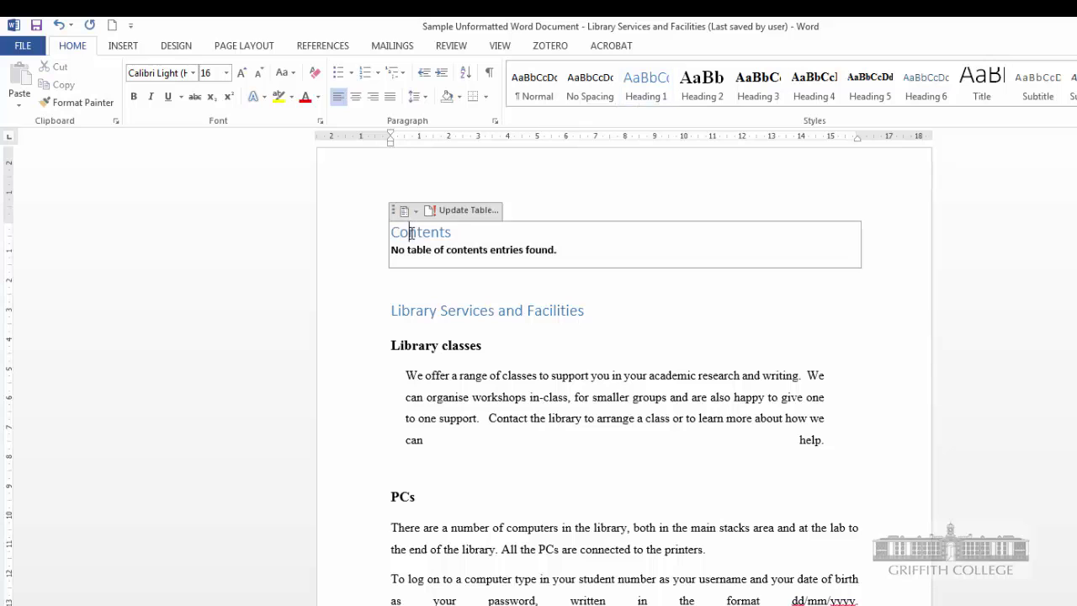
{"action": "left_click", "coordinate": [467, 210]}
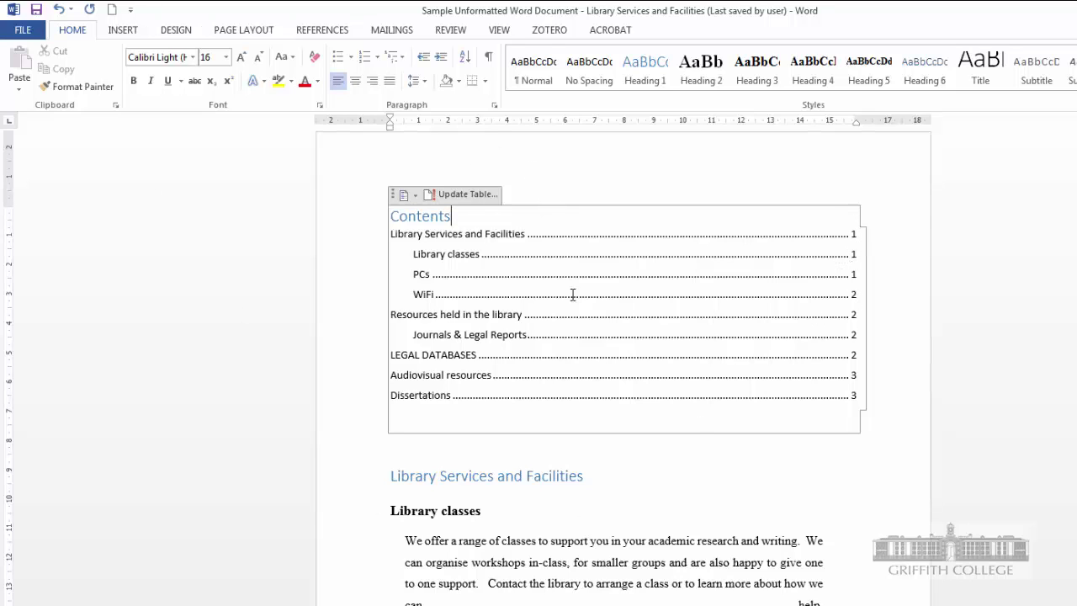
Step: Delete the "Library classes" heading from the body text and update the table of contents
{"action": "scroll", "coordinate": [372, 316], "scroll_direction": "down", "scroll_amount": 1}
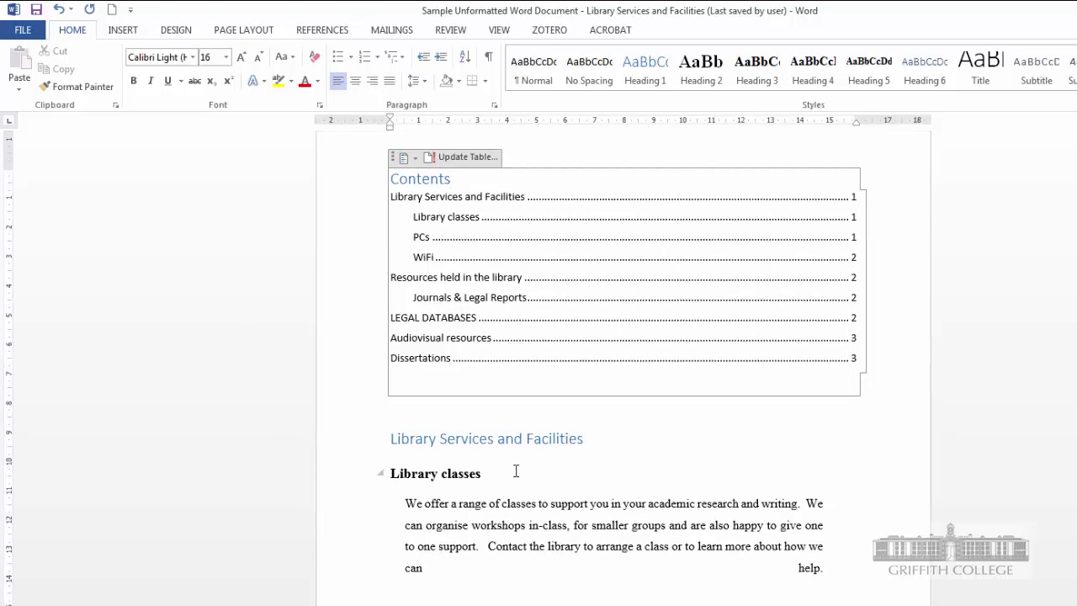
{"action": "left_click_drag", "start_coordinate": [481, 473], "coordinate": [391, 473]}
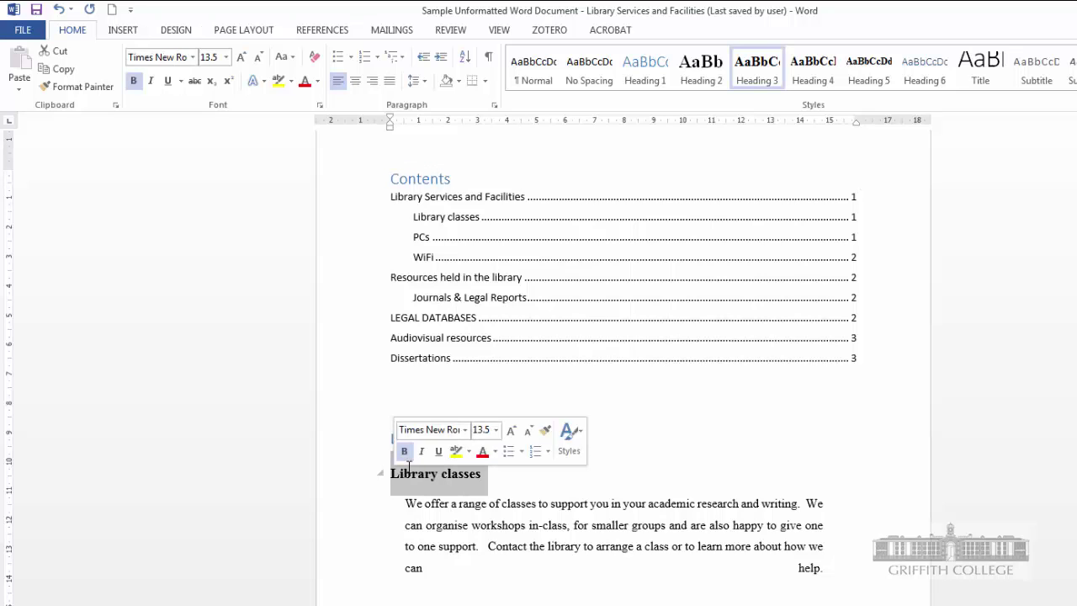
{"action": "key", "text": "Delete"}
{"action": "left_click", "coordinate": [420, 179]}
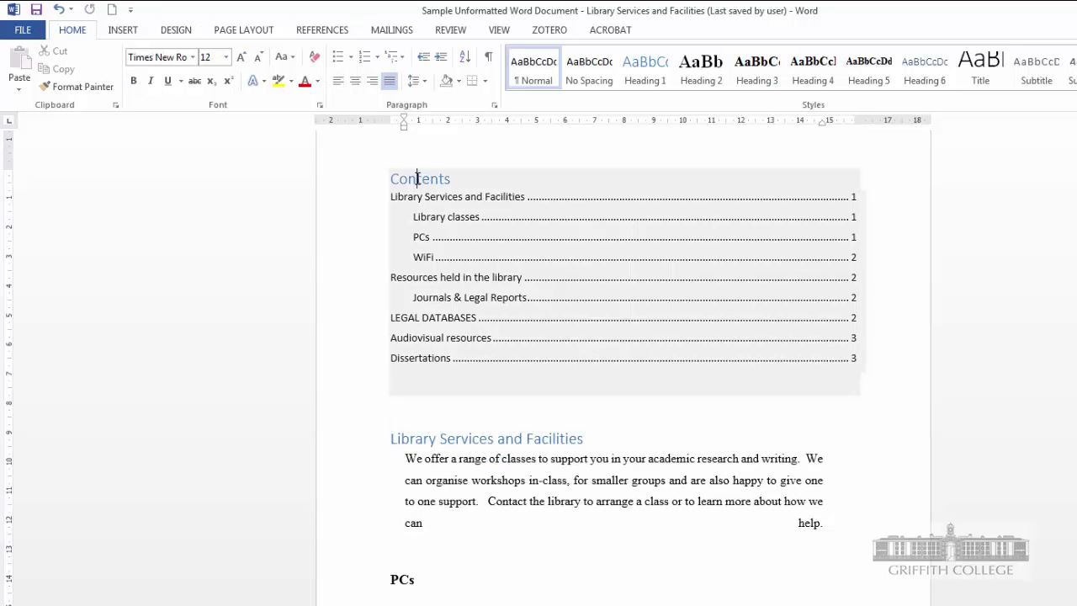
{"action": "left_click", "coordinate": [446, 158]}
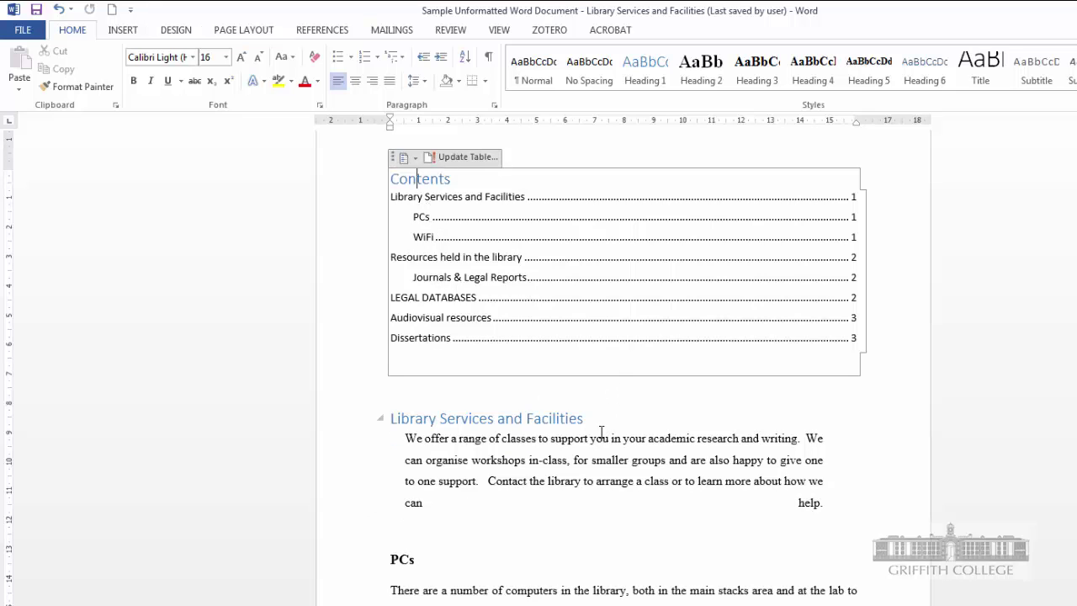
Step: Undo the table of contents update and the deletion of the "Library classes" heading
{"action": "scroll", "coordinate": [584, 455], "scroll_direction": "down", "scroll_amount": 2}
{"action": "scroll", "coordinate": [584, 389], "scroll_direction": "up", "scroll_amount": 3}
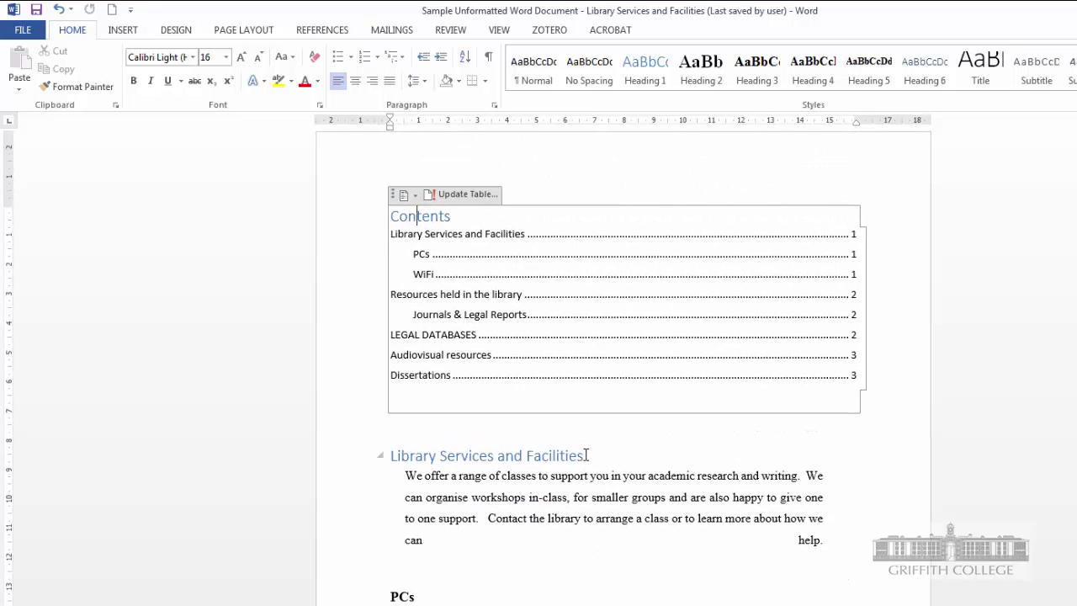
{"action": "left_click", "coordinate": [587, 455]}
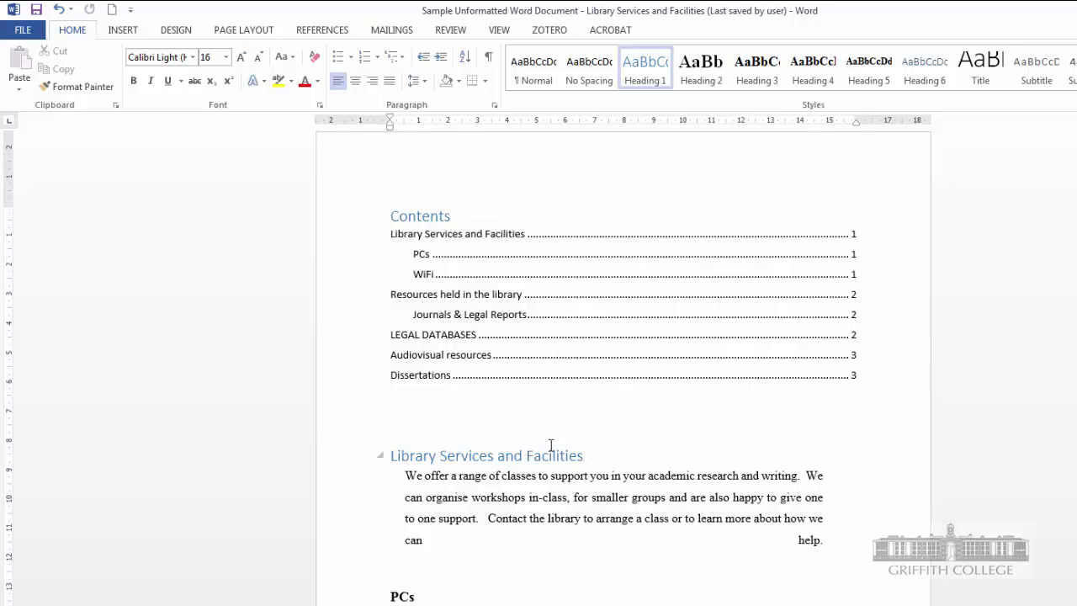
{"action": "key", "text": "ctrl+z"}
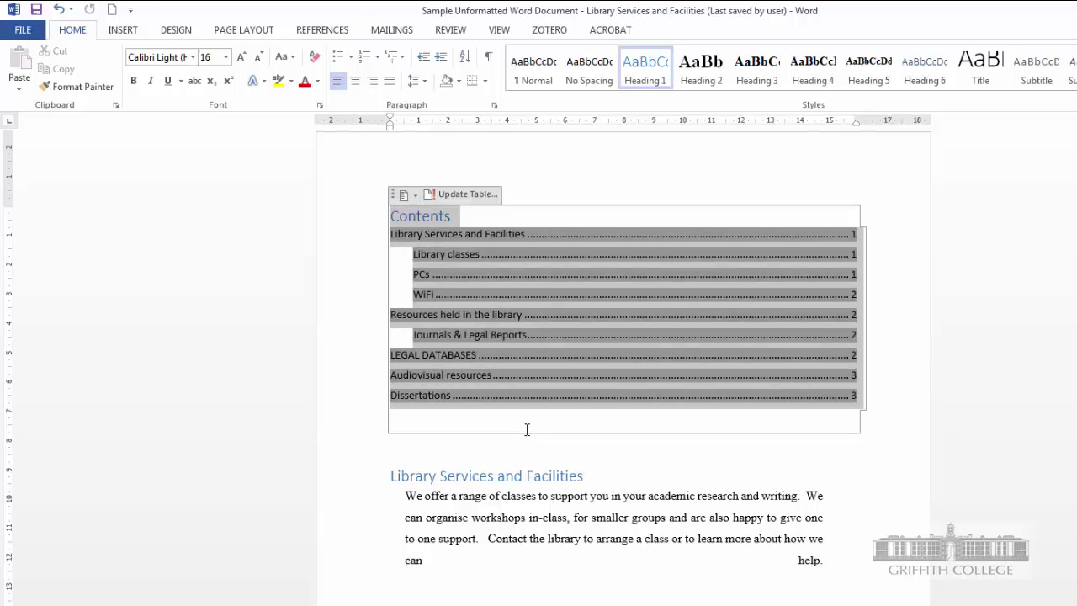
{"action": "left_click", "coordinate": [480, 522]}
{"action": "key", "text": "ctrl+z"}
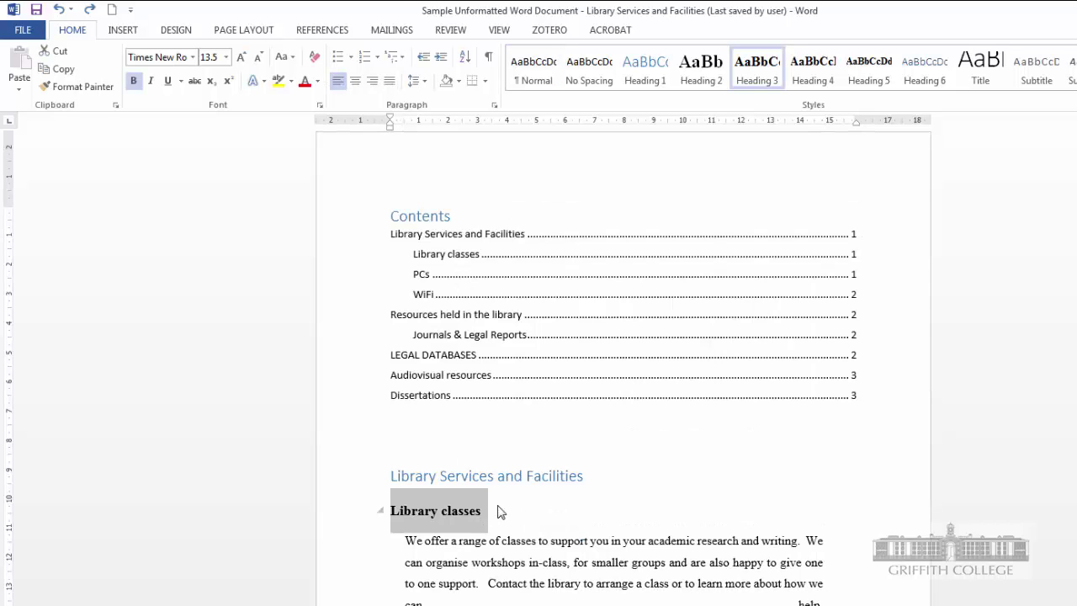
Step: Update the entire table of contents with the restored "Library classes" heading in place
{"action": "left_click", "coordinate": [495, 511]}
{"action": "left_click", "coordinate": [462, 217]}
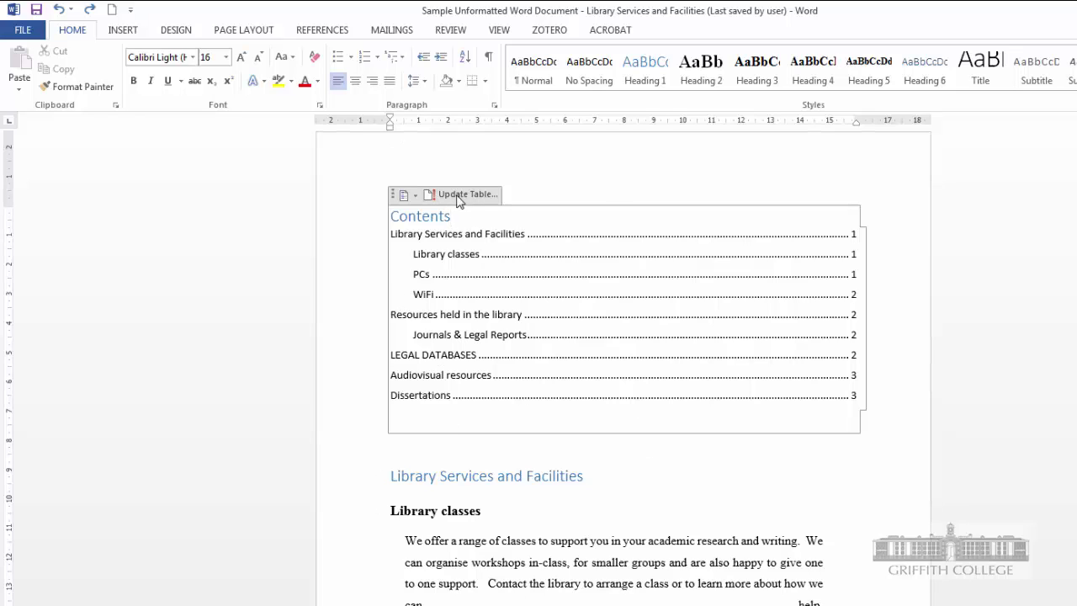
{"action": "left_click", "coordinate": [460, 196]}
{"action": "left_click", "coordinate": [589, 340]}
{"action": "left_click", "coordinate": [631, 361]}
{"action": "left_click", "coordinate": [316, 31]}
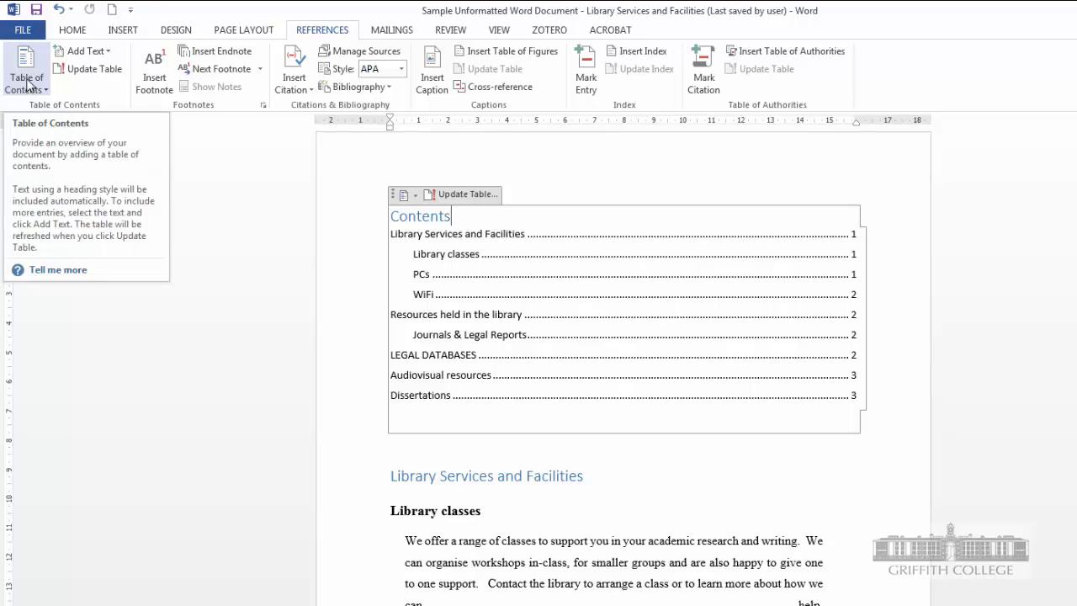
{"action": "left_click", "coordinate": [533, 507]}
{"action": "left_click", "coordinate": [342, 482]}
{"action": "left_click", "coordinate": [358, 511]}
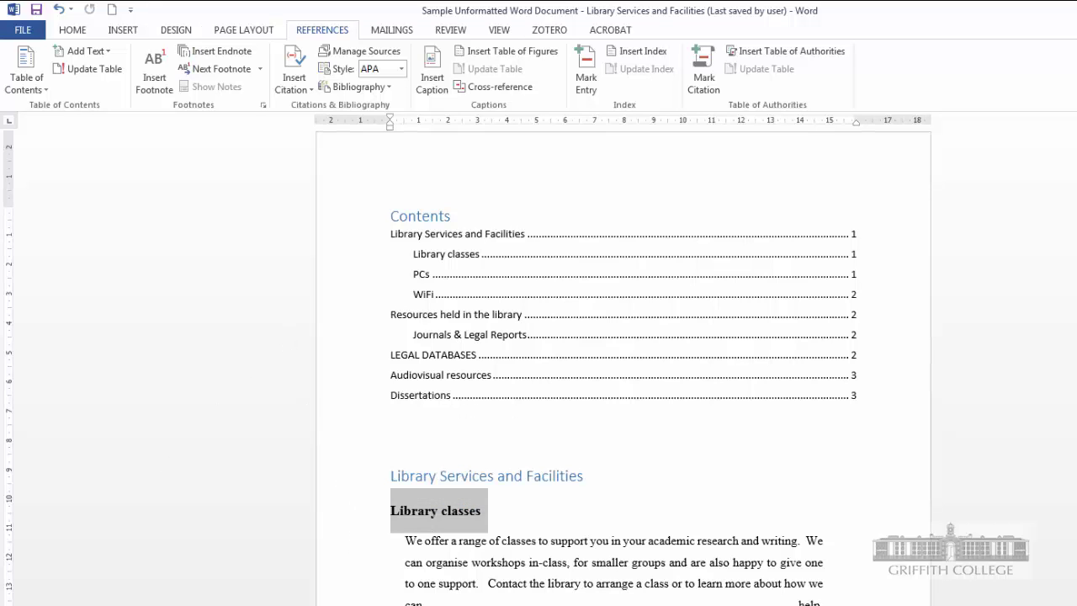
{"action": "scroll", "coordinate": [396, 577], "scroll_direction": "down", "scroll_amount": 2}
{"action": "scroll", "coordinate": [396, 577], "scroll_direction": "up", "scroll_amount": 3}
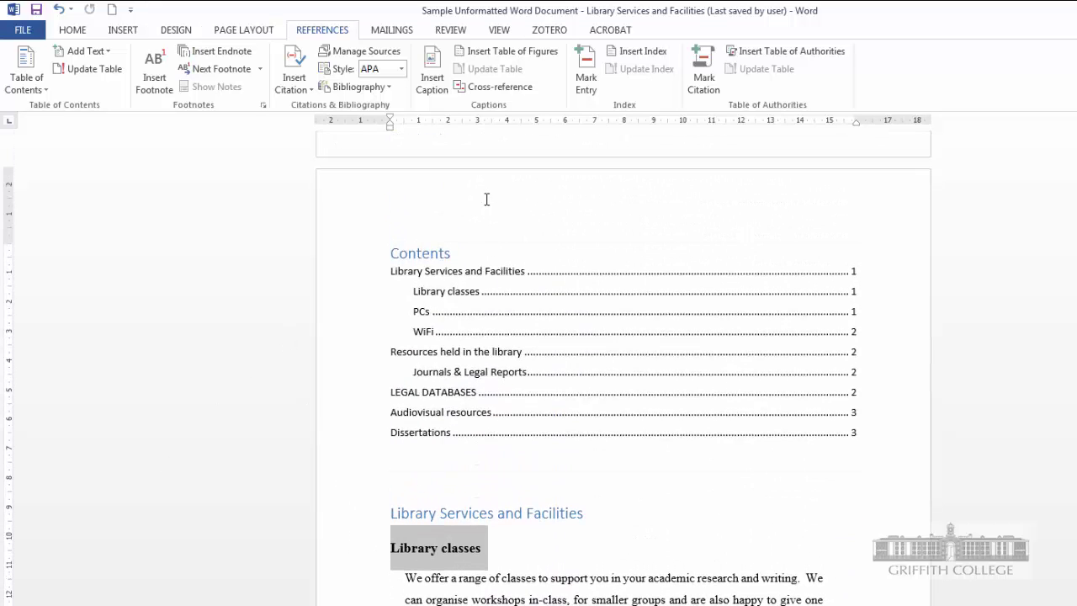
Step: Update the table of contents with the page-numbers-only option
{"action": "left_click", "coordinate": [450, 257]}
{"action": "left_click", "coordinate": [454, 232]}
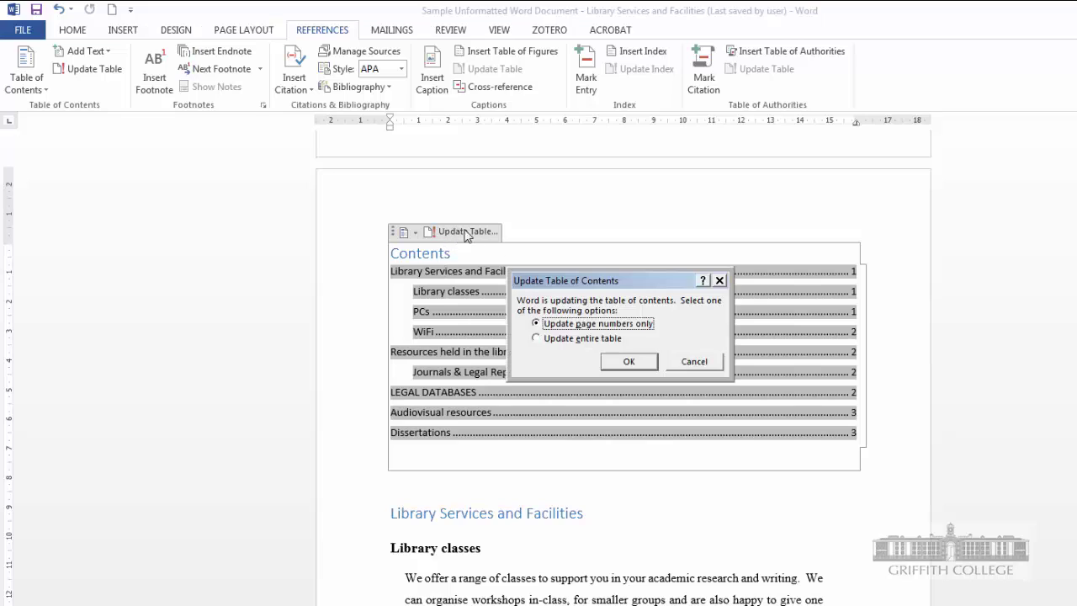
{"action": "left_click", "coordinate": [623, 362]}
{"action": "left_click", "coordinate": [481, 574]}
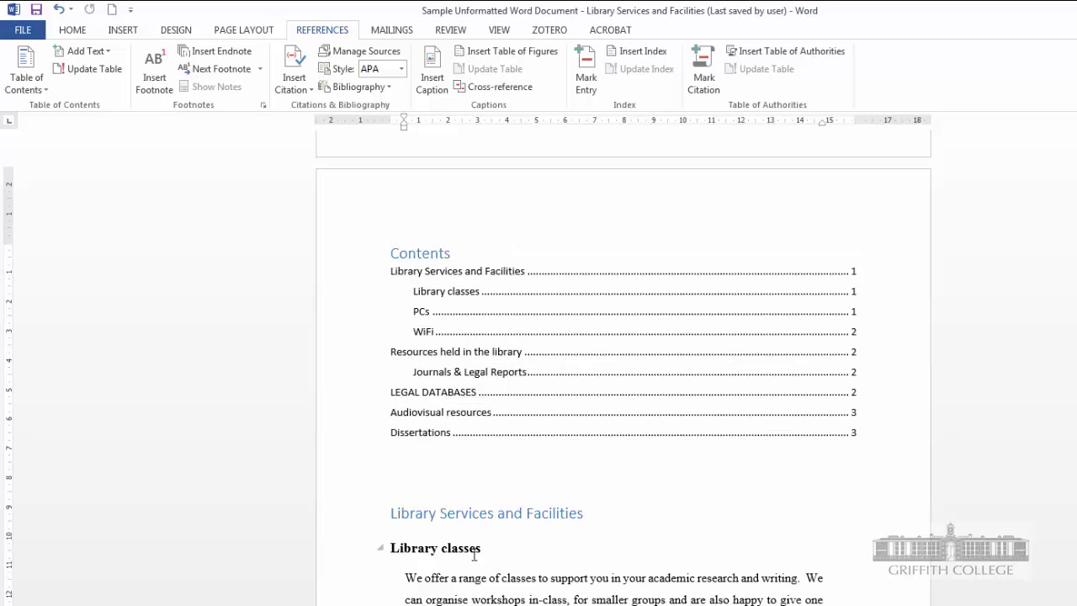
Step: Insert a page break on the blank line between the table of contents and "Library Services and Facilities", and check the resulting page layout
{"action": "left_click", "coordinate": [433, 472]}
{"action": "scroll", "coordinate": [335, 439], "scroll_direction": "up", "scroll_amount": 5}
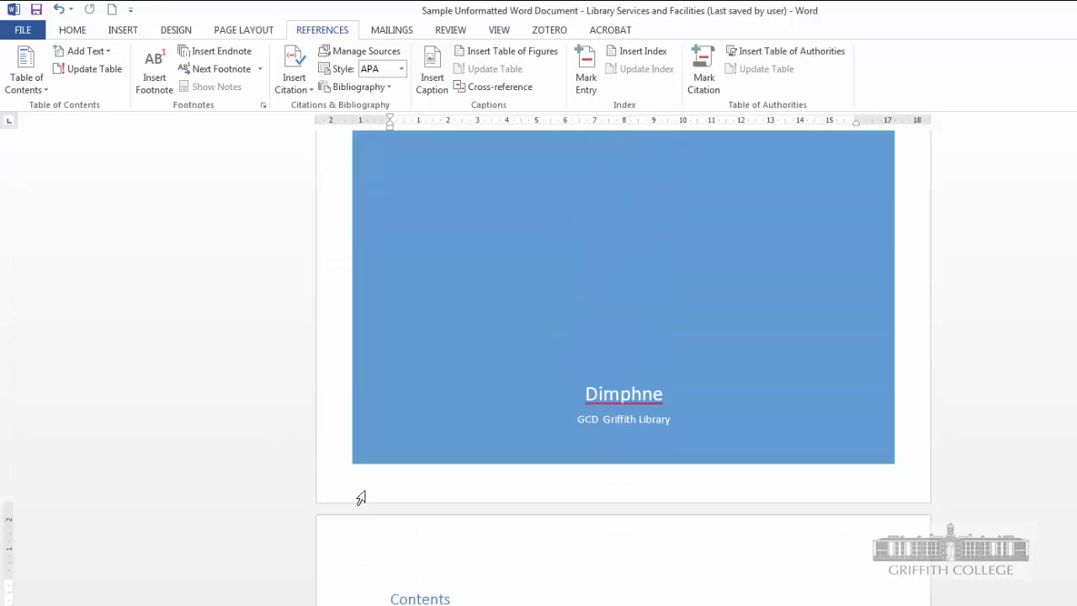
{"action": "scroll", "coordinate": [361, 497], "scroll_direction": "down", "scroll_amount": 3}
{"action": "scroll", "coordinate": [376, 481], "scroll_direction": "down", "scroll_amount": 2}
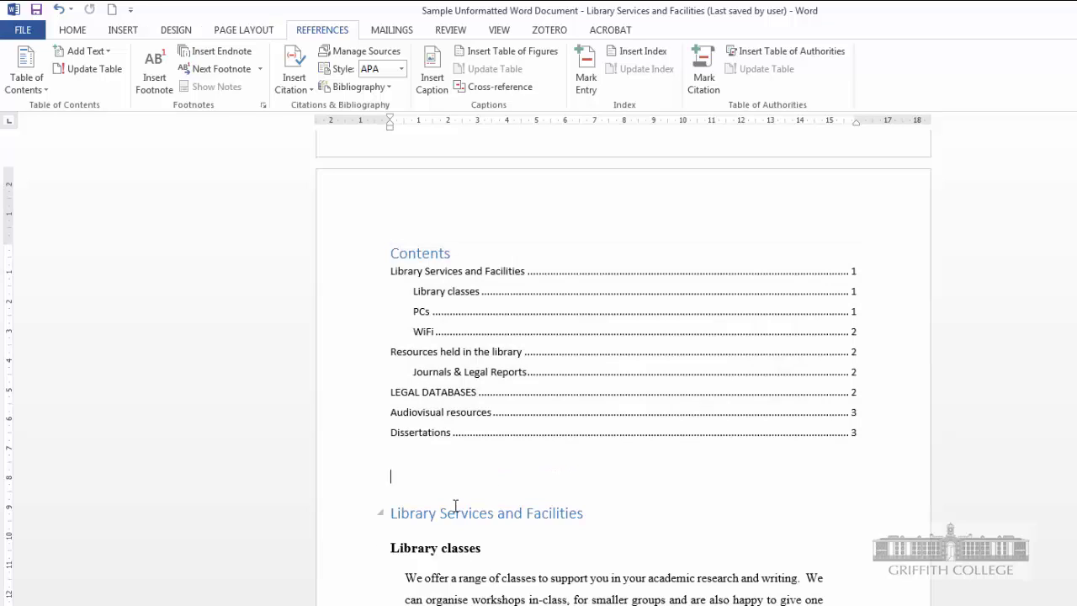
{"action": "left_click", "coordinate": [118, 32]}
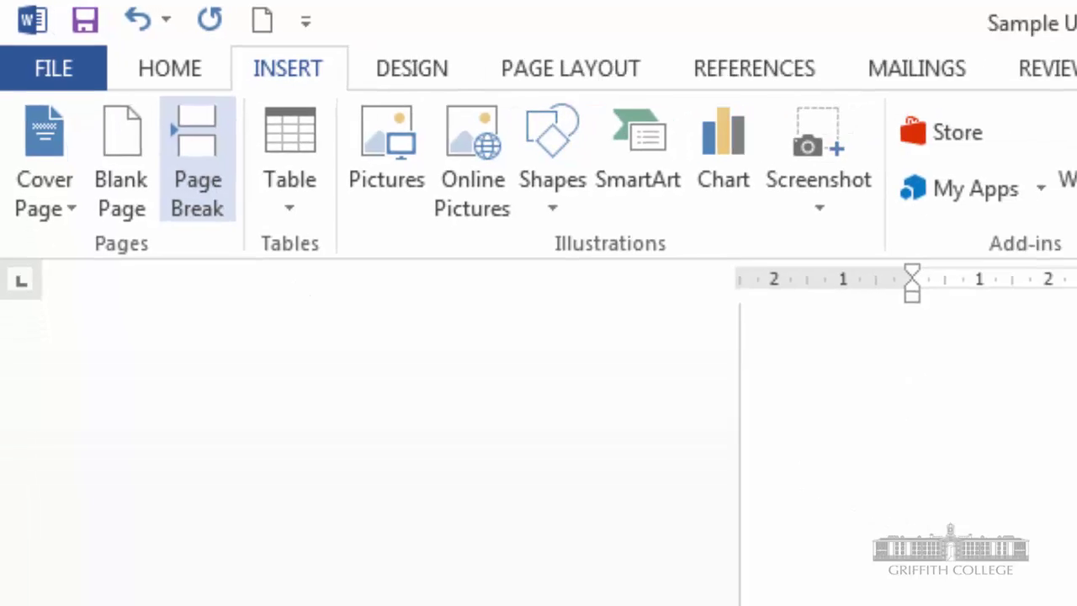
{"action": "scroll", "coordinate": [810, 553], "scroll_direction": "up", "scroll_amount": 3}
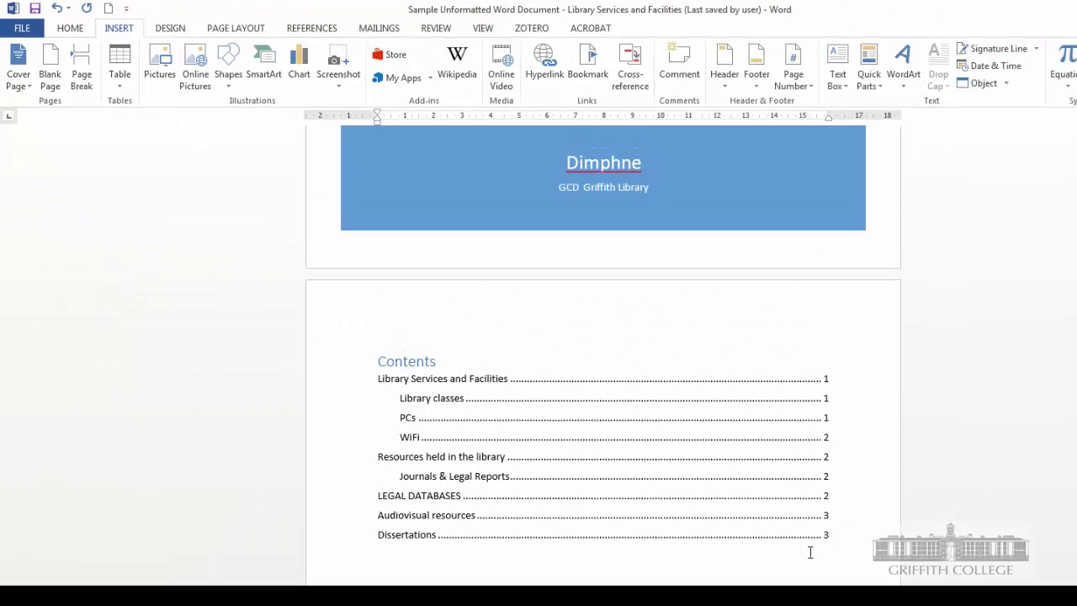
{"action": "scroll", "coordinate": [782, 508], "scroll_direction": "up", "scroll_amount": 8}
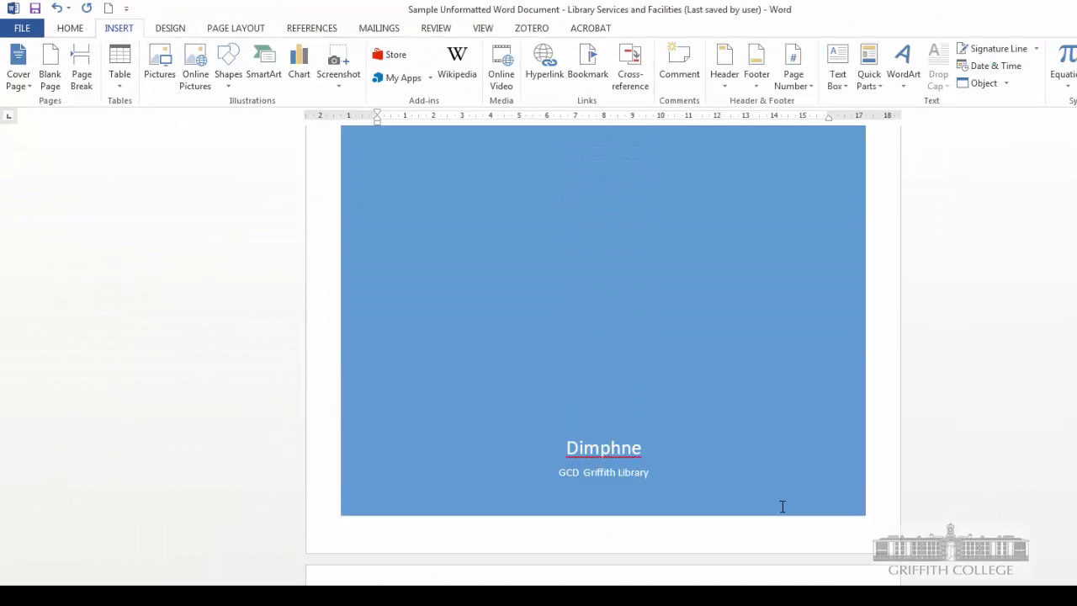
{"action": "scroll", "coordinate": [789, 482], "scroll_direction": "down", "scroll_amount": 4}
{"action": "scroll", "coordinate": [785, 482], "scroll_direction": "down", "scroll_amount": 6}
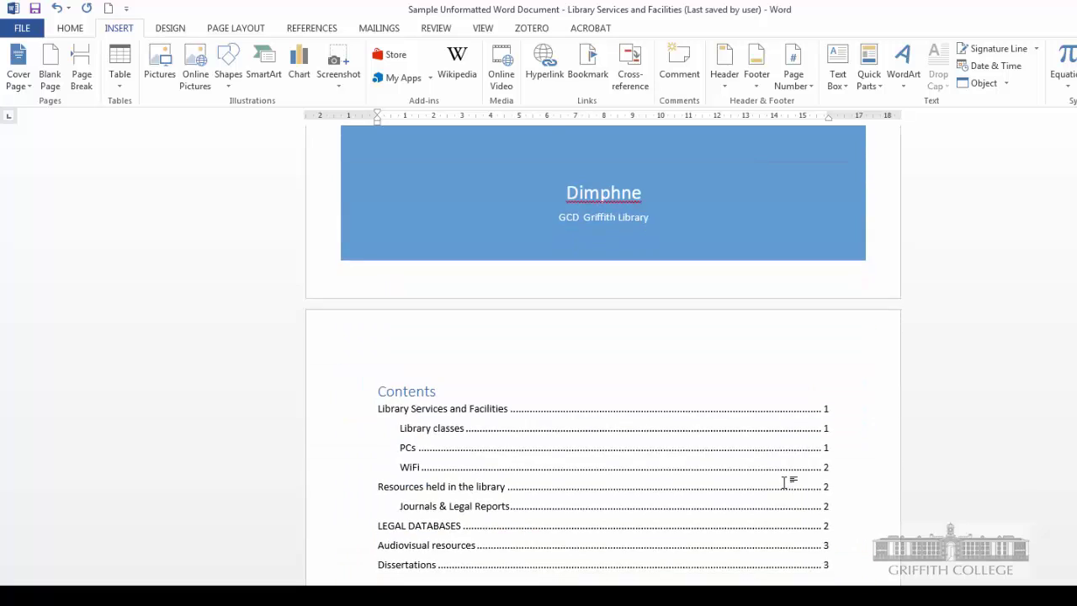
{"action": "scroll", "coordinate": [432, 572], "scroll_direction": "down", "scroll_amount": 10}
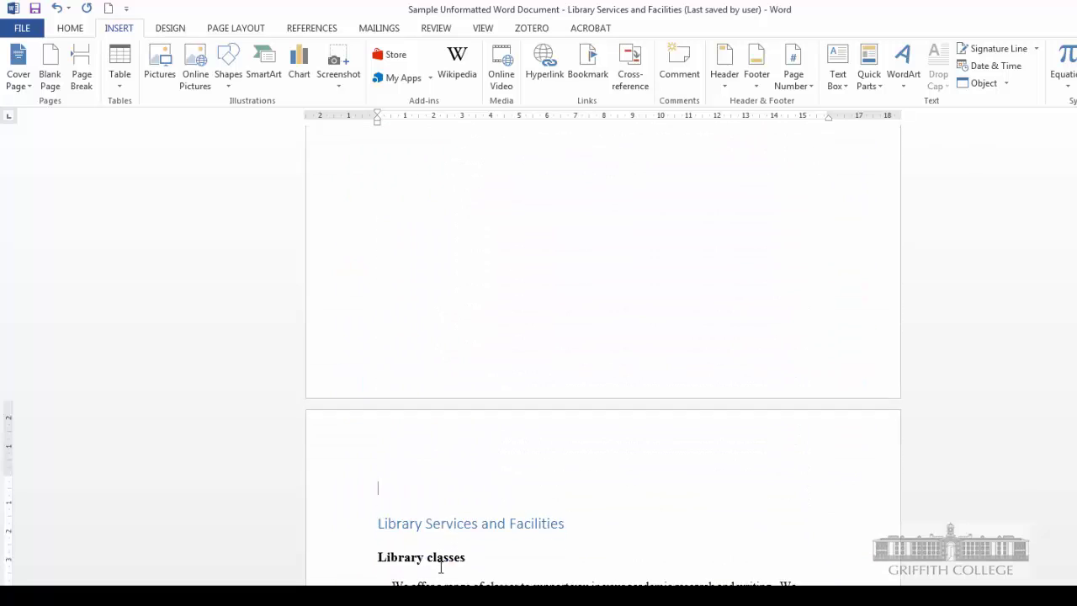
{"action": "scroll", "coordinate": [474, 433], "scroll_direction": "down", "scroll_amount": 3}
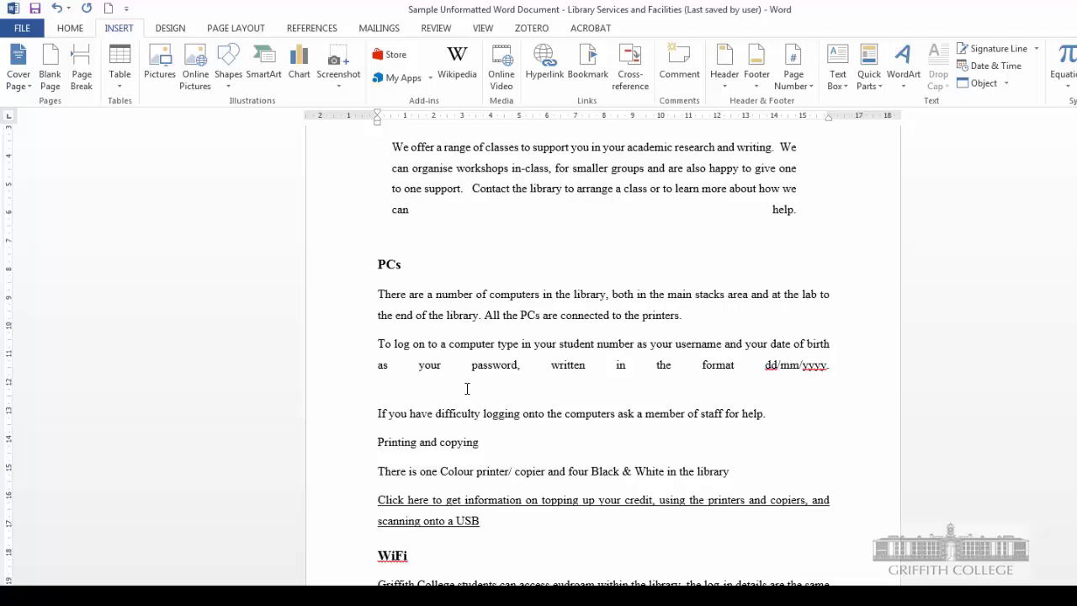
Step: Save the document under its current name
{"action": "left_click_drag", "start_coordinate": [466, 389], "coordinate": [432, 367]}
{"action": "left_click", "coordinate": [34, 9]}
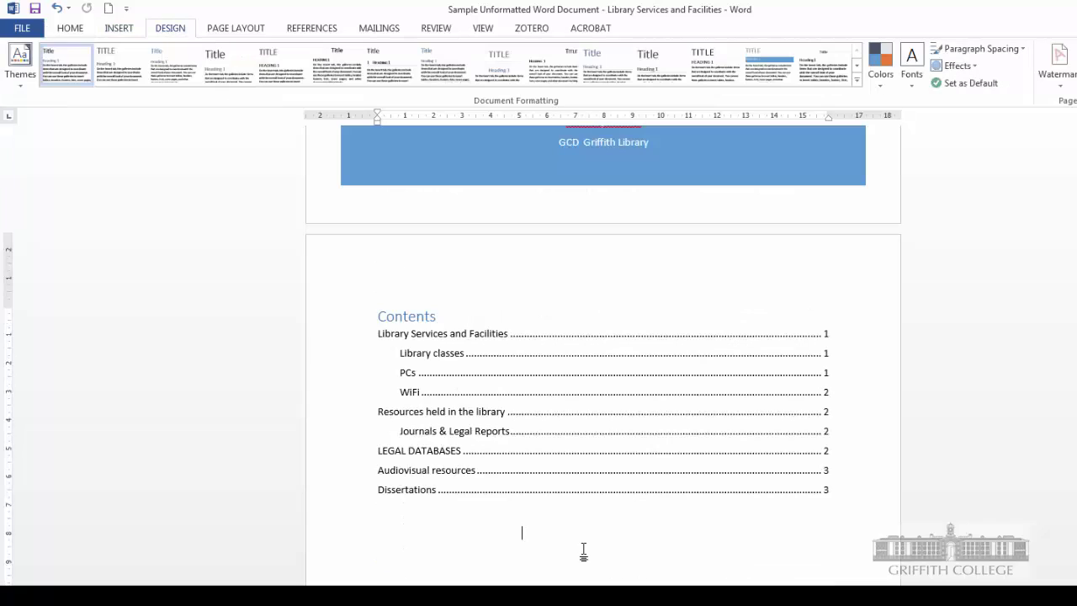
{"action": "scroll", "coordinate": [582, 549], "scroll_direction": "down", "scroll_amount": 15}
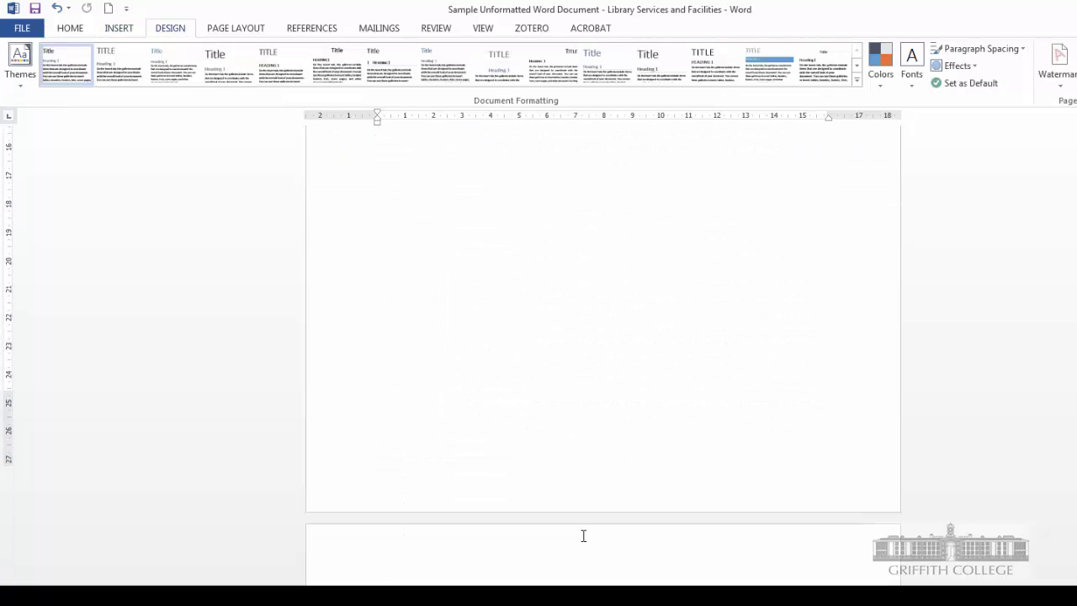
{"action": "scroll", "coordinate": [585, 521], "scroll_direction": "down", "scroll_amount": 5}
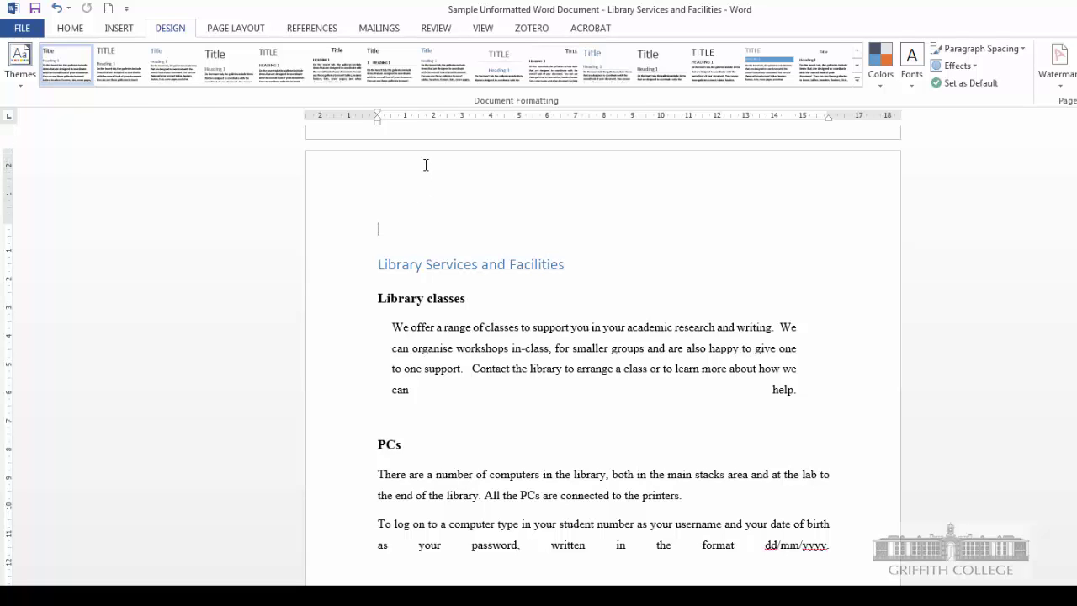
Step: Open the page header above "Library Services and Facilities" for editing and return to the body text
{"action": "double_click", "coordinate": [424, 171]}
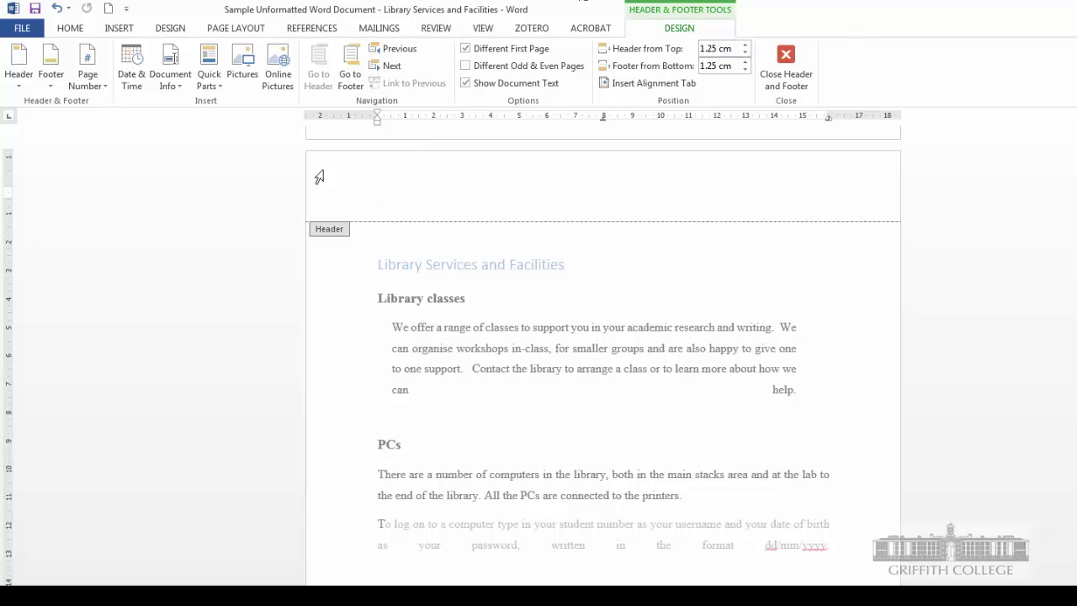
{"action": "triple_click", "coordinate": [541, 369]}
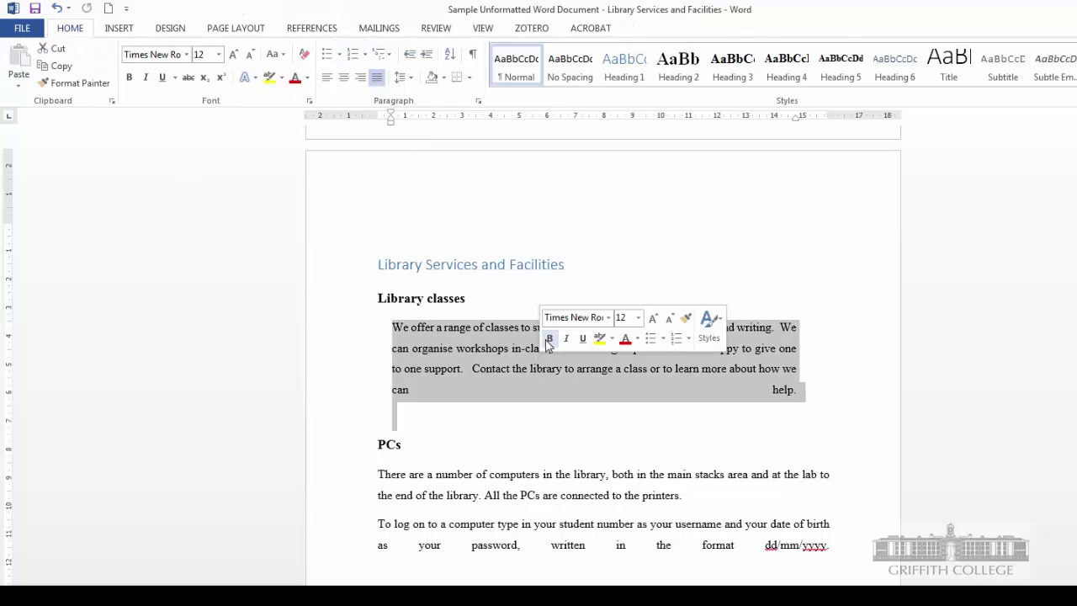
{"action": "left_click", "coordinate": [536, 430]}
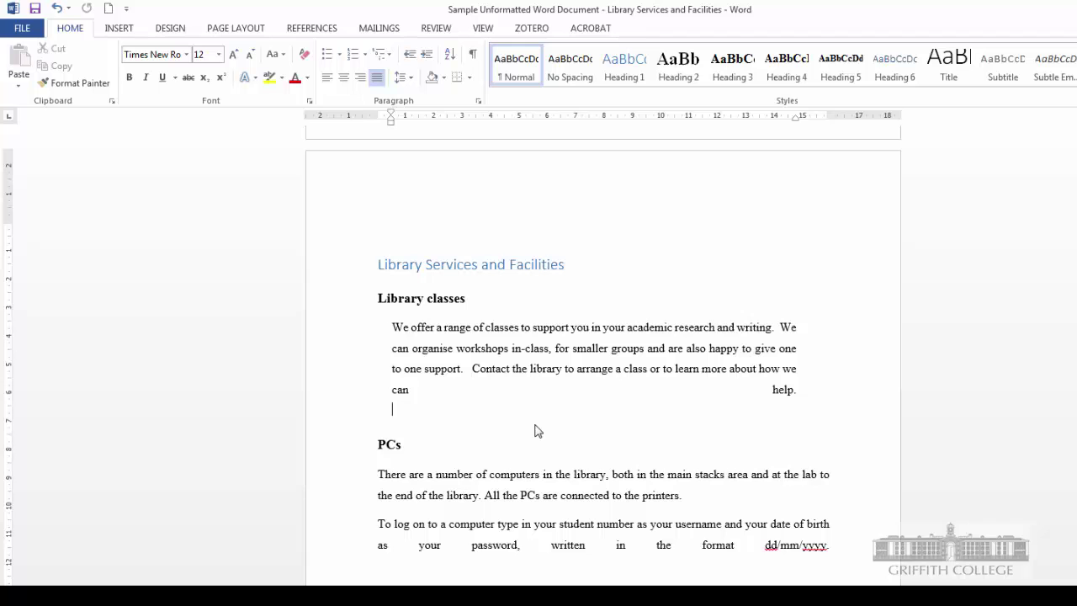
Step: Enter the author's first name in the page header, return to the body text and check the header across the pages
{"action": "double_click", "coordinate": [445, 173]}
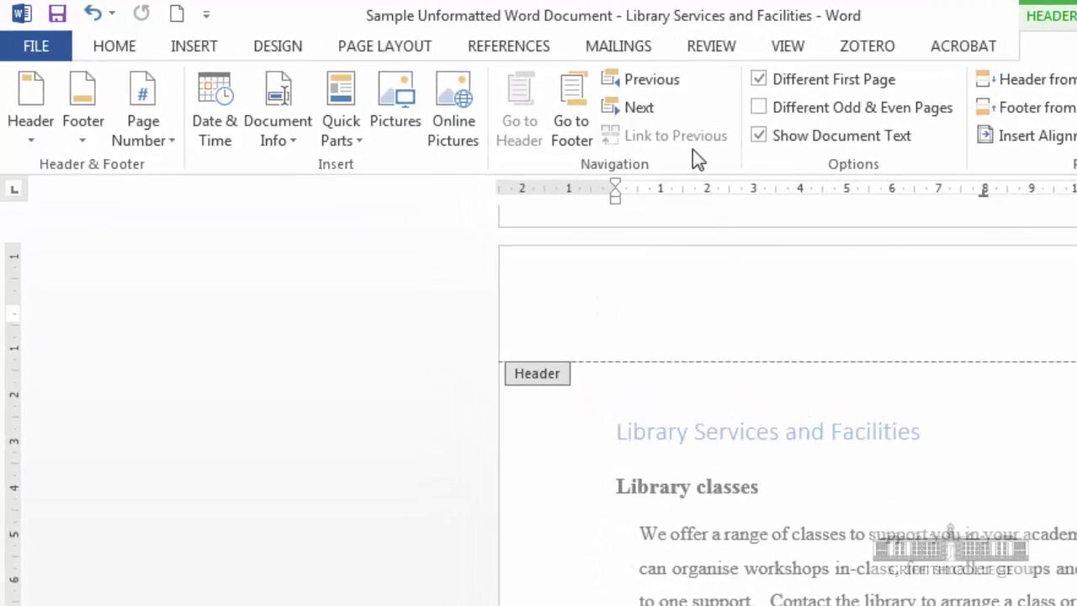
{"action": "type", "text": "Dimphne"}
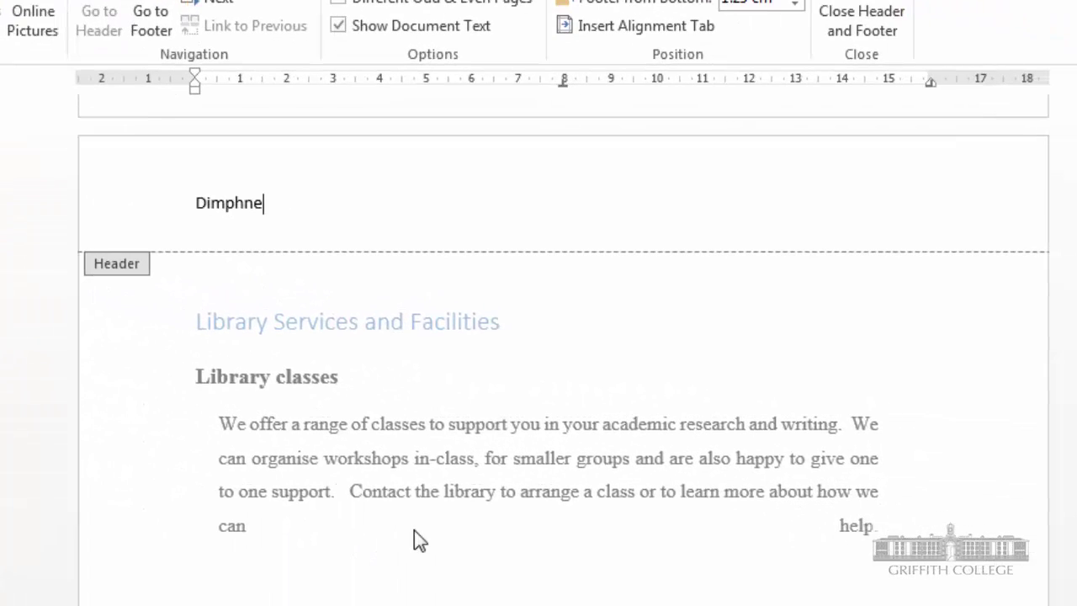
{"action": "double_click", "coordinate": [545, 424]}
{"action": "triple_click", "coordinate": [547, 423]}
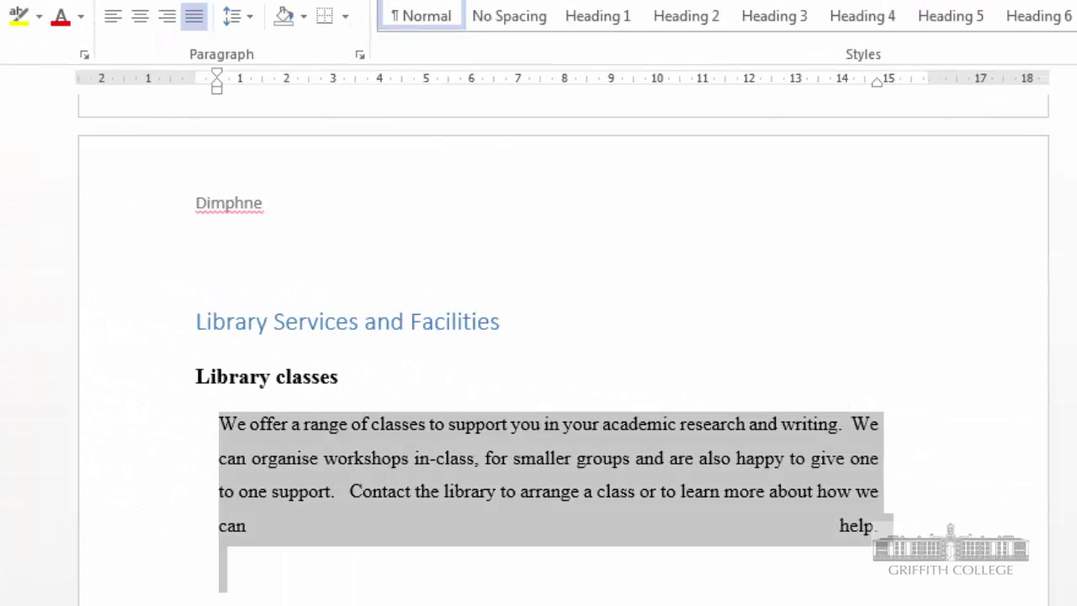
{"action": "left_click", "coordinate": [376, 202]}
{"action": "scroll", "coordinate": [375, 208], "scroll_direction": "up", "scroll_amount": 5}
{"action": "scroll", "coordinate": [426, 584], "scroll_direction": "down", "scroll_amount": 5}
{"action": "scroll", "coordinate": [563, 353], "scroll_direction": "down", "scroll_amount": 15}
{"action": "scroll", "coordinate": [563, 353], "scroll_direction": "up", "scroll_amount": 9}
{"action": "scroll", "coordinate": [211, 599], "scroll_direction": "up", "scroll_amount": 12}
{"action": "scroll", "coordinate": [211, 599], "scroll_direction": "down", "scroll_amount": 1}
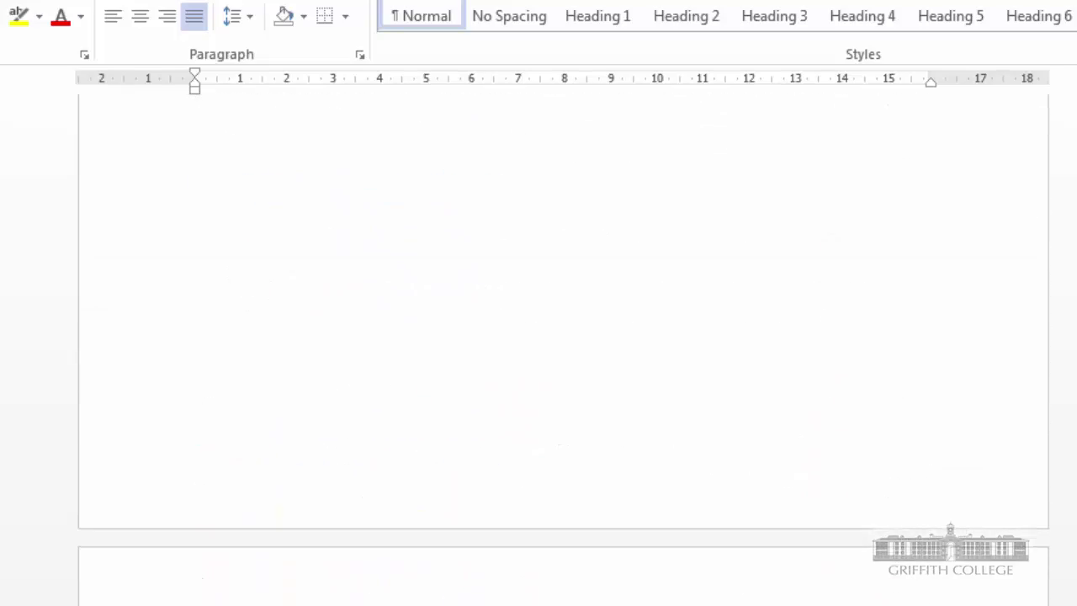
Step: Delete the manually entered author name from the page header and return to the body text
{"action": "double_click", "coordinate": [261, 584]}
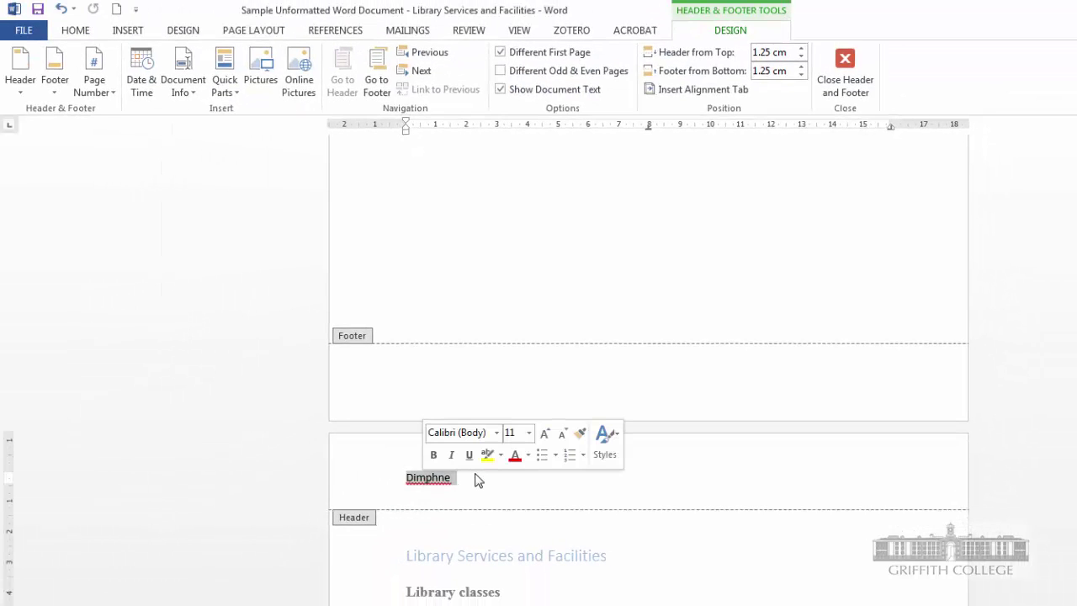
{"action": "key", "text": "Delete"}
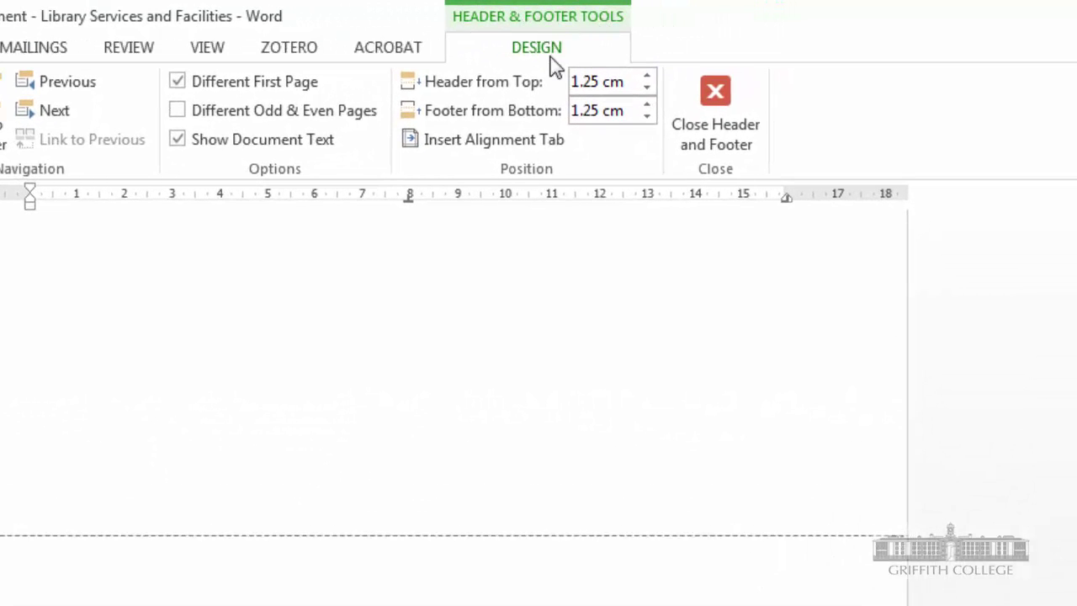
{"action": "double_click", "coordinate": [538, 601]}
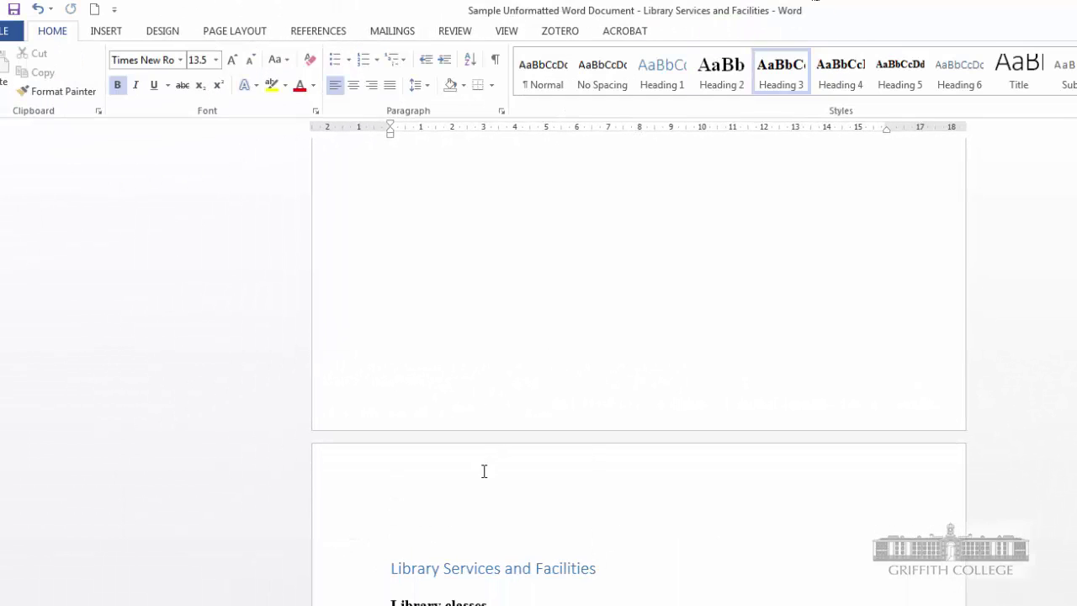
Step: Insert the Author document info field in the page header and compare it with the author on the cover page
{"action": "double_click", "coordinate": [459, 488]}
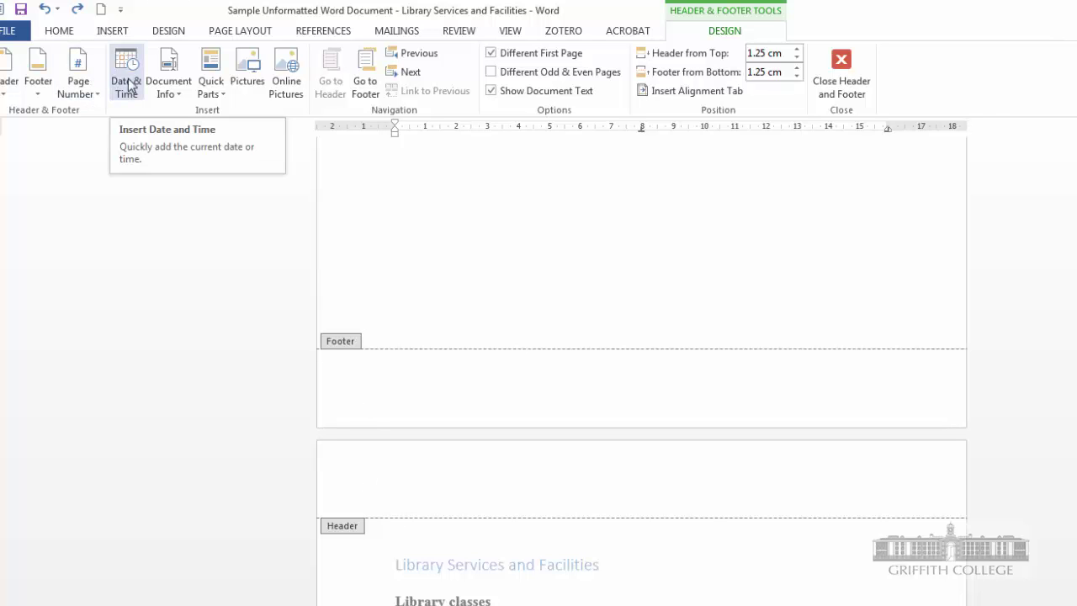
{"action": "left_click", "coordinate": [164, 90]}
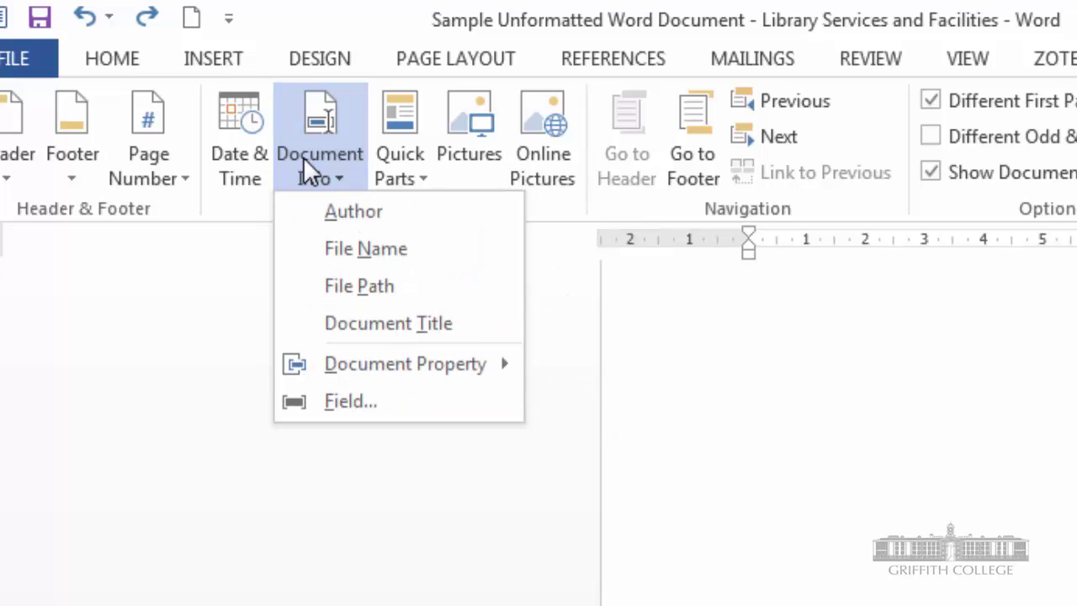
{"action": "left_click", "coordinate": [337, 212]}
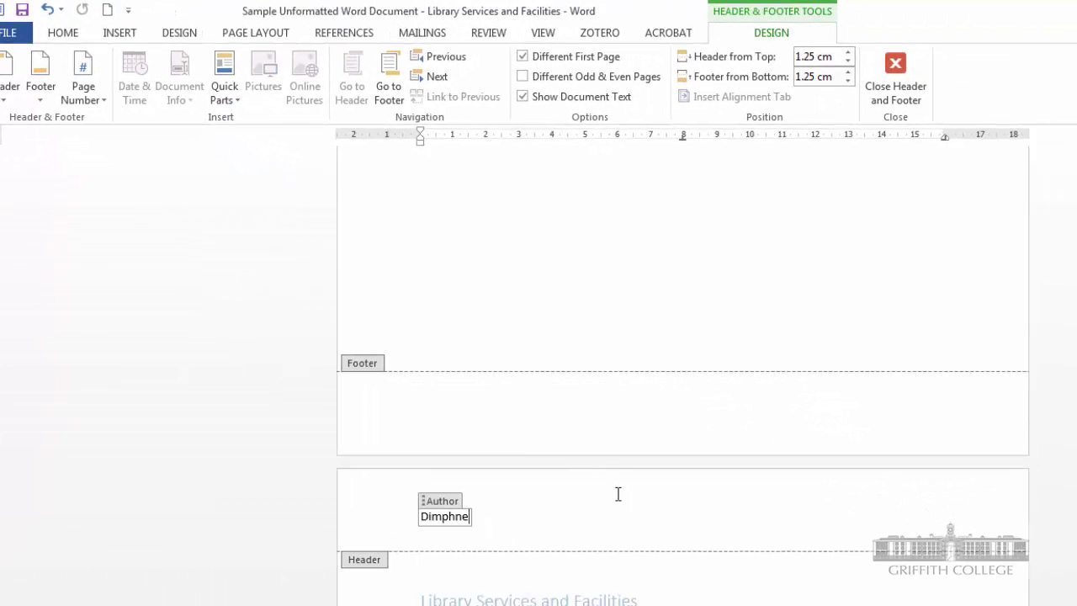
{"action": "scroll", "coordinate": [577, 534], "scroll_direction": "up", "scroll_amount": 15}
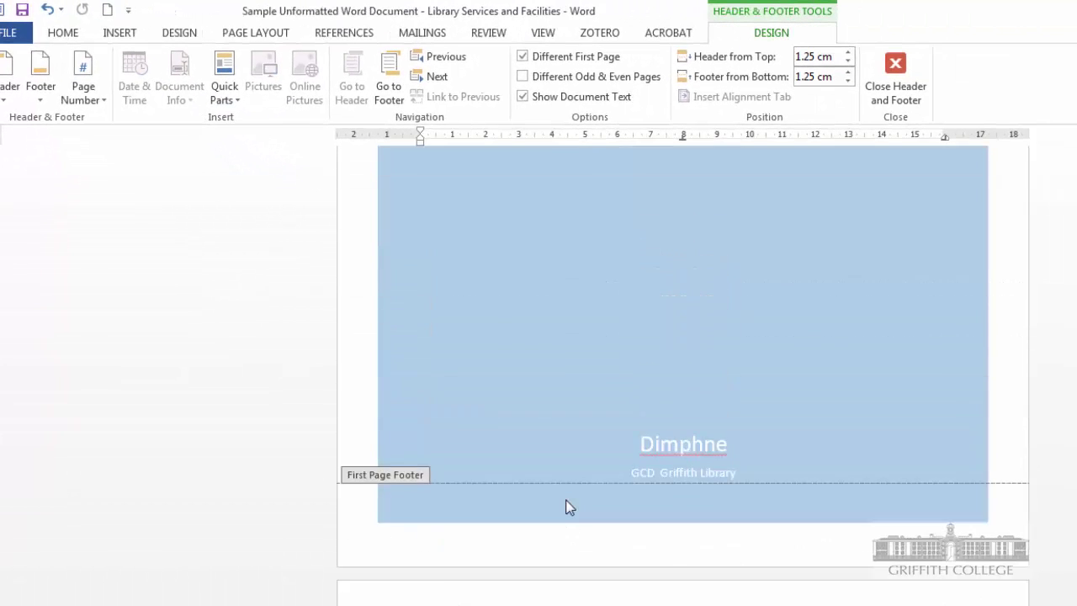
{"action": "scroll", "coordinate": [568, 506], "scroll_direction": "down", "scroll_amount": 15}
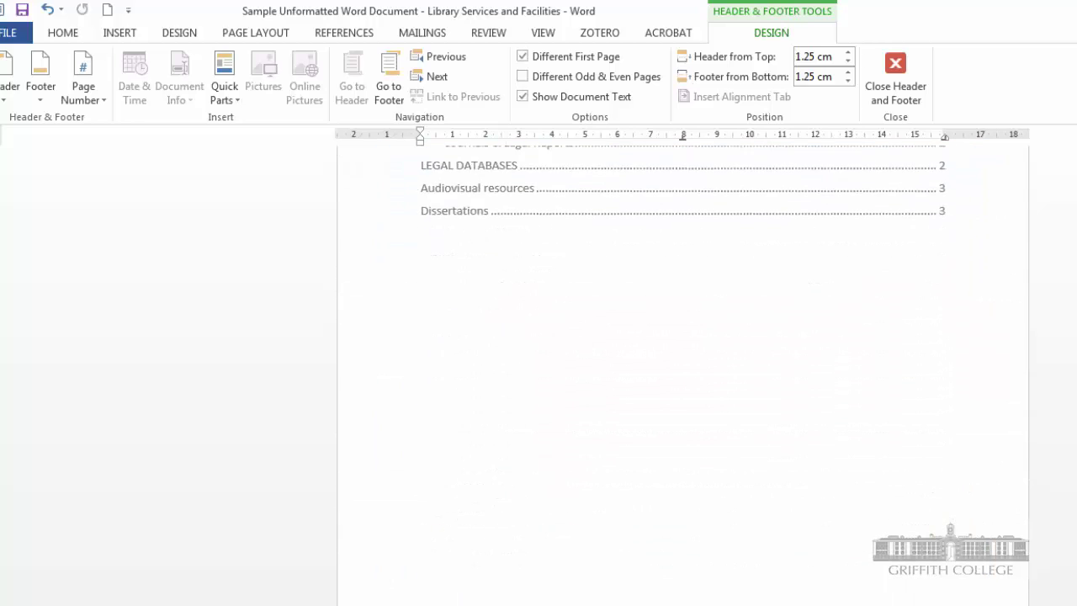
{"action": "scroll", "coordinate": [617, 516], "scroll_direction": "down", "scroll_amount": 3}
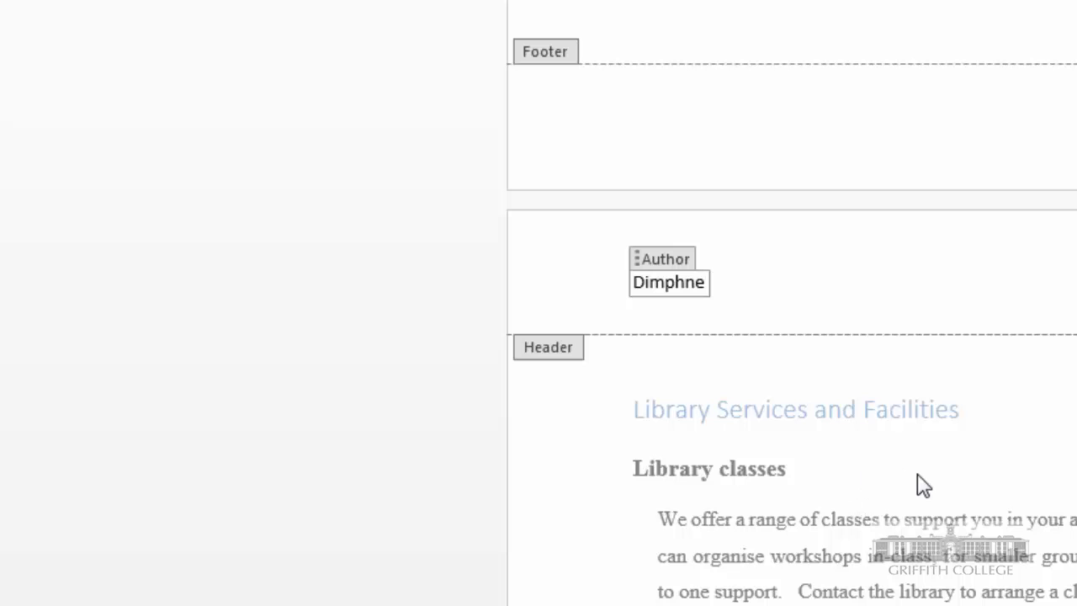
Step: Delete the Author field from the page header
{"action": "double_click", "coordinate": [840, 264]}
{"action": "left_click", "coordinate": [839, 325]}
{"action": "left_click_drag", "start_coordinate": [712, 293], "coordinate": [553, 248]}
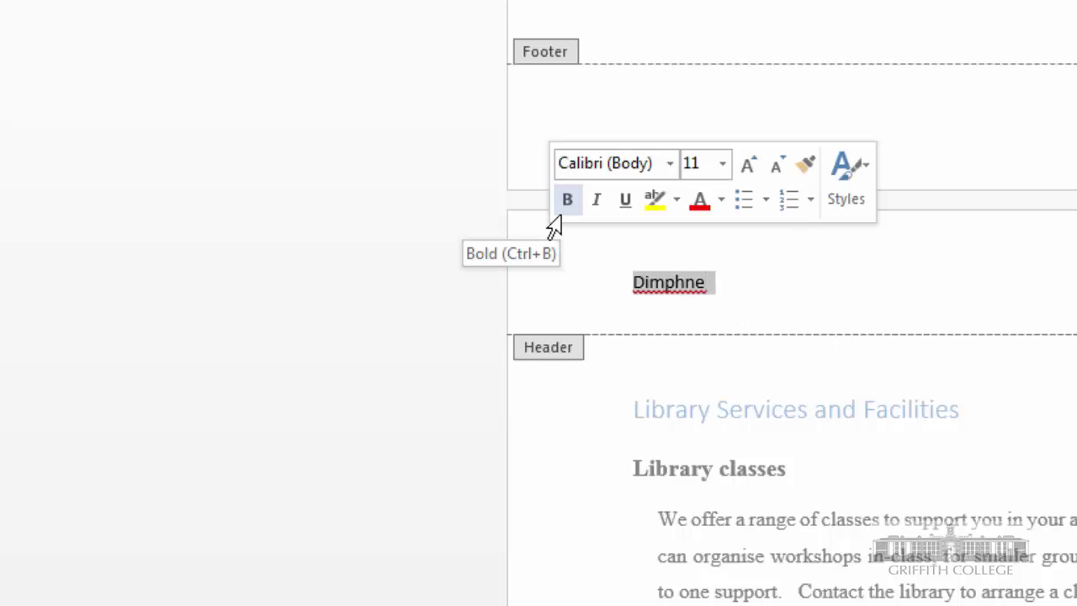
{"action": "key", "text": "Delete"}
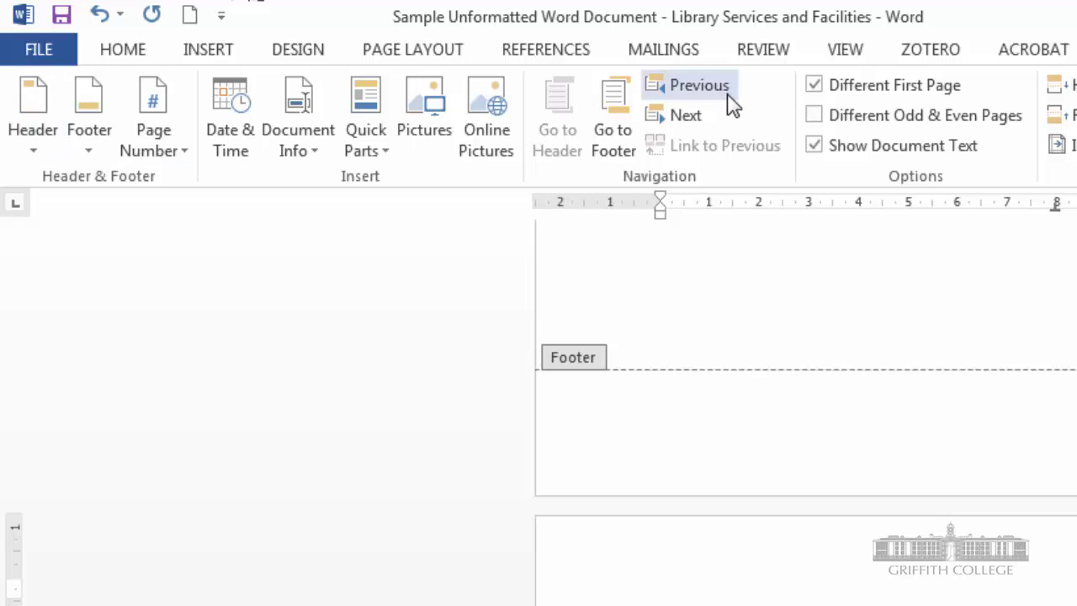
Step: Try the built-in Banded header design and the Facet (Even Page) design
{"action": "left_click", "coordinate": [36, 145]}
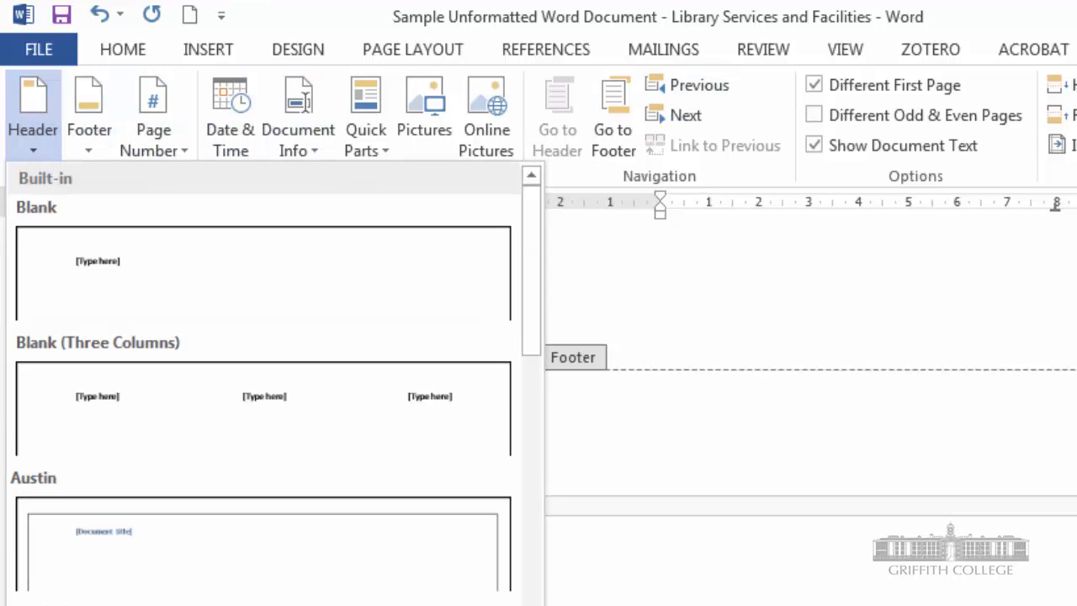
{"action": "left_click", "coordinate": [169, 604]}
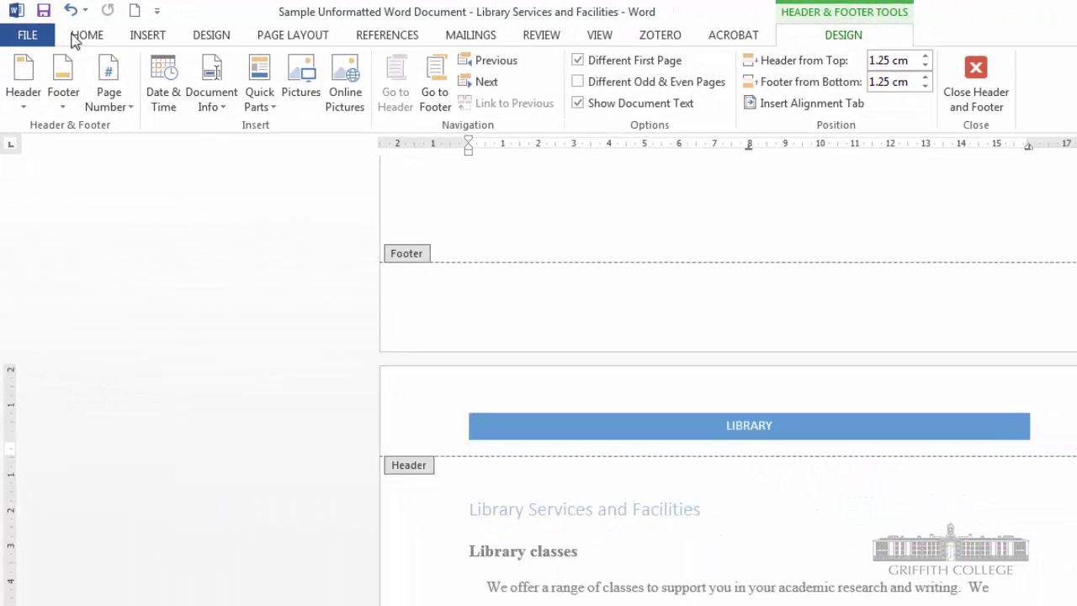
{"action": "left_click", "coordinate": [24, 96]}
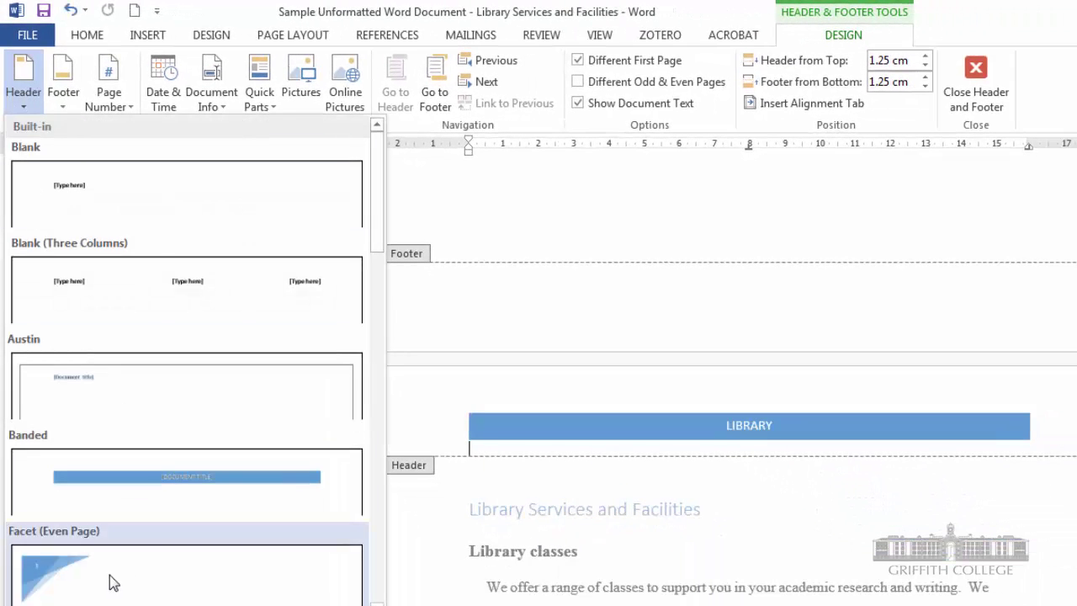
{"action": "left_click", "coordinate": [103, 579]}
Step: Apply the Blank (Three Columns) header and insert the current date in its left placeholder, using the 10/10/2016 format
{"action": "left_click", "coordinate": [28, 106]}
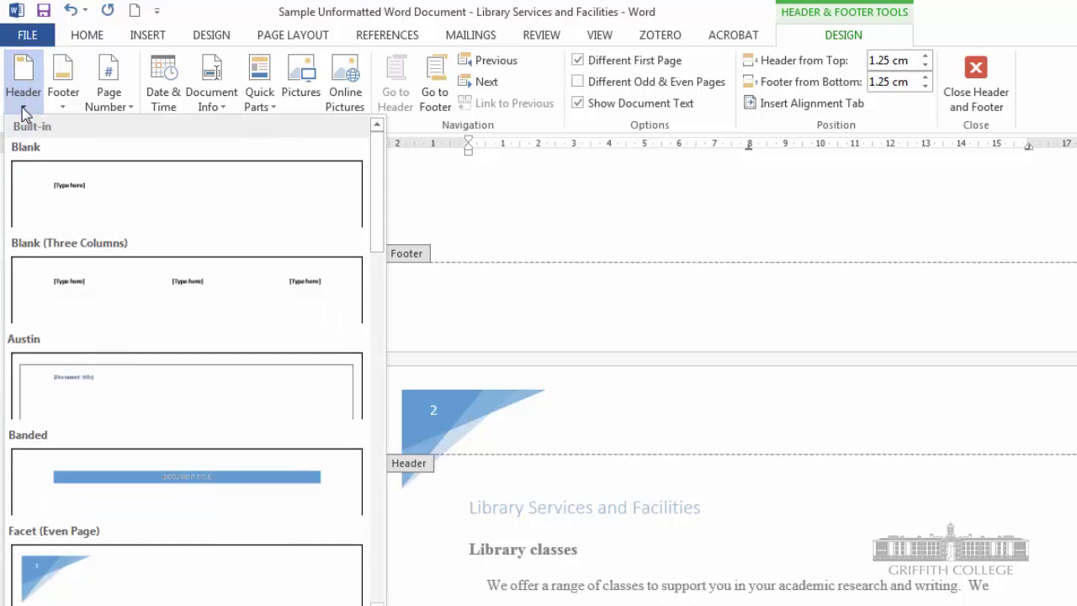
{"action": "left_click", "coordinate": [91, 305]}
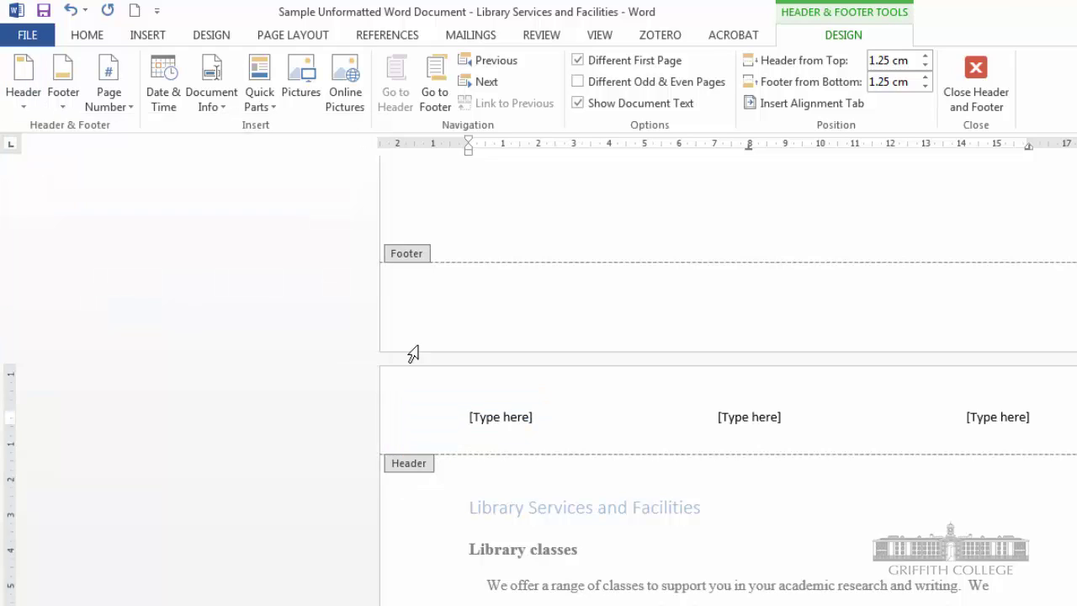
{"action": "left_click", "coordinate": [480, 419]}
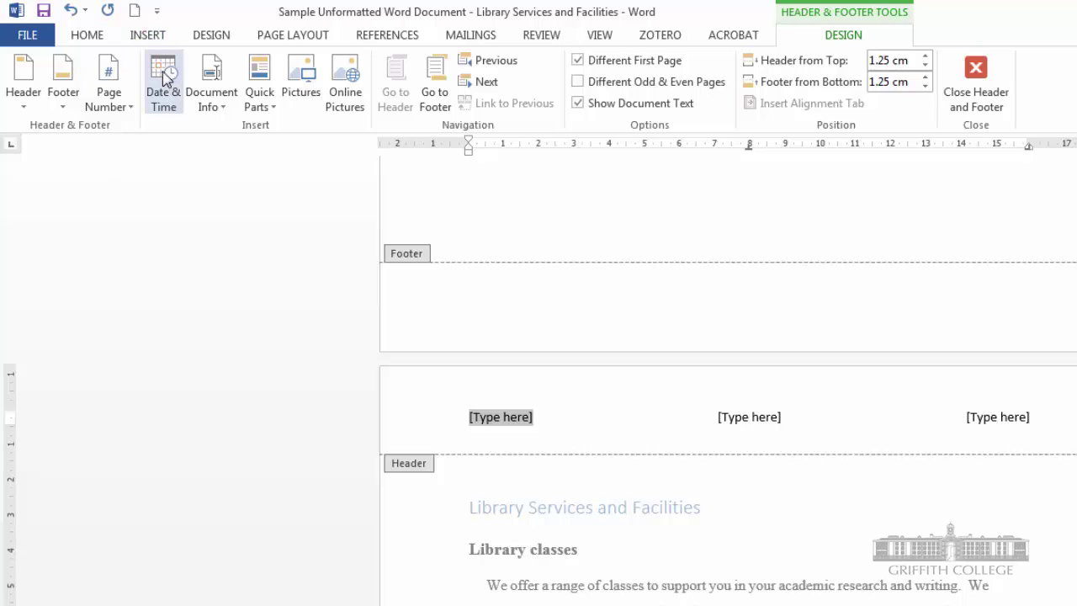
{"action": "left_click", "coordinate": [164, 76]}
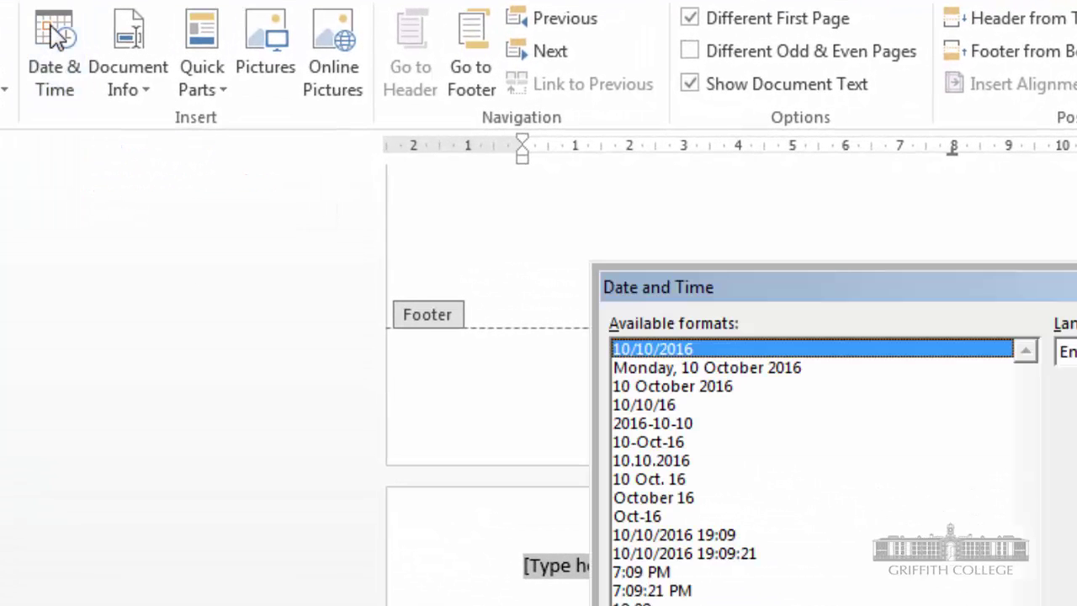
{"action": "key", "text": "Return"}
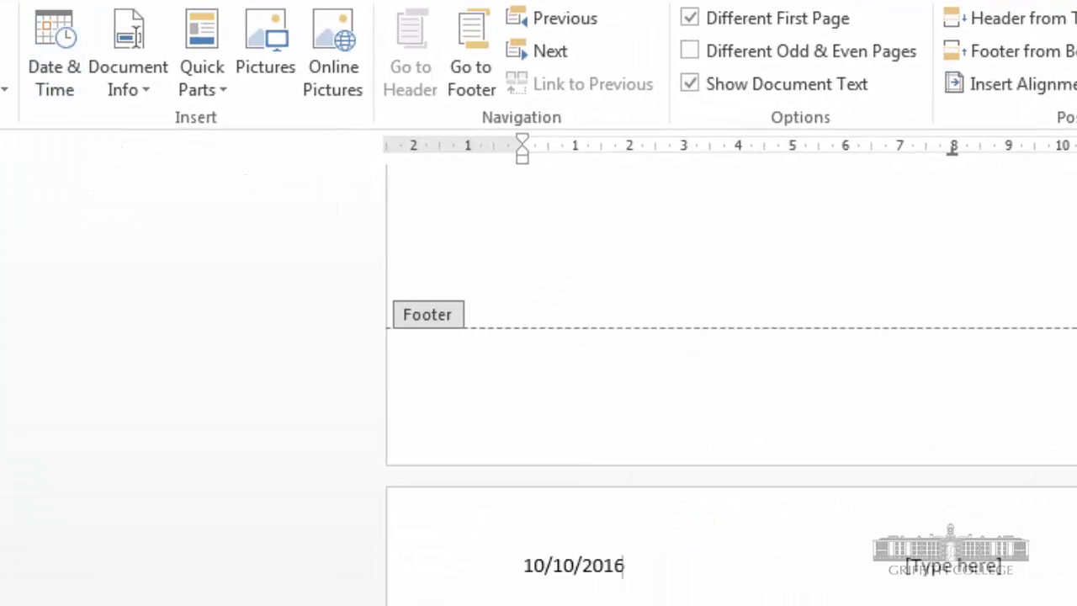
Step: Insert the File Name document info in the header's middle placeholder
{"action": "left_click", "coordinate": [963, 566]}
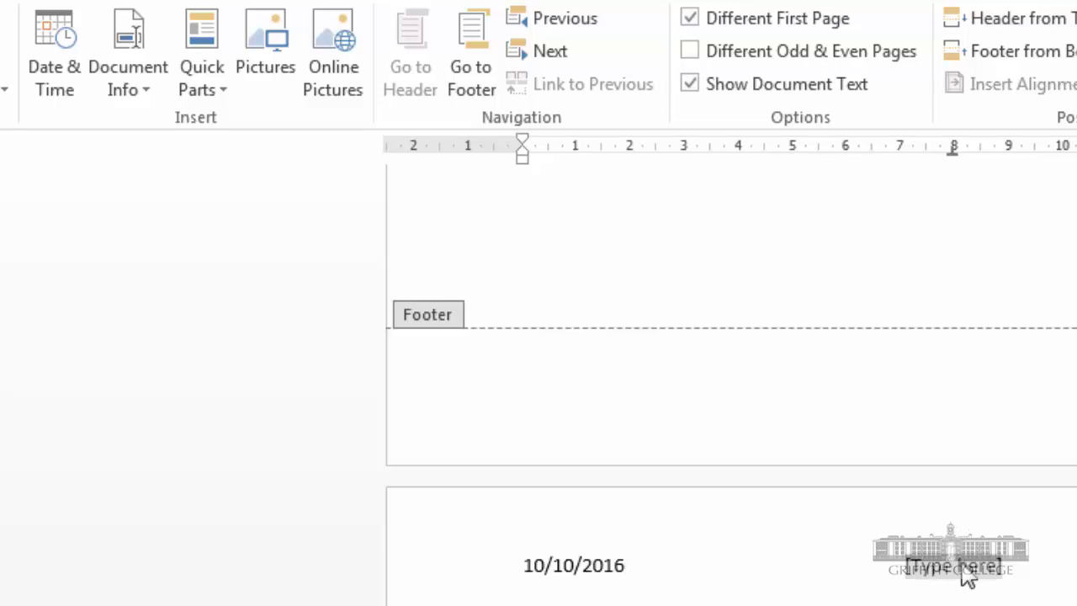
{"action": "left_click", "coordinate": [143, 97]}
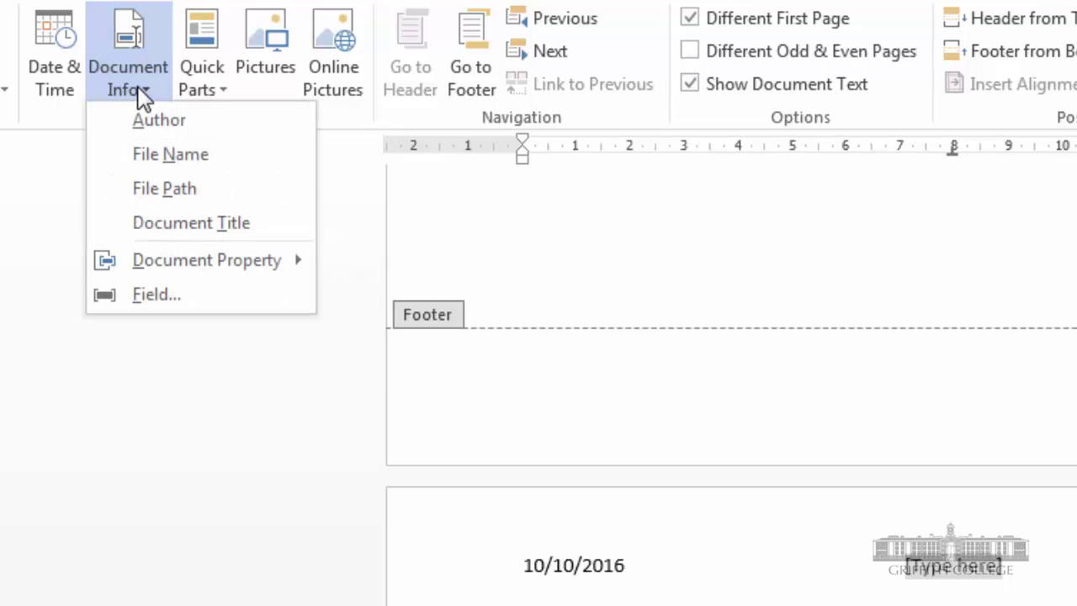
{"action": "left_click", "coordinate": [143, 150]}
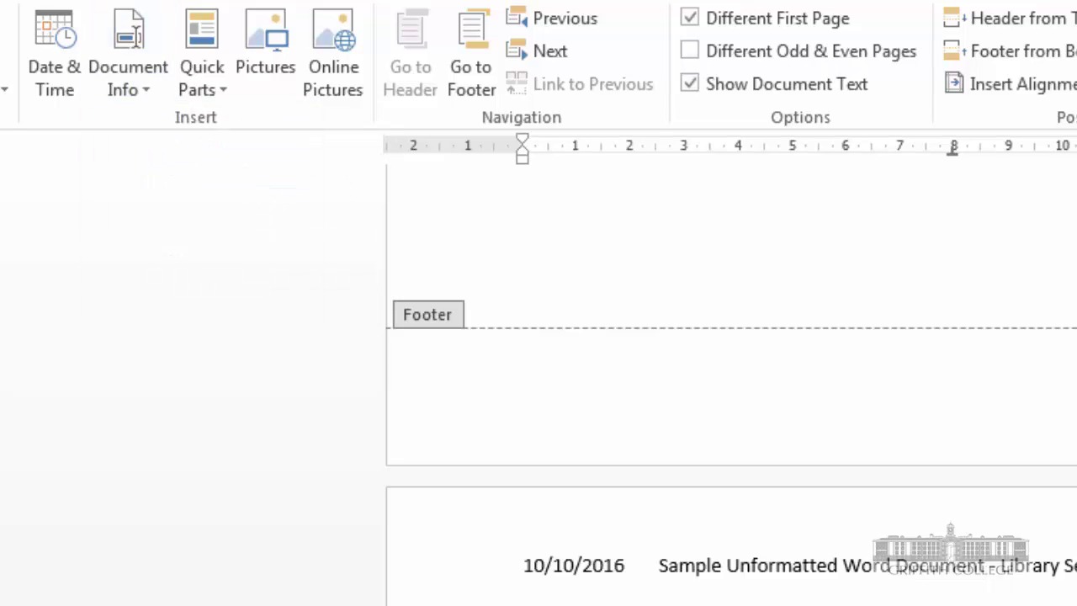
Step: Insert the Author document info in the header's right placeholder and return to the body text
{"action": "left_click", "coordinate": [1012, 428]}
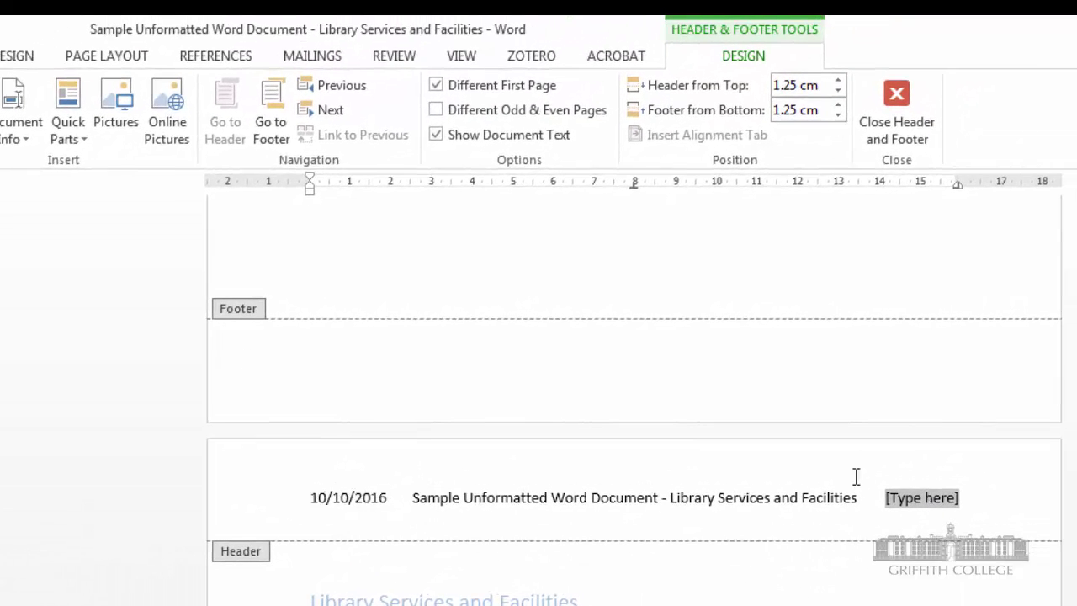
{"action": "left_click", "coordinate": [34, 94]}
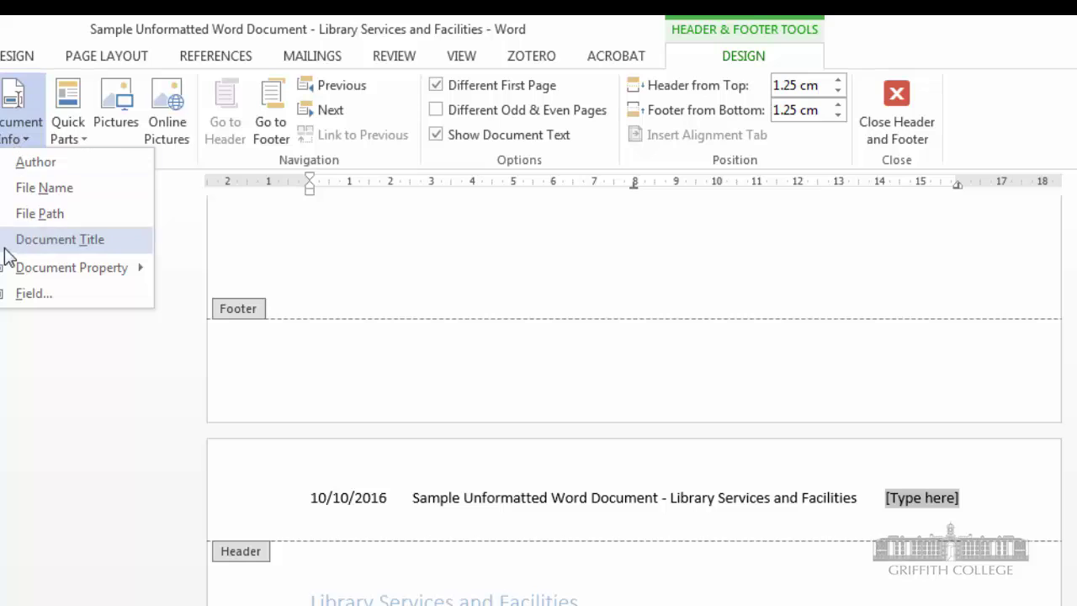
{"action": "left_click", "coordinate": [35, 162]}
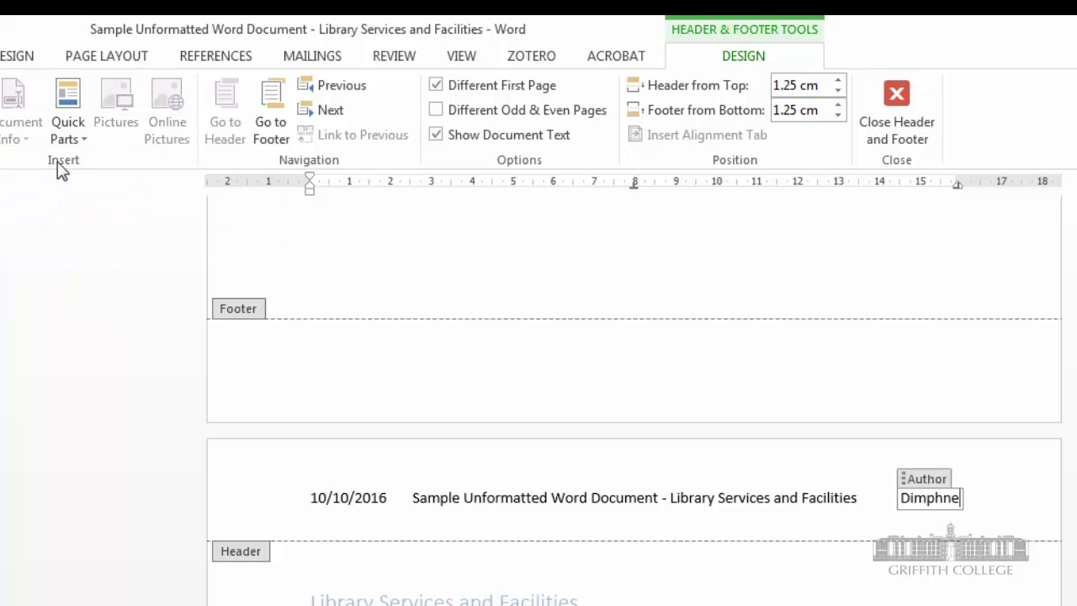
{"action": "double_click", "coordinate": [502, 599]}
{"action": "left_click", "coordinate": [541, 586]}
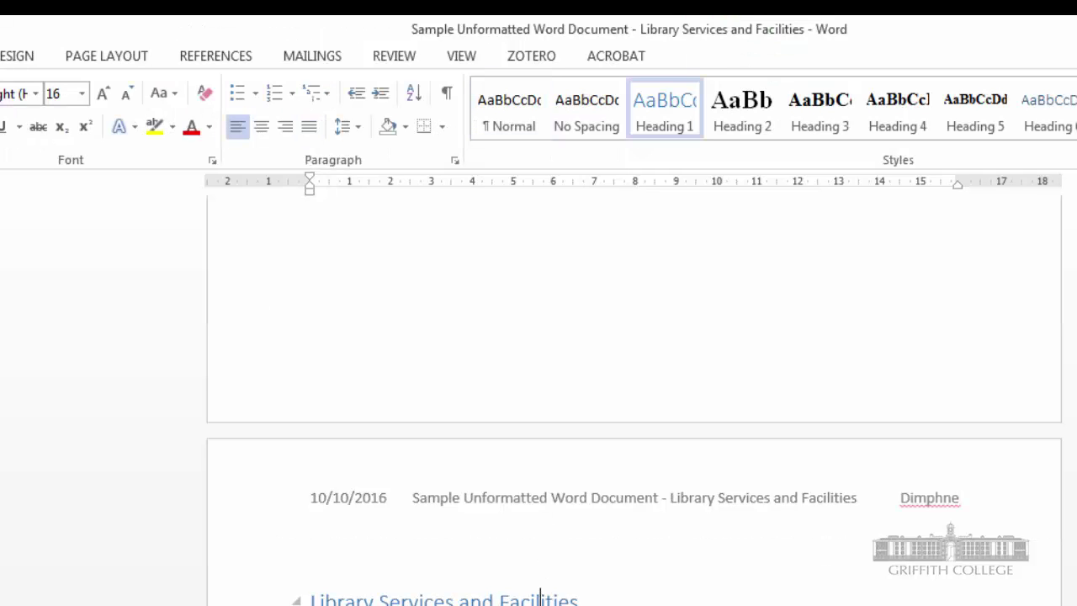
Step: Delete the file name text from the middle of the page header, keeping the date and author, and return to the body text
{"action": "double_click", "coordinate": [528, 497]}
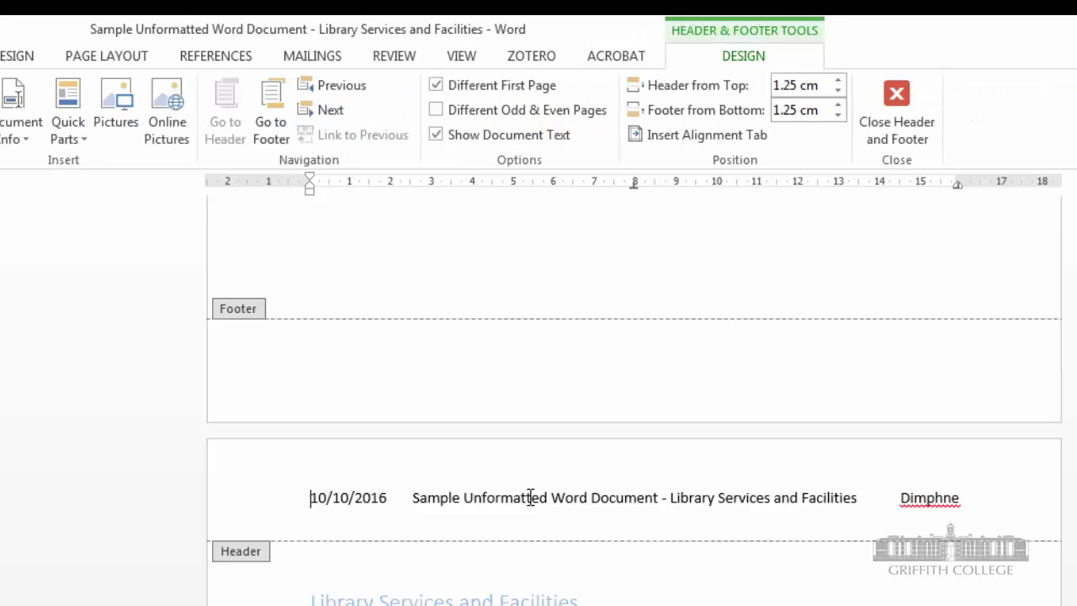
{"action": "scroll", "coordinate": [634, 397], "scroll_direction": "down", "scroll_amount": 5}
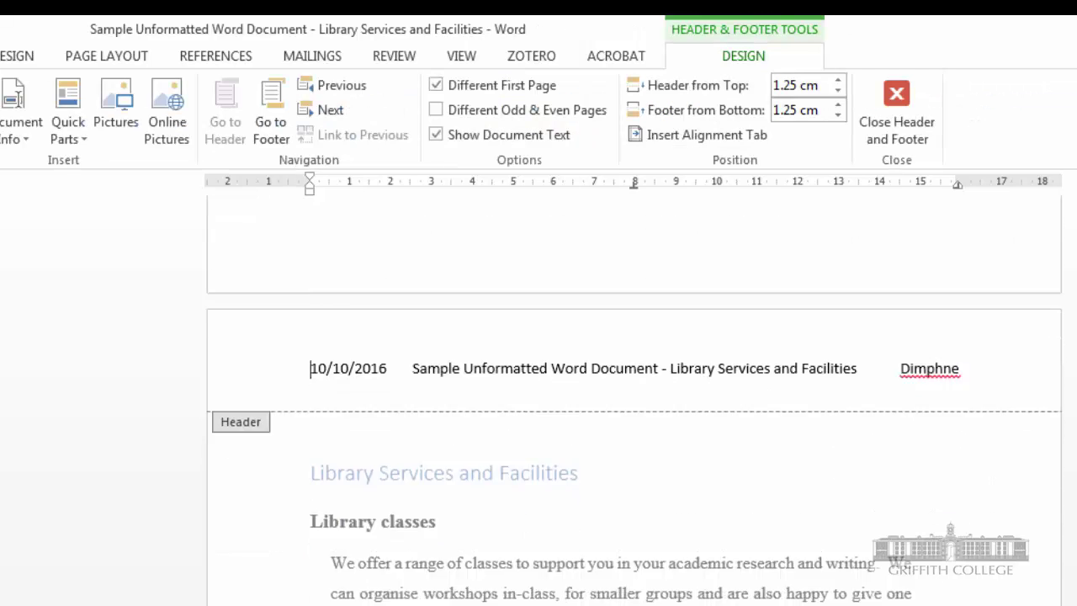
{"action": "scroll", "coordinate": [757, 276], "scroll_direction": "up", "scroll_amount": 5}
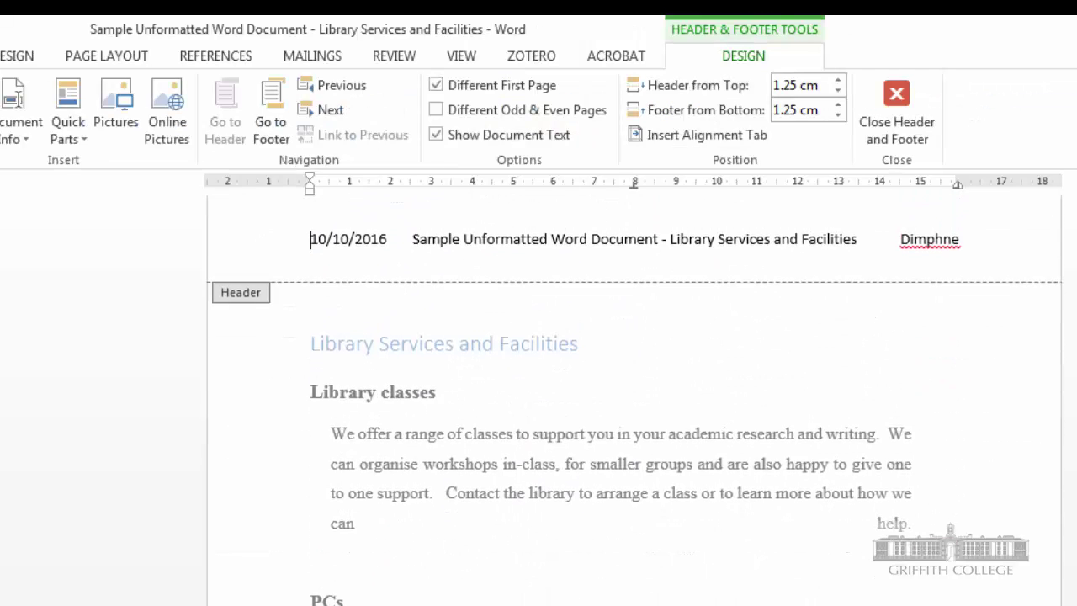
{"action": "double_click", "coordinate": [654, 392]}
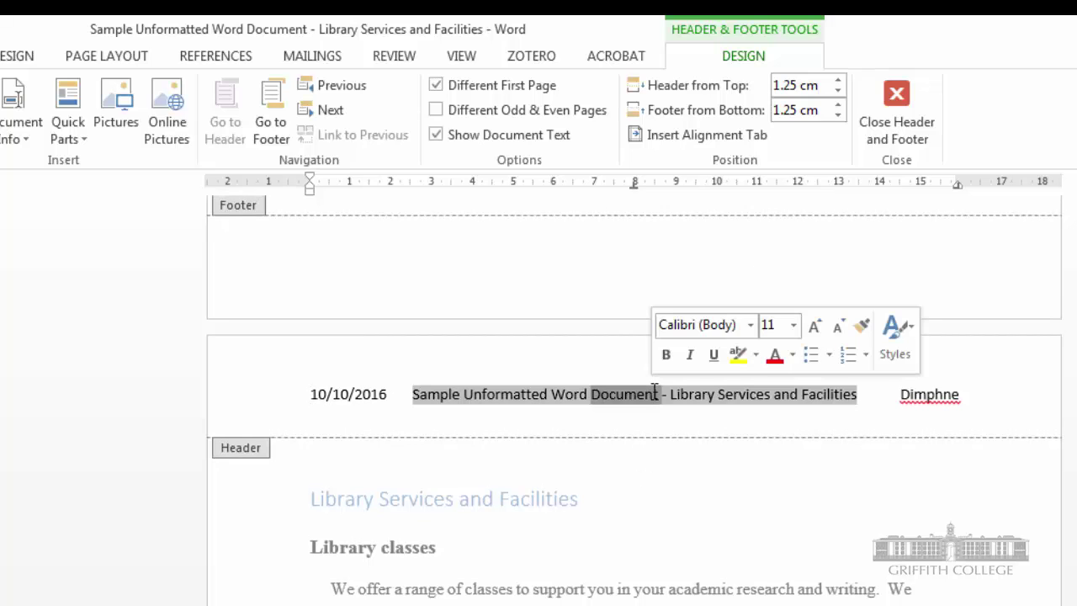
{"action": "key", "text": "Delete"}
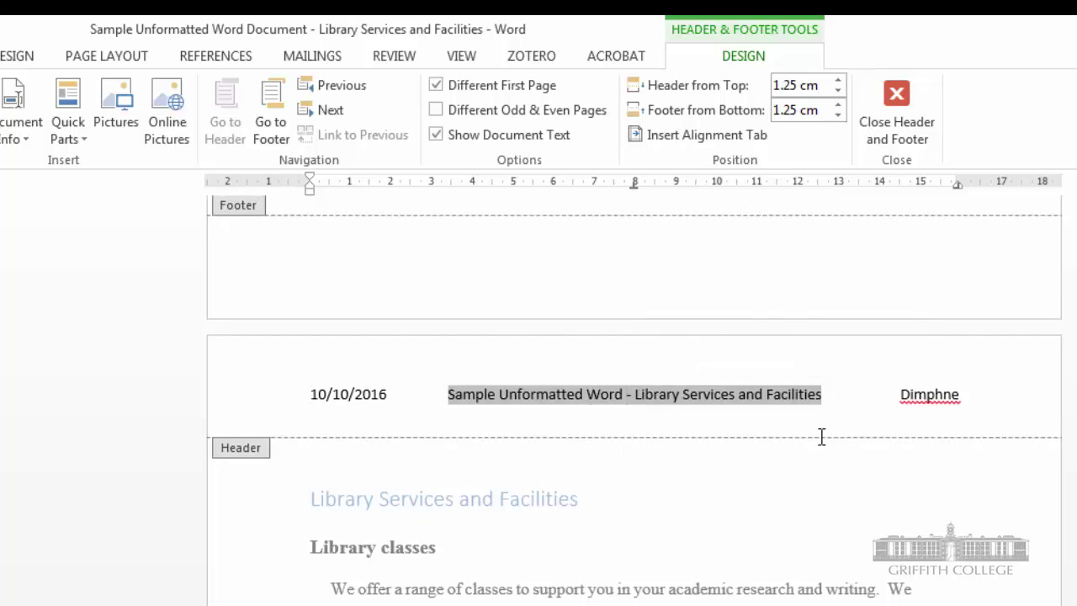
{"action": "key", "text": "Delete"}
{"action": "left_click_drag", "start_coordinate": [846, 394], "coordinate": [546, 416]}
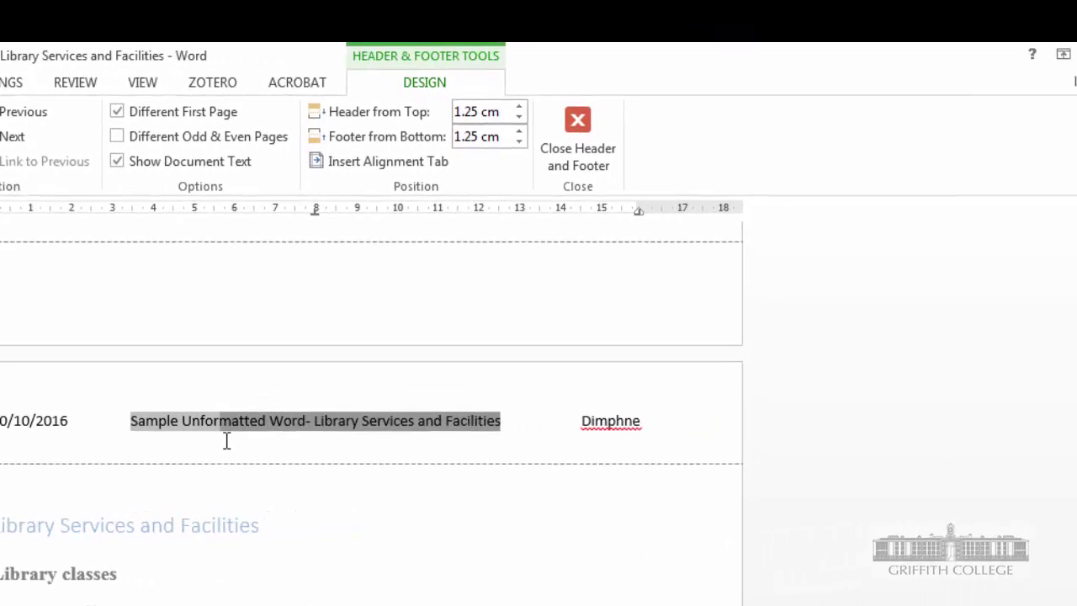
{"action": "left_click", "coordinate": [546, 416]}
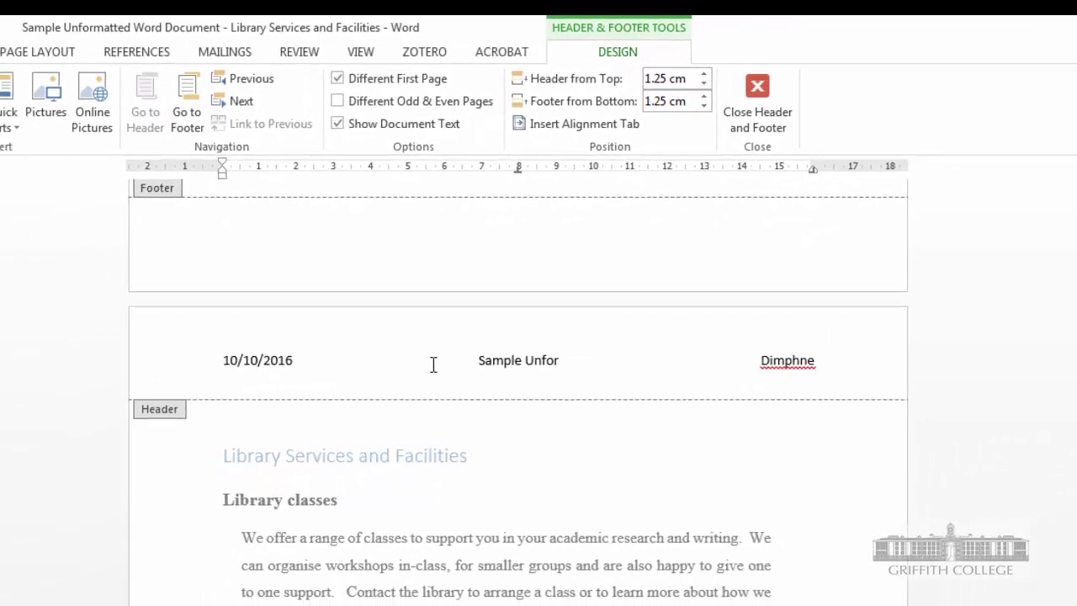
{"action": "left_click_drag", "start_coordinate": [182, 426], "coordinate": [362, 429]}
{"action": "key", "text": "Delete"}
{"action": "scroll", "coordinate": [627, 492], "scroll_direction": "down", "scroll_amount": 3}
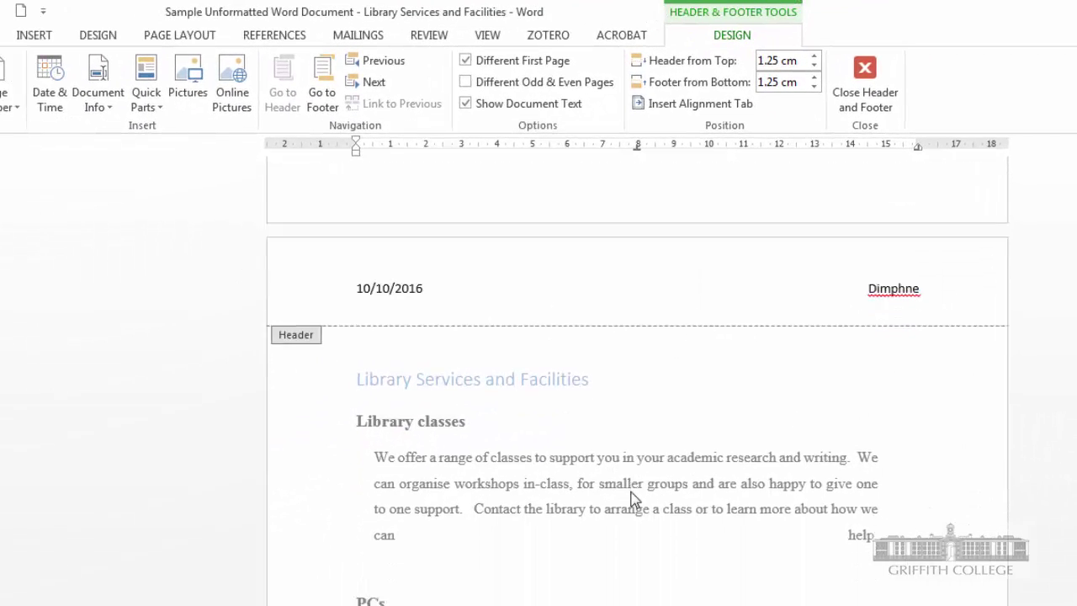
{"action": "double_click", "coordinate": [625, 490]}
Step: Add page numbers to the footer at the bottom of the page in the Accent Bar 1 style, return to the body text and check the following pages
{"action": "scroll", "coordinate": [619, 504], "scroll_direction": "down", "scroll_amount": 5}
{"action": "scroll", "coordinate": [597, 446], "scroll_direction": "up", "scroll_amount": 10}
{"action": "scroll", "coordinate": [605, 505], "scroll_direction": "down", "scroll_amount": 15}
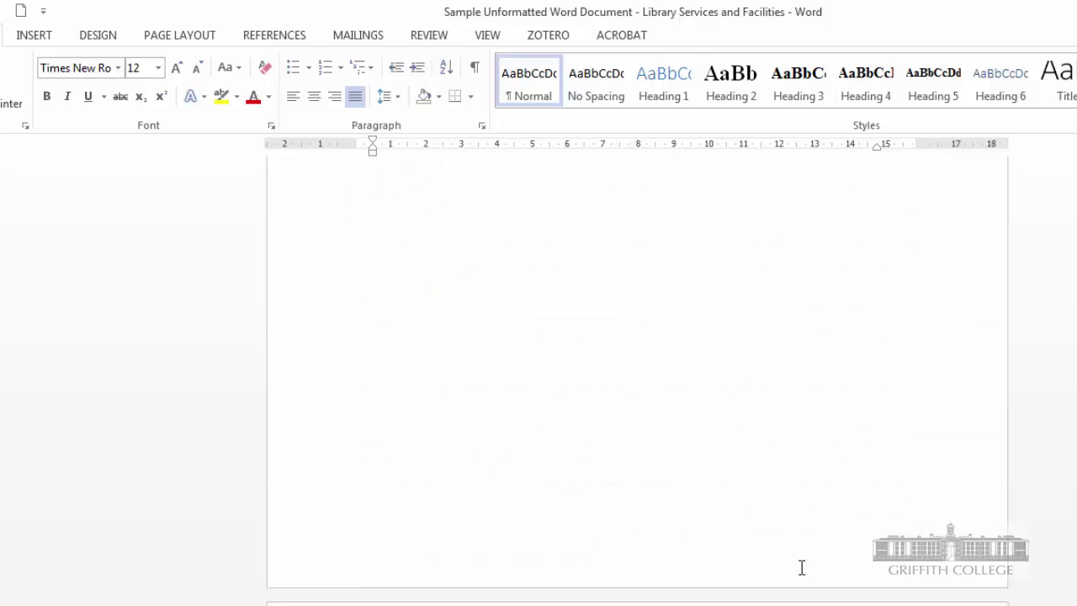
{"action": "scroll", "coordinate": [802, 568], "scroll_direction": "down", "scroll_amount": 5}
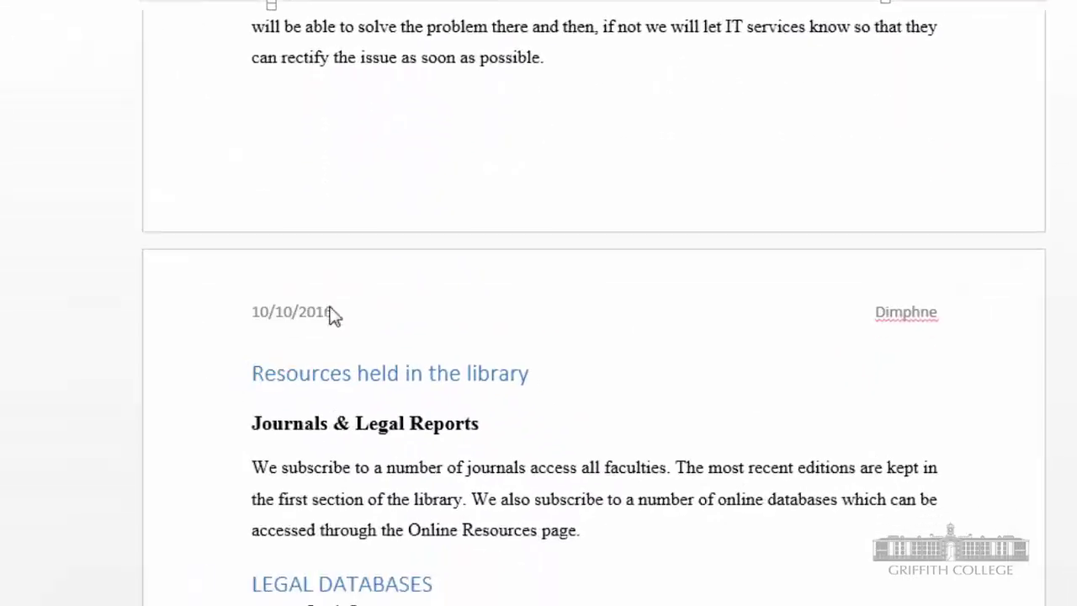
{"action": "double_click", "coordinate": [260, 45]}
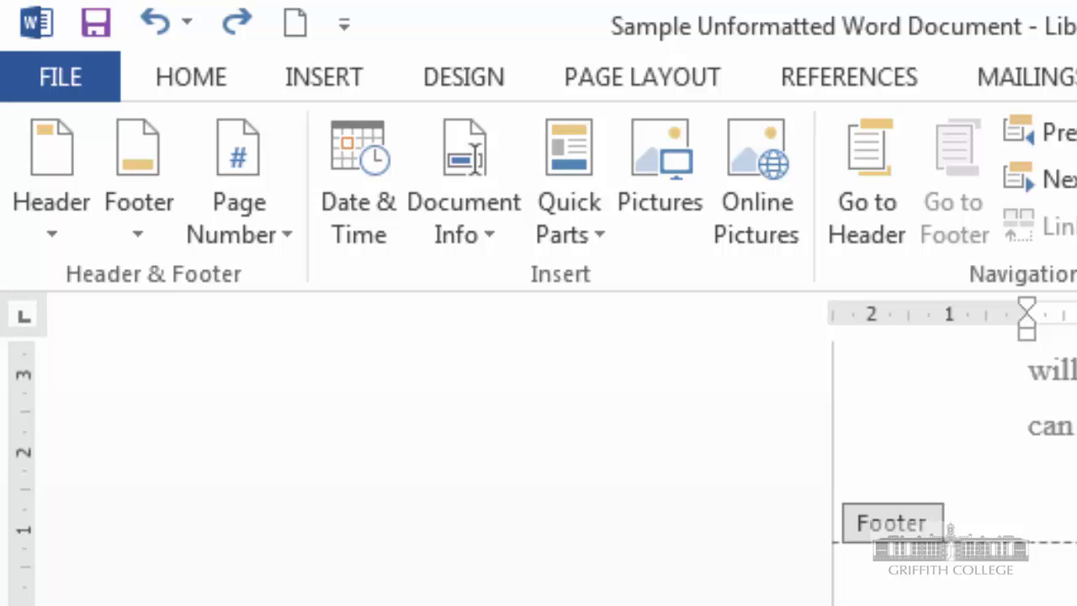
{"action": "left_click", "coordinate": [267, 229]}
{"action": "mouse_move", "coordinate": [221, 335]}
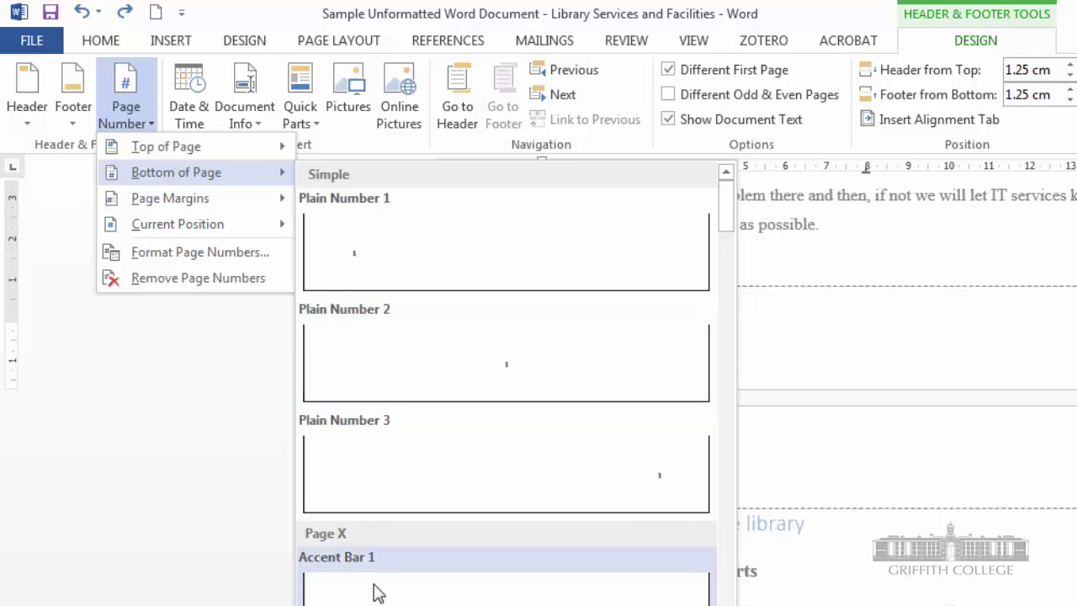
{"action": "left_click", "coordinate": [379, 595]}
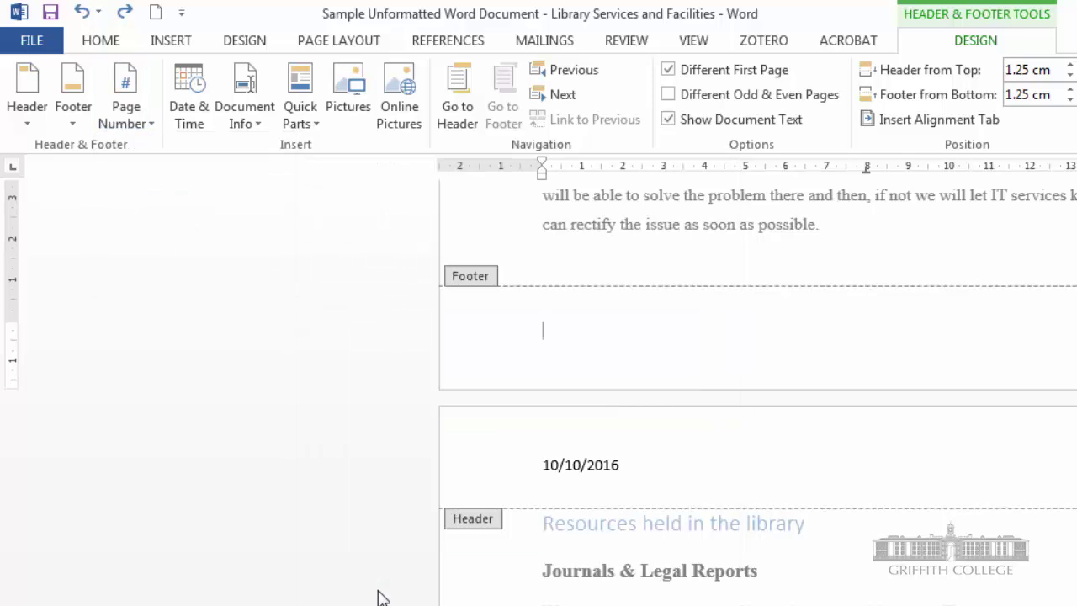
{"action": "scroll", "coordinate": [829, 281], "scroll_direction": "down", "scroll_amount": 15}
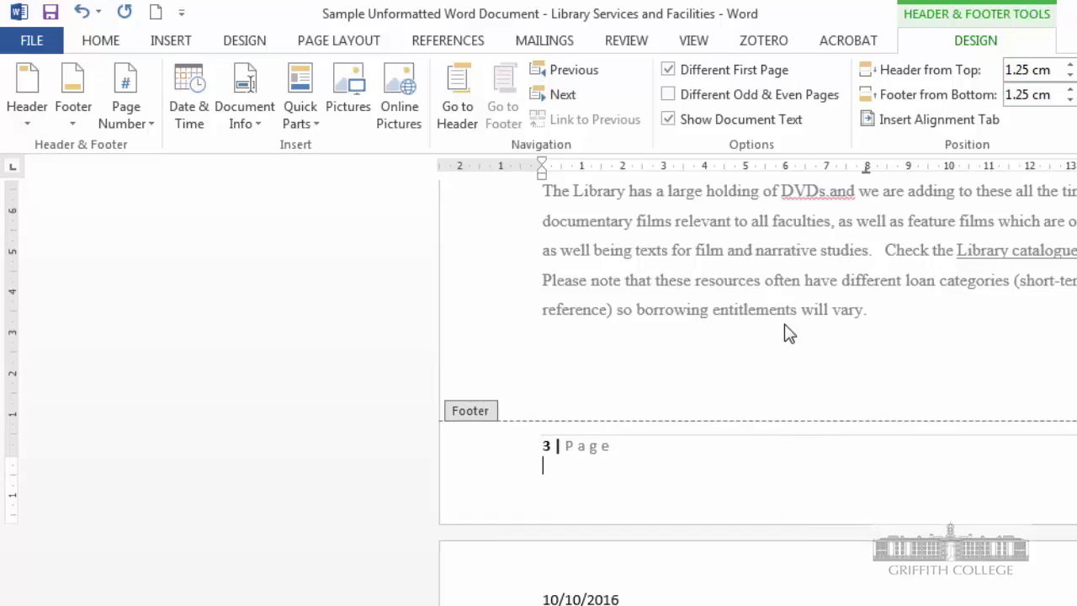
{"action": "double_click", "coordinate": [785, 324]}
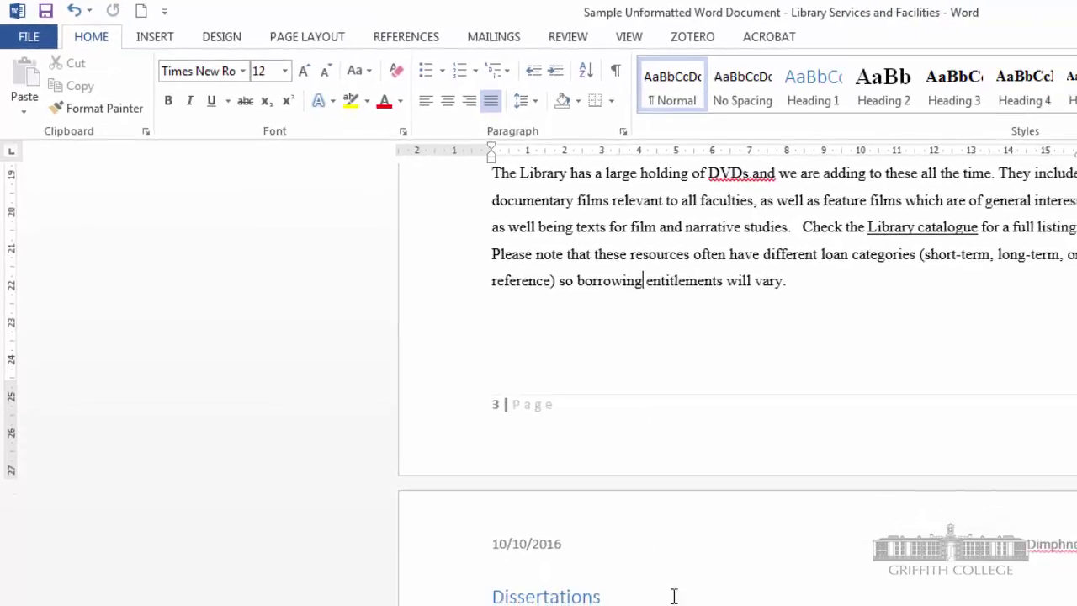
{"action": "scroll", "coordinate": [639, 505], "scroll_direction": "down", "scroll_amount": 15}
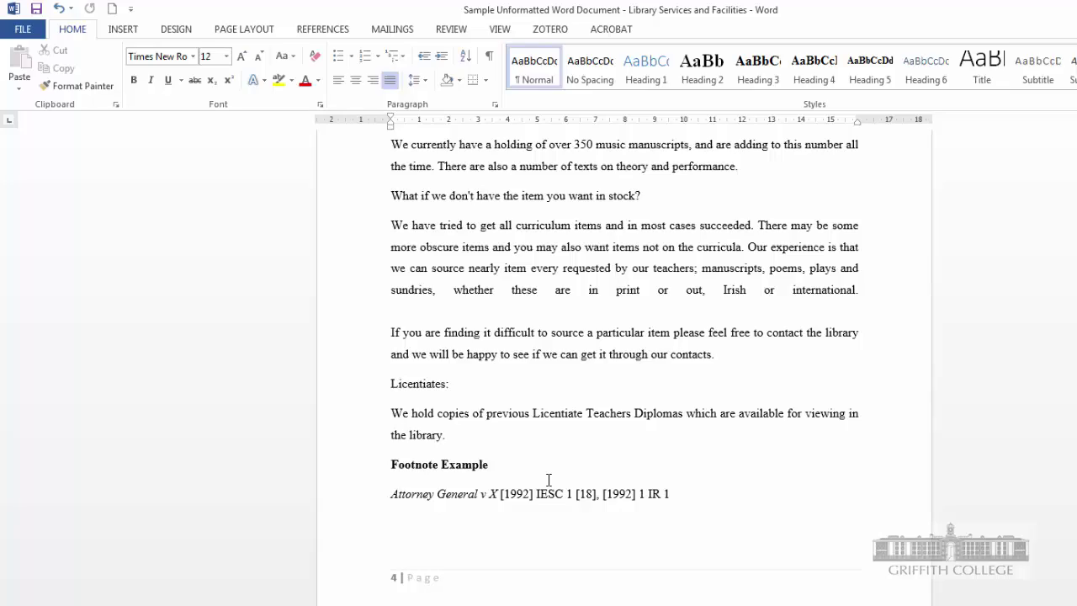
{"action": "scroll", "coordinate": [549, 480], "scroll_direction": "up", "scroll_amount": 20}
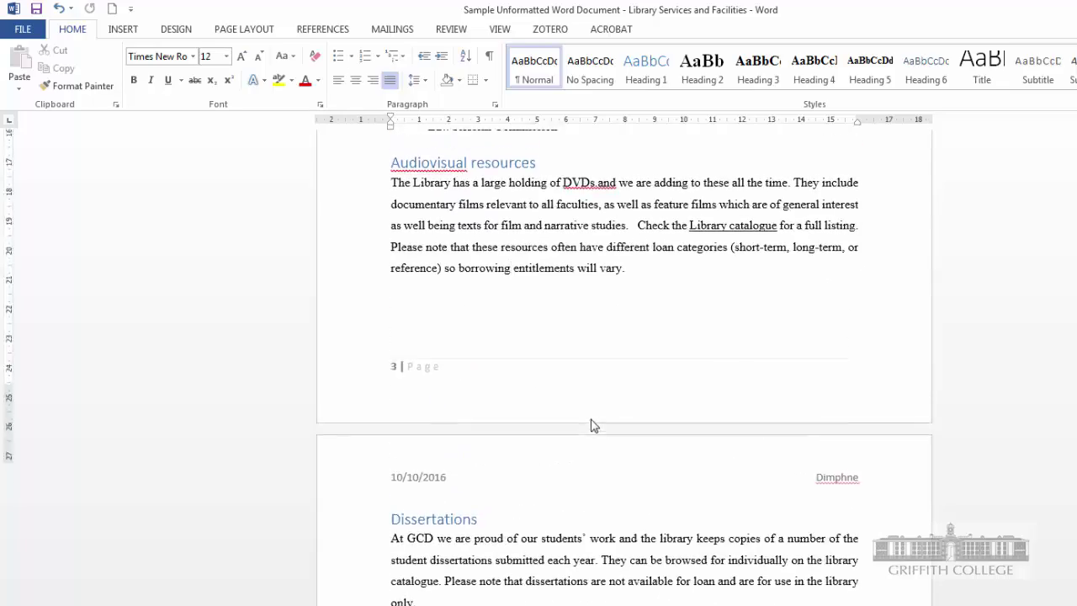
Step: Update the entire table of contents so that its headings and page numbers match the current document
{"action": "scroll", "coordinate": [591, 425], "scroll_direction": "up", "scroll_amount": 15}
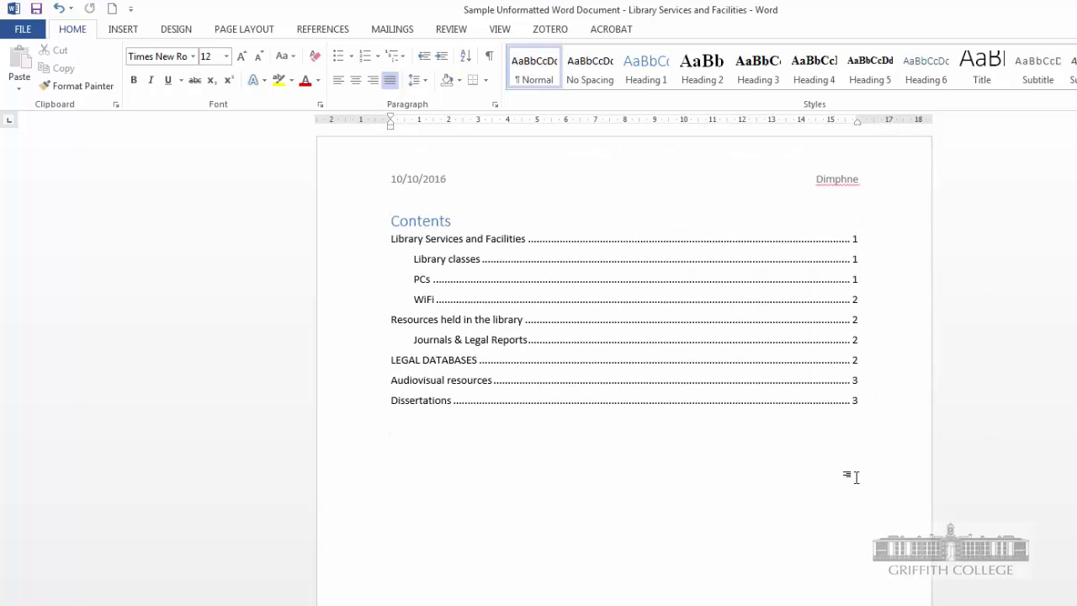
{"action": "scroll", "coordinate": [497, 402], "scroll_direction": "up", "scroll_amount": 3}
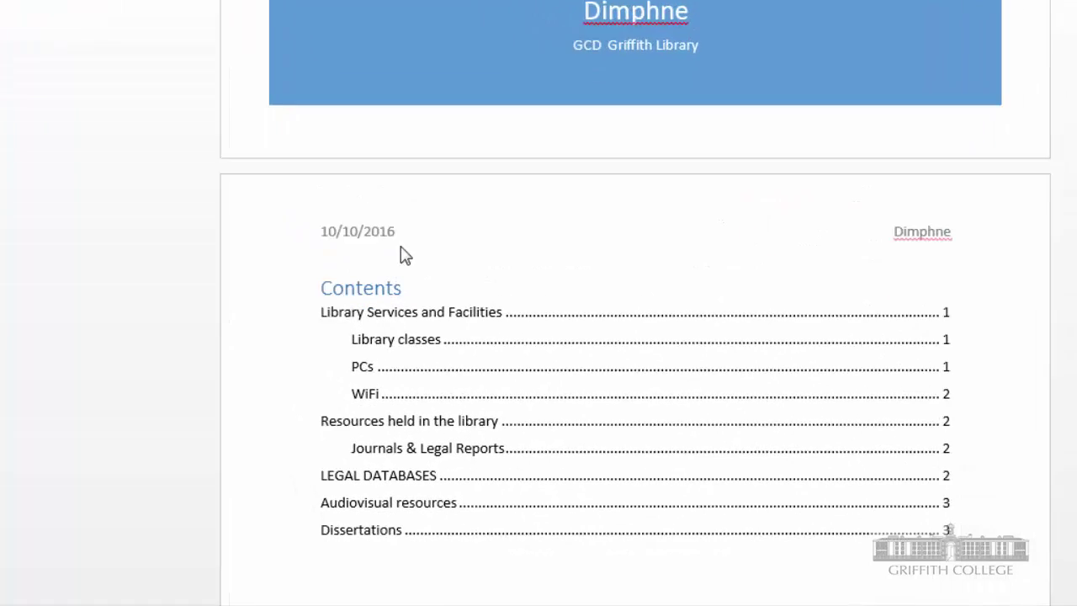
{"action": "left_click", "coordinate": [385, 288]}
{"action": "left_click", "coordinate": [390, 259]}
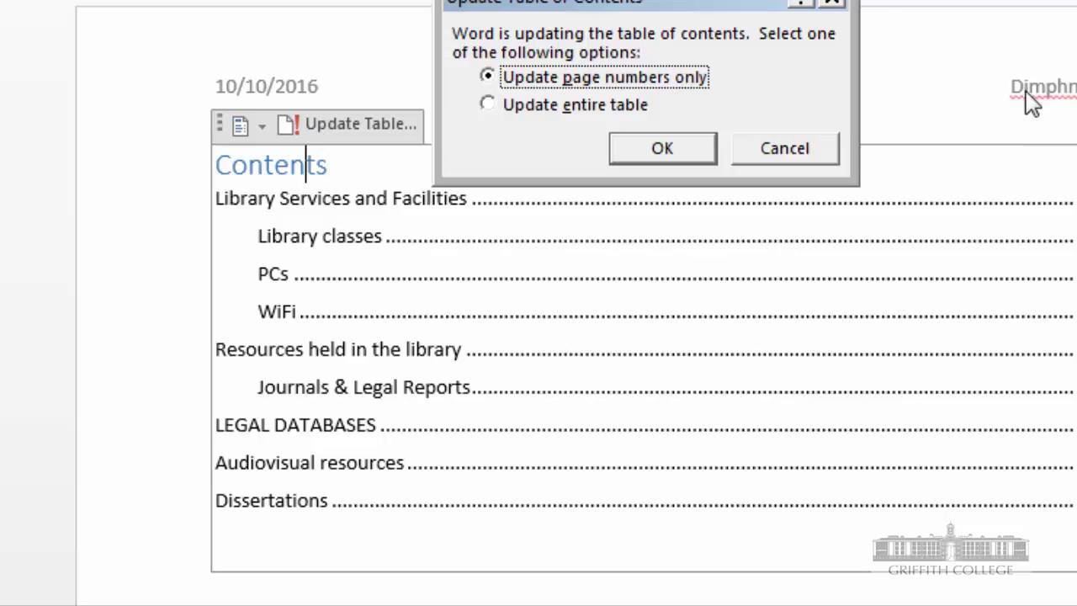
{"action": "left_click", "coordinate": [572, 115]}
{"action": "left_click", "coordinate": [643, 151]}
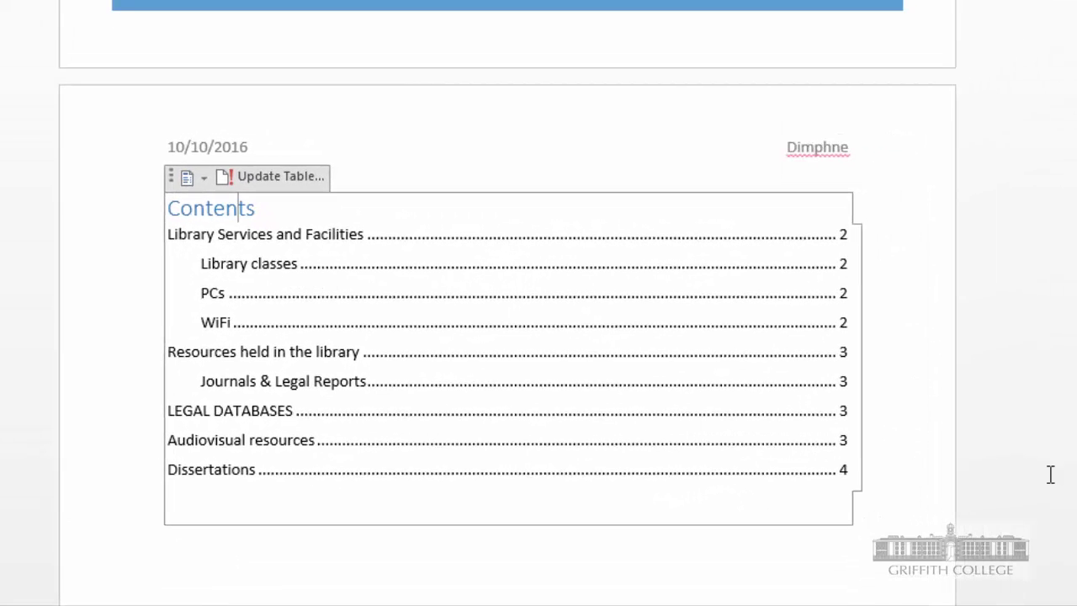
{"action": "left_click", "coordinate": [814, 468]}
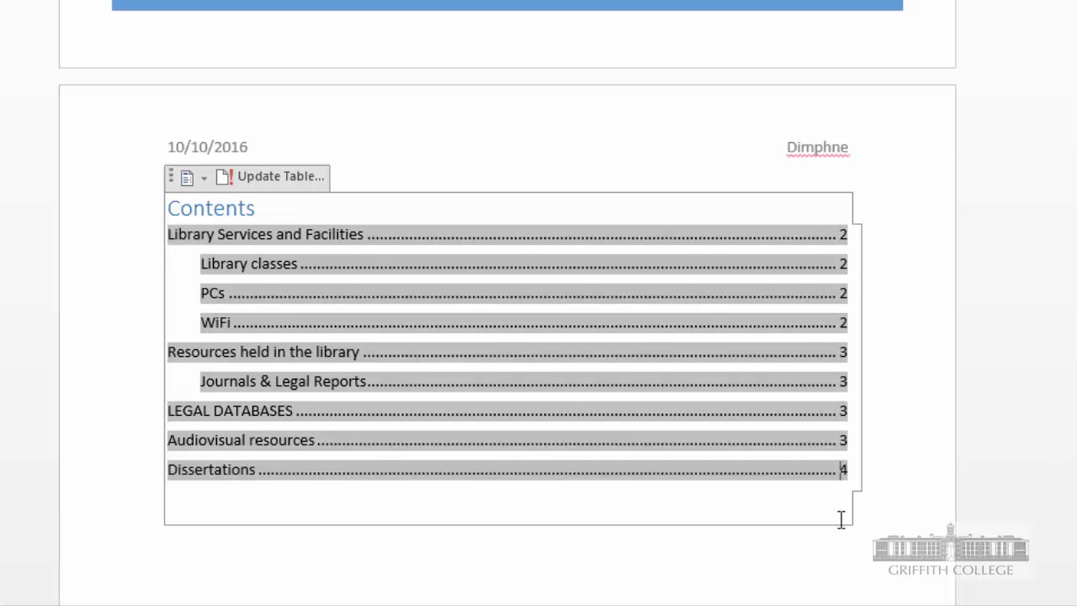
{"action": "left_click", "coordinate": [491, 510]}
{"action": "scroll", "coordinate": [491, 488], "scroll_direction": "down", "scroll_amount": 3}
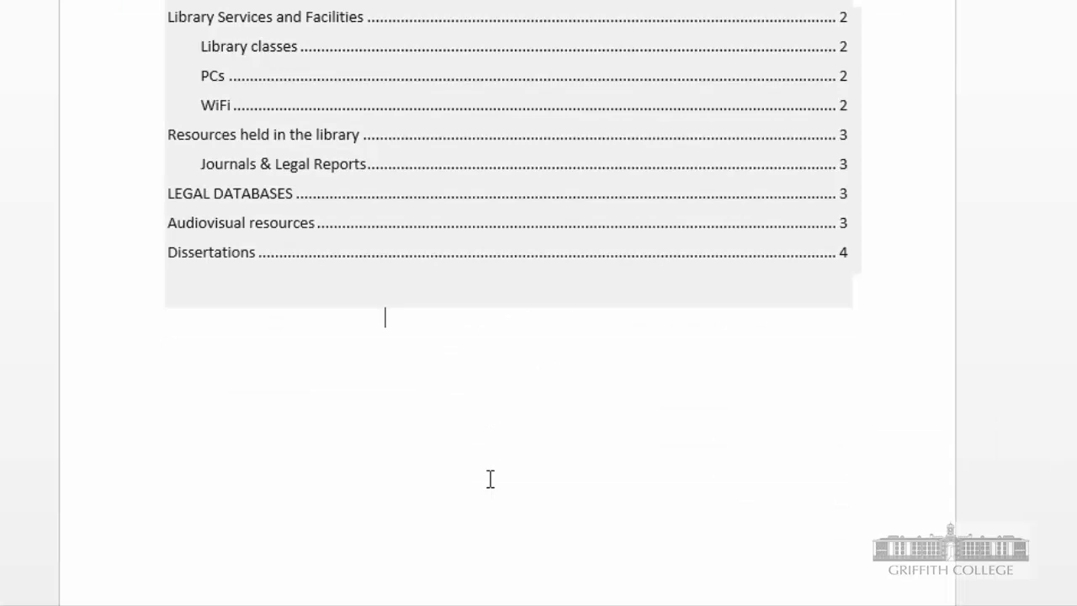
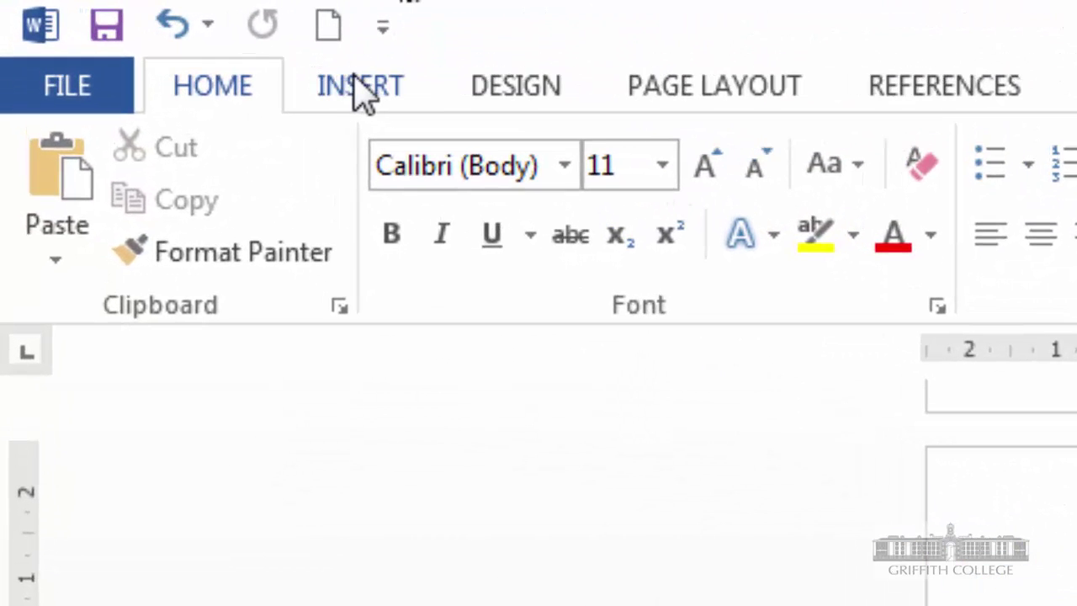
{"action": "left_click", "coordinate": [360, 87]}
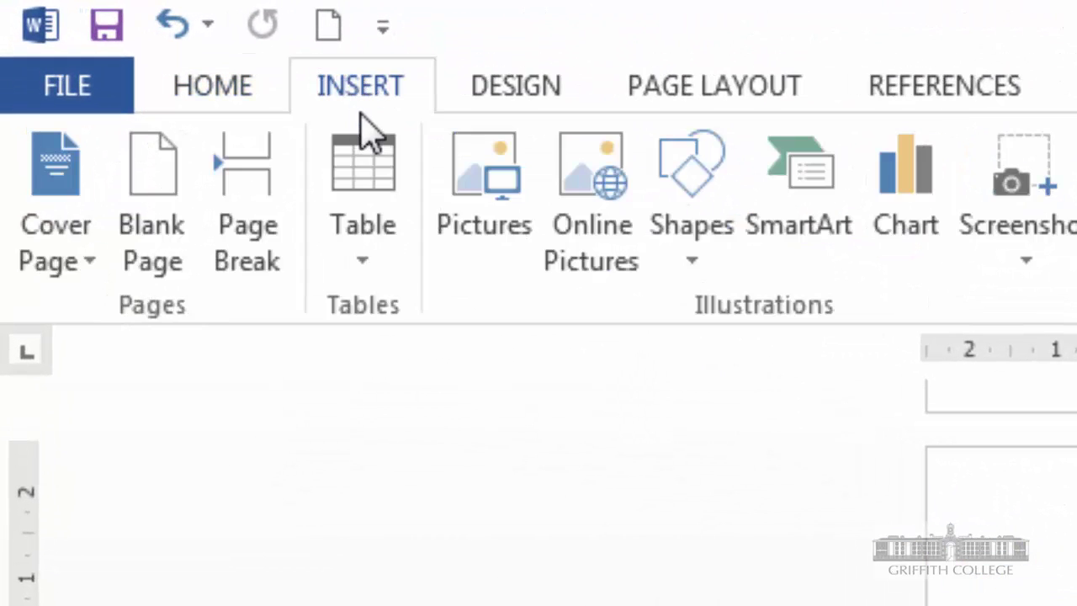
{"action": "left_click", "coordinate": [465, 189]}
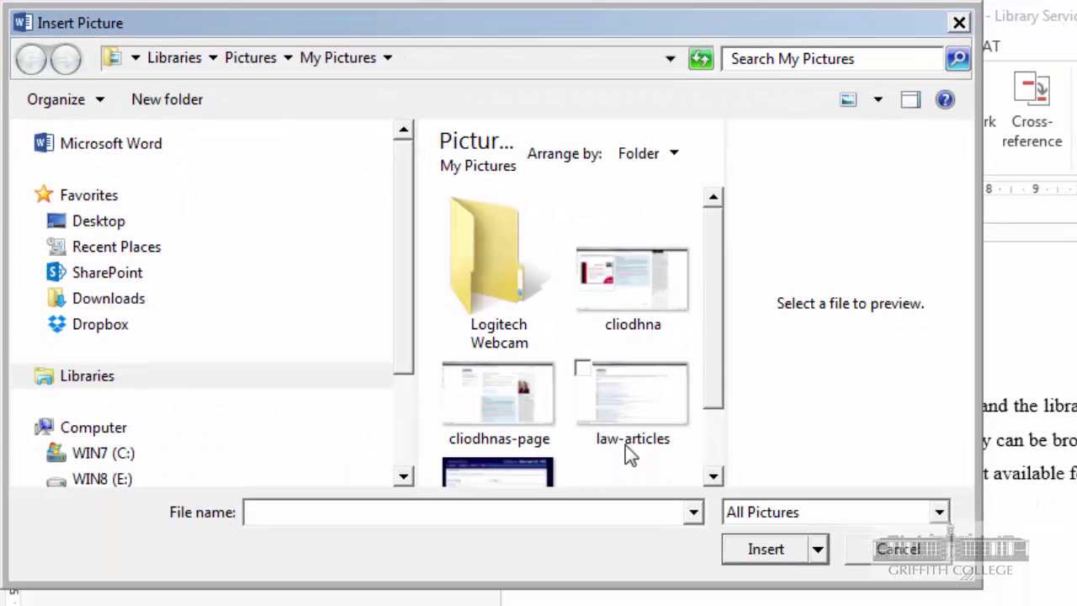
{"action": "left_click", "coordinate": [905, 551]}
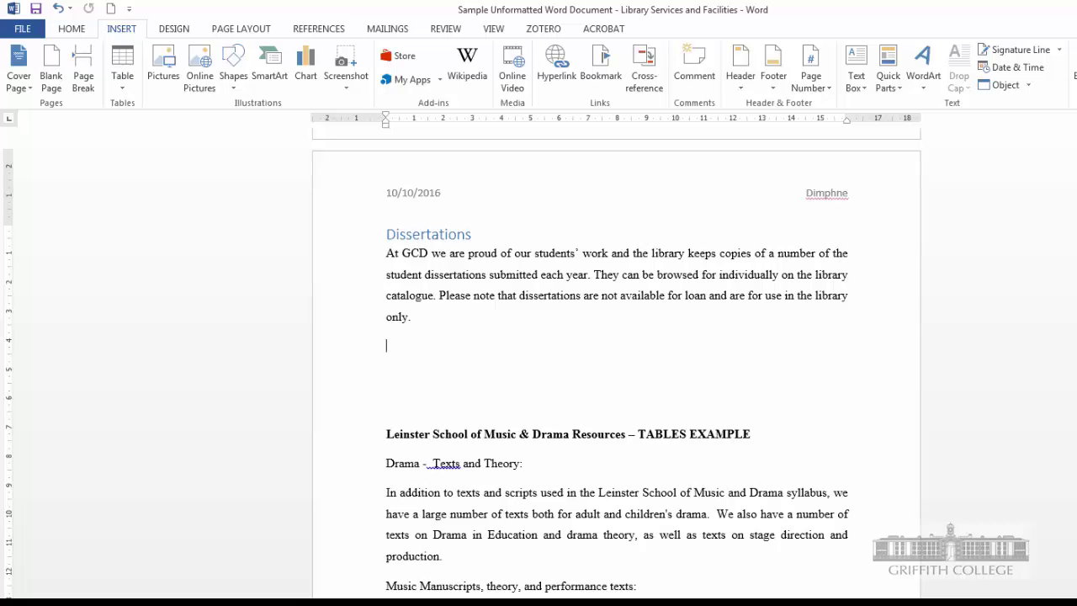
Step: Switch to Chrome and copy the image of the woman using a laptop in a library from the "legal databases" image results
{"action": "key", "text": "alt+Tab"}
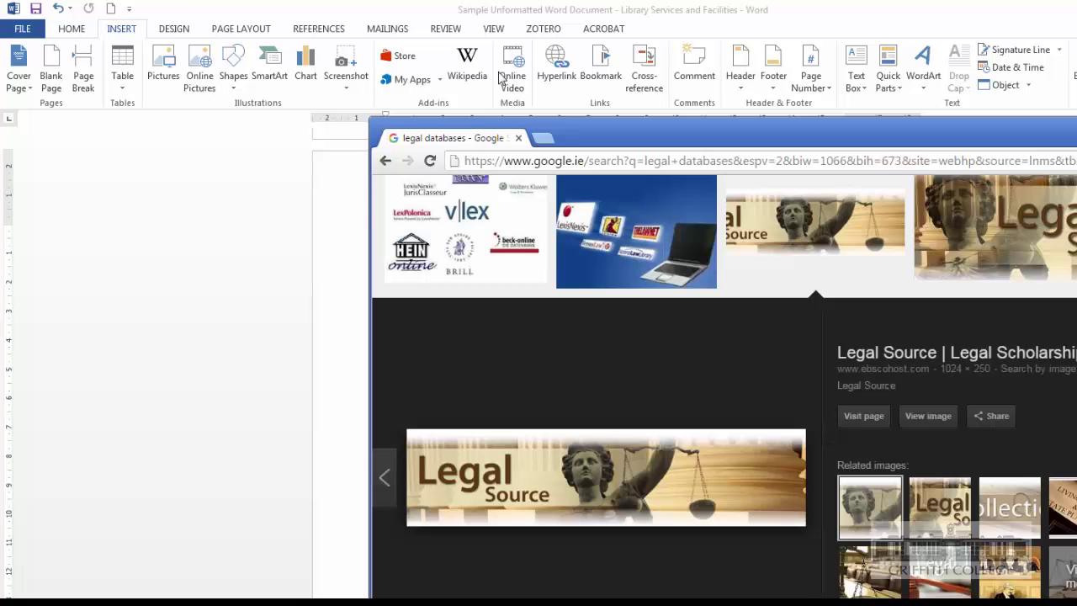
{"action": "scroll", "coordinate": [614, 255], "scroll_direction": "up", "scroll_amount": 2}
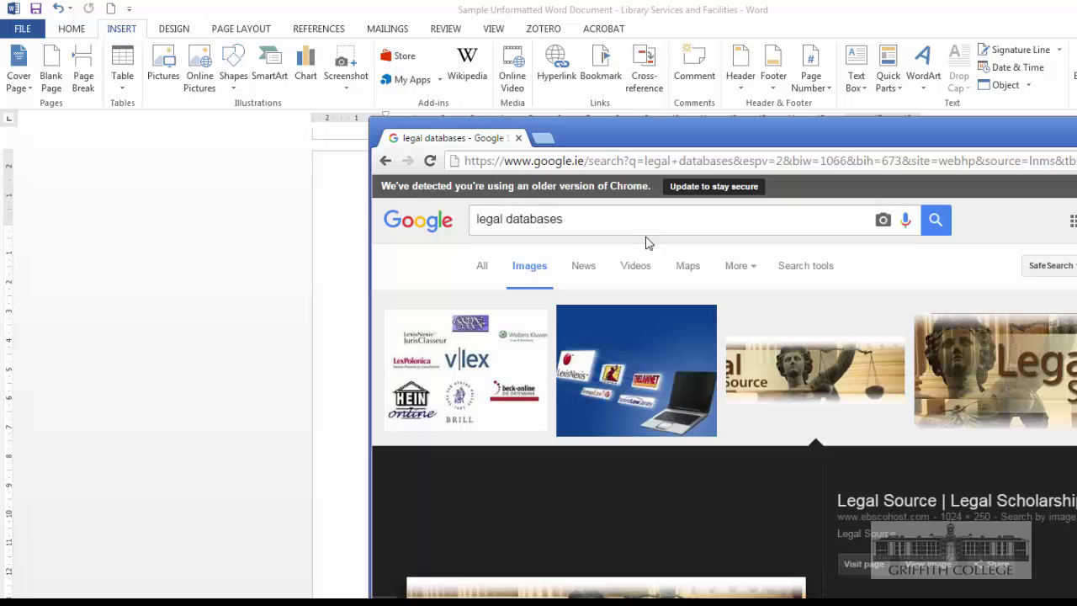
{"action": "scroll", "coordinate": [1017, 286], "scroll_direction": "down", "scroll_amount": 10}
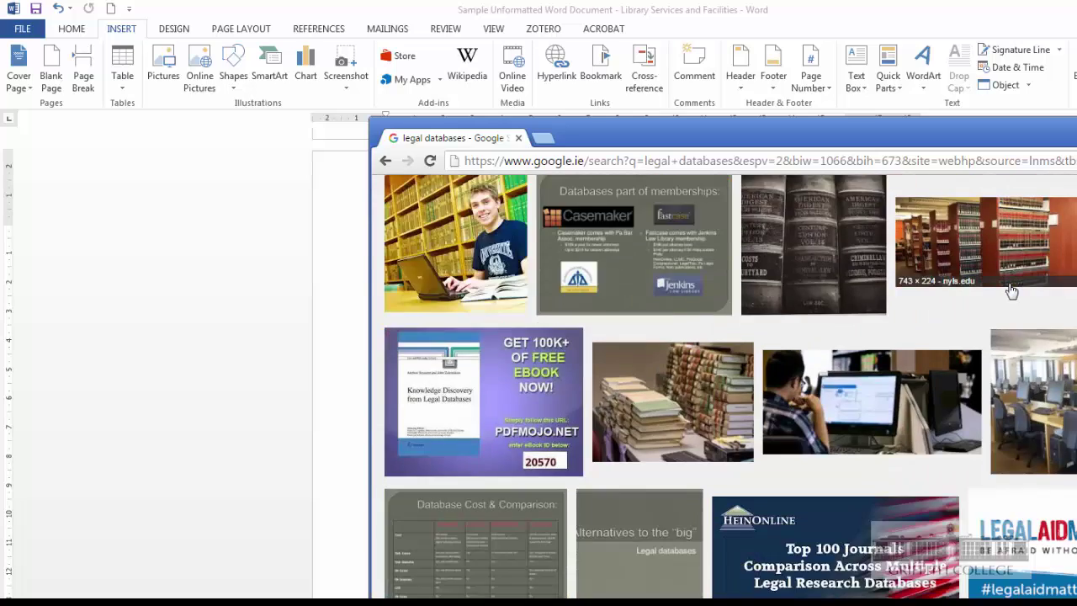
{"action": "scroll", "coordinate": [1012, 290], "scroll_direction": "down", "scroll_amount": 5}
{"action": "scroll", "coordinate": [842, 298], "scroll_direction": "up", "scroll_amount": 3}
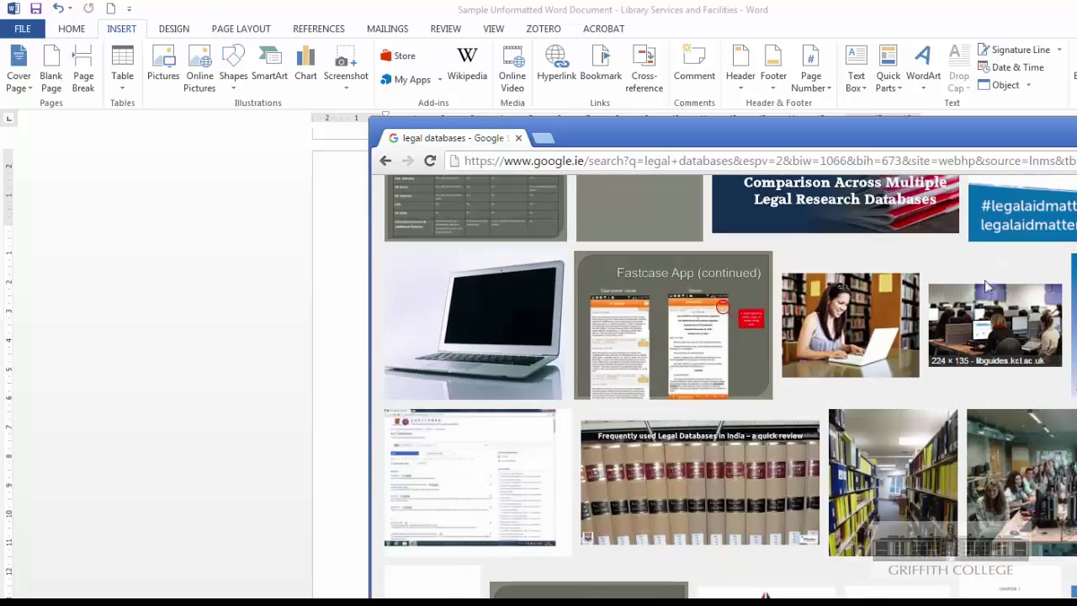
{"action": "right_click", "coordinate": [826, 300]}
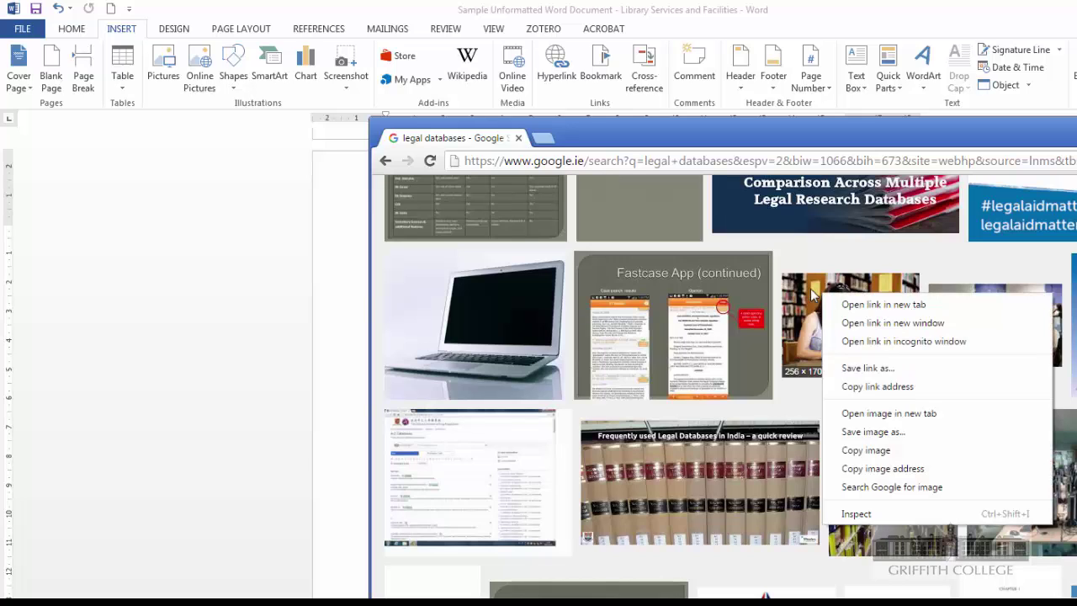
{"action": "left_click", "coordinate": [847, 245]}
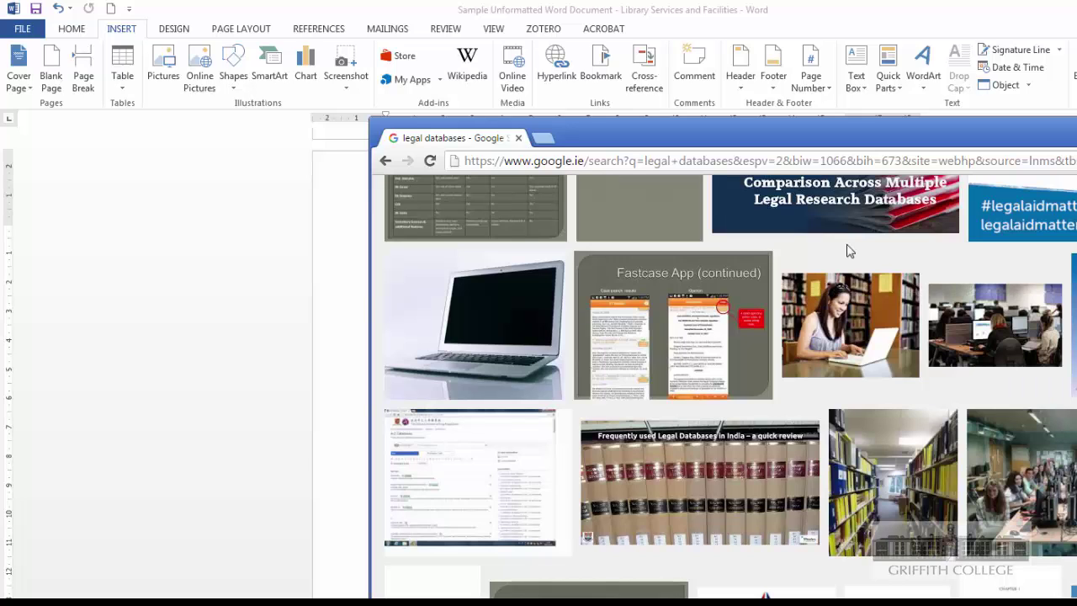
{"action": "right_click", "coordinate": [873, 335]}
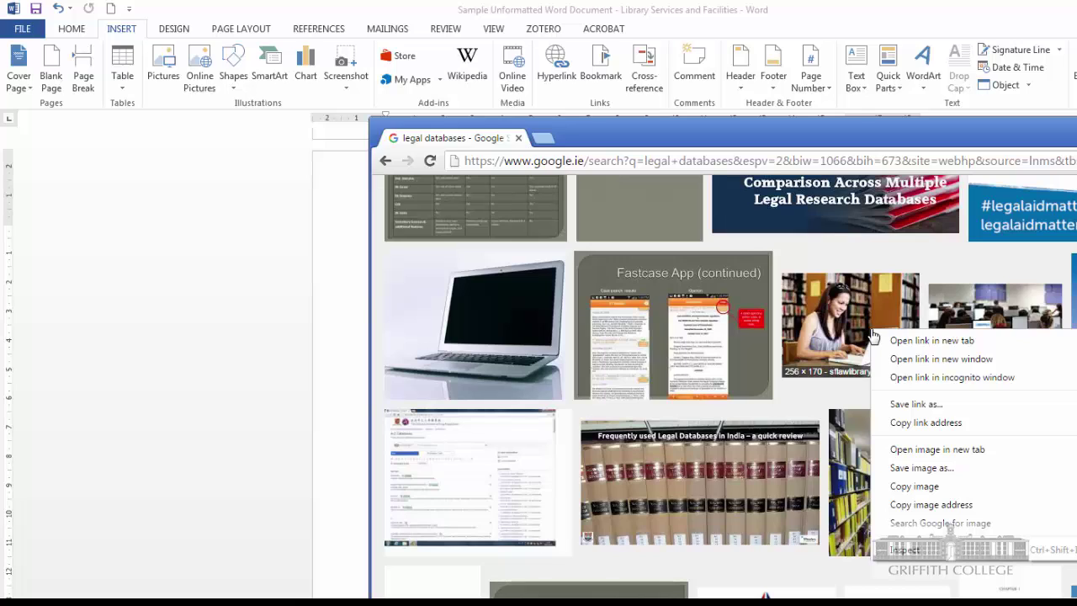
{"action": "left_click", "coordinate": [915, 486]}
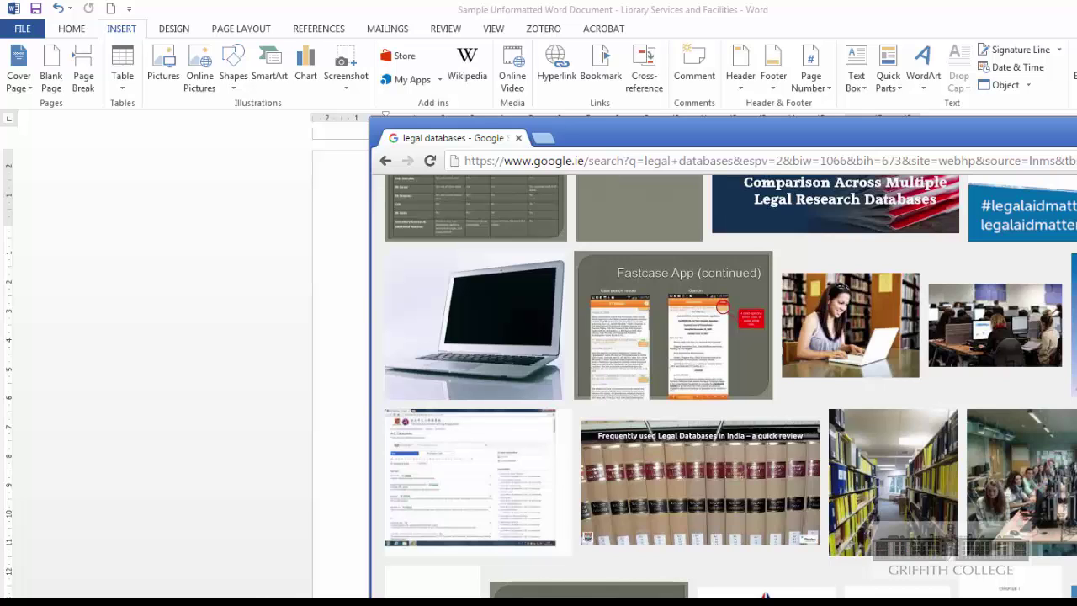
Step: Switch back to Word, paste the copied image below the Dissertations paragraph, and remove a blank line beneath it
{"action": "left_click", "coordinate": [243, 536]}
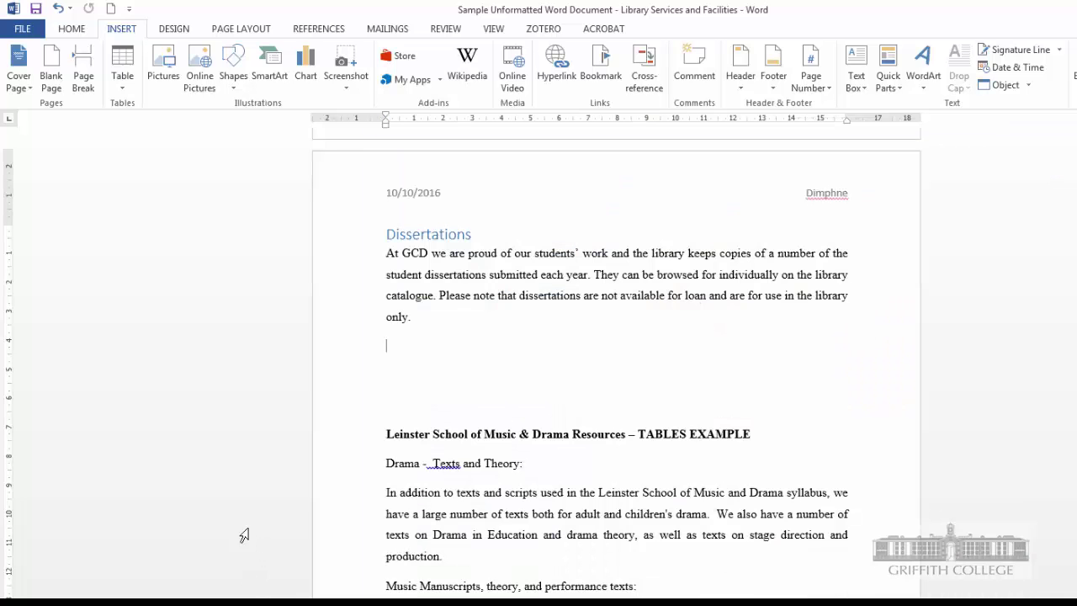
{"action": "right_click", "coordinate": [411, 347]}
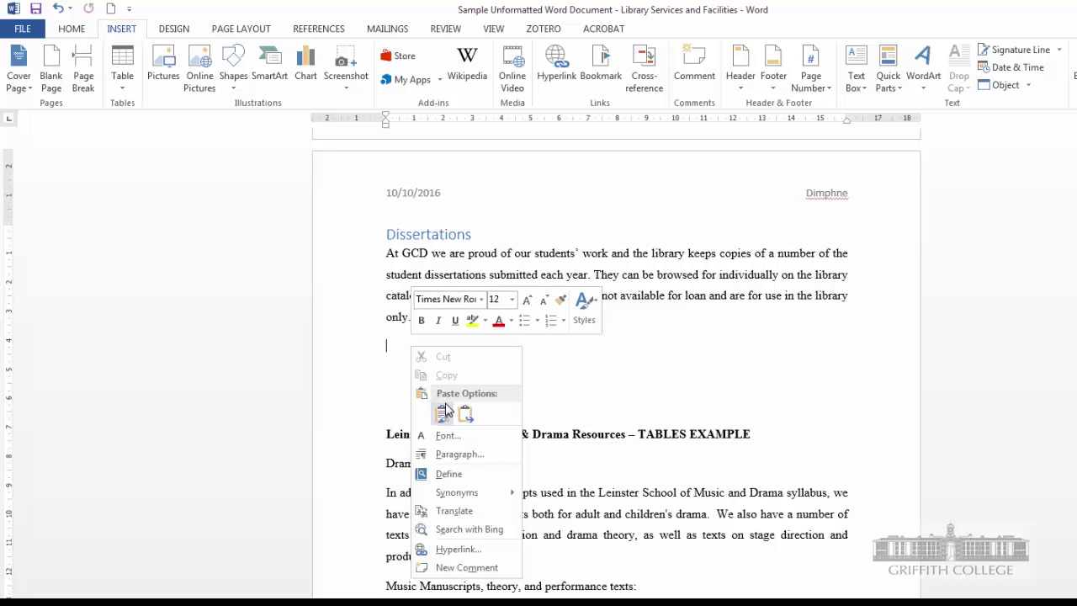
{"action": "left_click", "coordinate": [382, 348]}
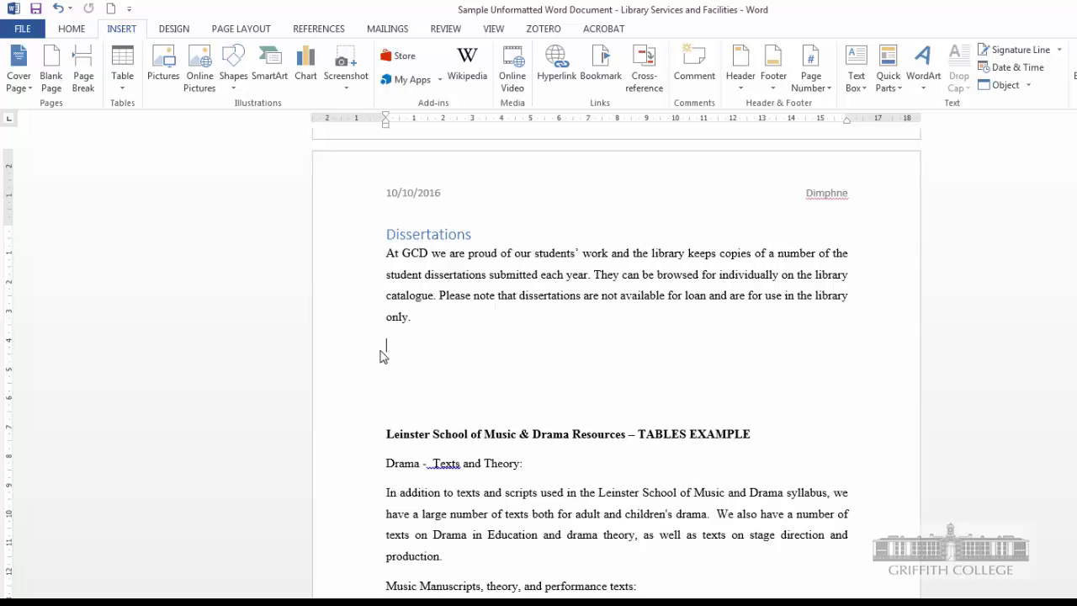
{"action": "key", "text": "ctrl+v"}
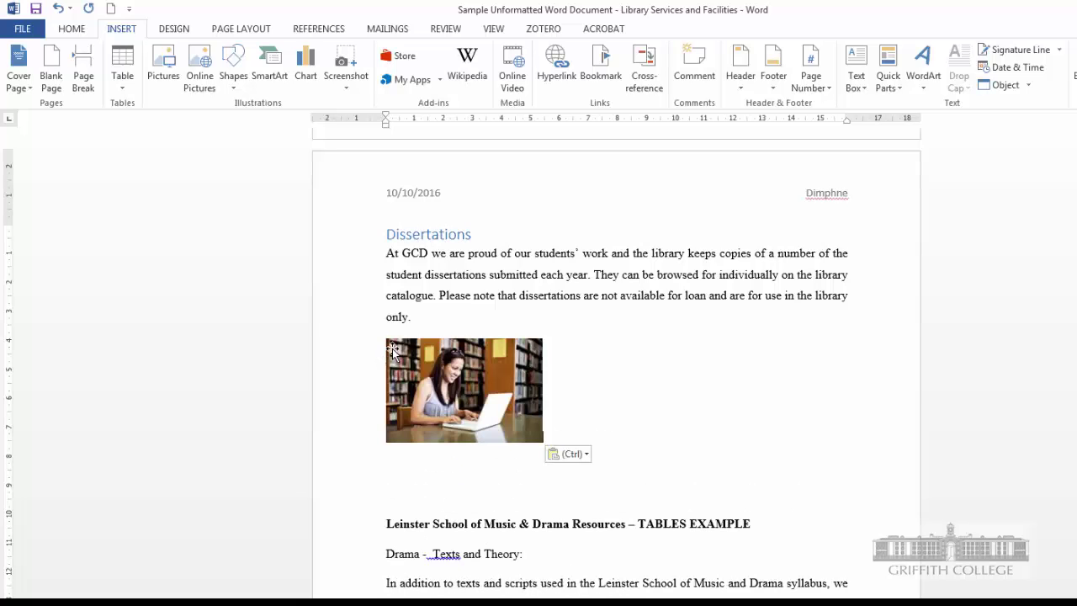
{"action": "left_click", "coordinate": [417, 451]}
{"action": "key", "text": "Delete"}
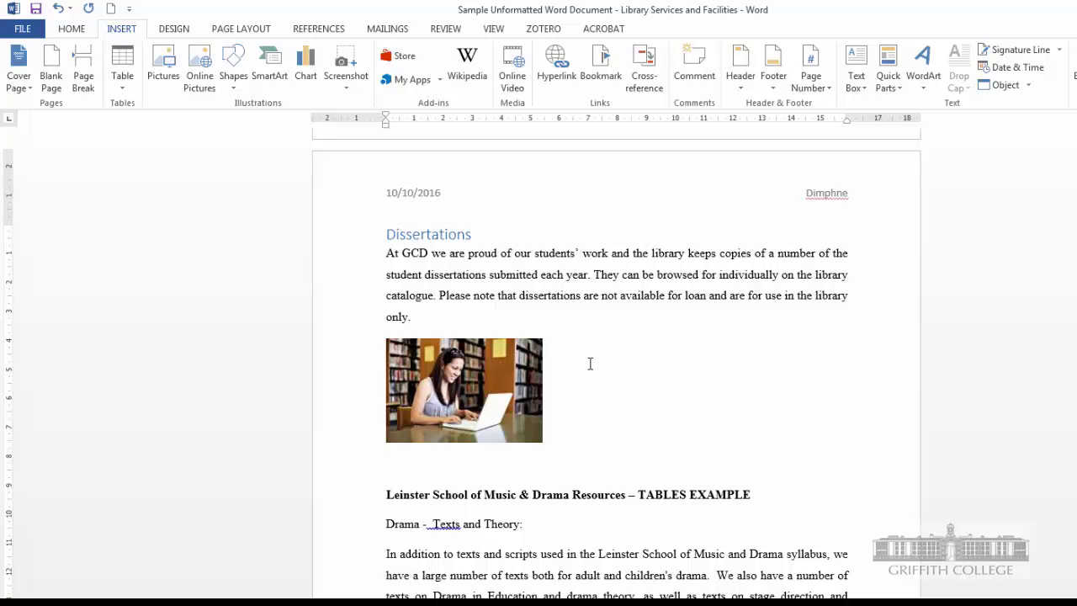
Step: Shrink the pasted picture proportionally to about 3.81 cm wide and 2.54 cm high
{"action": "left_click", "coordinate": [511, 400]}
{"action": "left_click_drag", "start_coordinate": [543, 443], "coordinate": [498, 413]}
{"action": "left_click", "coordinate": [548, 380]}
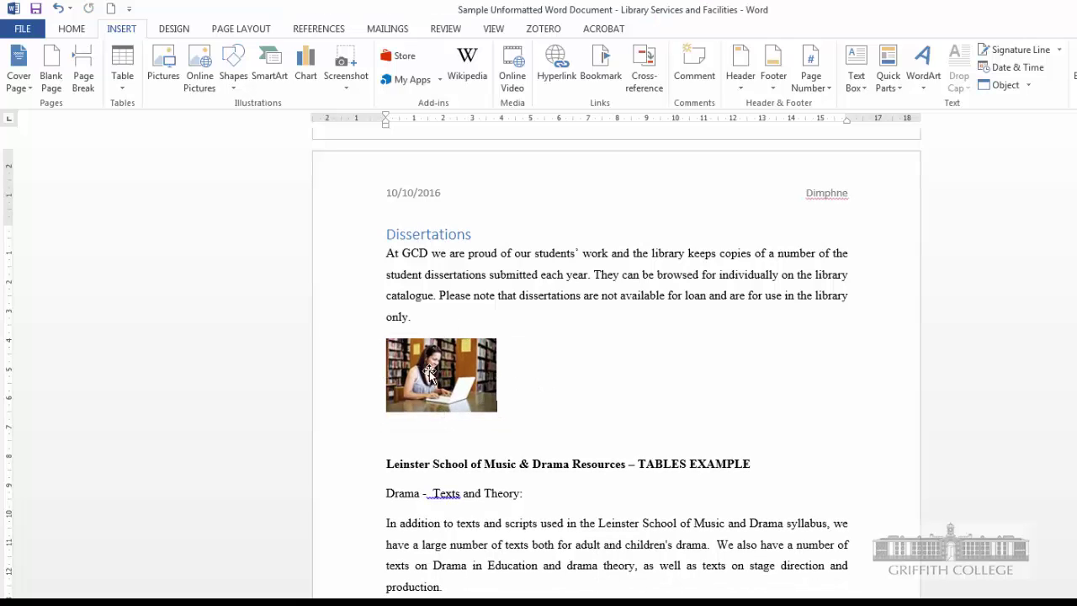
Step: Try the reflected rounded picture style on the library picture, and finally apply the black-framed oval style with a shadow
{"action": "left_click", "coordinate": [430, 372]}
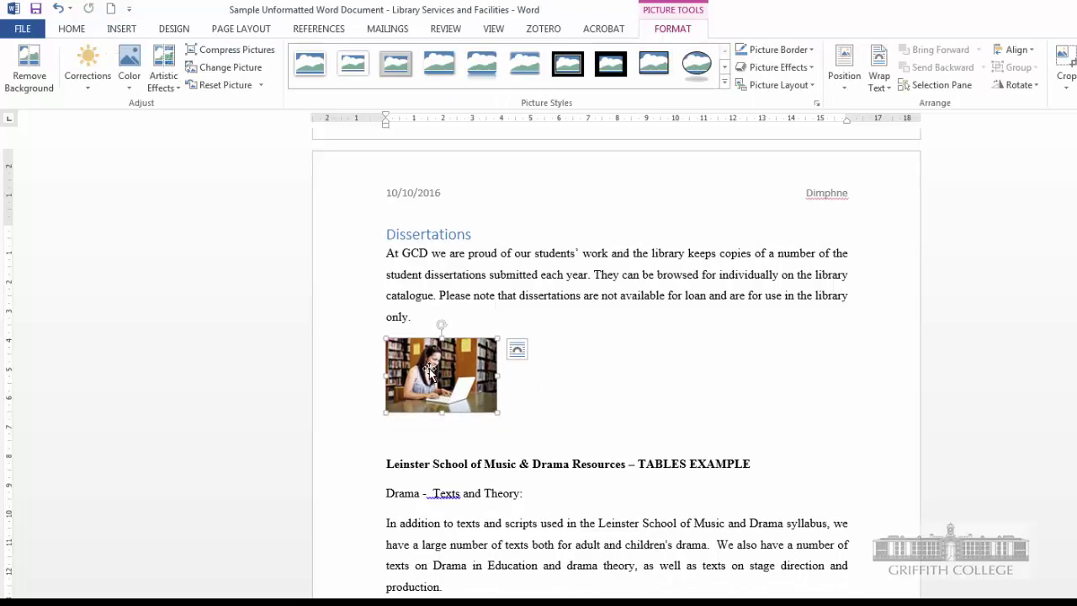
{"action": "left_click", "coordinate": [567, 522]}
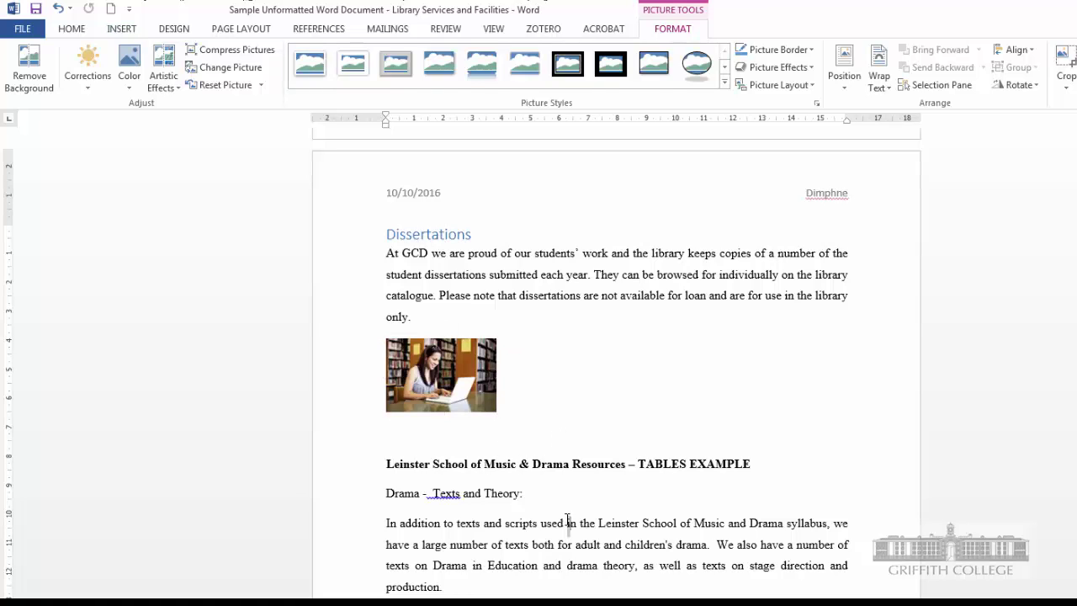
{"action": "left_click", "coordinate": [409, 361]}
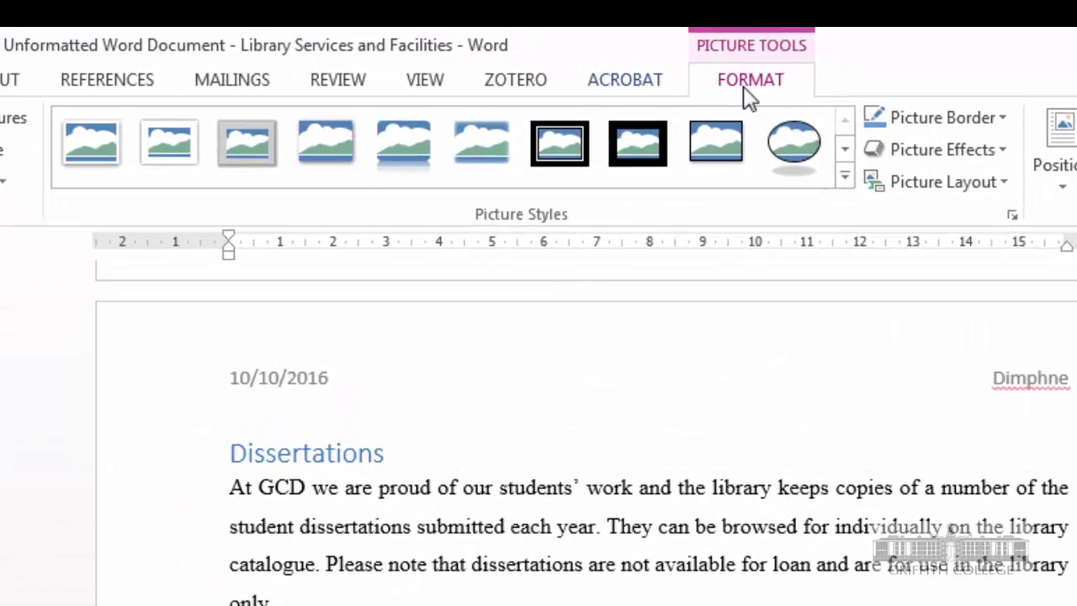
{"action": "left_click", "coordinate": [784, 135]}
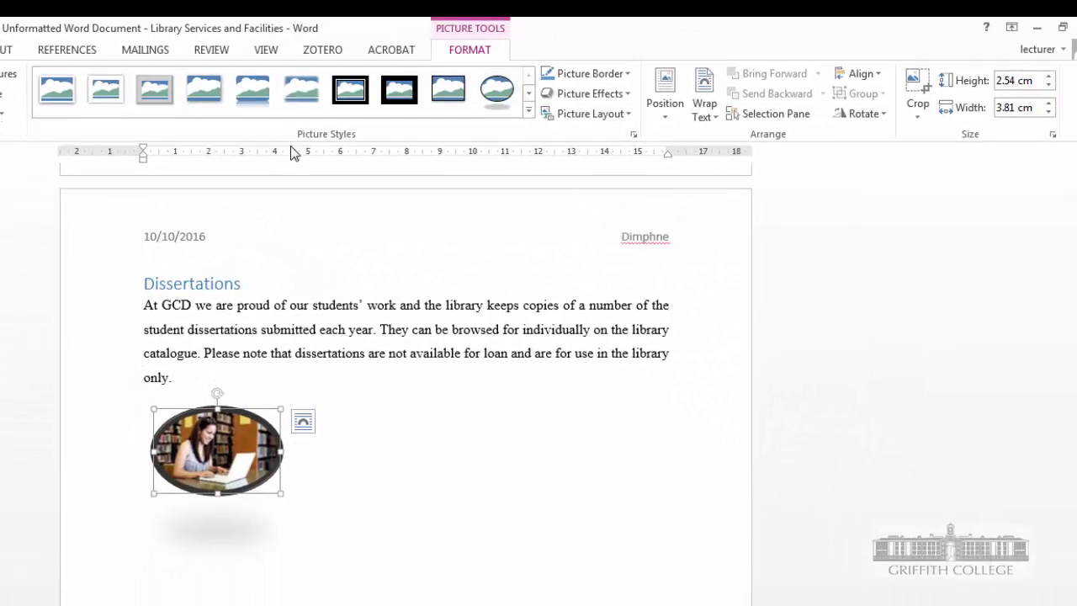
{"action": "left_click", "coordinate": [261, 93]}
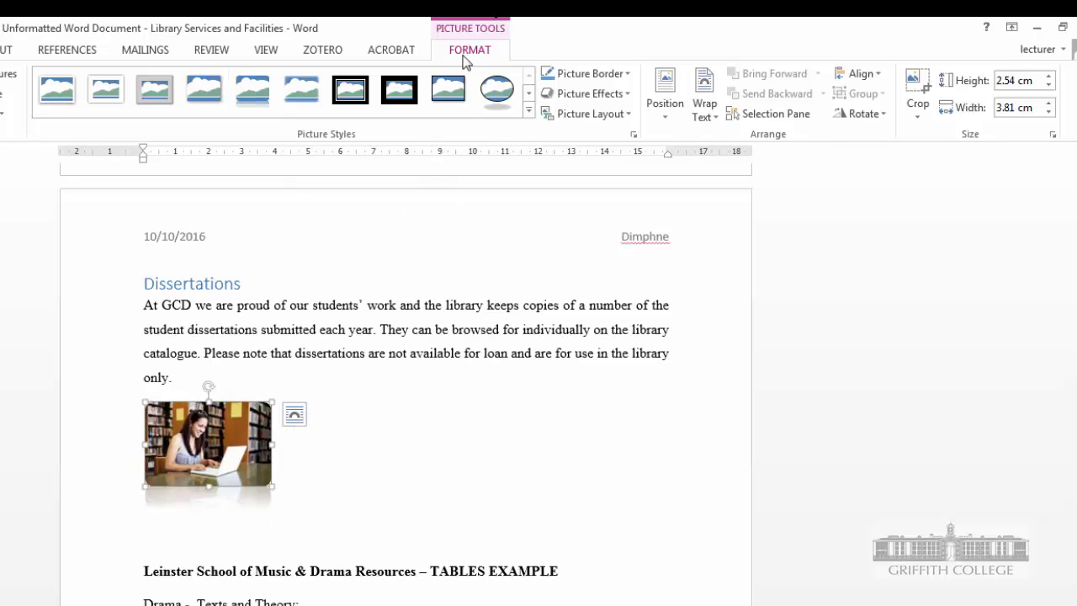
{"action": "left_click", "coordinate": [488, 97]}
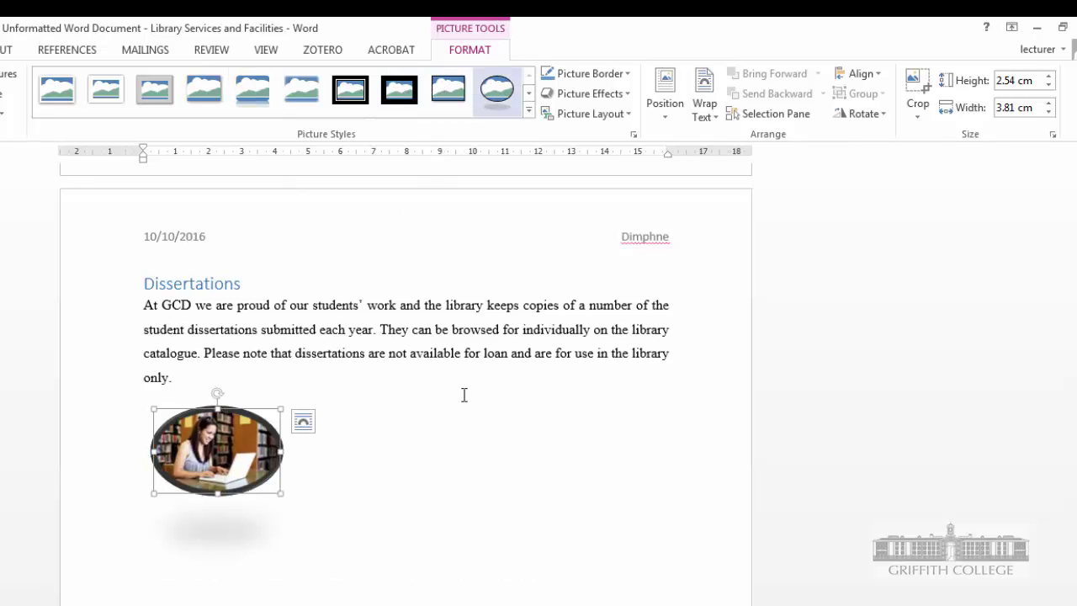
{"action": "left_click", "coordinate": [477, 468]}
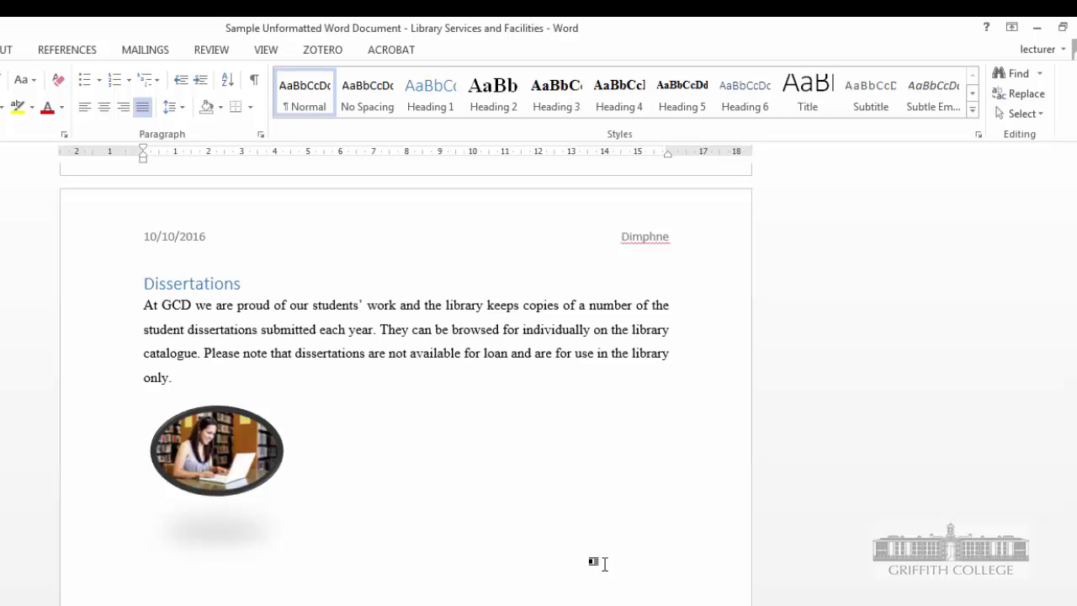
Step: Move the oval picture up into the first line of the Dissertations paragraph, between "GC" and "D"
{"action": "left_click_drag", "start_coordinate": [261, 398], "coordinate": [258, 306]}
{"action": "left_click_drag", "start_coordinate": [324, 337], "coordinate": [187, 416]}
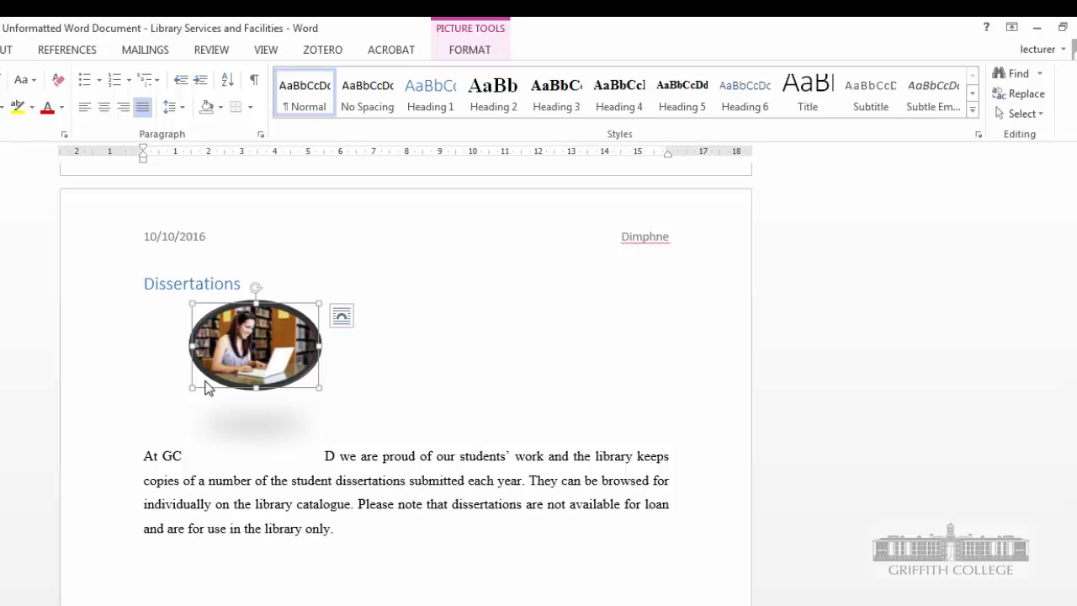
{"action": "left_click", "coordinate": [350, 418]}
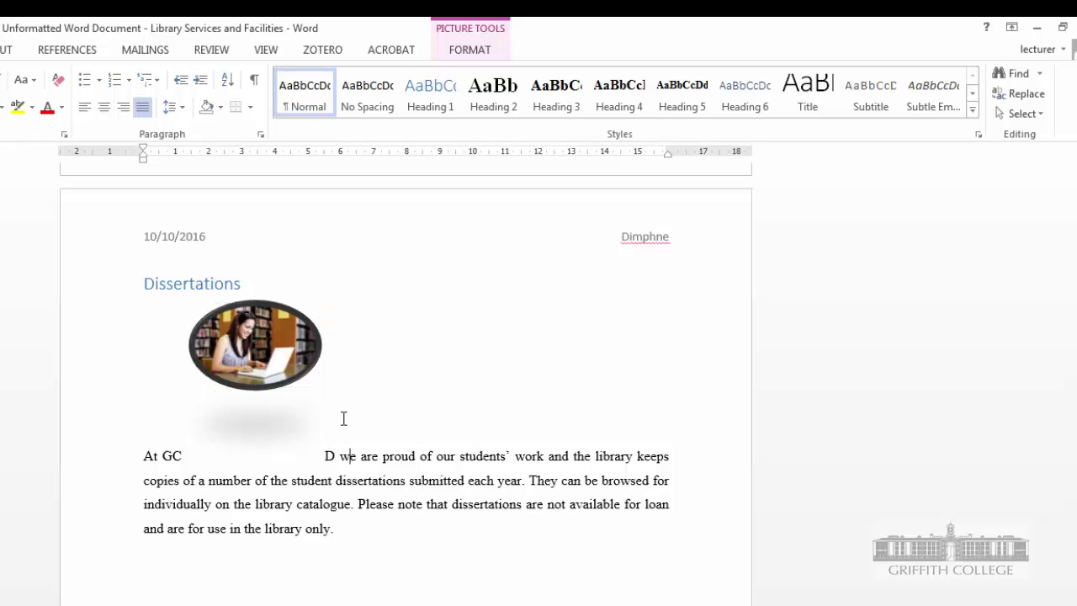
Step: Set the oval picture's text wrapping to Square so the Dissertations paragraph flows around it
{"action": "left_click", "coordinate": [282, 345]}
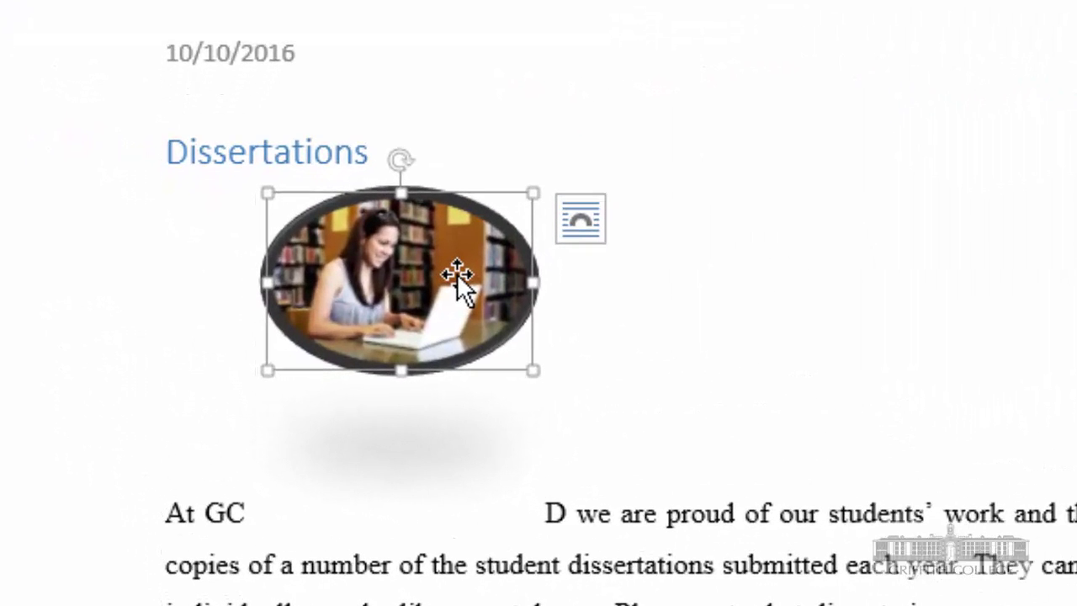
{"action": "right_click", "coordinate": [457, 273]}
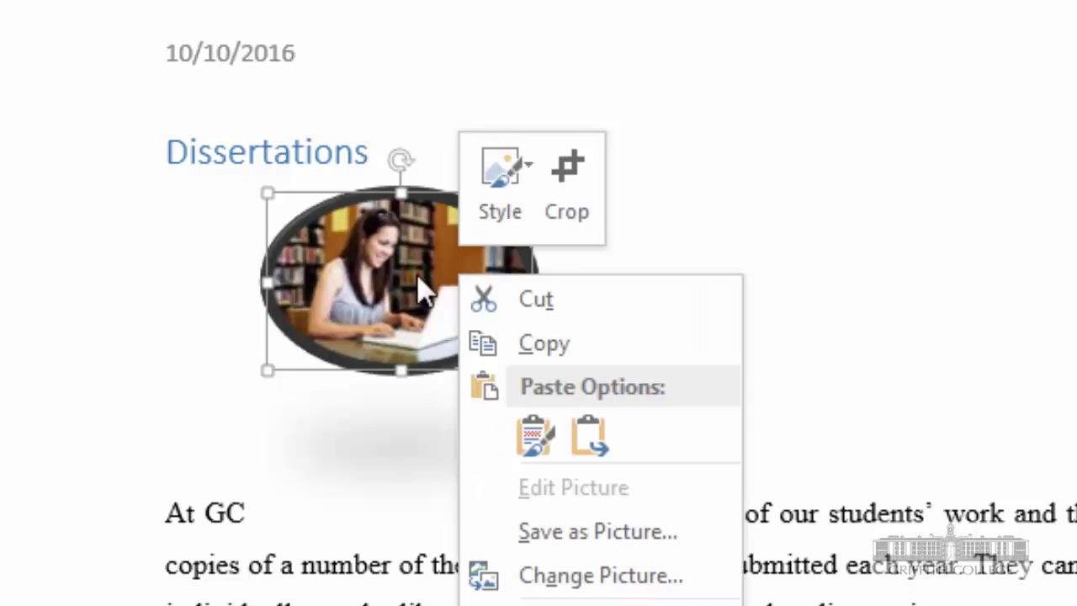
{"action": "key", "text": "Escape"}
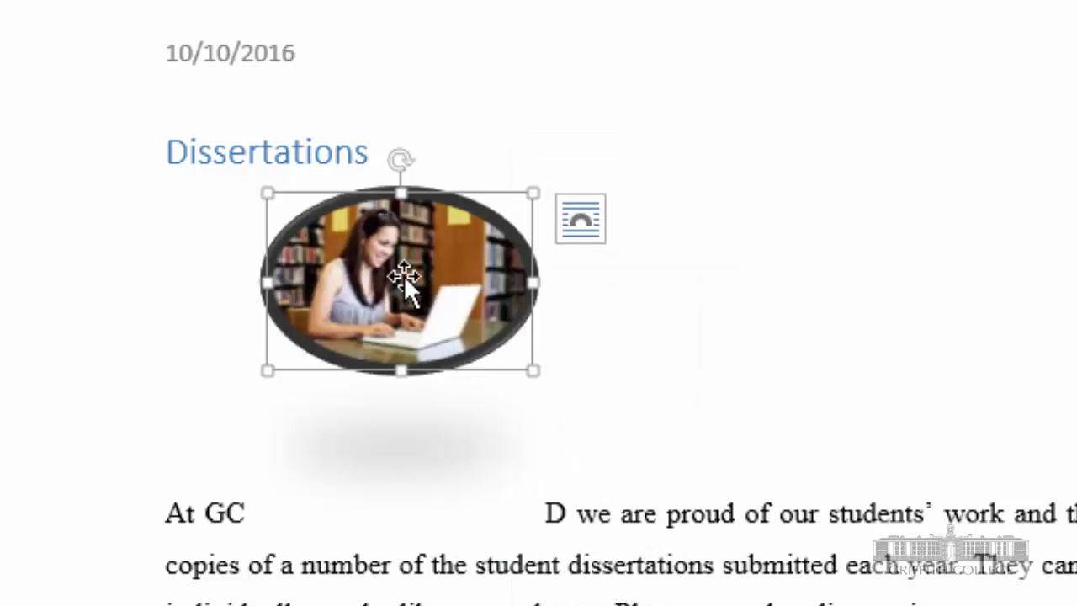
{"action": "left_click", "coordinate": [582, 220]}
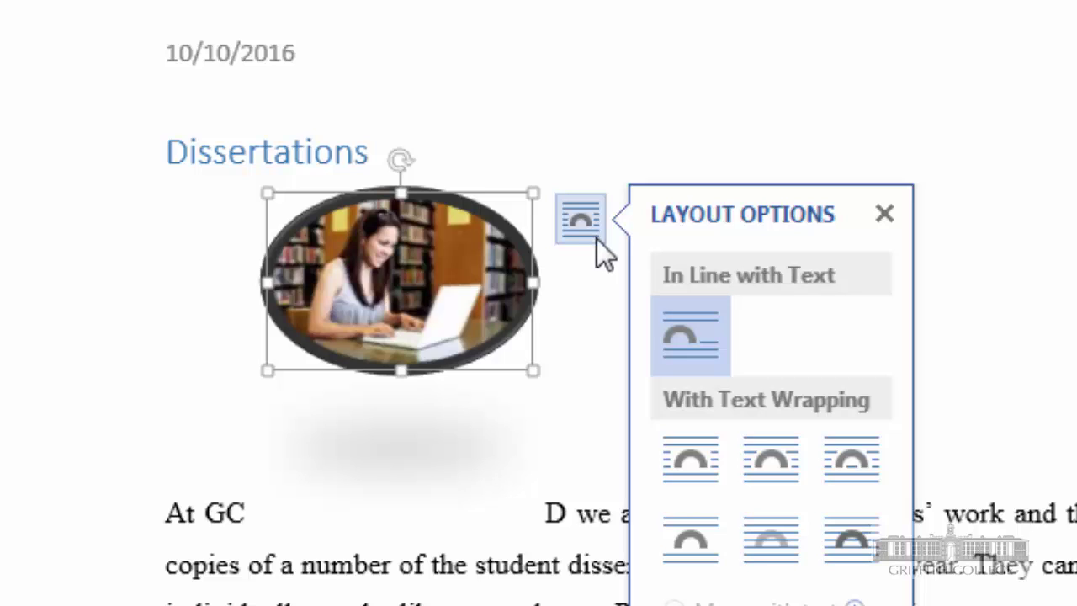
{"action": "left_click", "coordinate": [712, 474]}
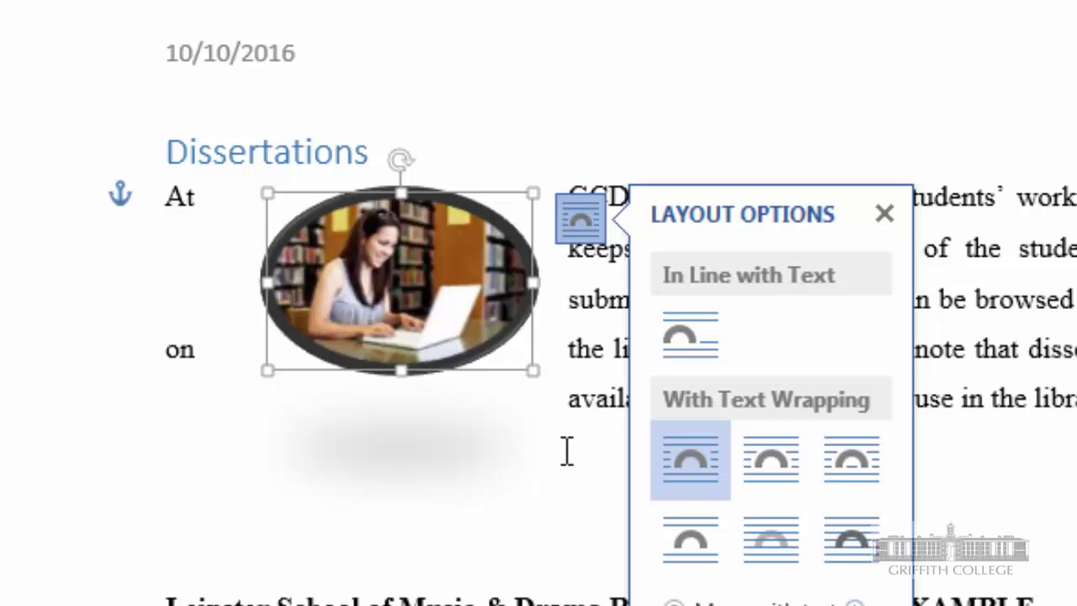
{"action": "left_click", "coordinate": [552, 450]}
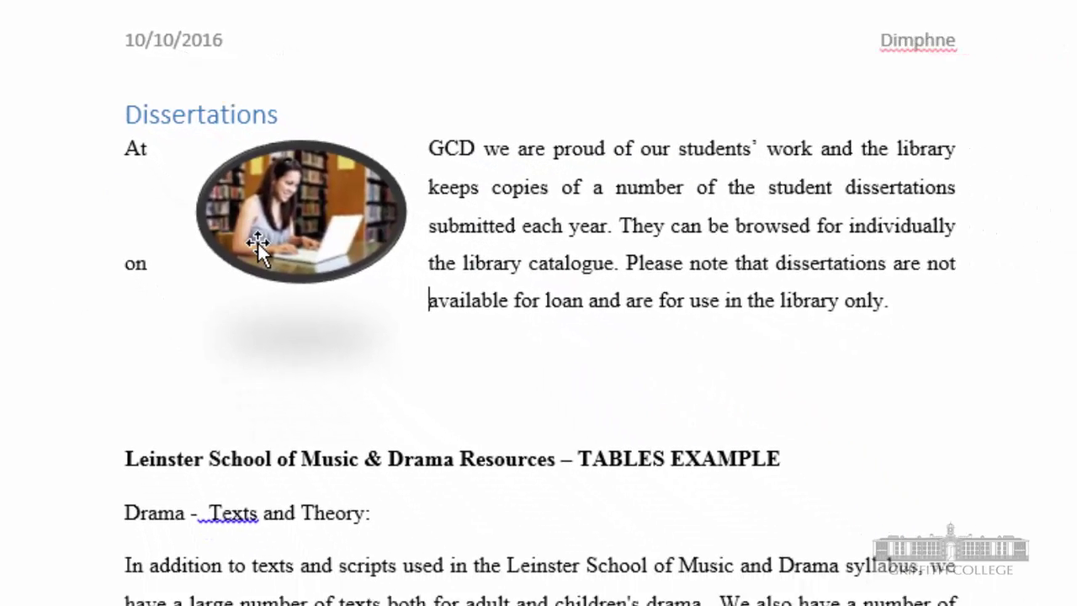
Step: Move the oval picture to the left margin, beside the start of the Dissertations paragraph
{"action": "left_click", "coordinate": [261, 244]}
{"action": "left_click_drag", "start_coordinate": [261, 245], "coordinate": [183, 244]}
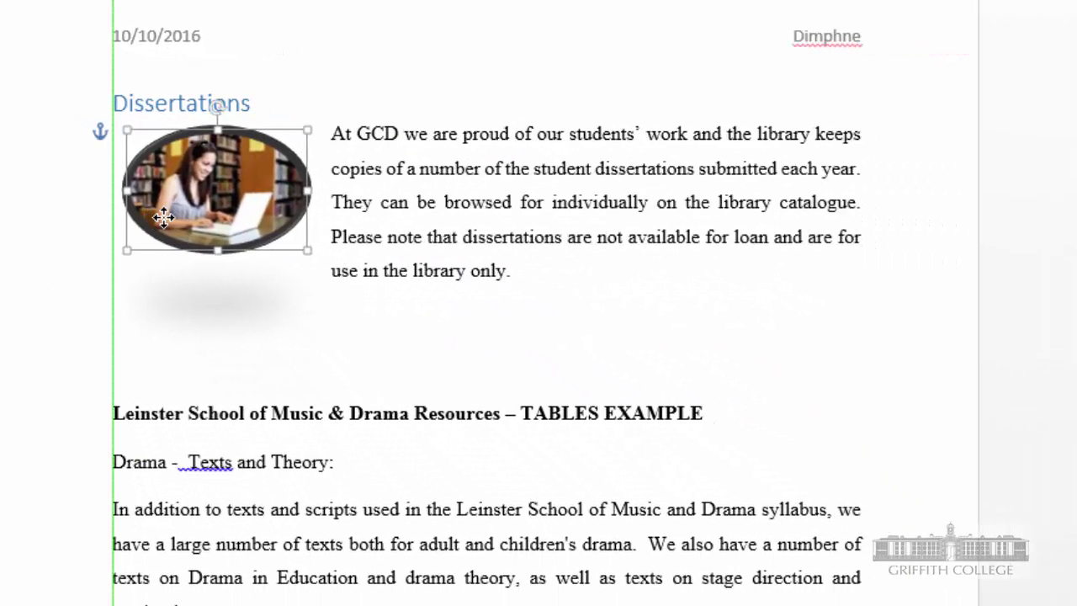
{"action": "left_click", "coordinate": [289, 334]}
Step: Move the oval picture down to the left margin beside the paragraph under "Drama - Texts and Theory:"
{"action": "left_click_drag", "start_coordinate": [233, 204], "coordinate": [260, 577]}
{"action": "scroll", "coordinate": [259, 577], "scroll_direction": "down", "scroll_amount": 3}
{"action": "left_click_drag", "start_coordinate": [217, 356], "coordinate": [184, 260]}
{"action": "left_click", "coordinate": [300, 490]}
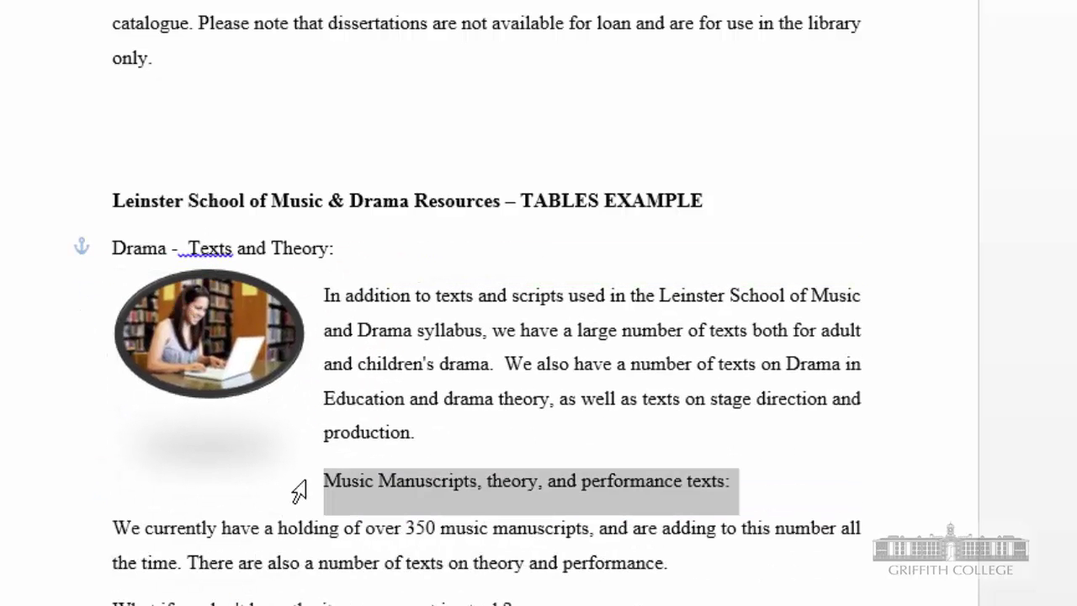
Step: Left-align the paragraphs from "In addition to texts and scripts" onward, and nudge the oval picture slightly right and down
{"action": "left_click_drag", "start_coordinate": [524, 599], "coordinate": [332, 284]}
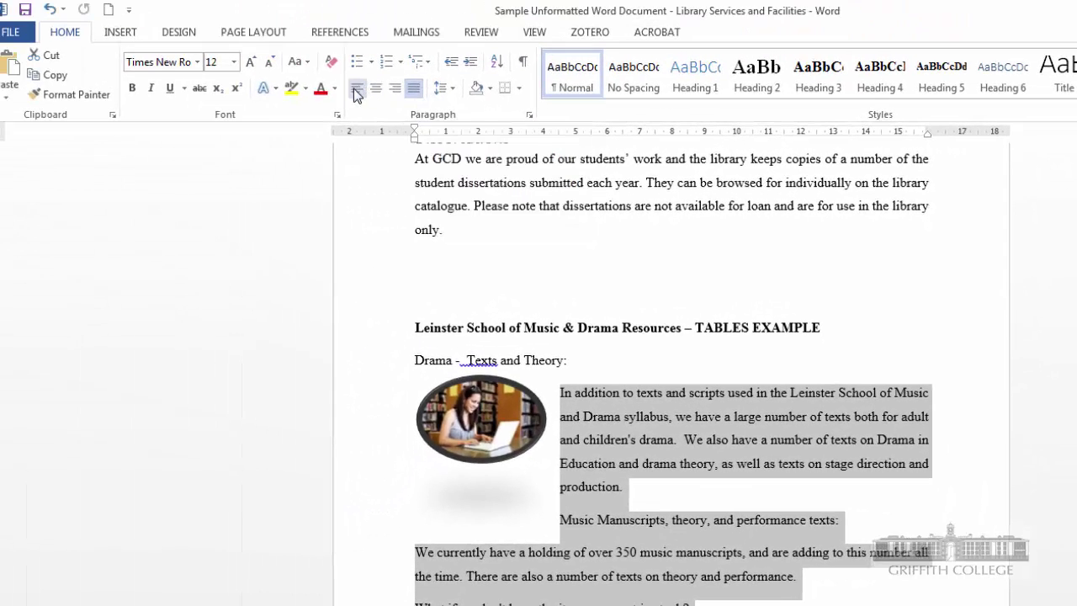
{"action": "left_click", "coordinate": [356, 89]}
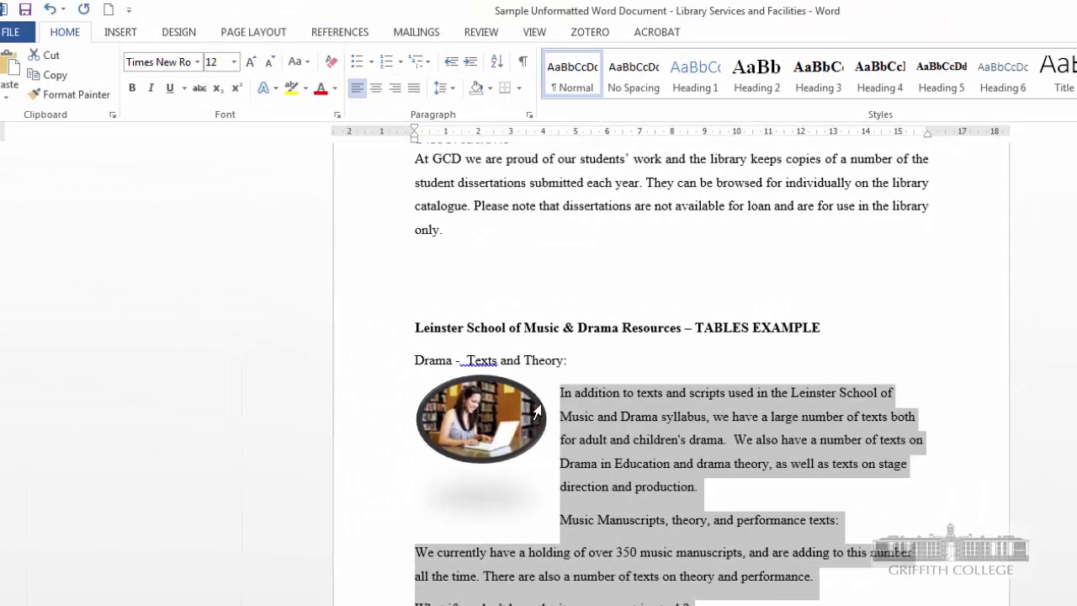
{"action": "mouse_move", "coordinate": [479, 411]}
{"action": "left_mouse_down"}
{"action": "mouse_move", "coordinate": [530, 480]}
{"action": "mouse_move", "coordinate": [589, 515]}
{"action": "mouse_move", "coordinate": [496, 419]}
{"action": "left_mouse_up"}
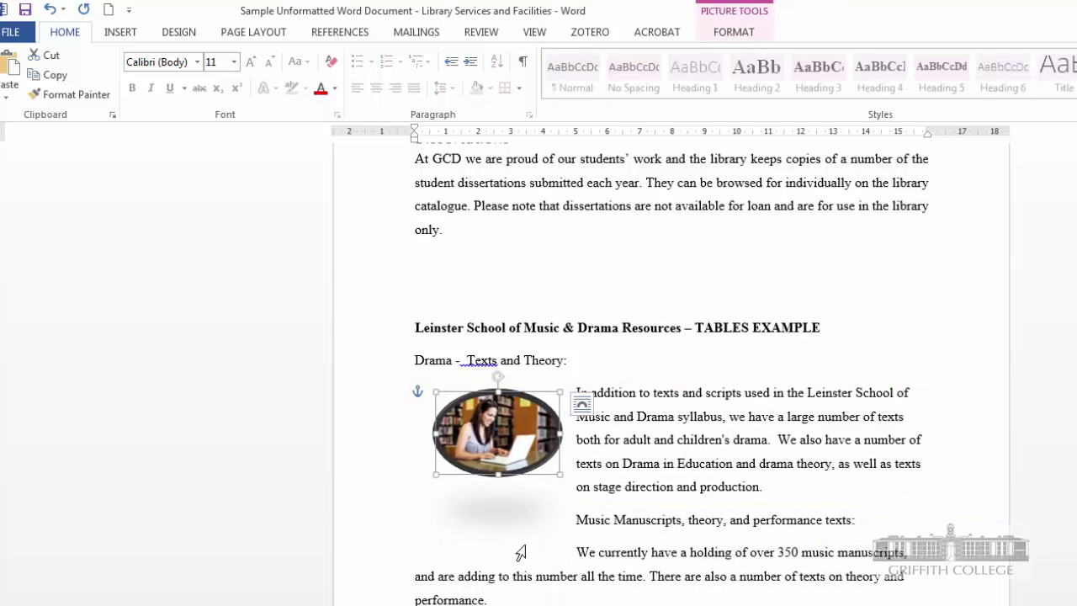
{"action": "left_click", "coordinate": [524, 573]}
{"action": "left_click", "coordinate": [515, 543]}
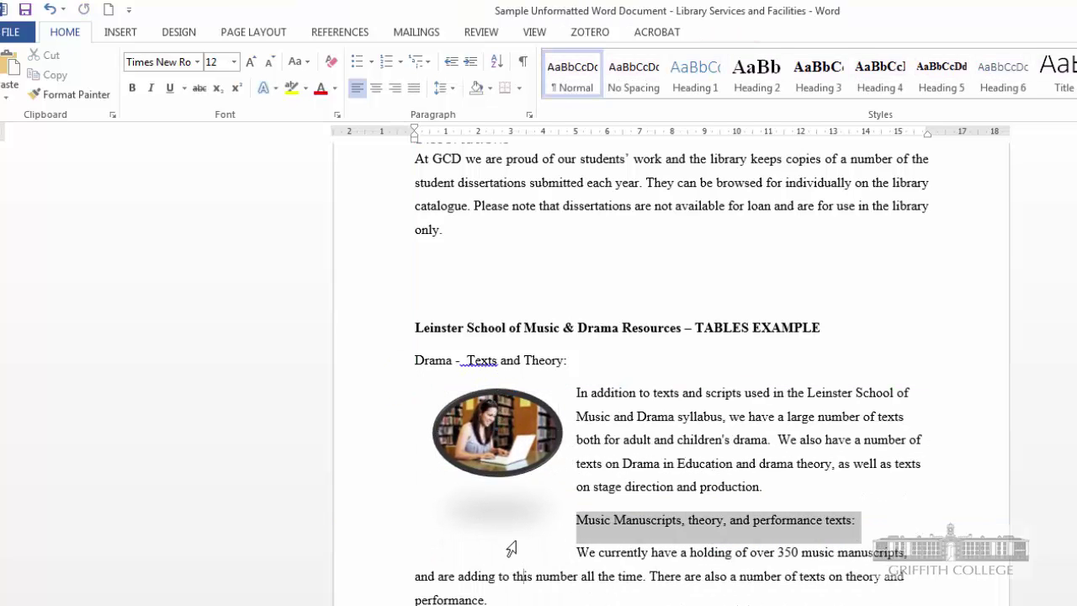
{"action": "left_click", "coordinate": [591, 578]}
Step: Apply the rectangular white-framed style with a thin shadow to the library picture and nudge the picture slightly left
{"action": "left_click", "coordinate": [525, 433]}
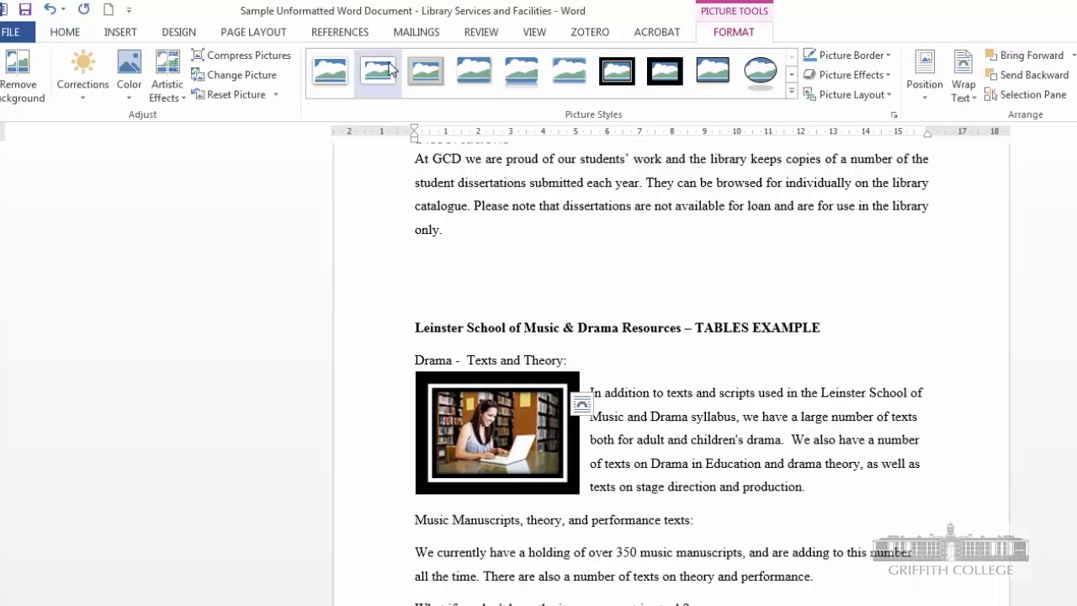
{"action": "left_click", "coordinate": [317, 80]}
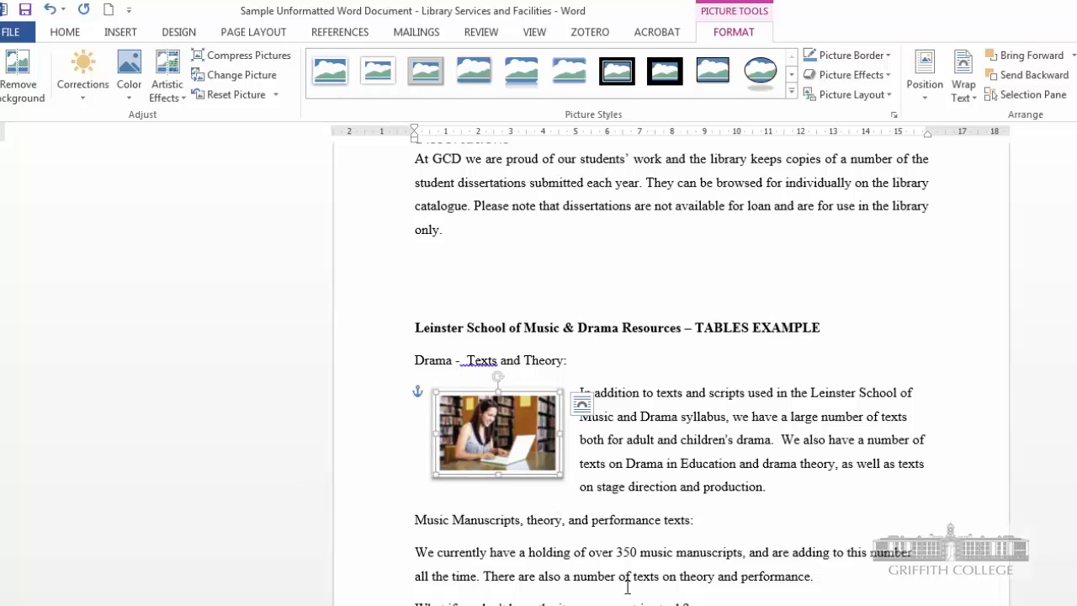
{"action": "left_click", "coordinate": [631, 552]}
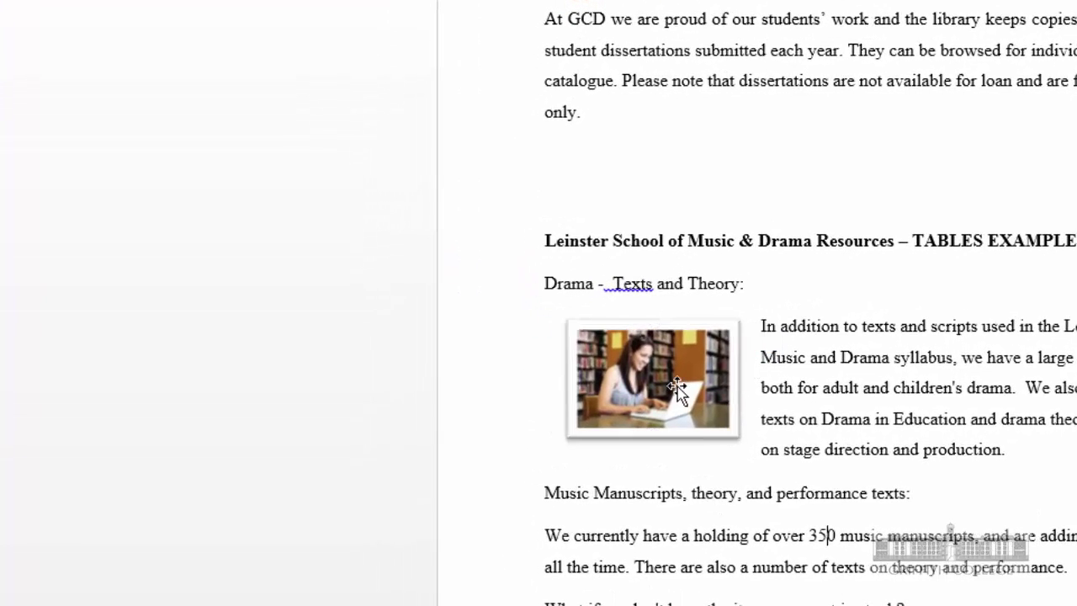
{"action": "mouse_move", "coordinate": [677, 388]}
{"action": "left_mouse_down"}
{"action": "mouse_move", "coordinate": [671, 422]}
{"action": "mouse_move", "coordinate": [668, 387]}
{"action": "left_mouse_up"}
{"action": "left_click", "coordinate": [688, 546]}
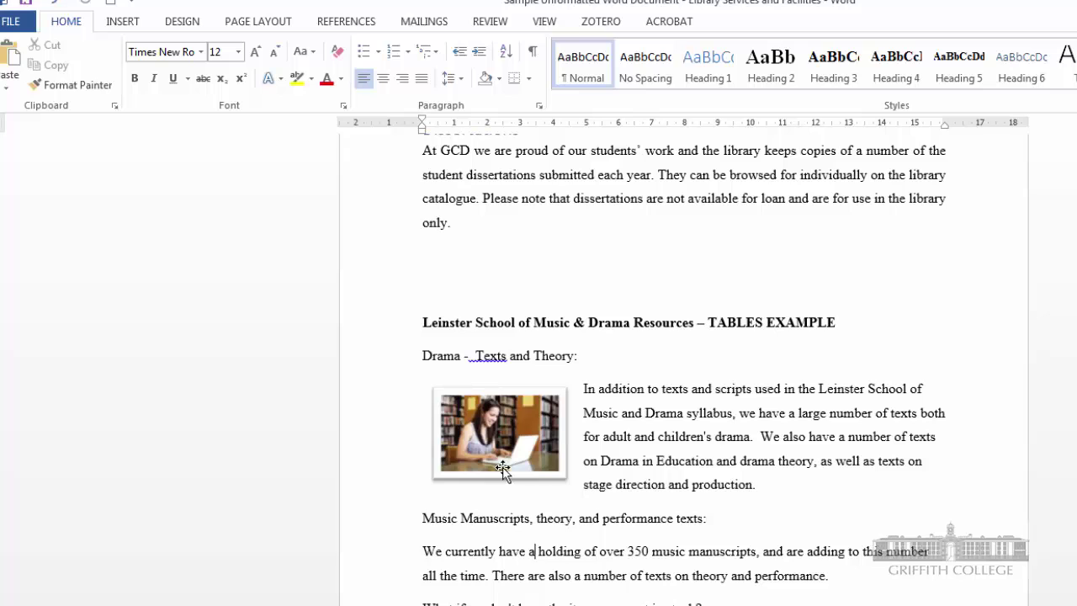
Step: Keep the library picture on Square text wrapping and fine-tune its position beside the "In addition to texts and scripts" paragraph
{"action": "left_click", "coordinate": [518, 419]}
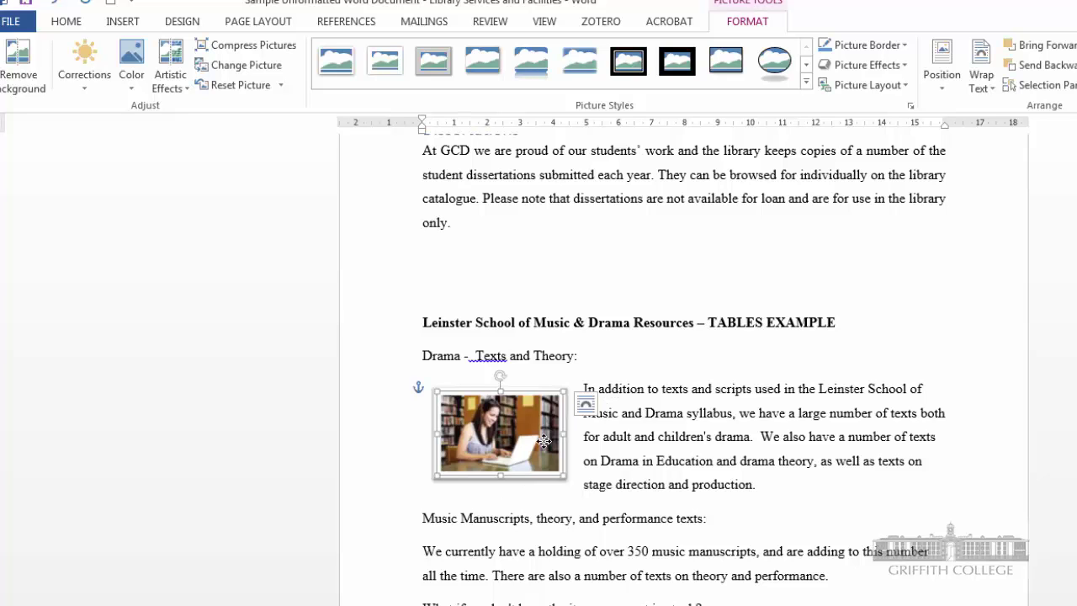
{"action": "left_click", "coordinate": [658, 463]}
{"action": "left_click", "coordinate": [482, 409]}
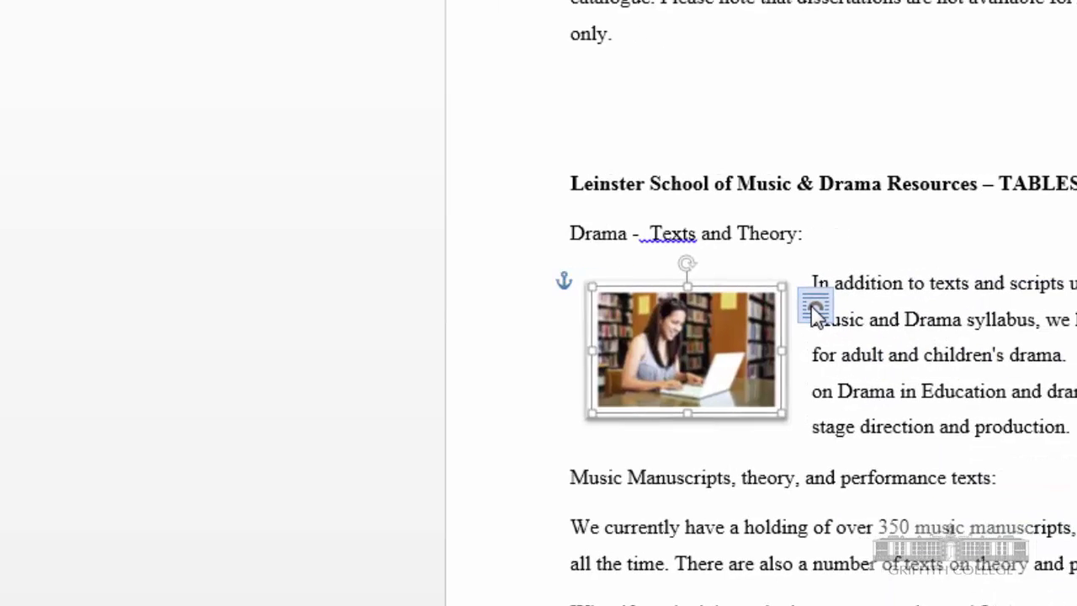
{"action": "left_click", "coordinate": [815, 308]}
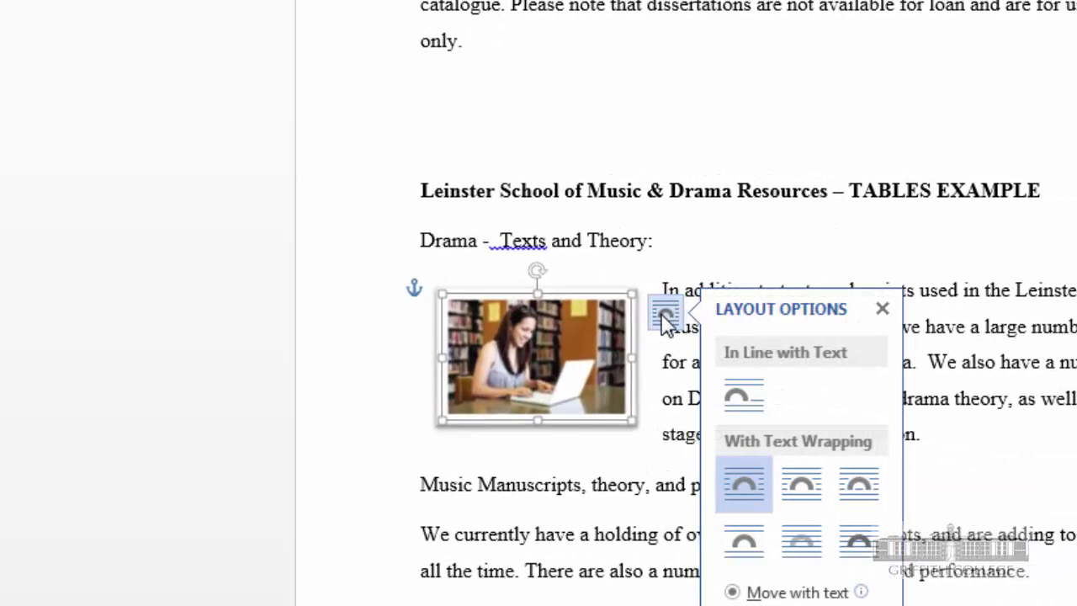
{"action": "left_click", "coordinate": [743, 498]}
{"action": "left_click_drag", "start_coordinate": [551, 336], "coordinate": [549, 287]}
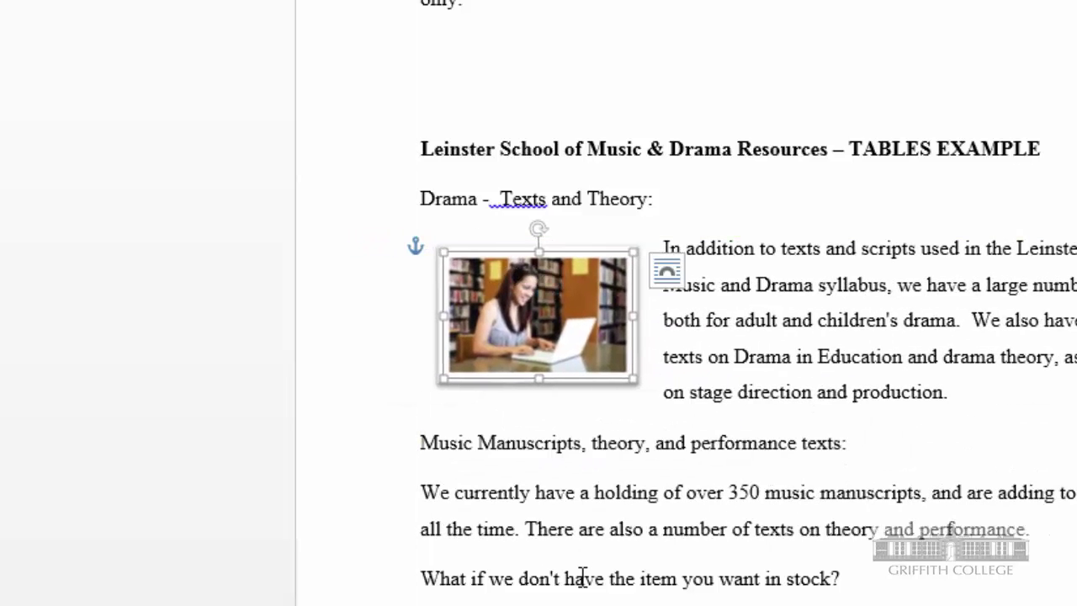
{"action": "left_click", "coordinate": [582, 577]}
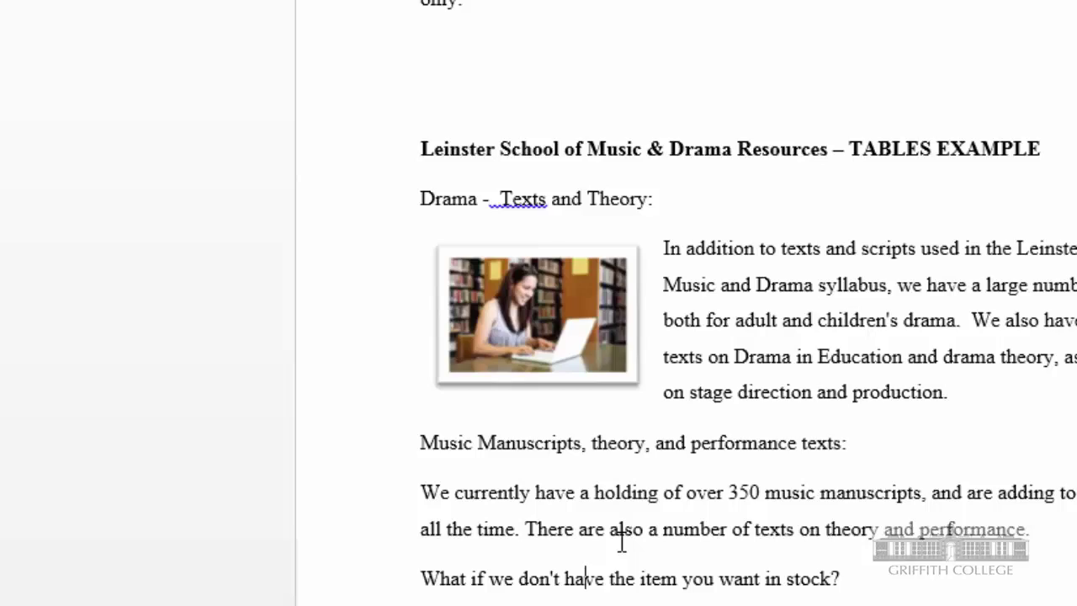
{"action": "left_click", "coordinate": [586, 578]}
Step: Try a bulleted list on the four database names under LEGAL DATABASES, and undo it
{"action": "scroll", "coordinate": [492, 205], "scroll_direction": "down", "scroll_amount": 10}
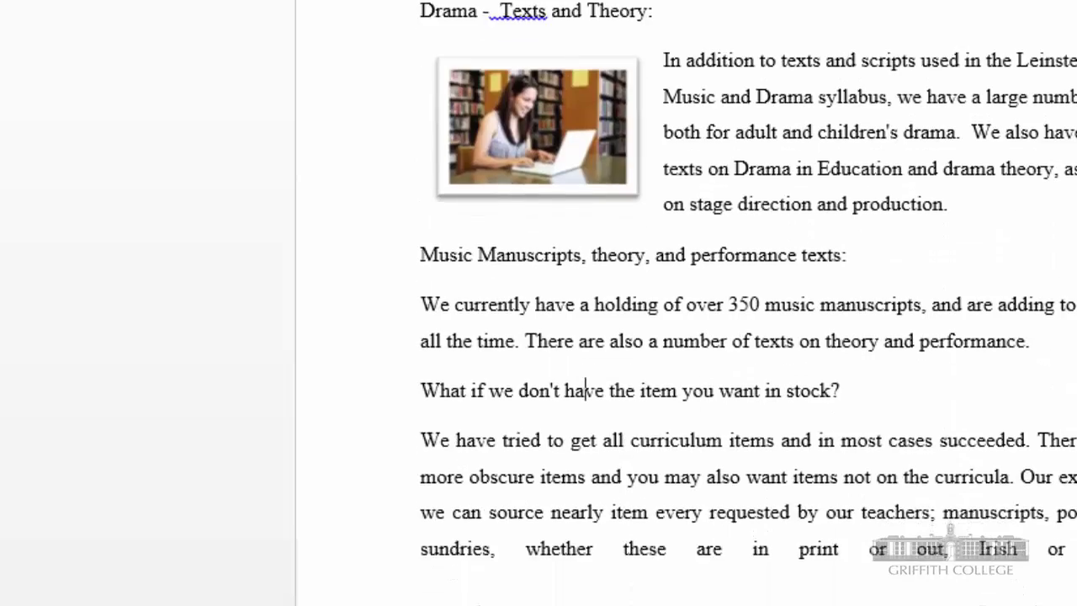
{"action": "scroll", "coordinate": [536, 486], "scroll_direction": "up", "scroll_amount": 12}
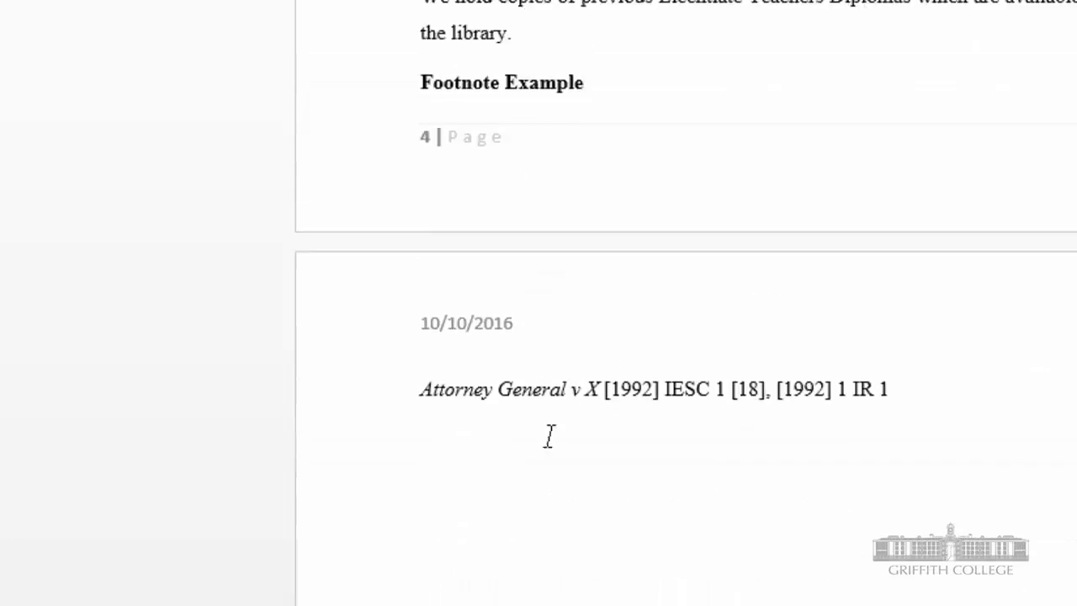
{"action": "scroll", "coordinate": [539, 475], "scroll_direction": "up", "scroll_amount": 13}
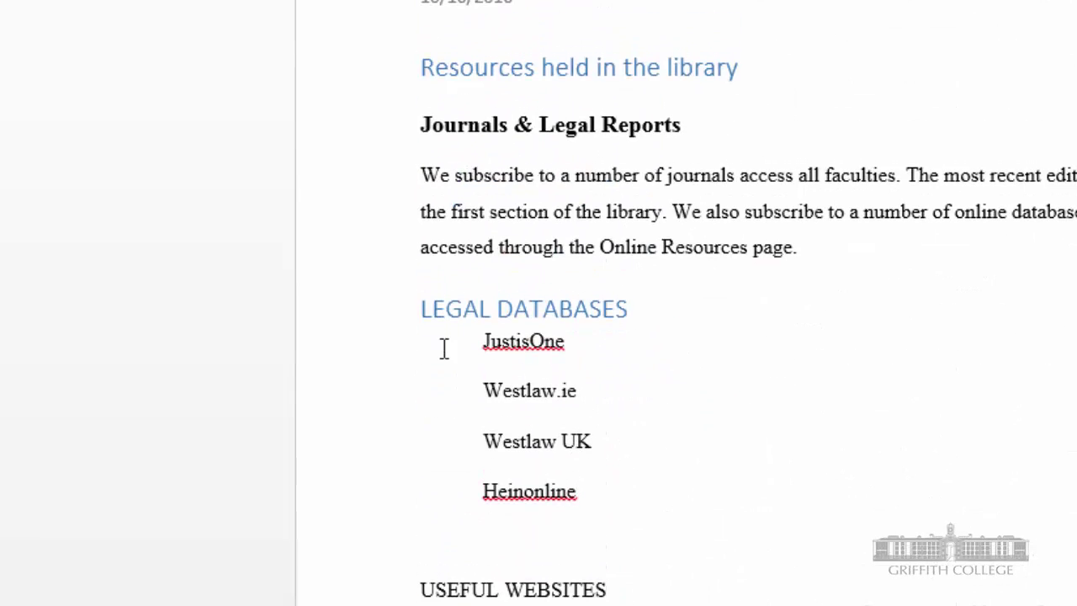
{"action": "left_click_drag", "start_coordinate": [441, 339], "coordinate": [582, 416]}
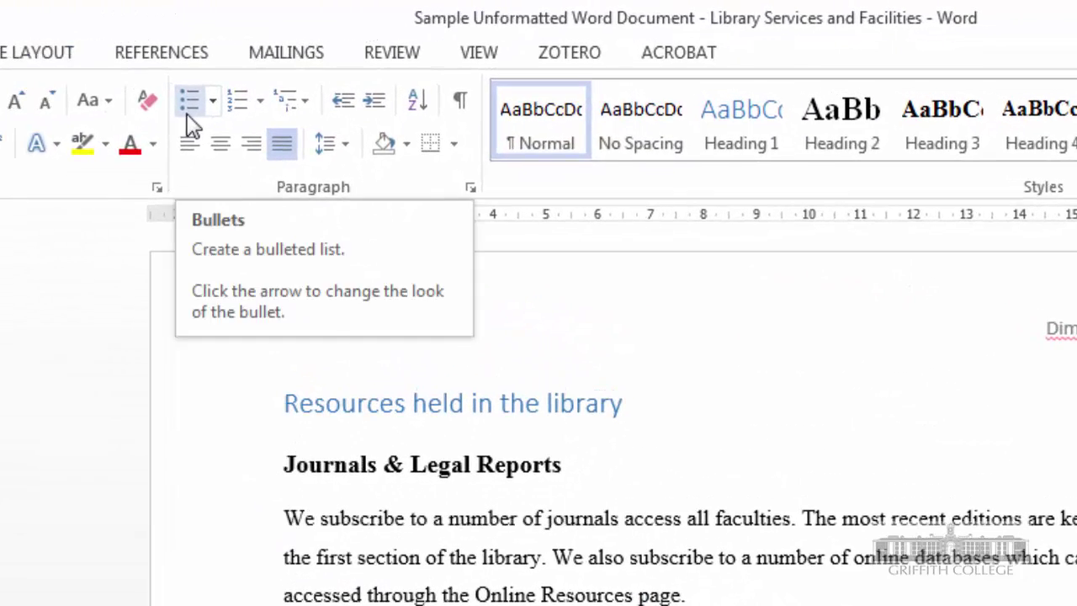
{"action": "left_click", "coordinate": [188, 110]}
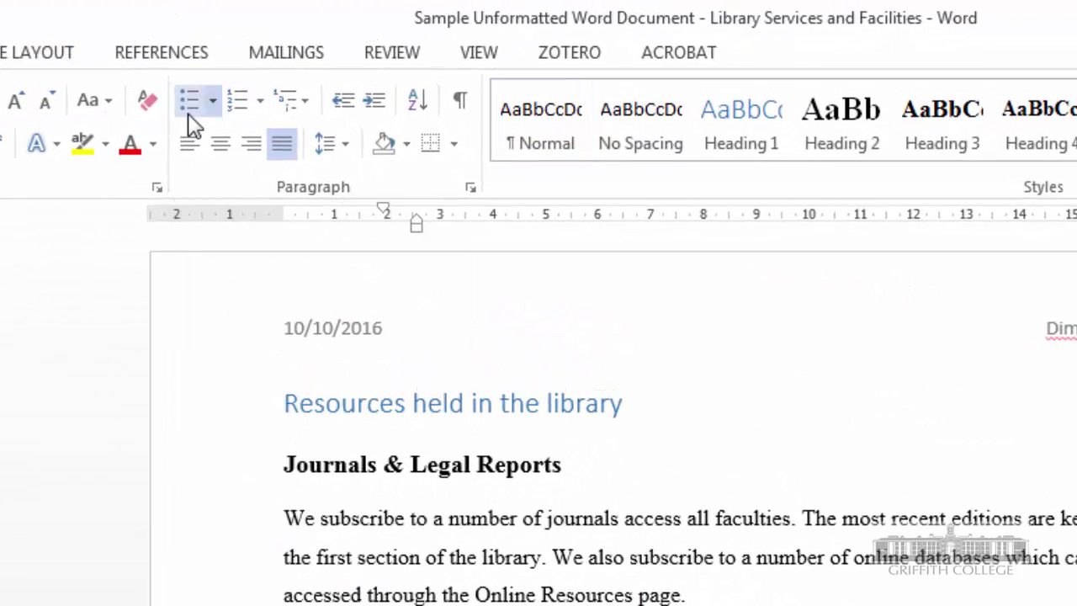
{"action": "left_click", "coordinate": [404, 585]}
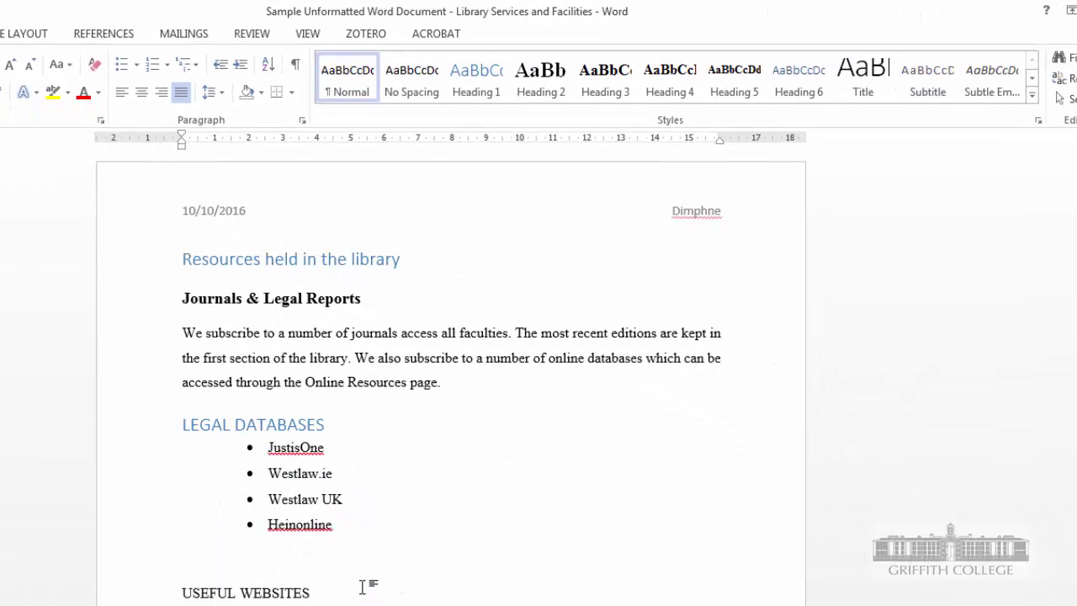
{"action": "key", "text": "ctrl+z"}
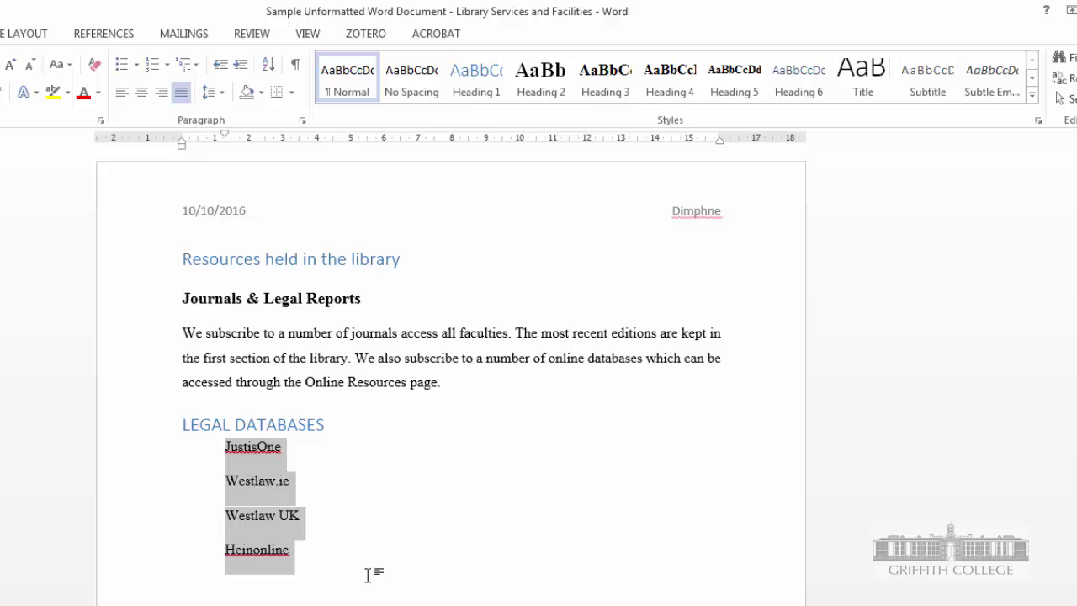
Step: Try a numbered list on the entries JustisOne to Heinonline under LEGAL DATABASES, and undo it
{"action": "left_click", "coordinate": [152, 65]}
{"action": "left_click", "coordinate": [521, 496]}
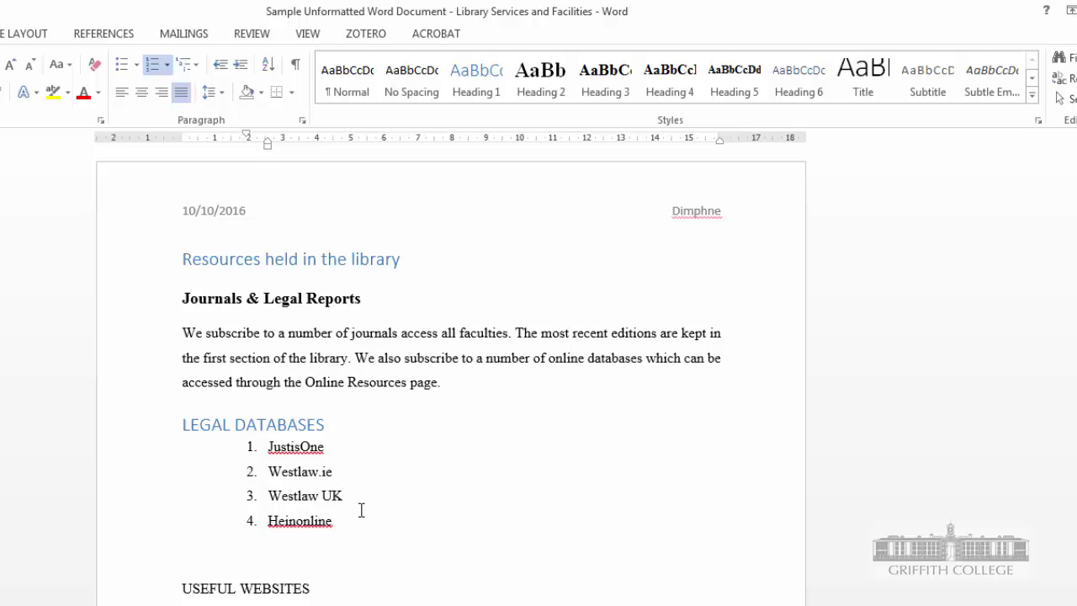
{"action": "scroll", "coordinate": [317, 572], "scroll_direction": "down", "scroll_amount": 3}
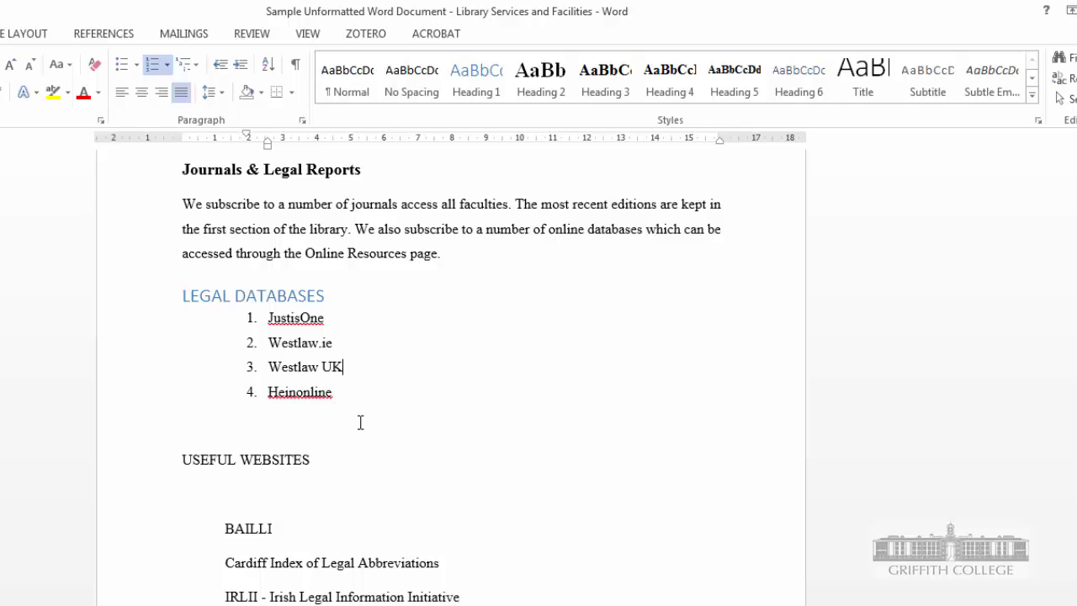
{"action": "key", "text": "ctrl+z"}
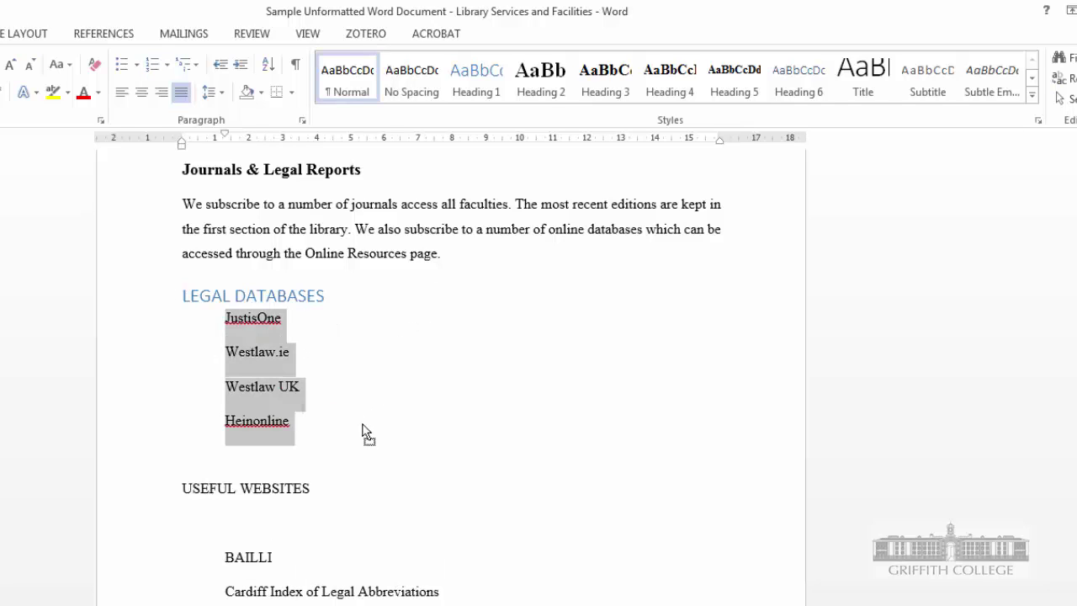
Step: Remove the indent from the JustisOne line under LEGAL DATABASES so it starts at the left margin
{"action": "left_click", "coordinate": [362, 416]}
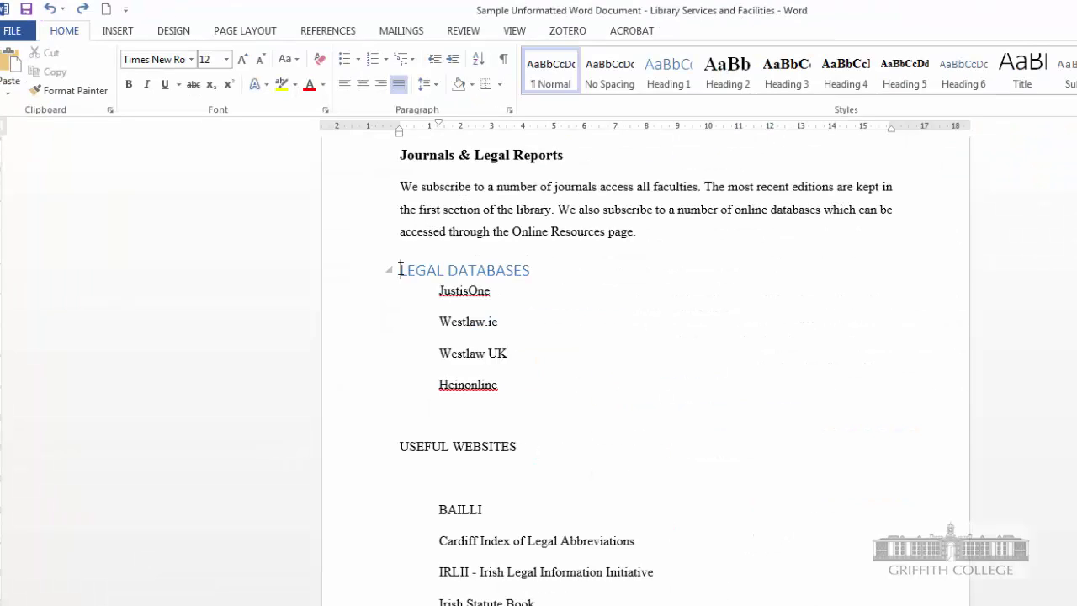
{"action": "left_click_drag", "start_coordinate": [401, 268], "coordinate": [538, 601]}
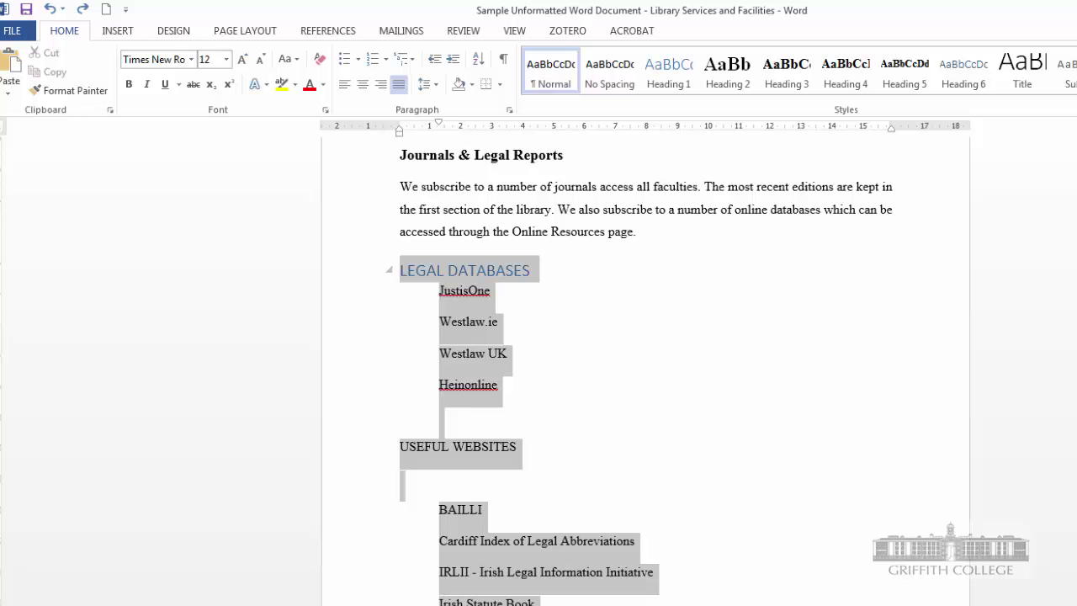
{"action": "left_click", "coordinate": [432, 293]}
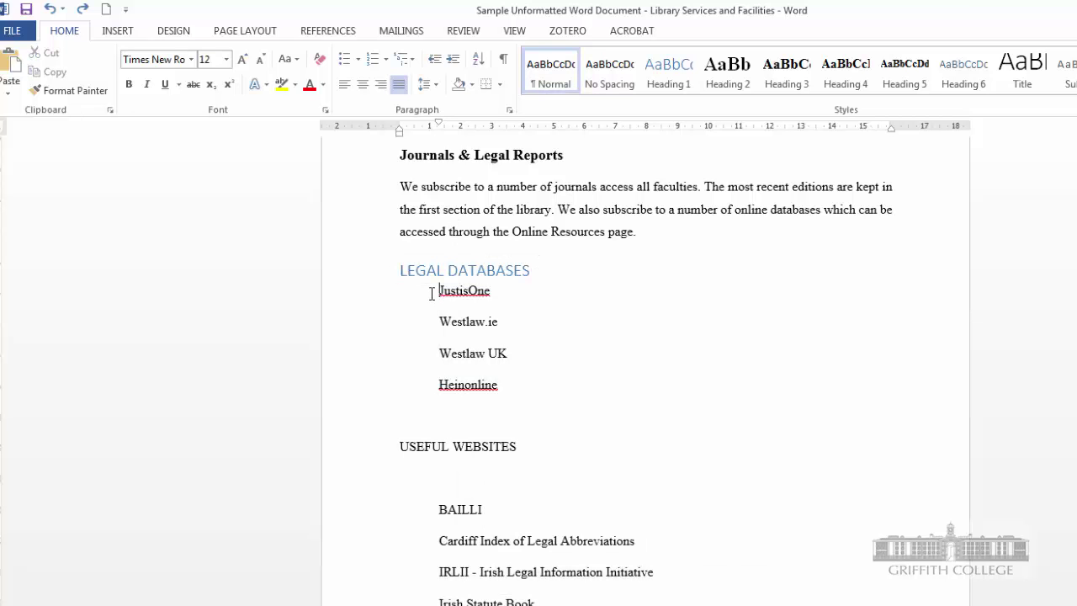
{"action": "key", "text": "BackSpace"}
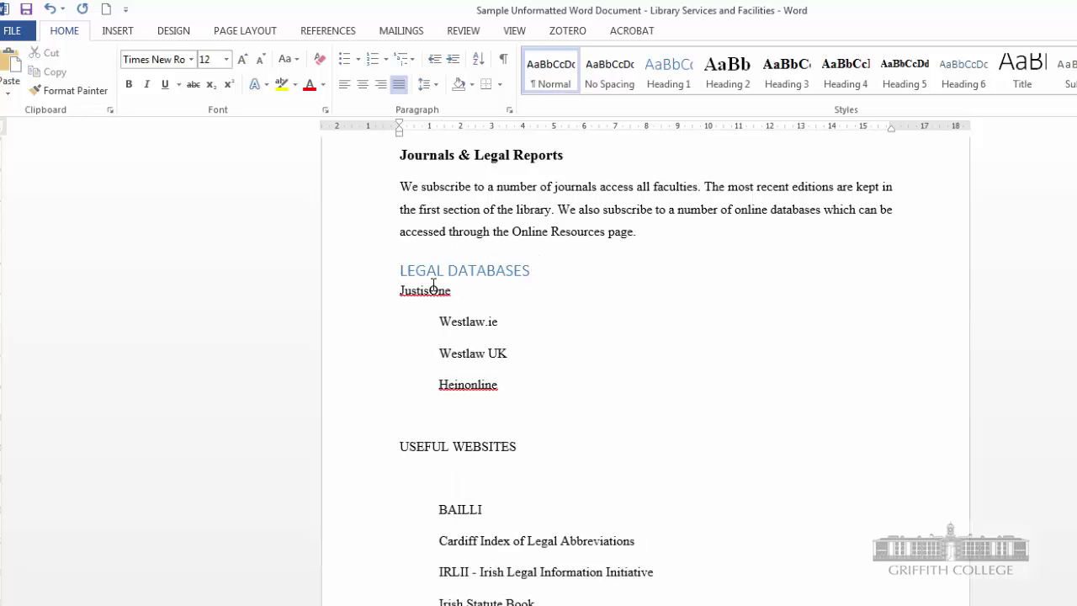
Step: Indent the JustisOne line under LEGAL DATABASES and remove the blank line between USEFUL WEBSITES and BAILLI
{"action": "key", "text": "Tab"}
{"action": "key", "text": "Down"}
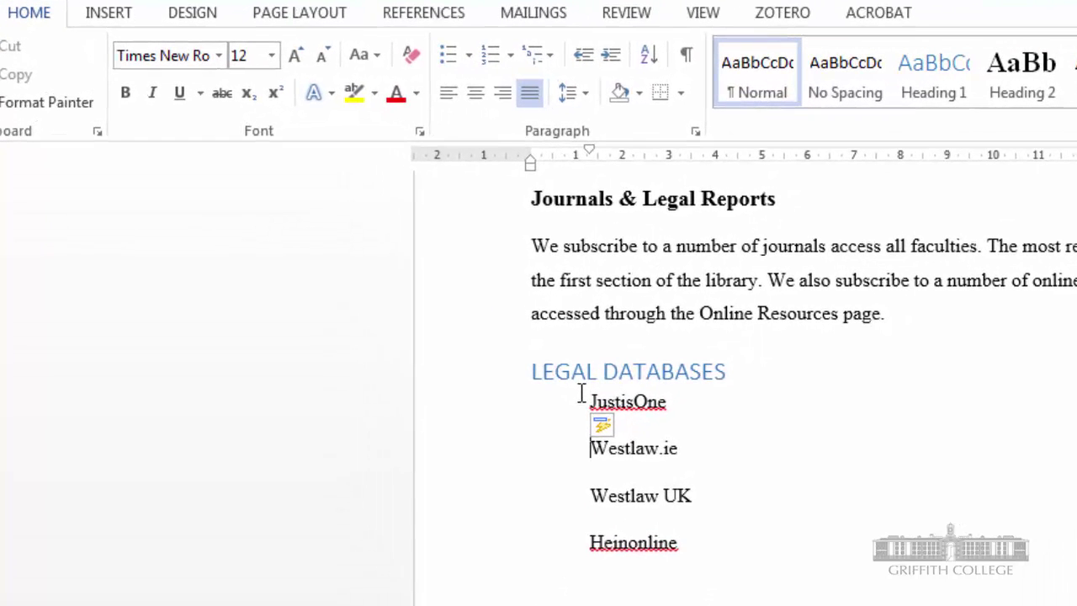
{"action": "key", "text": "Down"}
{"action": "key", "text": "Up"}
{"action": "key", "text": "Down"}
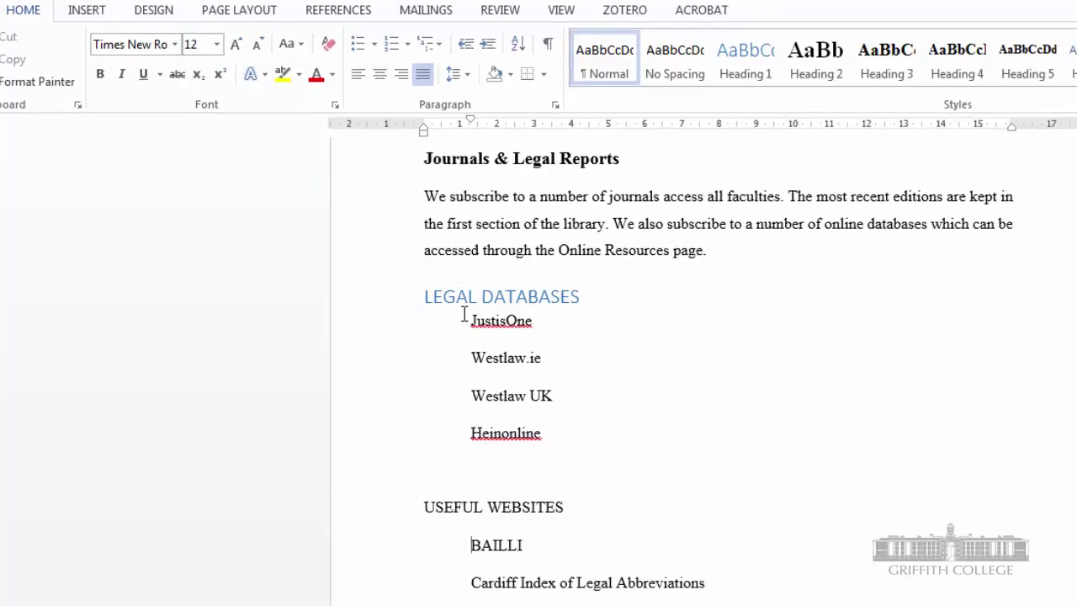
Step: Try the 1) a) i) multilevel list on the LEGAL DATABASES and USEFUL WEBSITES sections, and undo it
{"action": "left_click_drag", "start_coordinate": [383, 257], "coordinate": [551, 596]}
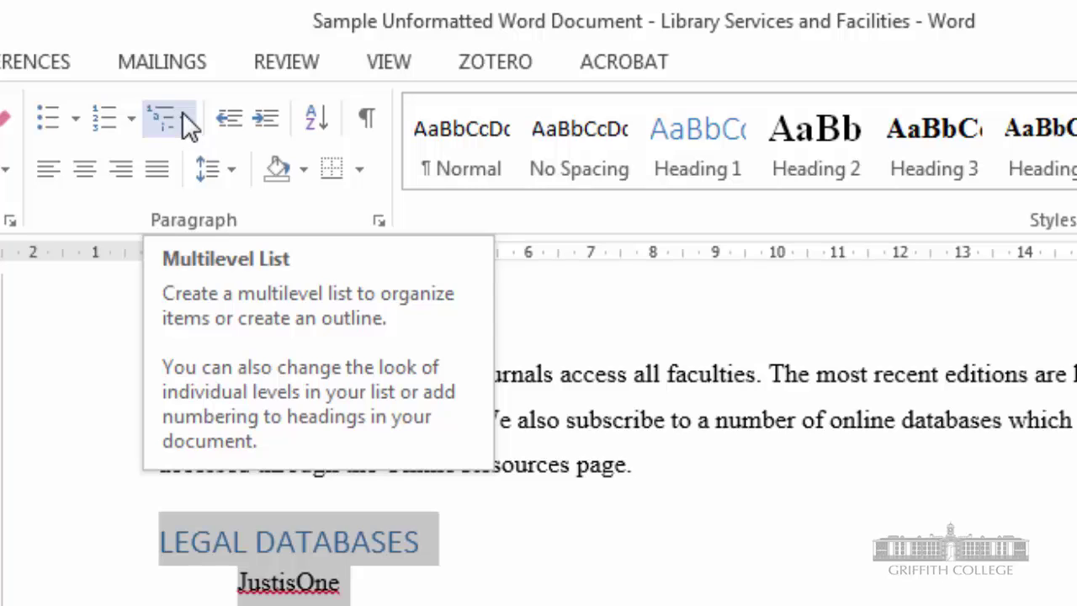
{"action": "left_click", "coordinate": [183, 116]}
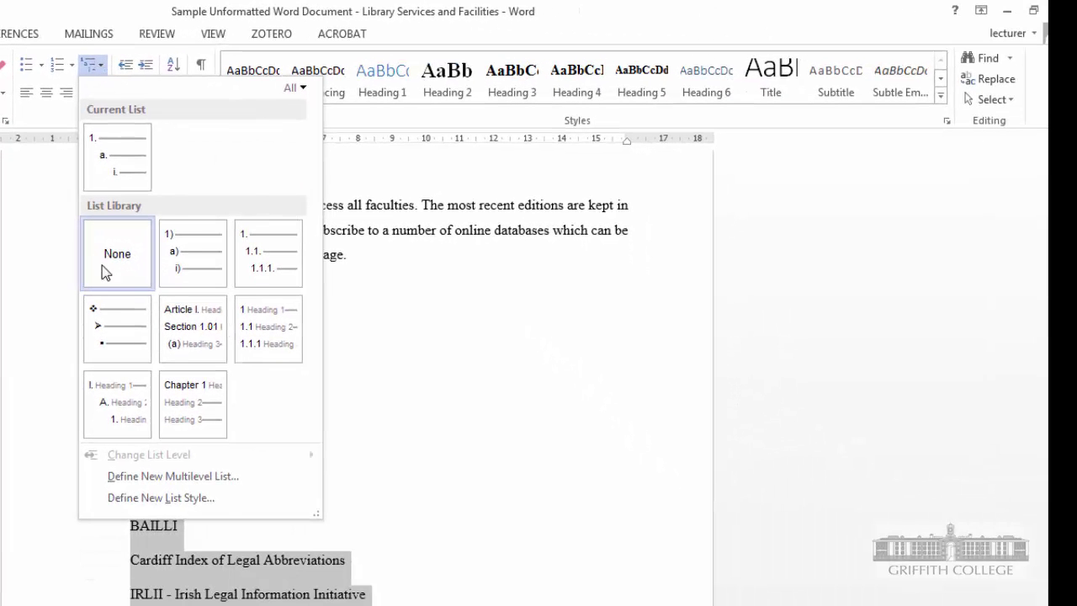
{"action": "left_click", "coordinate": [193, 258]}
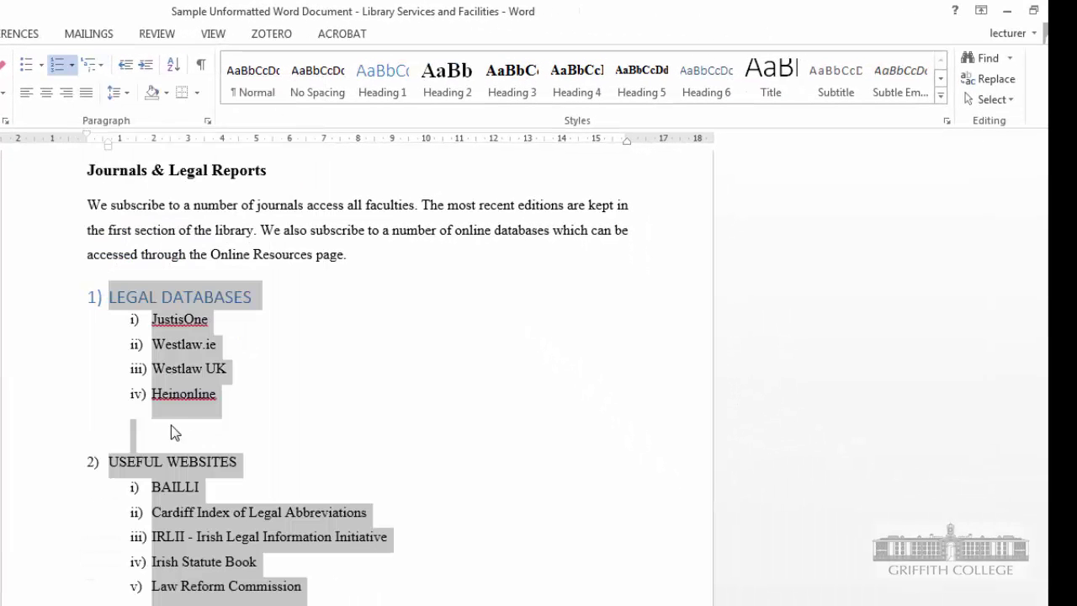
{"action": "left_click", "coordinate": [107, 566]}
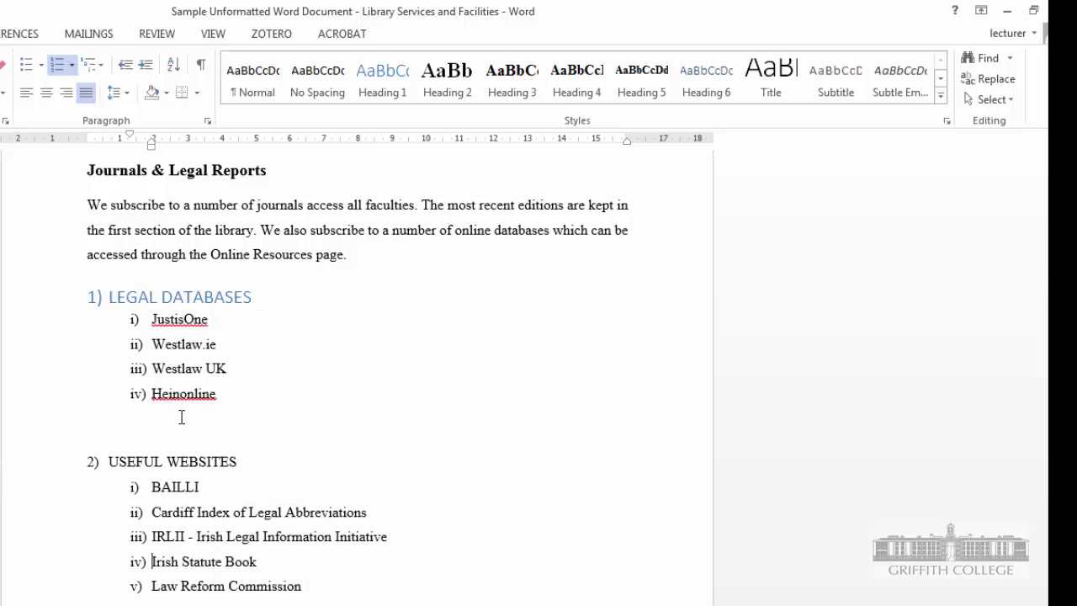
{"action": "key", "text": "ctrl+z"}
Step: Remove the indents from the database names under LEGAL DATABASES so they start at the page margin
{"action": "left_click", "coordinate": [131, 318]}
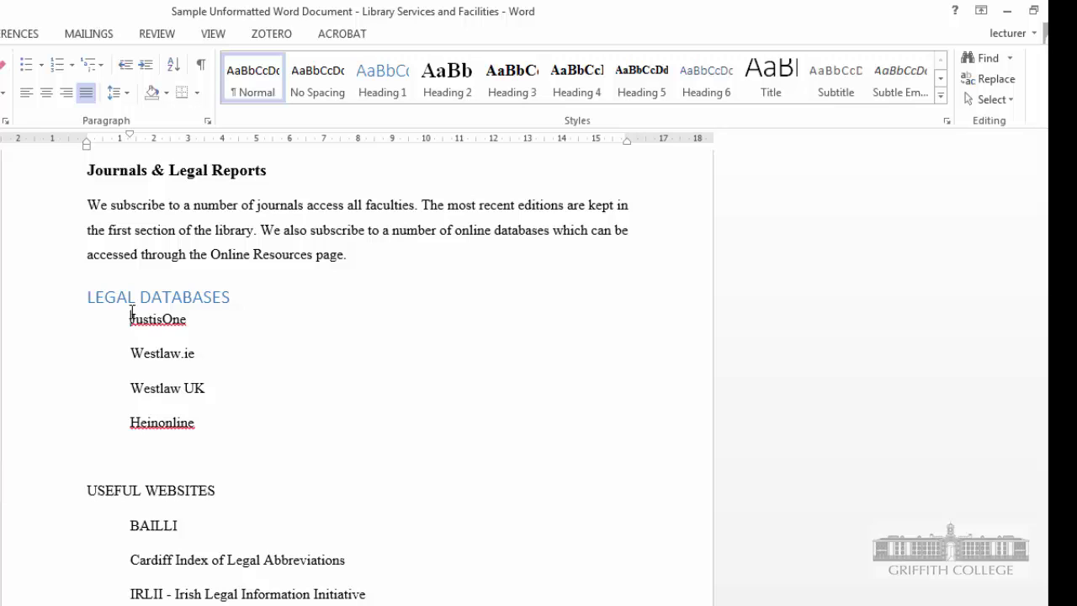
{"action": "key", "text": "BackSpace"}
{"action": "key", "text": "BackSpace"}
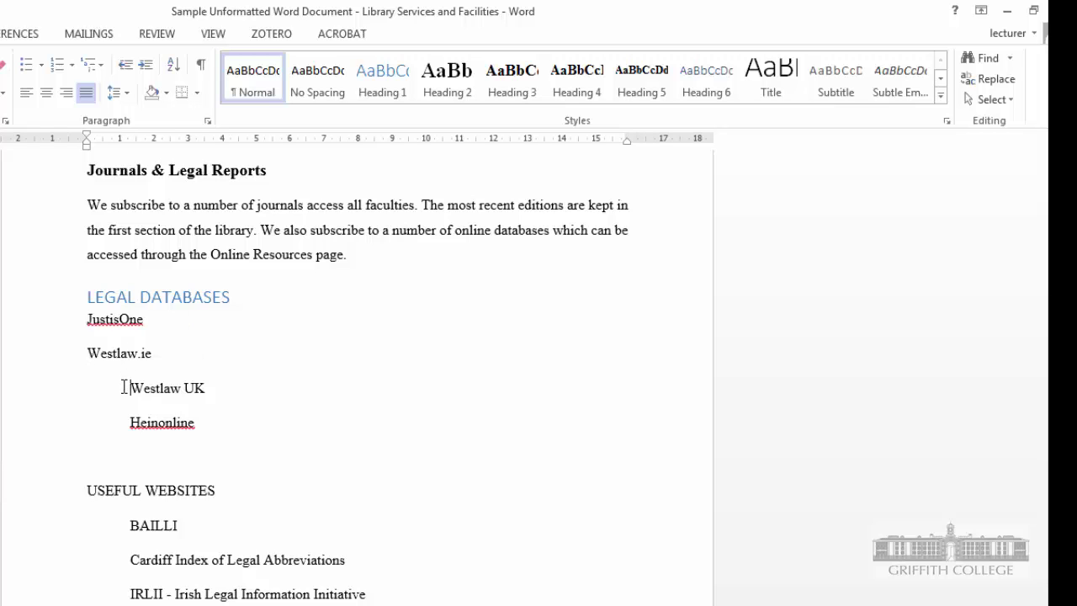
{"action": "left_click", "coordinate": [126, 388]}
{"action": "key", "text": "BackSpace"}
{"action": "key", "text": "BackSpace"}
Step: Try the 1) a) i) multilevel list on the unindented lines from LEGAL DATABASES to Heinonline, and undo it
{"action": "left_click_drag", "start_coordinate": [166, 430], "coordinate": [111, 296]}
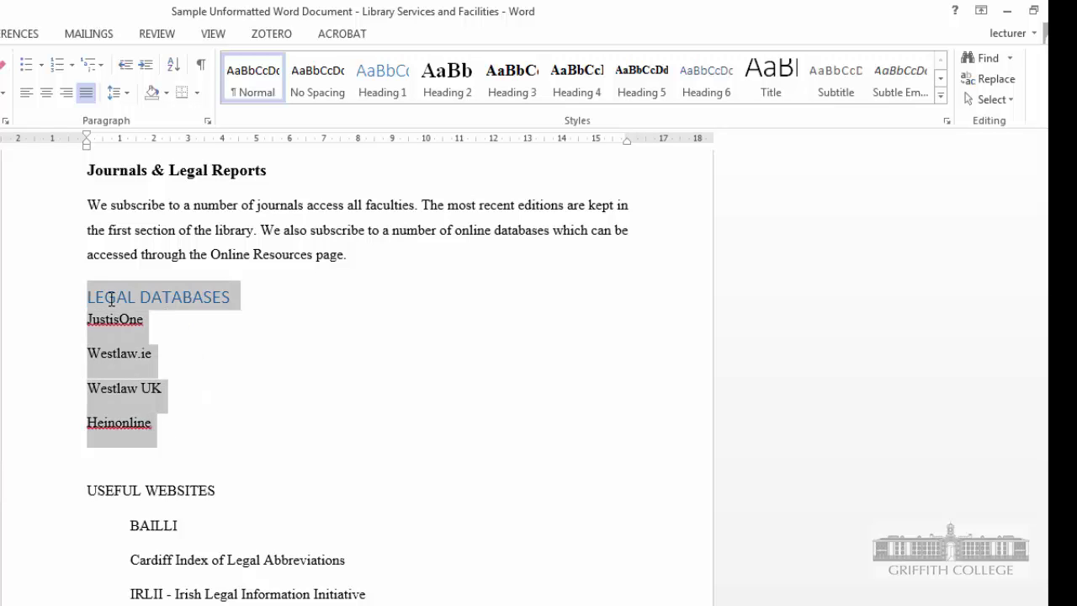
{"action": "left_click", "coordinate": [94, 64]}
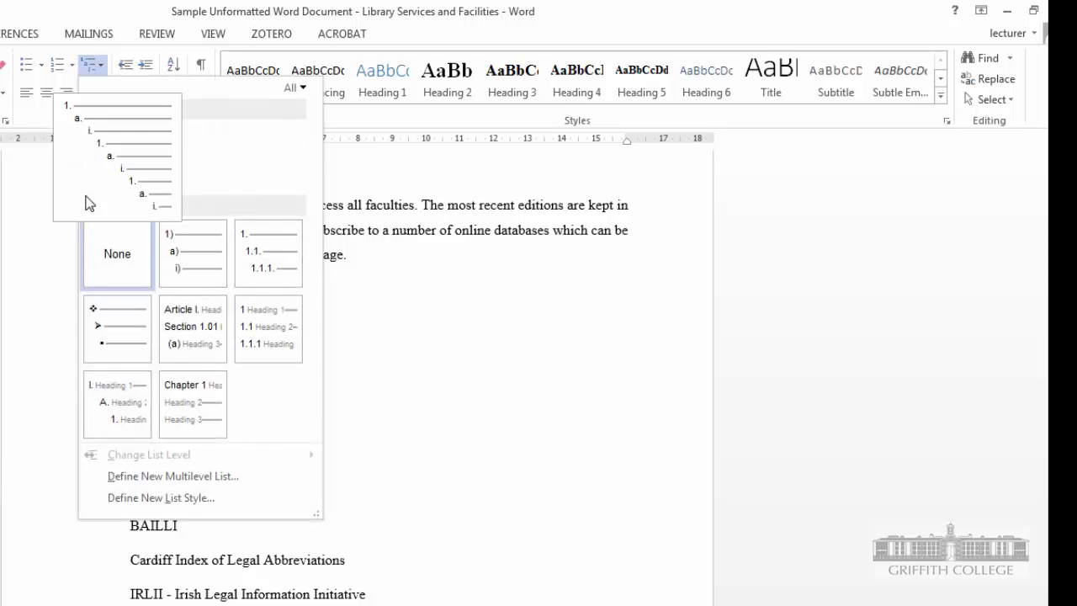
{"action": "left_click", "coordinate": [185, 280]}
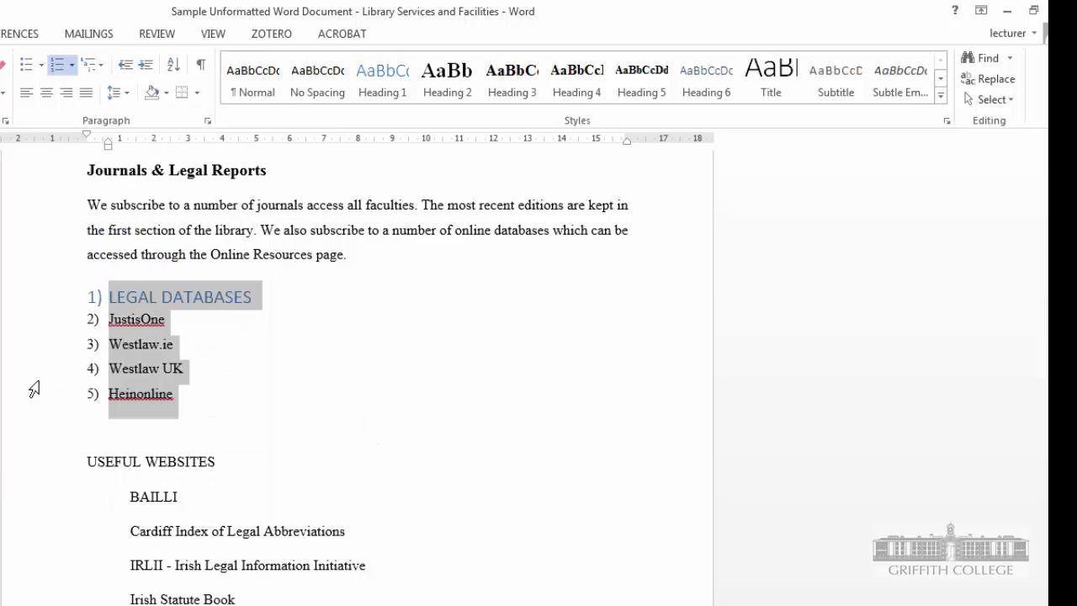
{"action": "key", "text": "ctrl+z"}
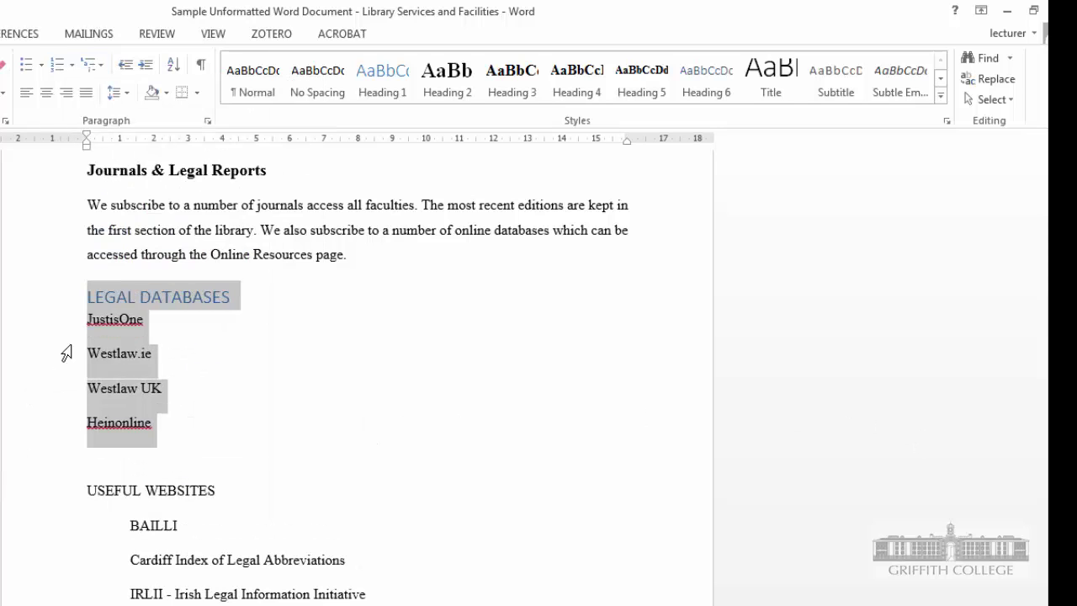
Step: Indent JustisOne, Westlaw.ie, Westlaw UK and Heinonline by one tab stop under LEGAL DATABASES
{"action": "left_click", "coordinate": [105, 321]}
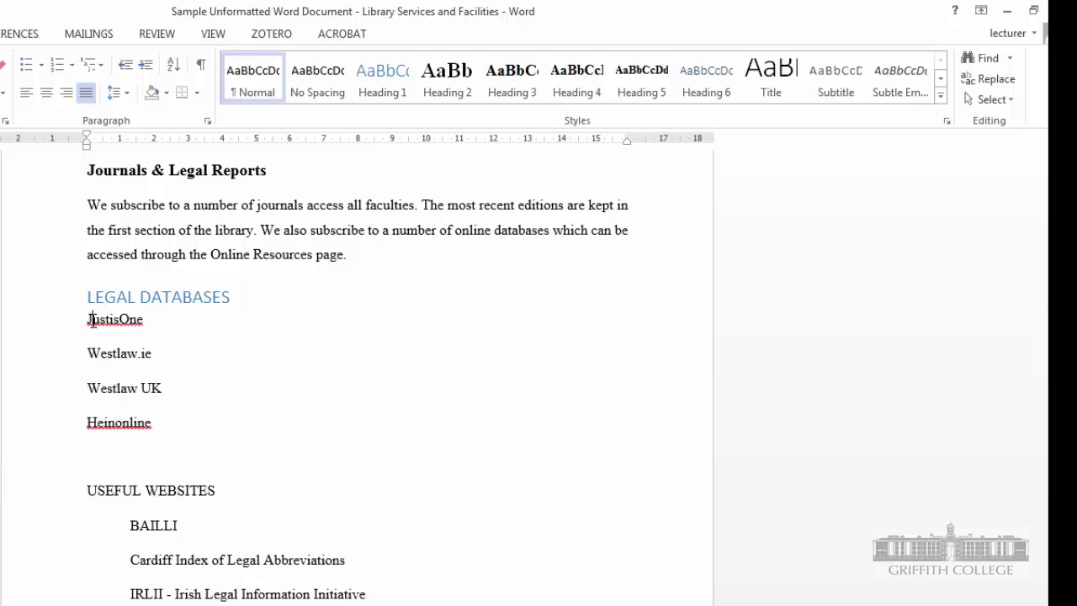
{"action": "key", "text": "Tab"}
{"action": "key", "text": "Down"}
{"action": "key", "text": "Home"}
{"action": "key", "text": "Tab"}
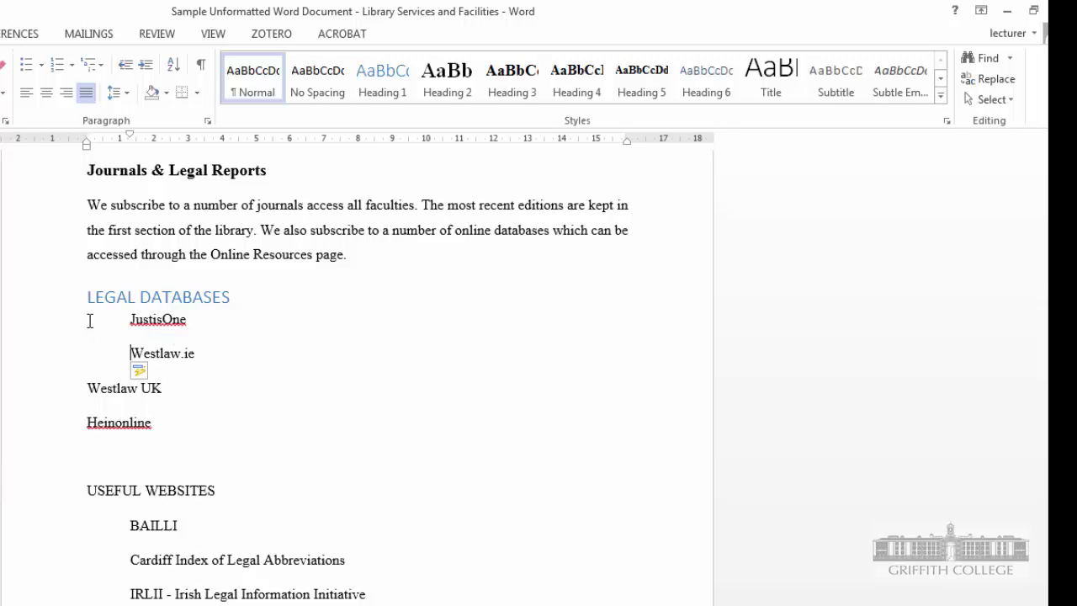
{"action": "key", "text": "Home"}
{"action": "key", "text": "Tab"}
{"action": "key", "text": "Down"}
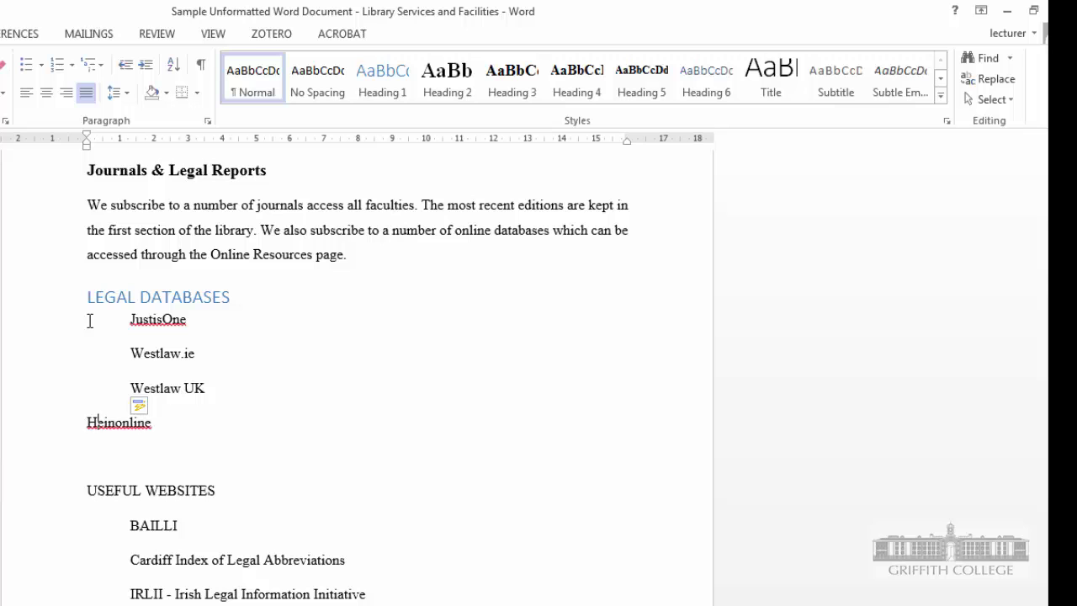
{"action": "key", "text": "Tab"}
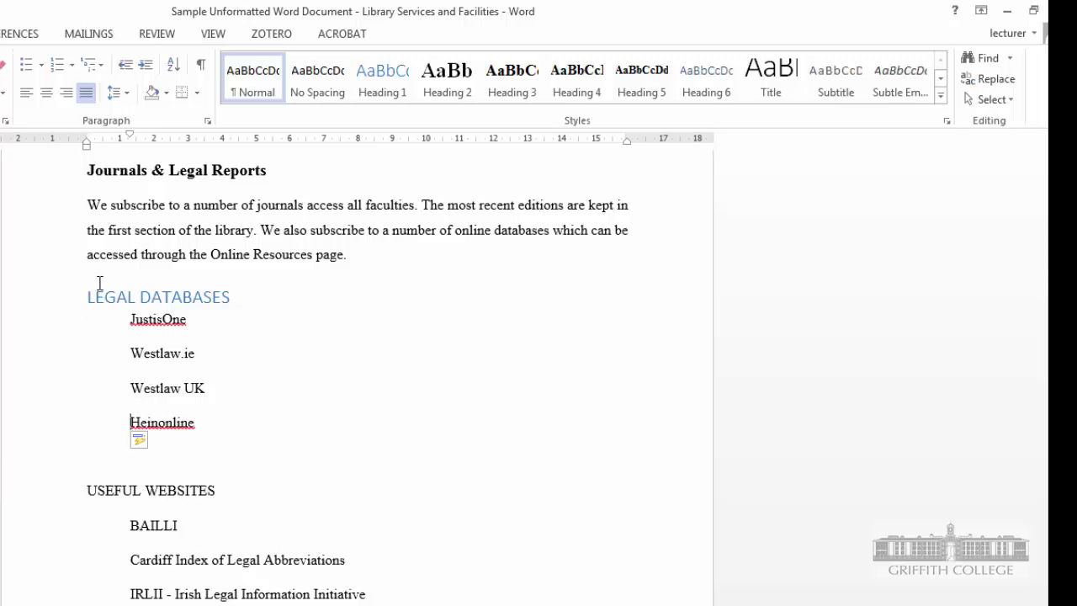
Step: Apply the 1) a) i) multilevel list to the LEGAL DATABASES and USEFUL WEBSITES sections with their indented entries
{"action": "left_click_drag", "start_coordinate": [76, 597], "coordinate": [60, 283]}
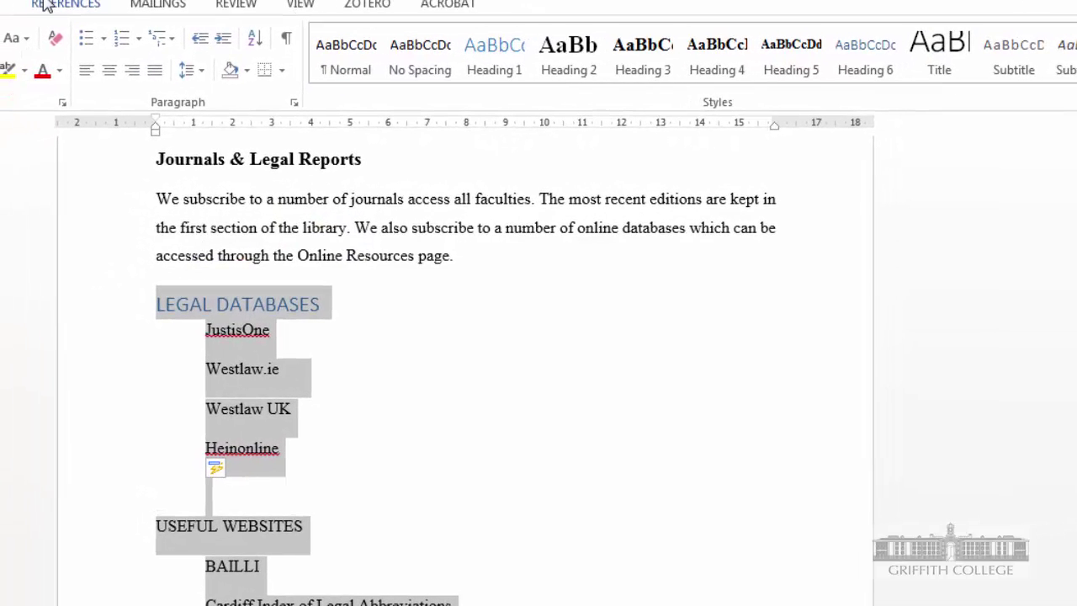
{"action": "left_click", "coordinate": [173, 42]}
{"action": "left_click", "coordinate": [258, 276]}
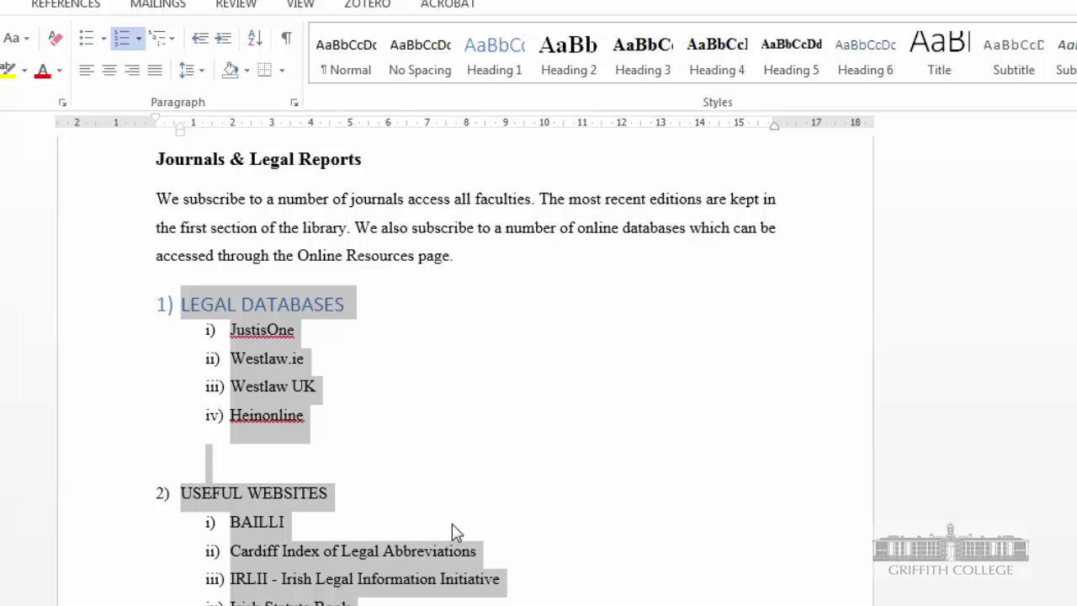
{"action": "left_click", "coordinate": [406, 501]}
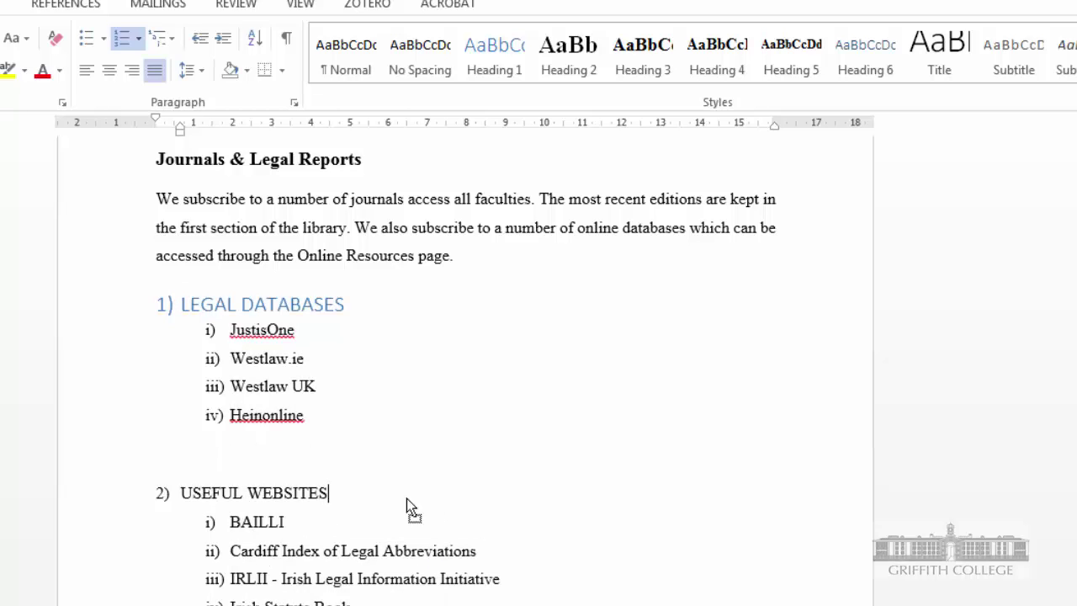
Step: Delete the library picture beside the "In addition to texts and scripts" paragraph
{"action": "scroll", "coordinate": [406, 496], "scroll_direction": "down", "scroll_amount": 2}
{"action": "scroll", "coordinate": [407, 484], "scroll_direction": "down", "scroll_amount": 15}
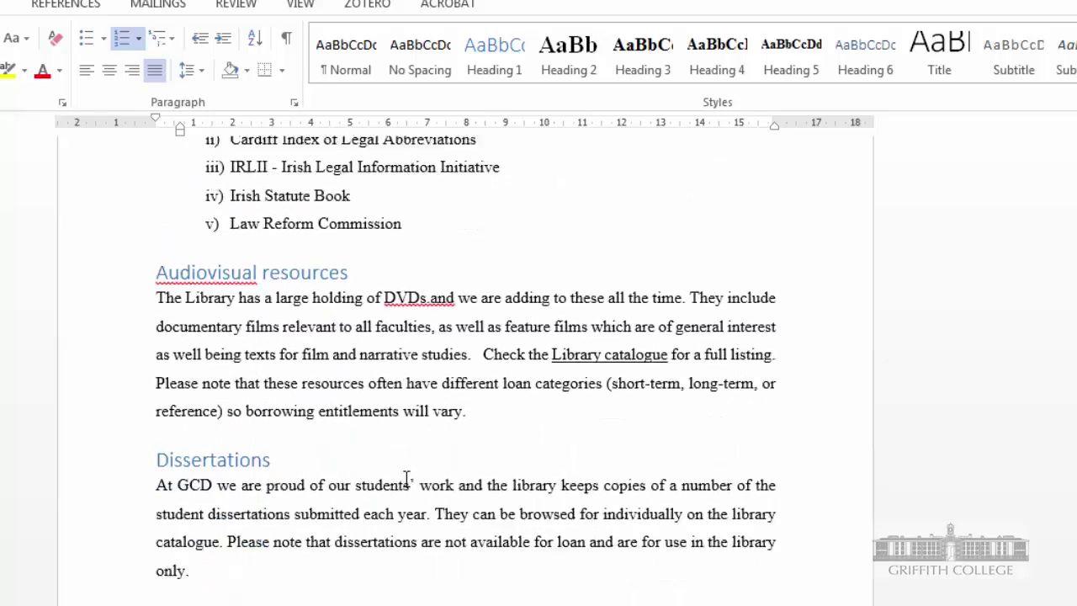
{"action": "scroll", "coordinate": [423, 465], "scroll_direction": "down", "scroll_amount": 4}
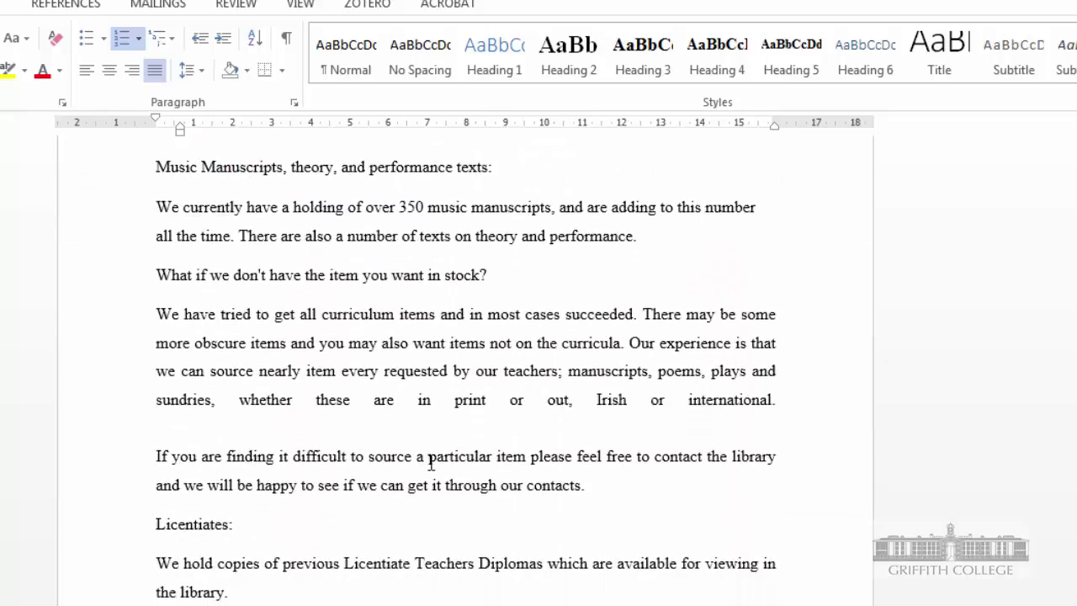
{"action": "scroll", "coordinate": [437, 456], "scroll_direction": "up", "scroll_amount": 9}
{"action": "scroll", "coordinate": [471, 462], "scroll_direction": "up", "scroll_amount": 12}
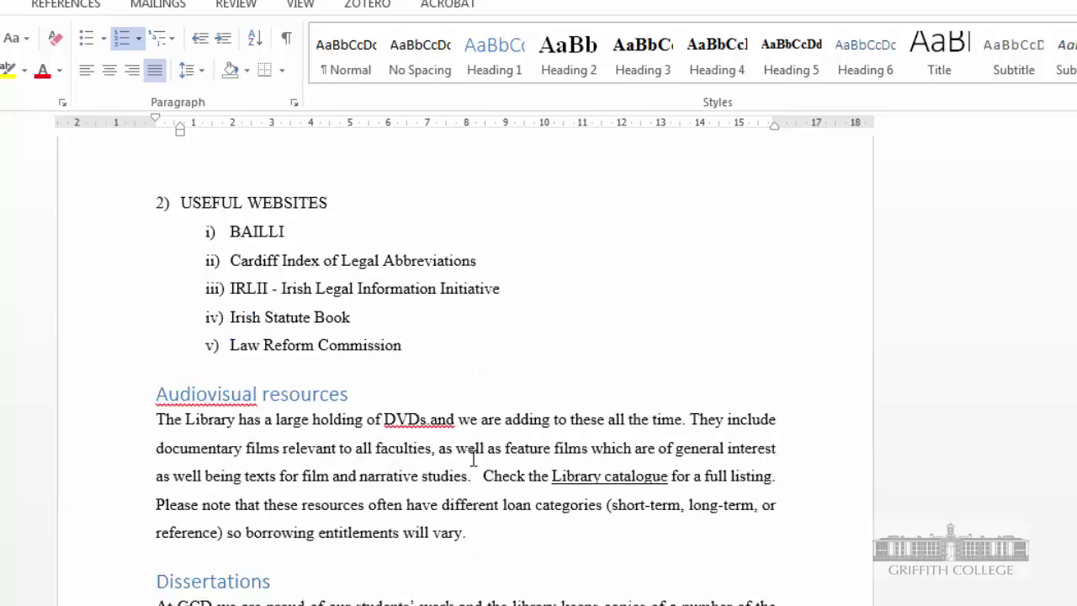
{"action": "scroll", "coordinate": [485, 455], "scroll_direction": "up", "scroll_amount": 3}
{"action": "scroll", "coordinate": [485, 454], "scroll_direction": "down", "scroll_amount": 15}
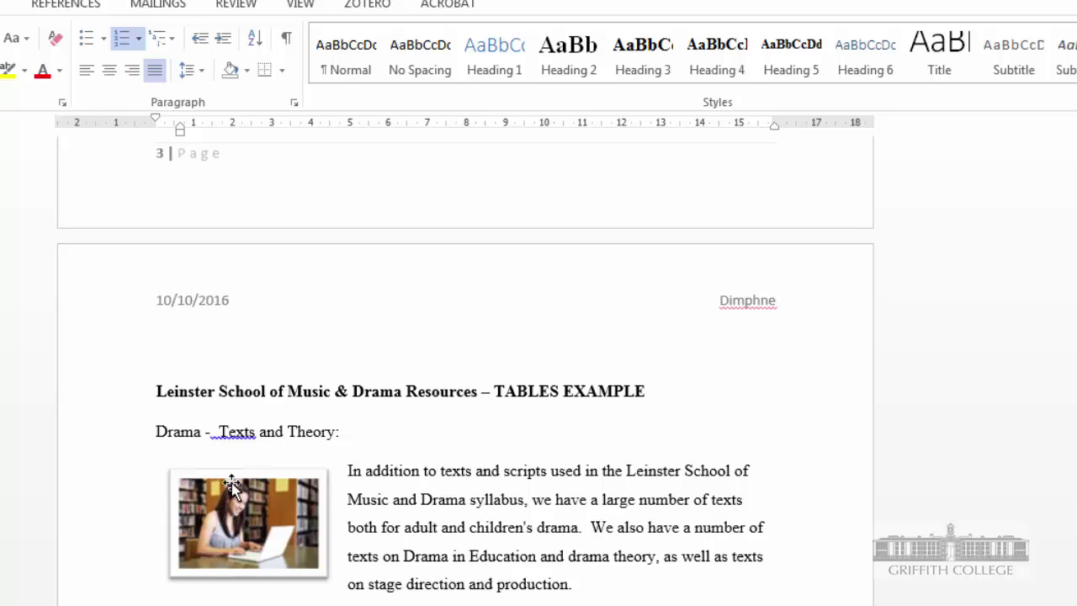
{"action": "left_click", "coordinate": [232, 483]}
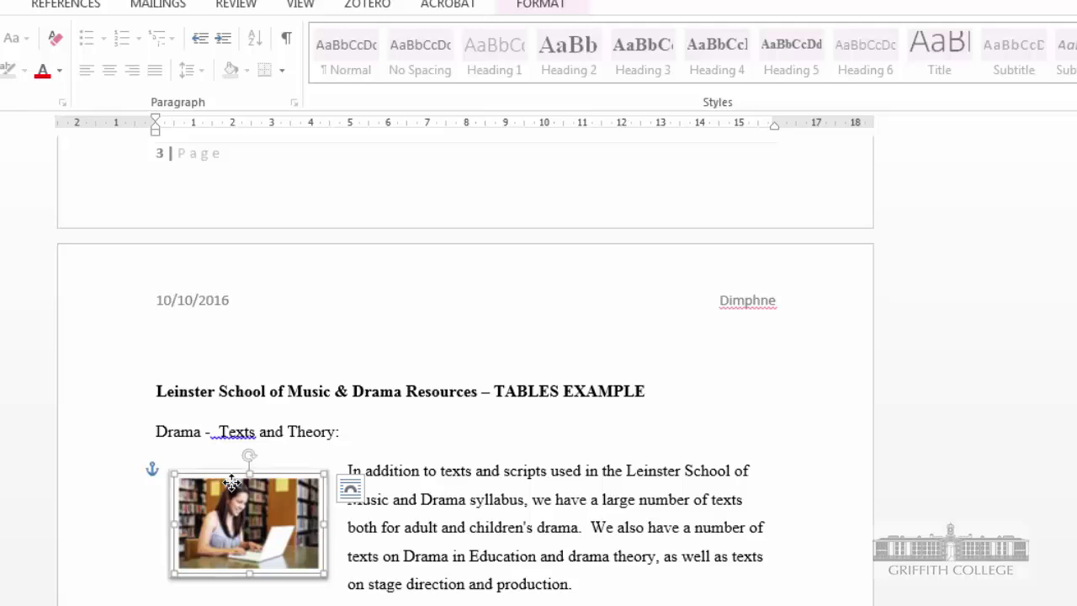
{"action": "key", "text": "Delete"}
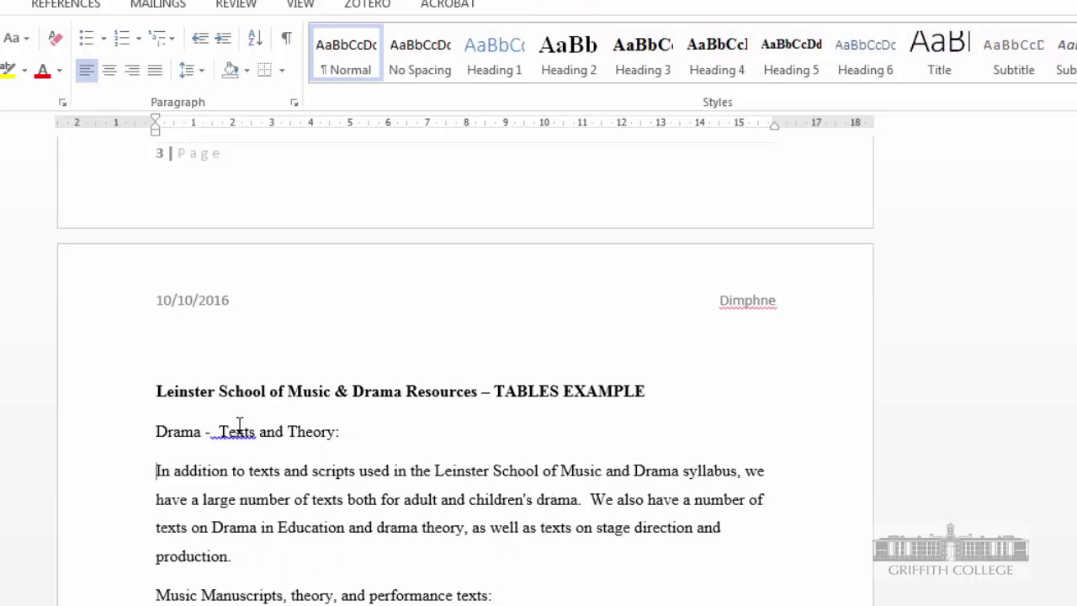
Step: Insert a table with four columns and three rows on a new line below the TABLES EXAMPLE heading
{"action": "left_click", "coordinate": [675, 390]}
{"action": "key", "text": "Return"}
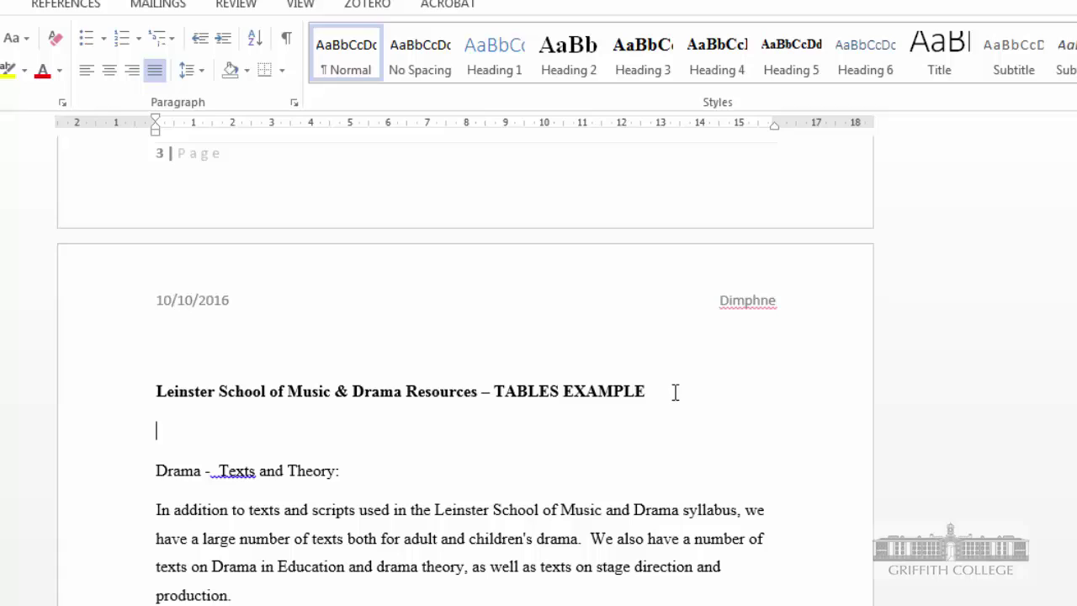
{"action": "left_click", "coordinate": [21, 19]}
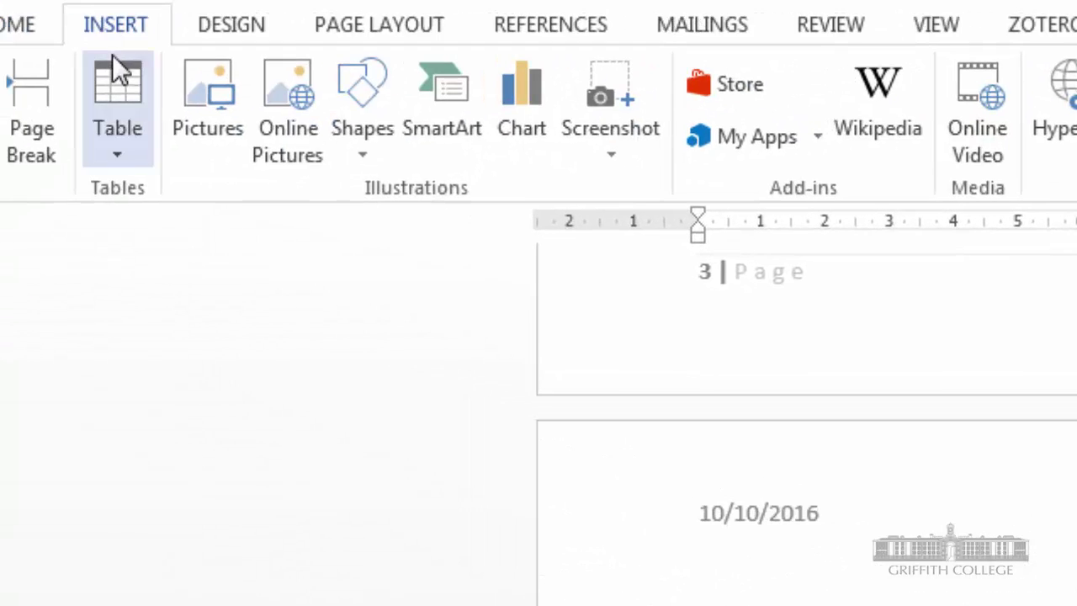
{"action": "left_click", "coordinate": [112, 83]}
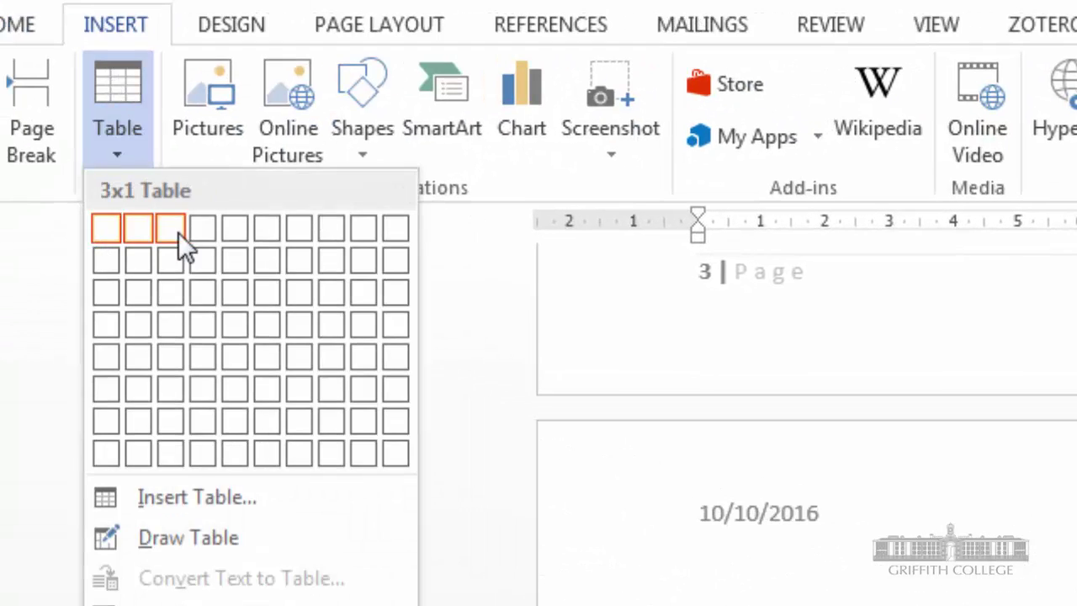
{"action": "left_click", "coordinate": [202, 291]}
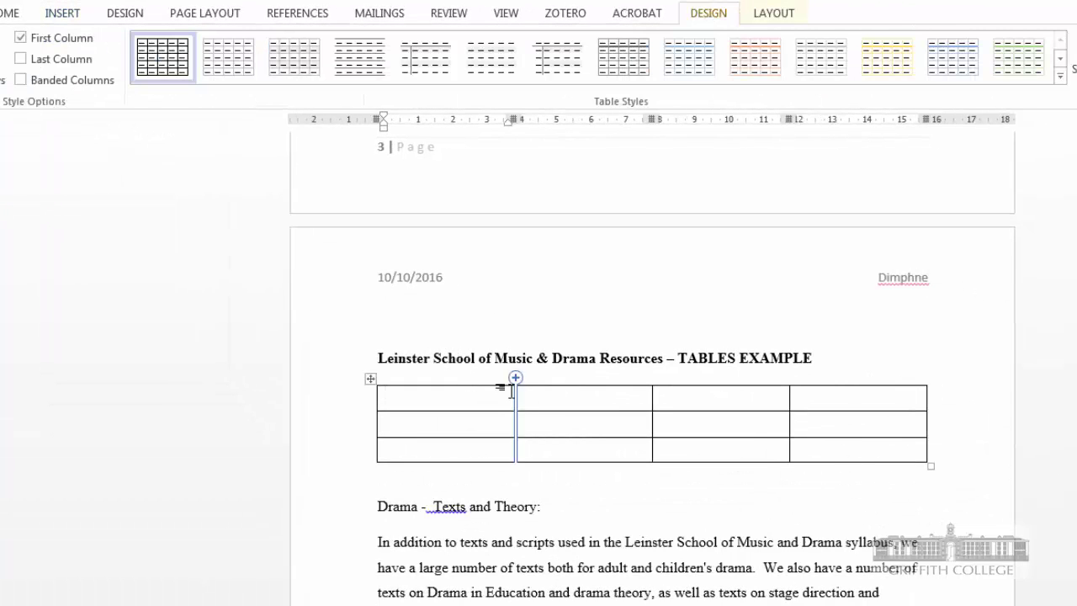
Step: Enter "aa" and "bb" in the first two cells of the table's first row
{"action": "type", "text": "aa"}
{"action": "key", "text": "Tab"}
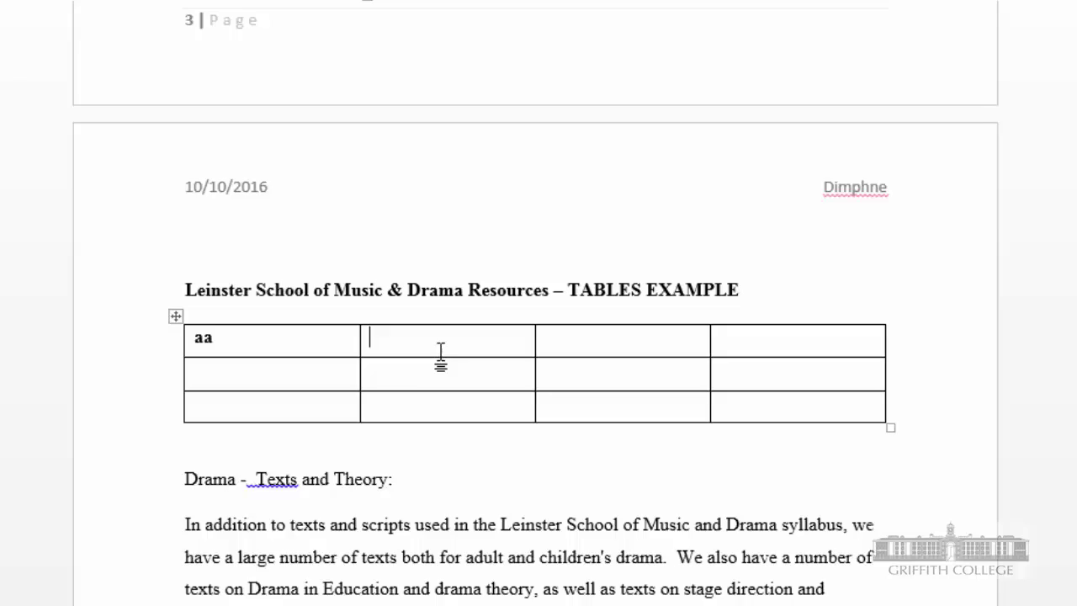
{"action": "type", "text": "bb"}
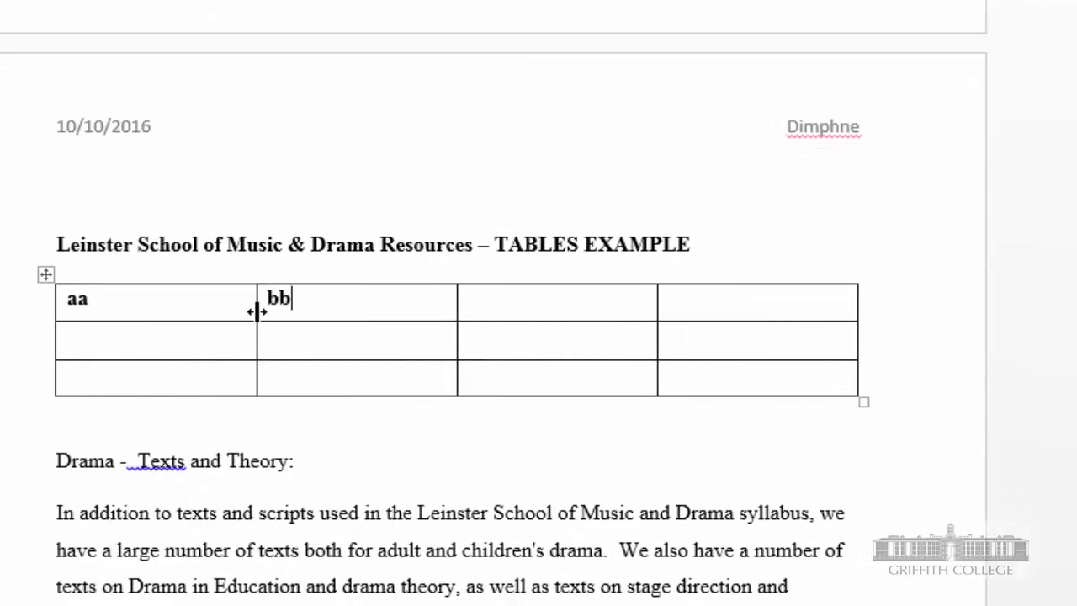
Step: Highlight "bb" in yellow, and narrow the first column and move the second column's far border inward
{"action": "left_click_drag", "start_coordinate": [342, 303], "coordinate": [264, 301]}
{"action": "left_click", "coordinate": [324, 2]}
{"action": "left_click_drag", "start_coordinate": [449, 294], "coordinate": [407, 245]}
{"action": "left_click_drag", "start_coordinate": [257, 308], "coordinate": [169, 294]}
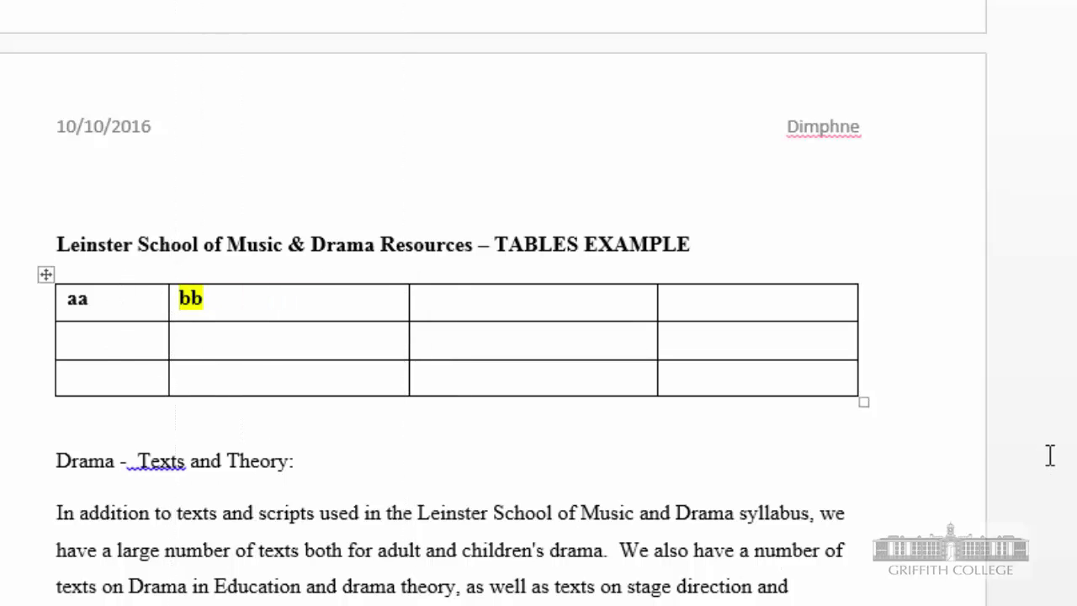
Step: Apply the Grid Table 1 Light - Accent 2 style to the whole table
{"action": "mouse_move", "coordinate": [140, 317]}
{"action": "left_click", "coordinate": [45, 274]}
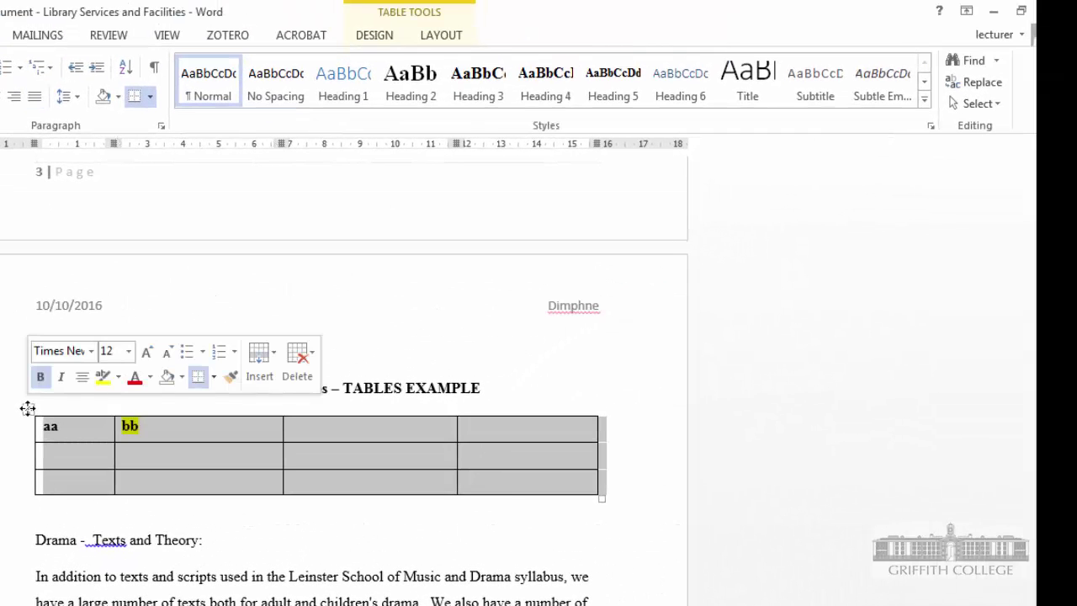
{"action": "double_click", "coordinate": [29, 411]}
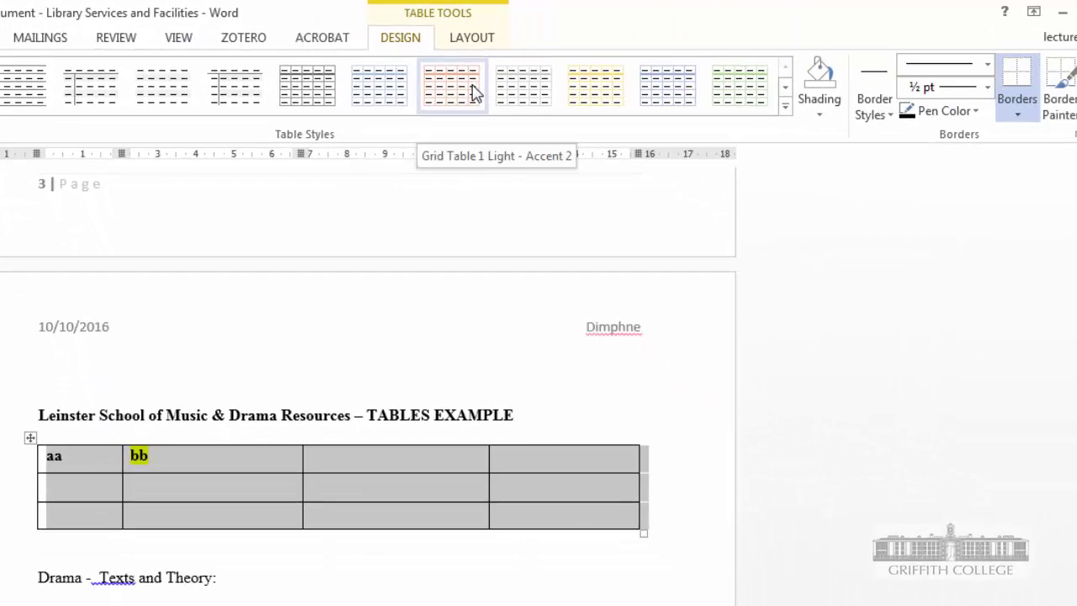
{"action": "left_click", "coordinate": [469, 91]}
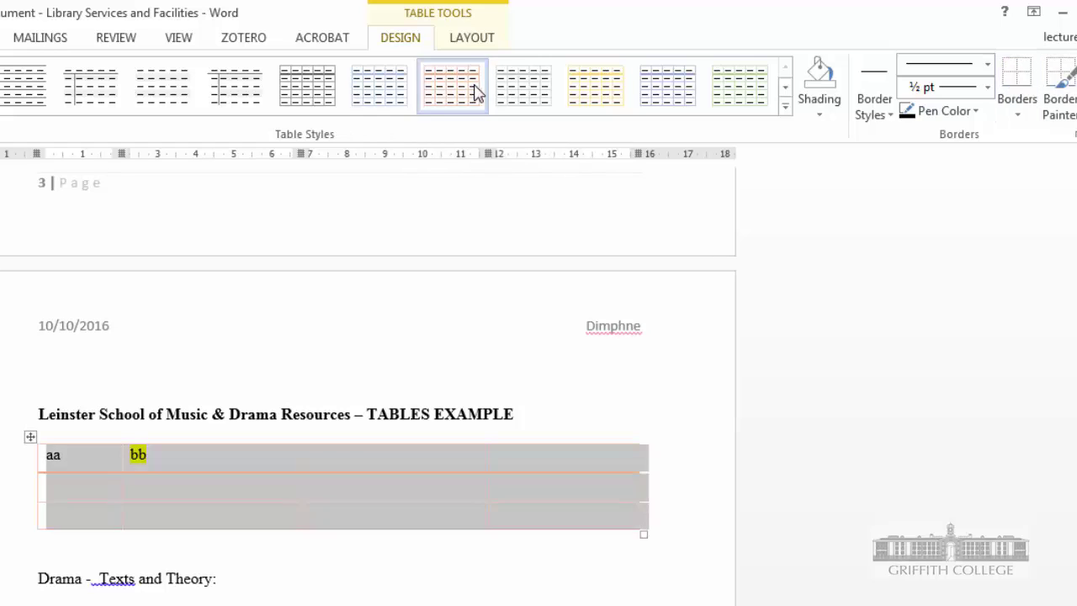
Step: Apply the dark blue grid style with a solid header row and first column to the four-column table
{"action": "left_click", "coordinate": [785, 87]}
{"action": "left_click", "coordinate": [668, 91]}
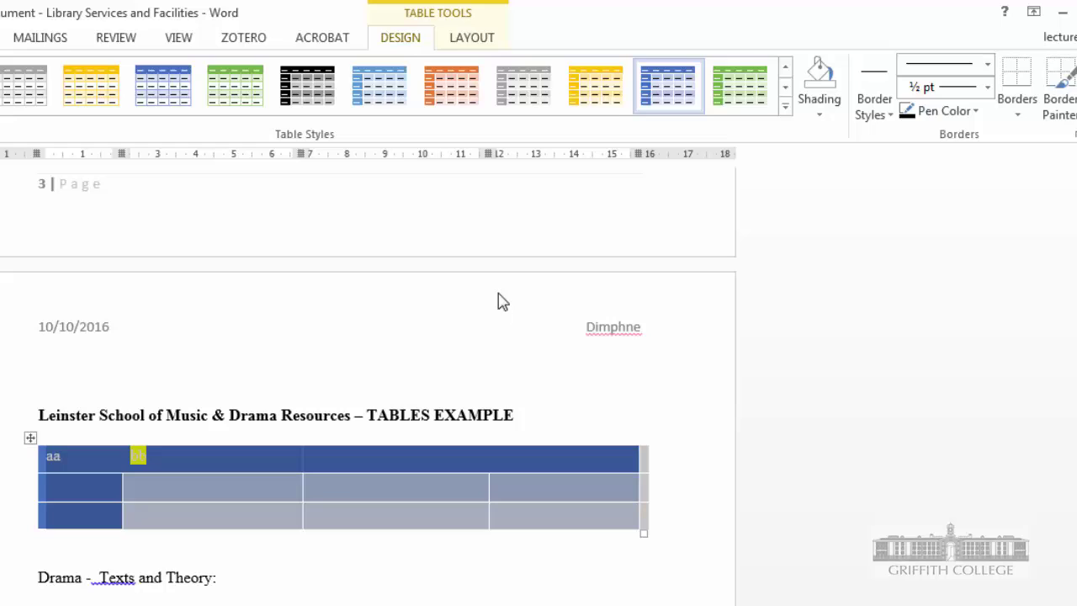
{"action": "left_click", "coordinate": [153, 603]}
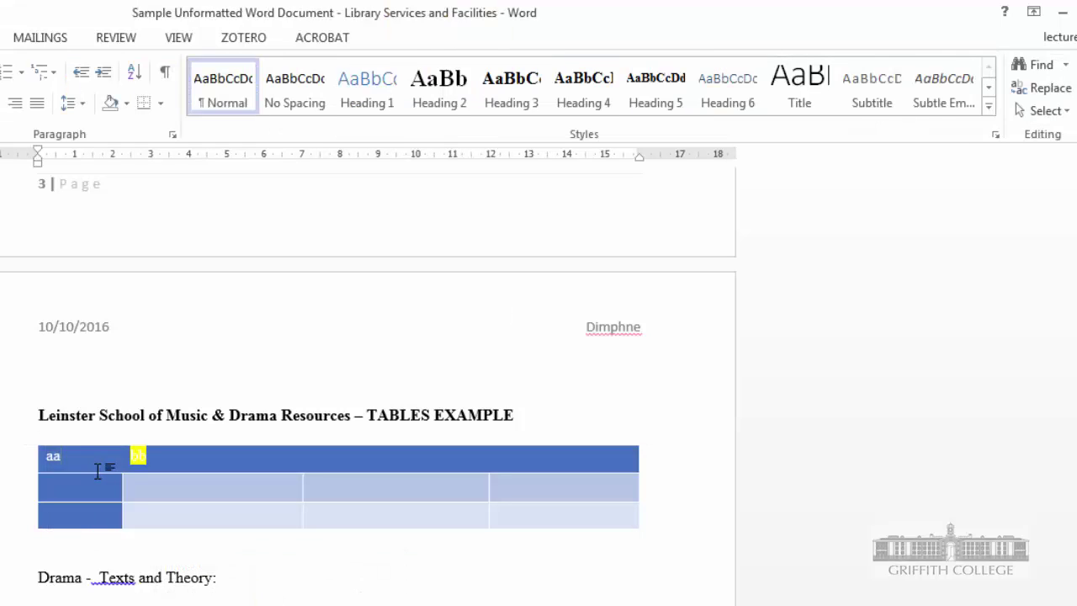
Step: Clear the text from all cells of the four-column table
{"action": "left_click", "coordinate": [53, 455]}
{"action": "left_click", "coordinate": [32, 436]}
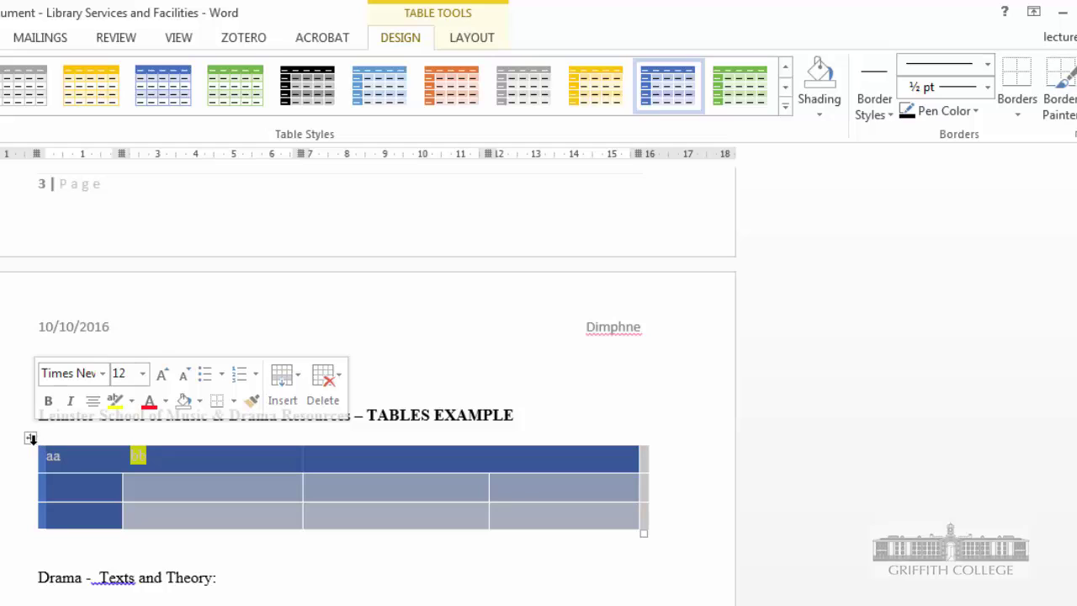
{"action": "key", "text": "Delete"}
Step: Remove the empty four-column table below the TABLES EXAMPLE heading
{"action": "left_click", "coordinate": [28, 436]}
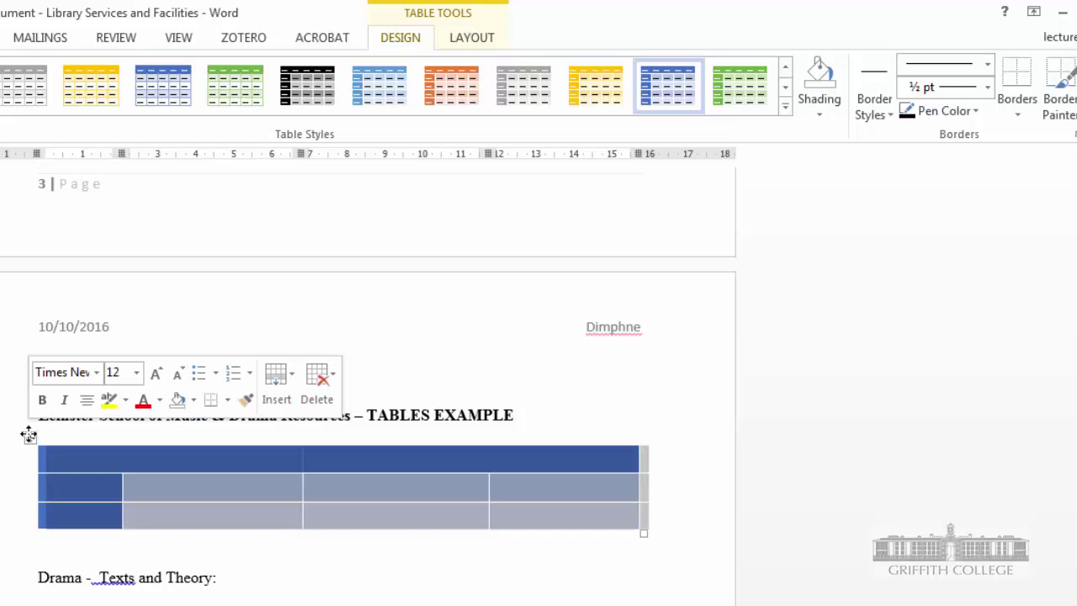
{"action": "left_click", "coordinate": [38, 446]}
{"action": "left_click_drag", "start_coordinate": [17, 515], "coordinate": [20, 472]}
{"action": "key", "text": "BackSpace"}
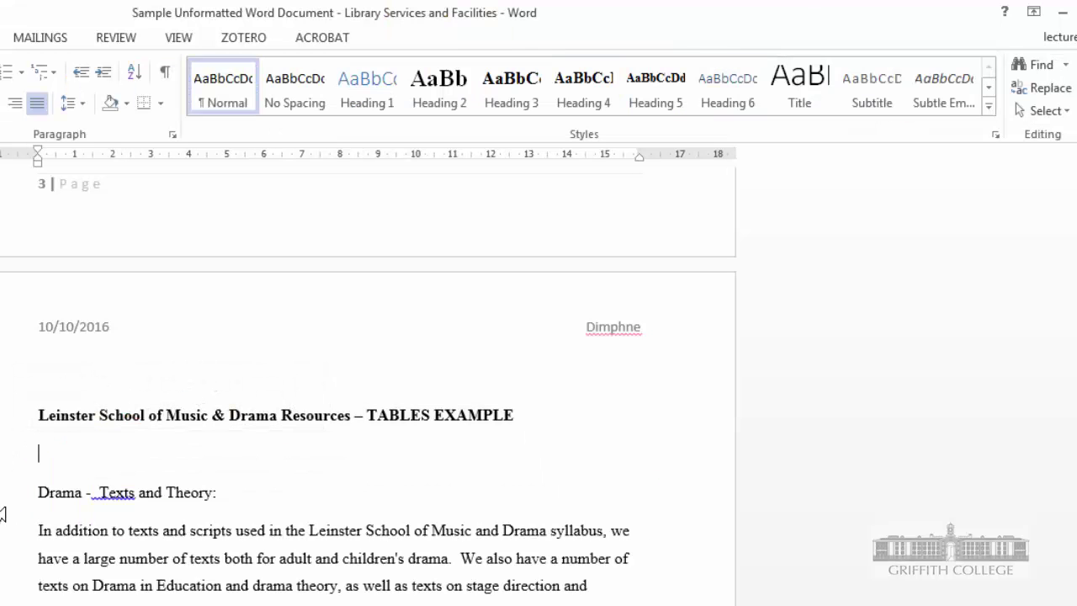
Step: Convert the text from "Drama - Texts and Theory:" through the Licentiates section into a two-column table separated at paragraphs
{"action": "scroll", "coordinate": [8, 530], "scroll_direction": "down", "scroll_amount": 5}
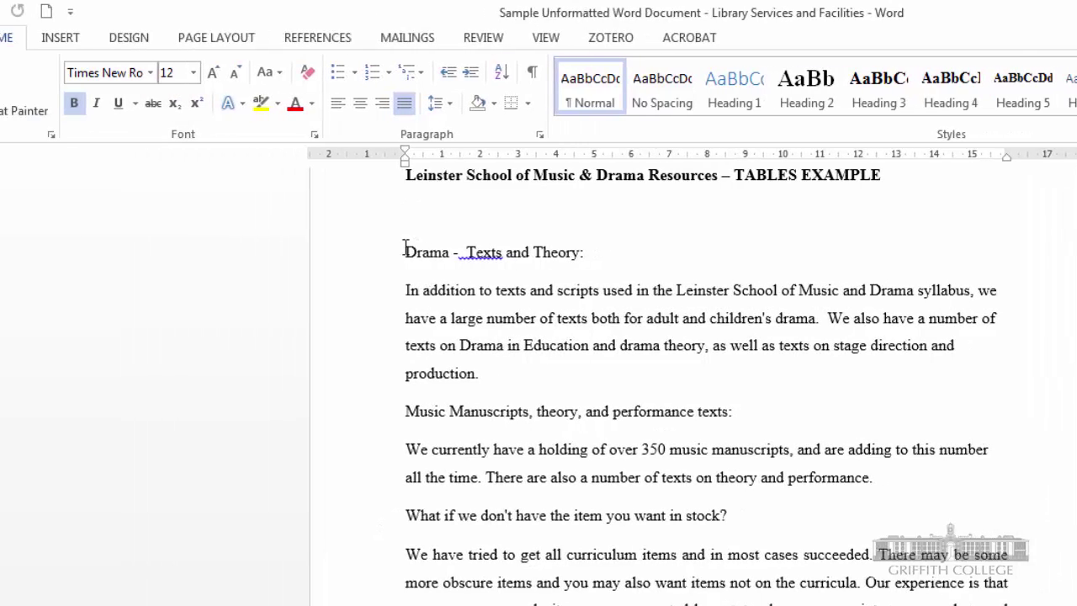
{"action": "left_click_drag", "start_coordinate": [404, 249], "coordinate": [841, 605]}
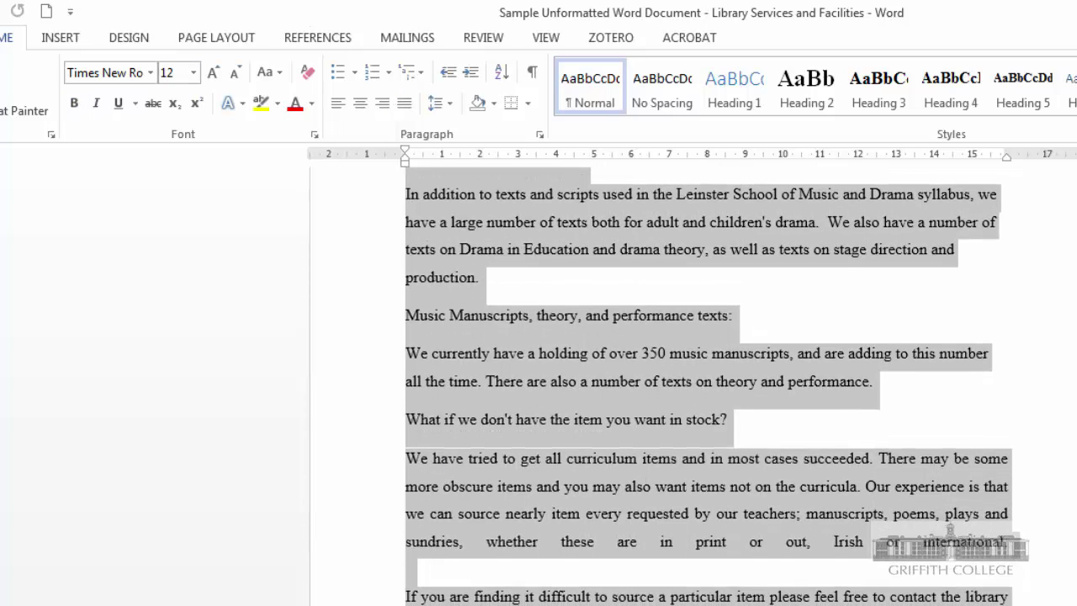
{"action": "left_click", "coordinate": [75, 40]}
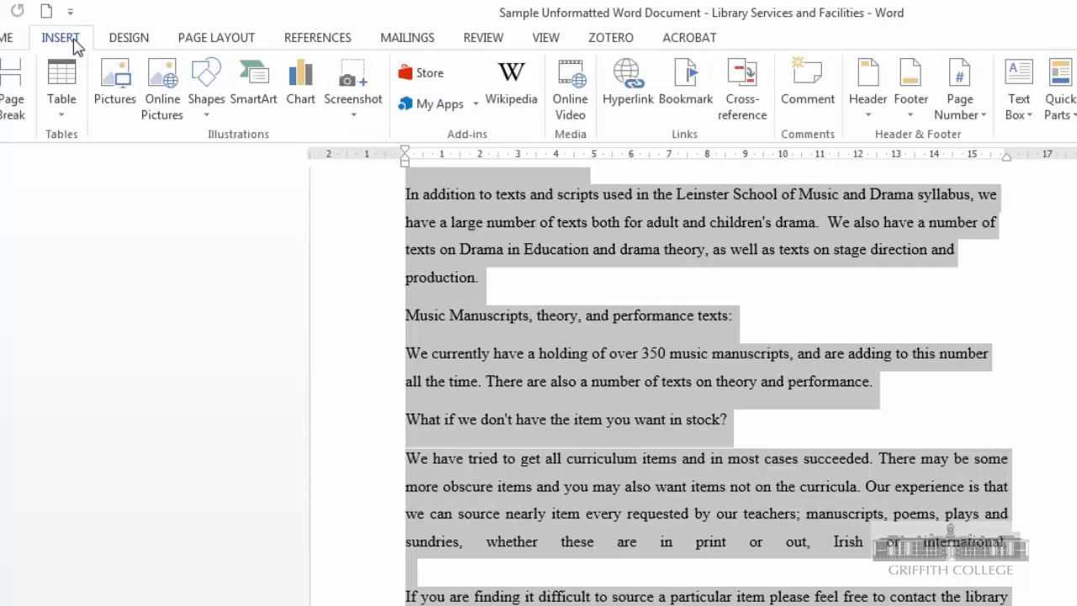
{"action": "left_click", "coordinate": [59, 107]}
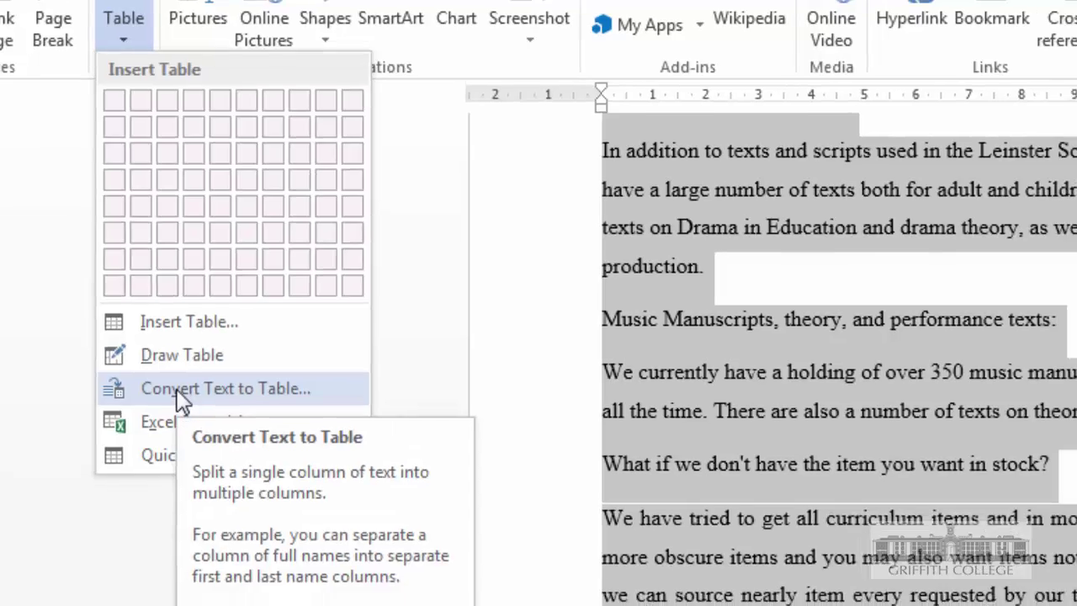
{"action": "left_click", "coordinate": [183, 398]}
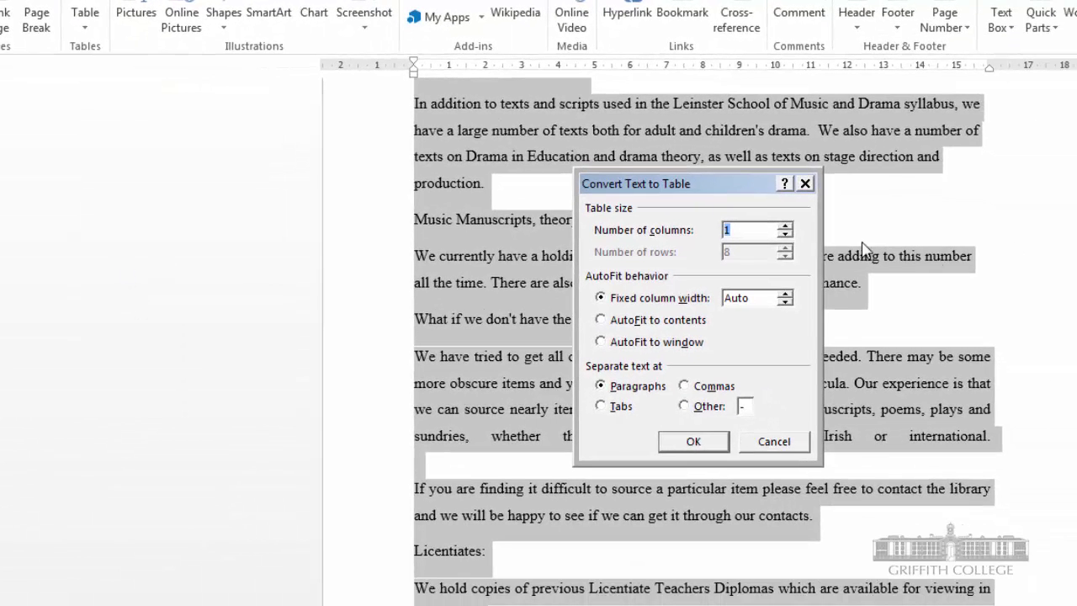
{"action": "left_click", "coordinate": [785, 226]}
{"action": "left_click", "coordinate": [724, 439]}
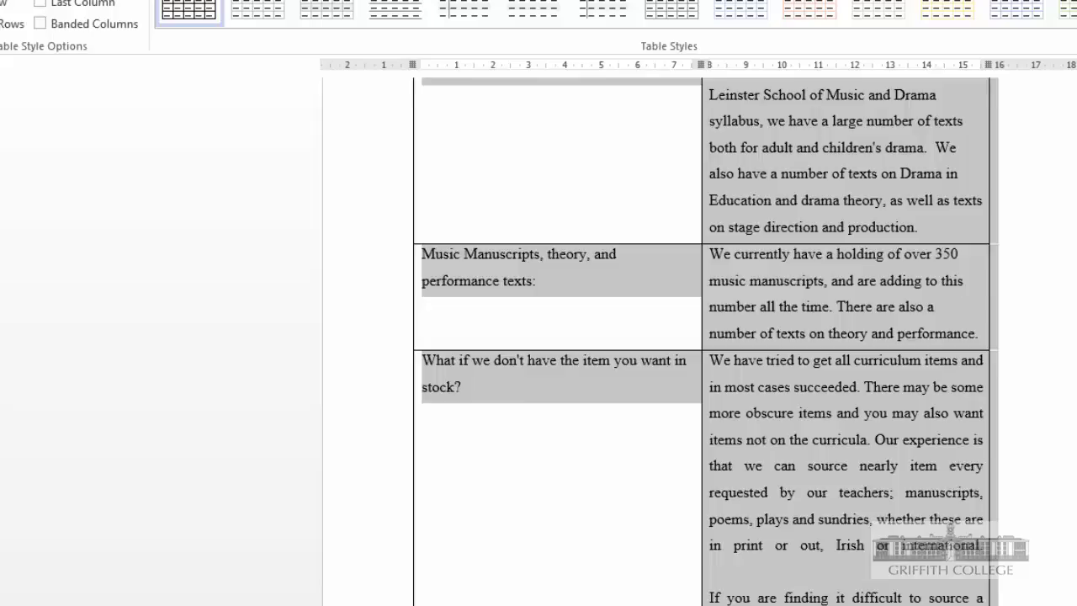
{"action": "scroll", "coordinate": [572, 420], "scroll_direction": "up", "scroll_amount": 6}
{"action": "left_click", "coordinate": [569, 485]}
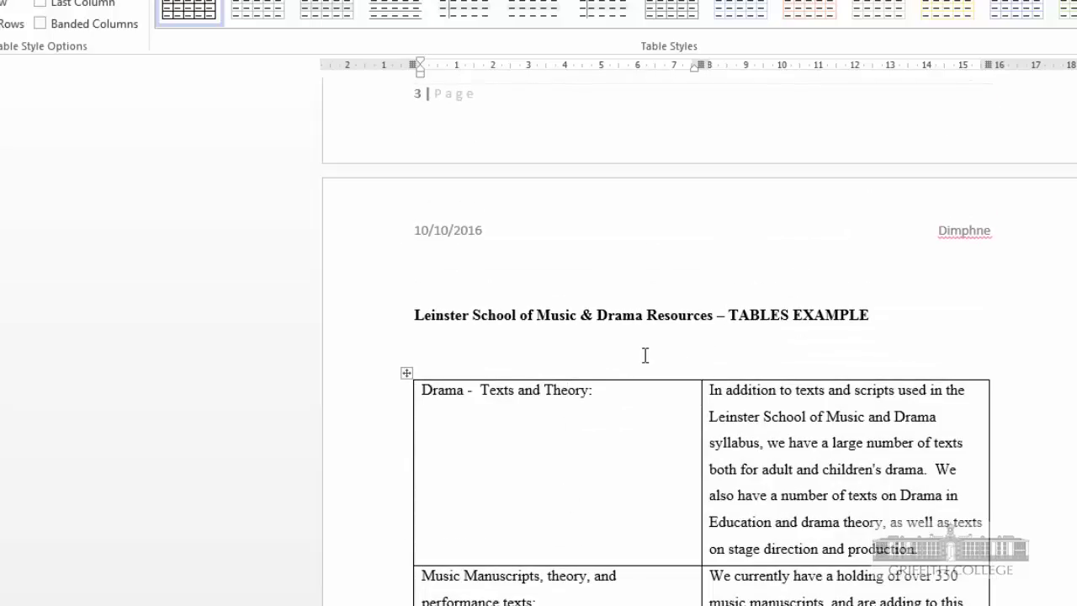
{"action": "scroll", "coordinate": [645, 355], "scroll_direction": "down", "scroll_amount": 5}
{"action": "scroll", "coordinate": [398, 401], "scroll_direction": "up", "scroll_amount": 5}
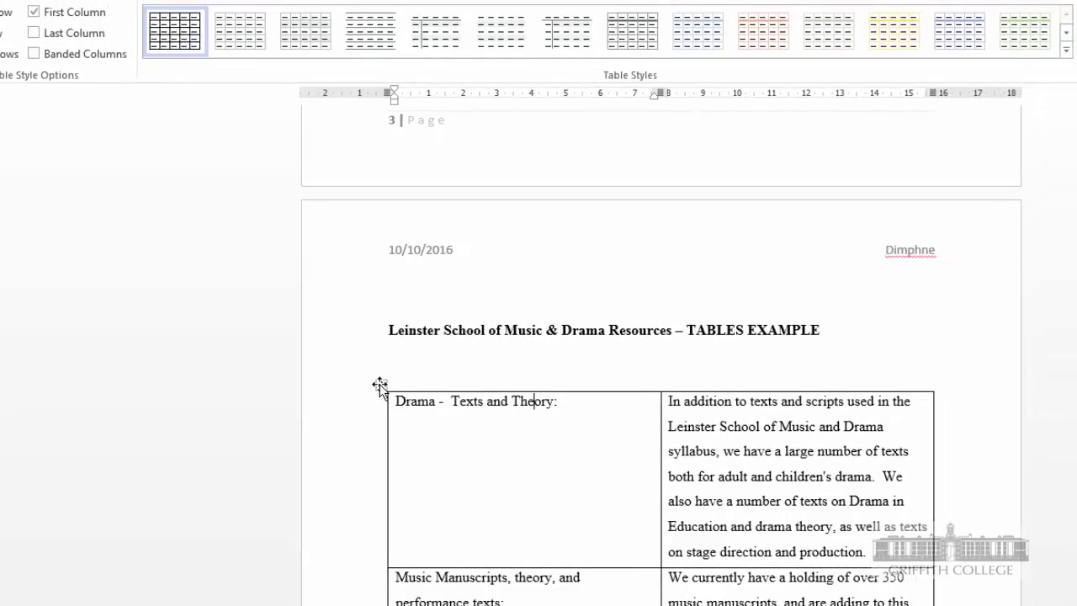
Step: Style the whole converted table with a light blue grid style, then replace it with the dark gold grid style
{"action": "left_click", "coordinate": [381, 386]}
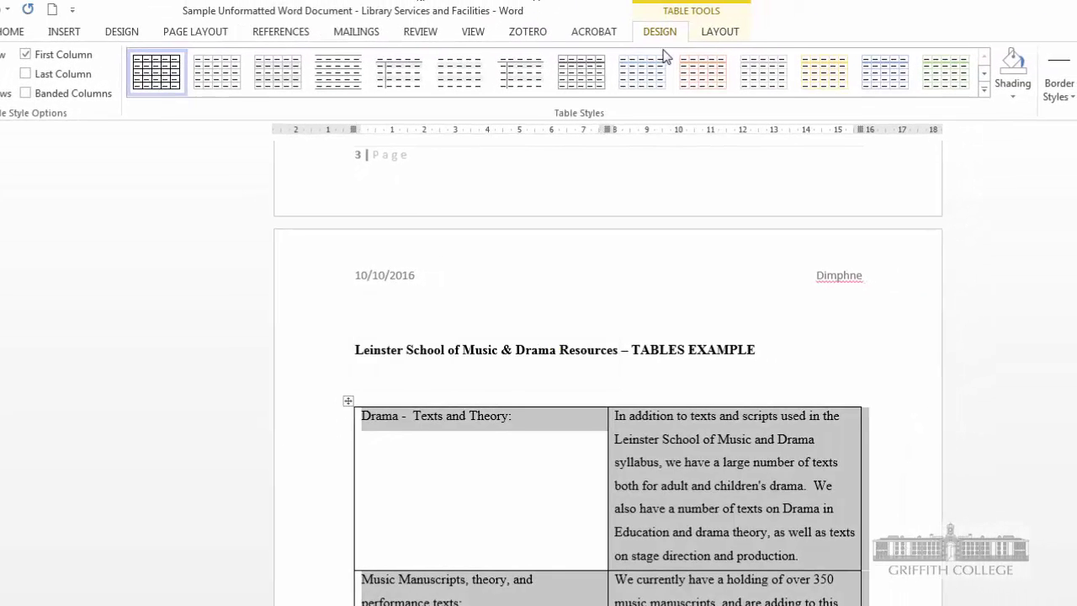
{"action": "left_click", "coordinate": [885, 79]}
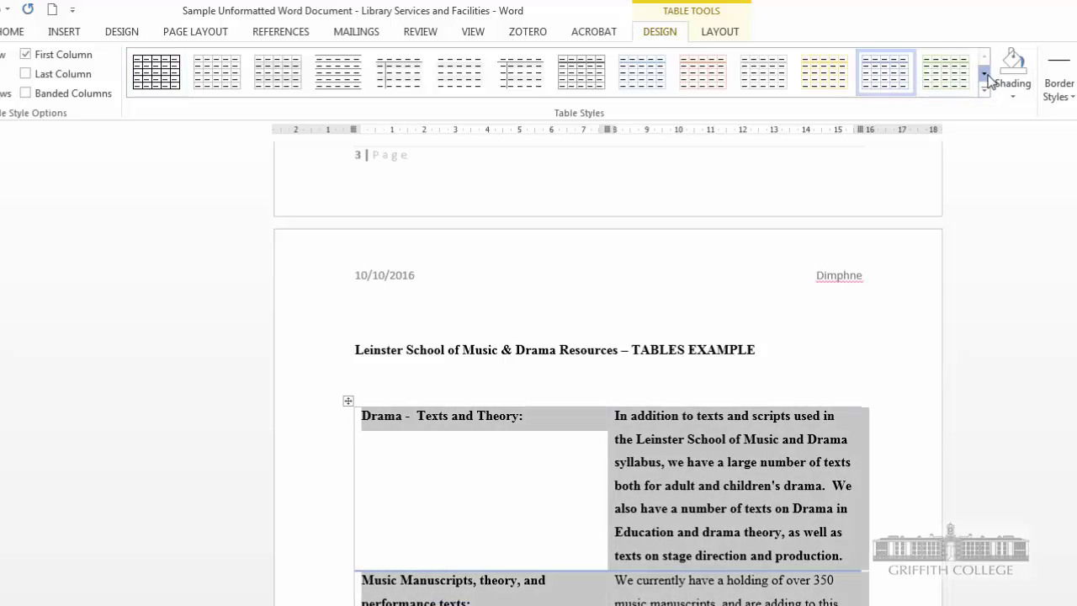
{"action": "left_click", "coordinate": [985, 75]}
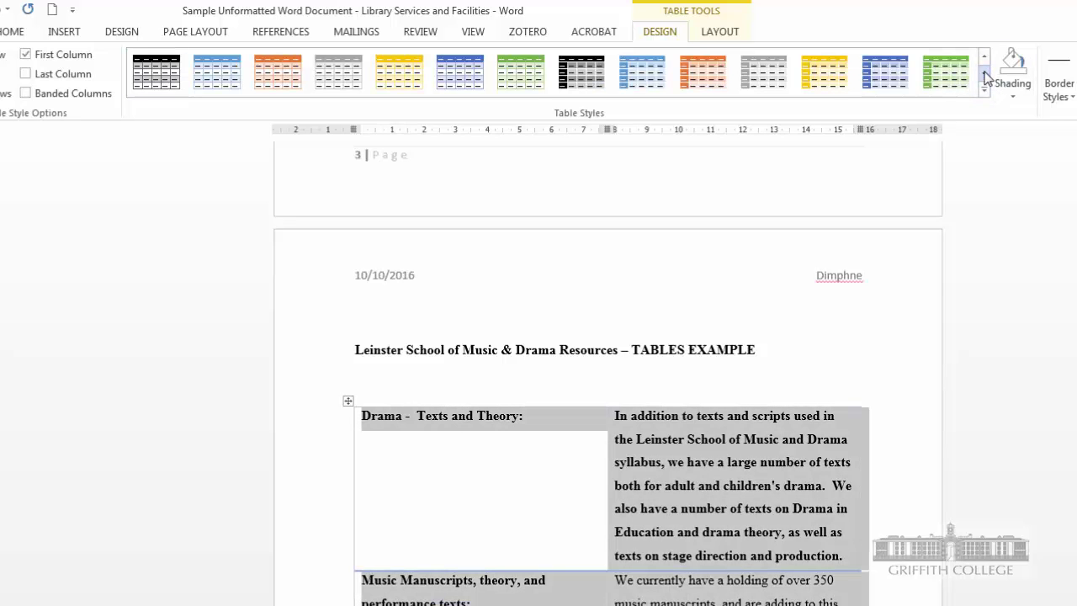
{"action": "left_click", "coordinate": [833, 75]}
{"action": "left_click", "coordinate": [447, 379]}
{"action": "scroll", "coordinate": [447, 379], "scroll_direction": "down", "scroll_amount": 3}
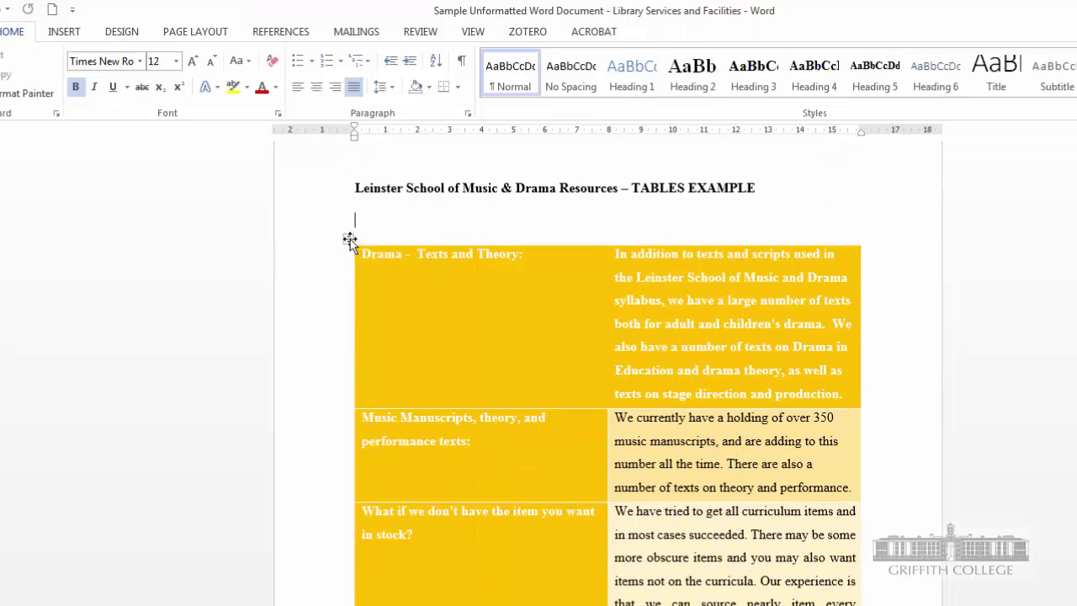
Step: Restyle the whole converted table with the blue grid style that has a solid header row and banded rows
{"action": "left_click", "coordinate": [350, 241]}
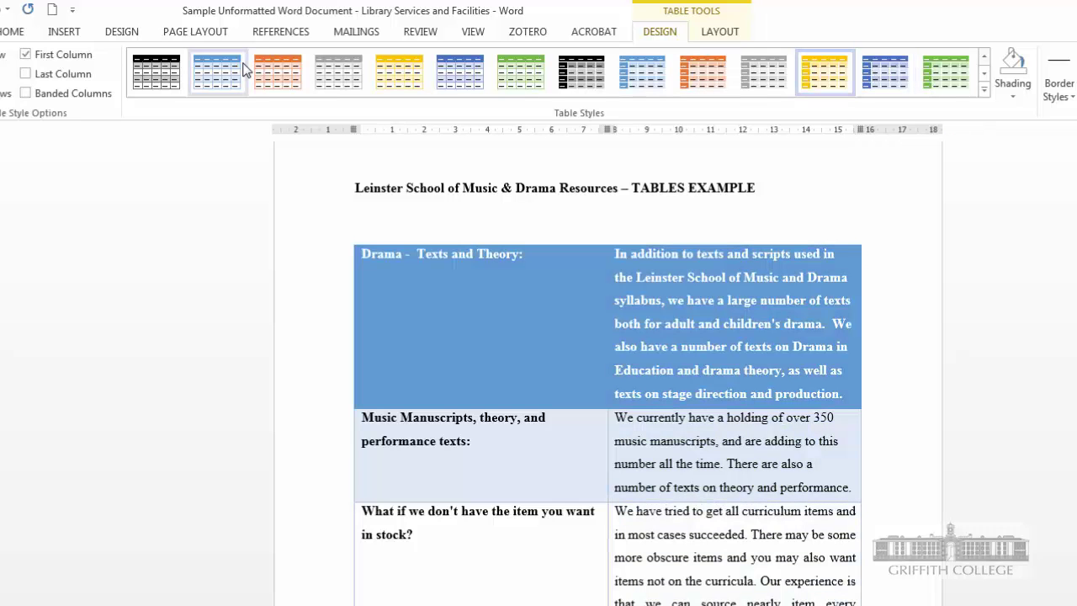
{"action": "left_click", "coordinate": [217, 72]}
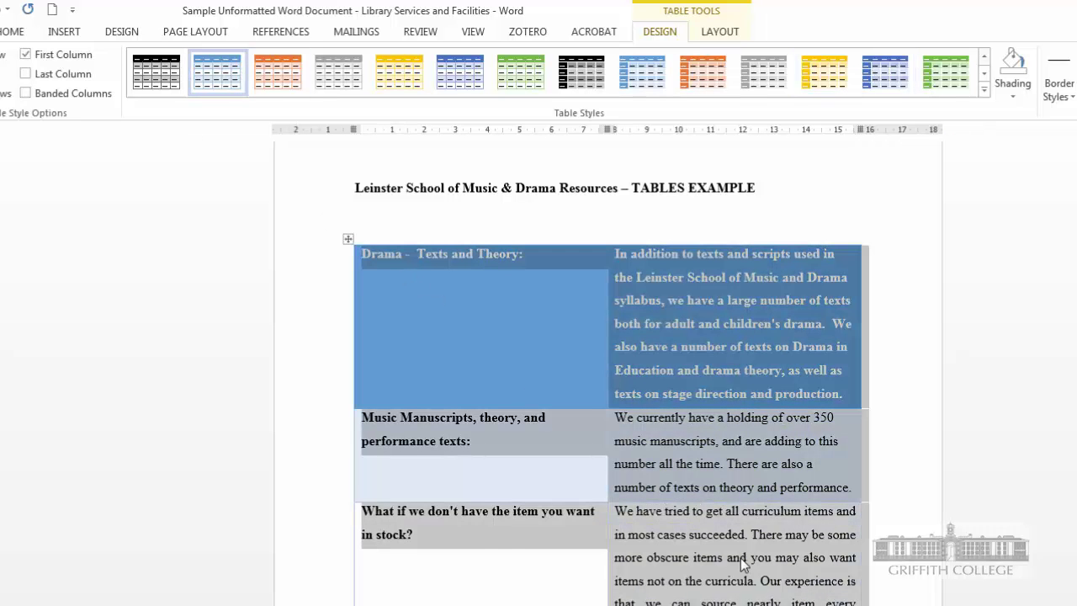
{"action": "left_click", "coordinate": [412, 277]}
{"action": "scroll", "coordinate": [411, 277], "scroll_direction": "down", "scroll_amount": 3}
{"action": "scroll", "coordinate": [469, 171], "scroll_direction": "up", "scroll_amount": 2}
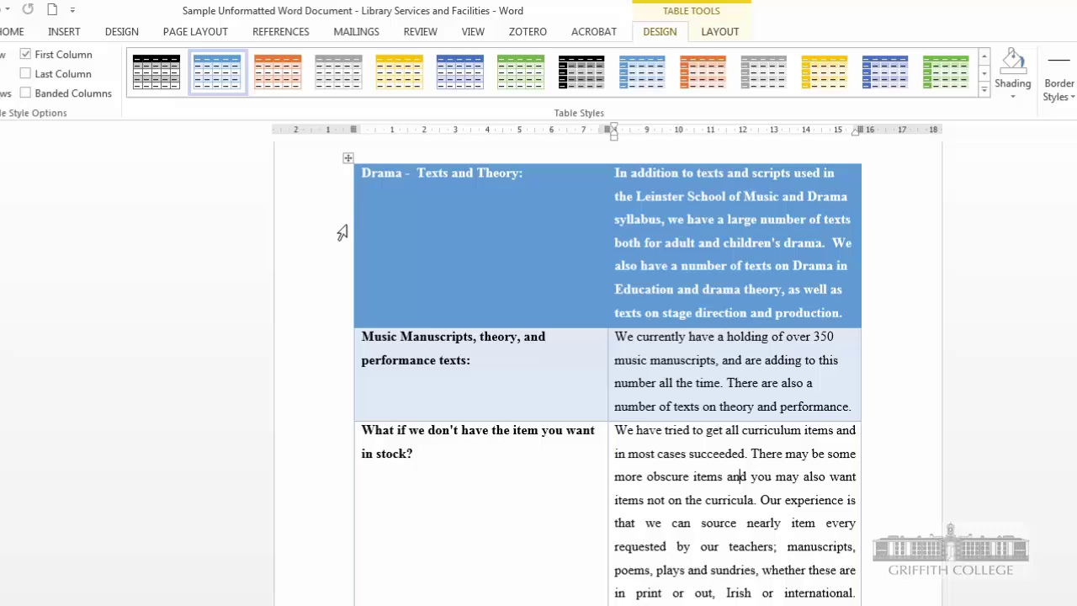
Step: Undo the table restyling, the two-column text conversion and the removal of the empty four-column table
{"action": "key", "text": "ctrl+z"}
{"action": "key", "text": "ctrl+z"}
{"action": "key", "text": "ctrl+z"}
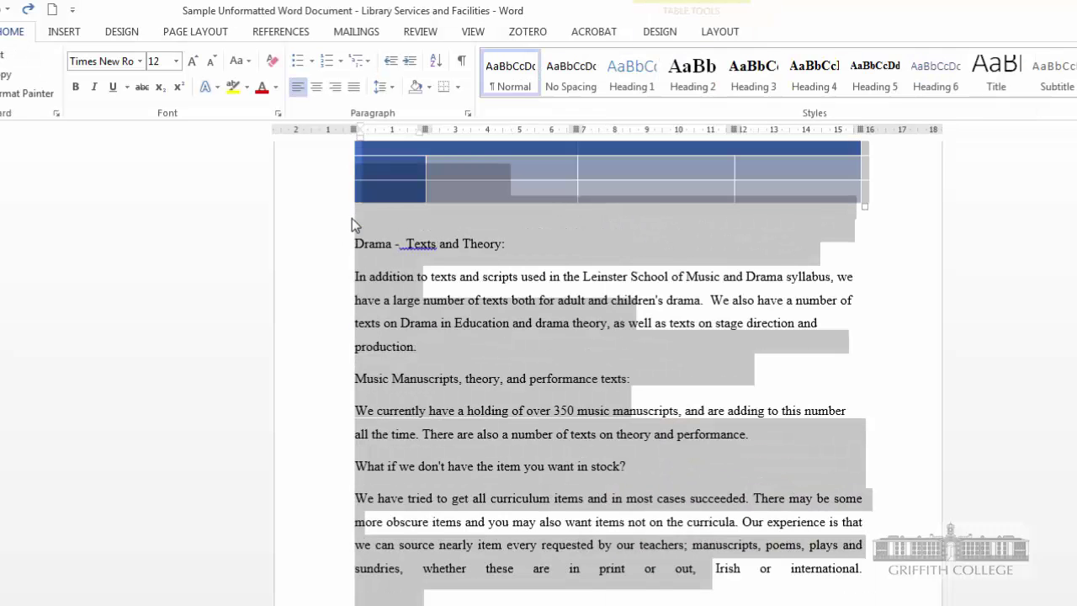
Step: Convert the Drama and Music Manuscripts headings and their paragraphs into a one-column table separated at paragraphs
{"action": "left_click_drag", "start_coordinate": [369, 293], "coordinate": [368, 283]}
{"action": "left_click_drag", "start_coordinate": [358, 242], "coordinate": [777, 452]}
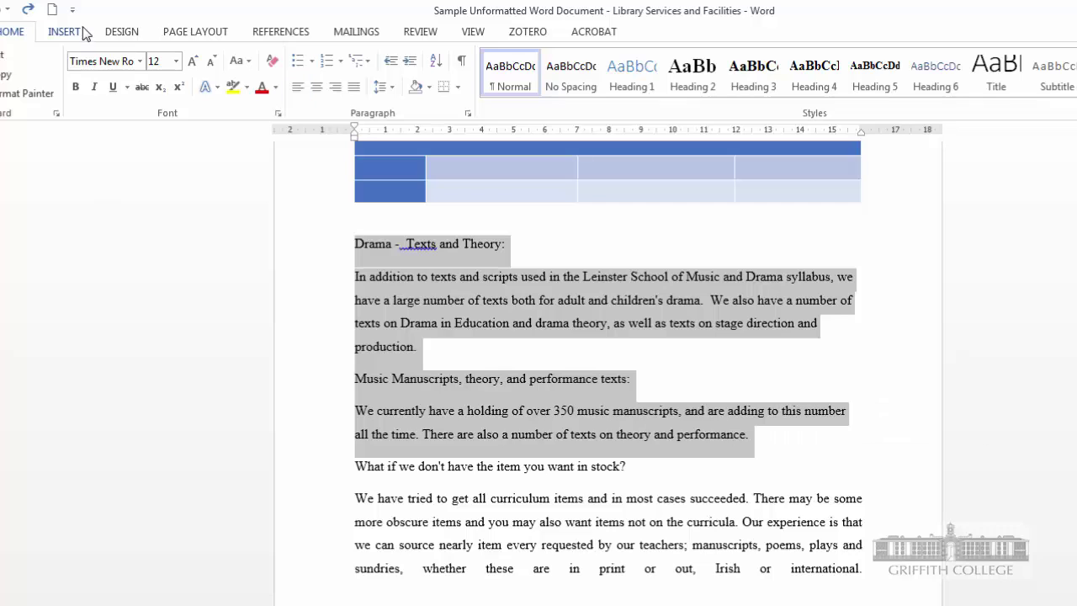
{"action": "left_click", "coordinate": [56, 32]}
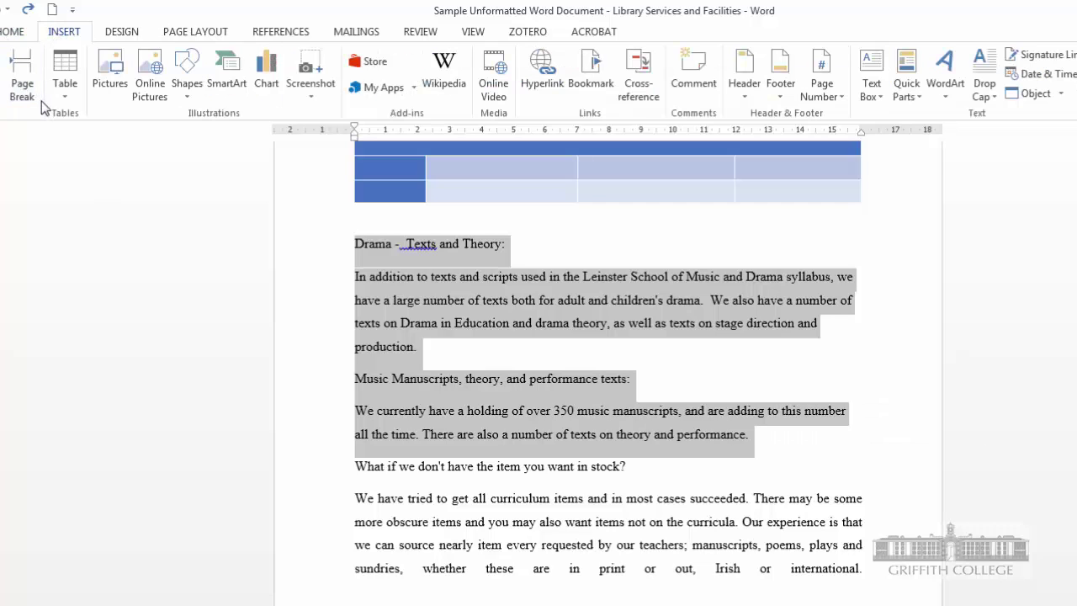
{"action": "left_click", "coordinate": [74, 91]}
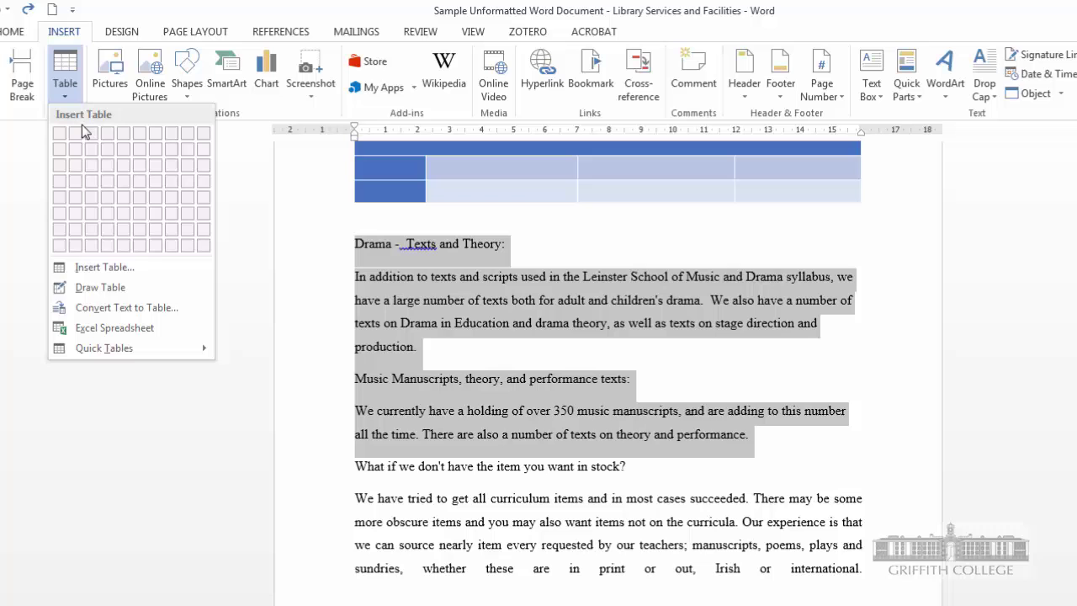
{"action": "left_click", "coordinate": [103, 308]}
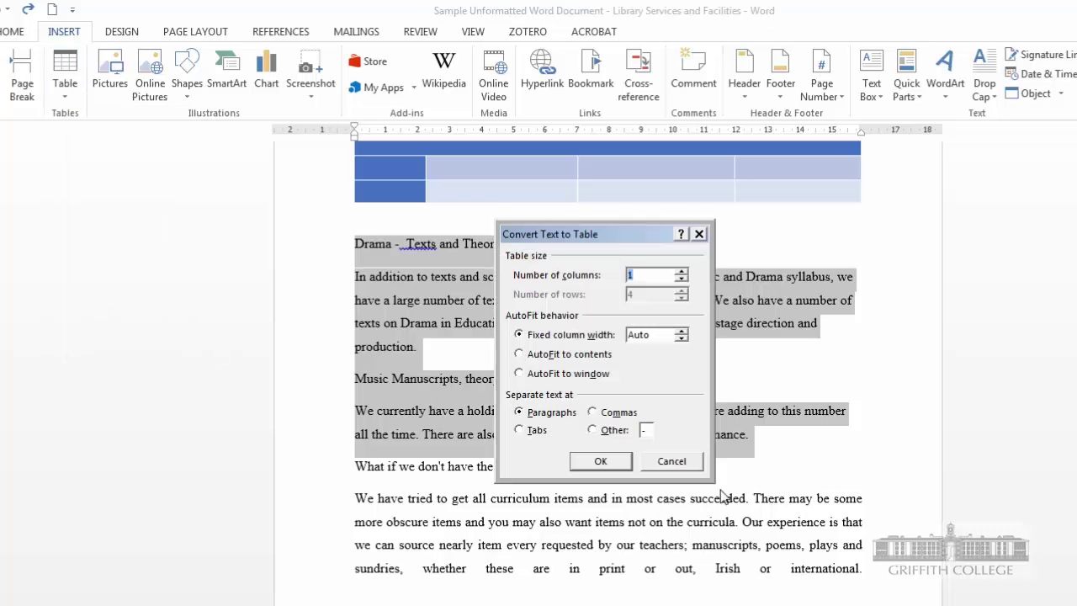
{"action": "left_click", "coordinate": [612, 468]}
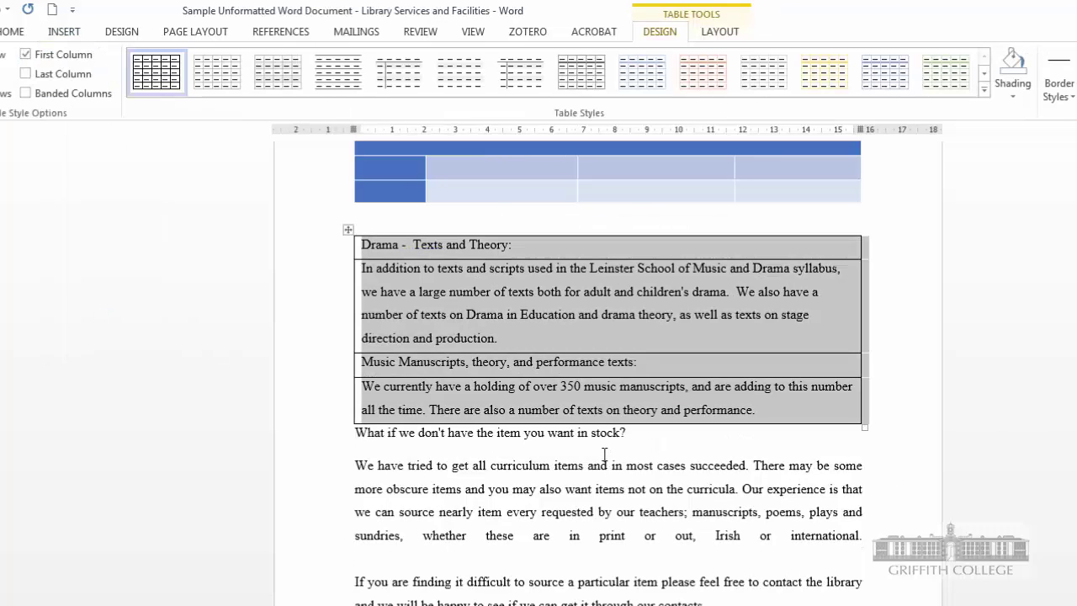
{"action": "left_click", "coordinate": [603, 449]}
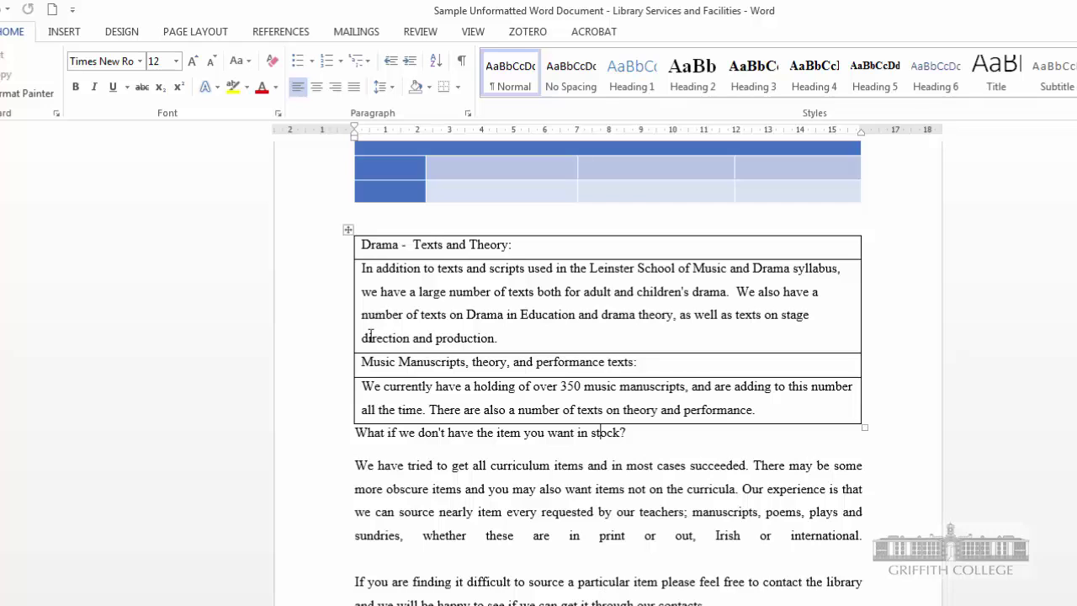
Step: Apply the light gold grid style to the whole one-column table
{"action": "left_click", "coordinate": [348, 229]}
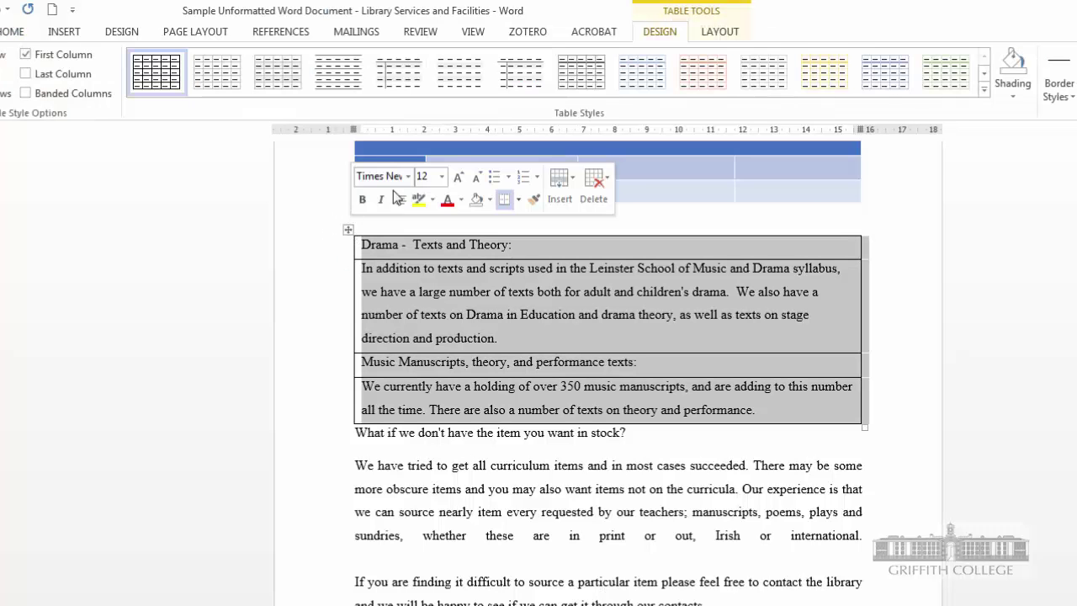
{"action": "left_click", "coordinate": [820, 71]}
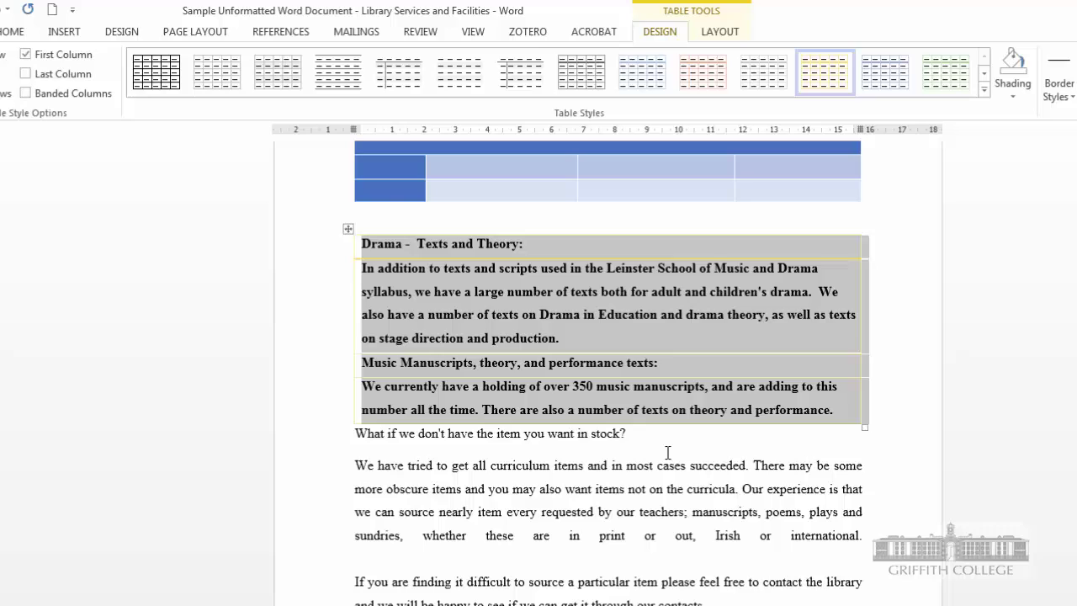
{"action": "left_click", "coordinate": [668, 434]}
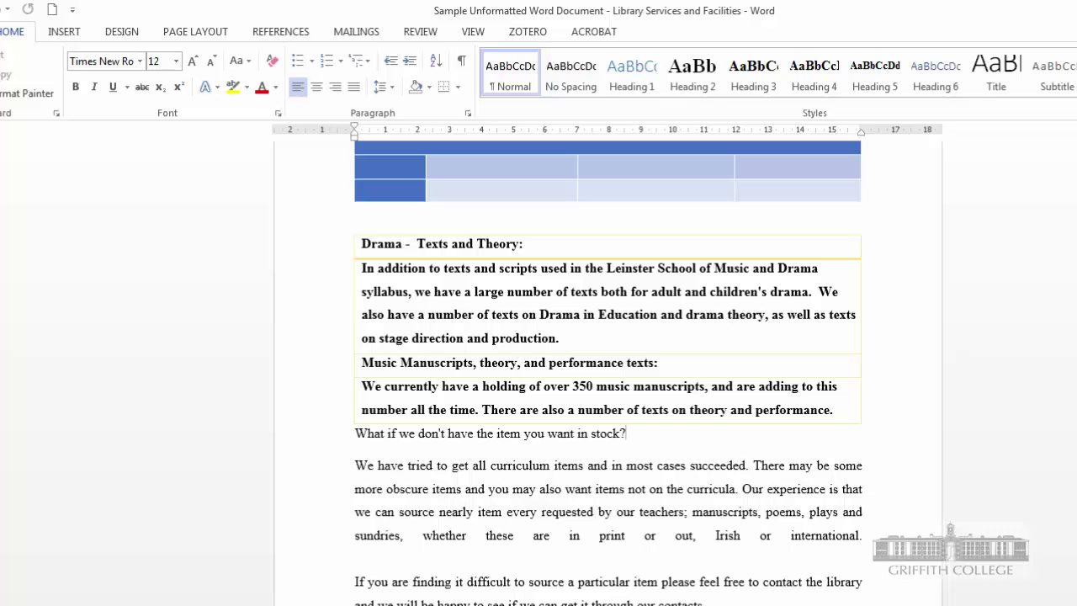
Step: Insert a footnote at the end of the Licentiates paragraph, directly after "the library."
{"action": "scroll", "coordinate": [608, 372], "scroll_direction": "down", "scroll_amount": 6}
{"action": "scroll", "coordinate": [608, 373], "scroll_direction": "up", "scroll_amount": 10}
{"action": "scroll", "coordinate": [608, 373], "scroll_direction": "down", "scroll_amount": 5}
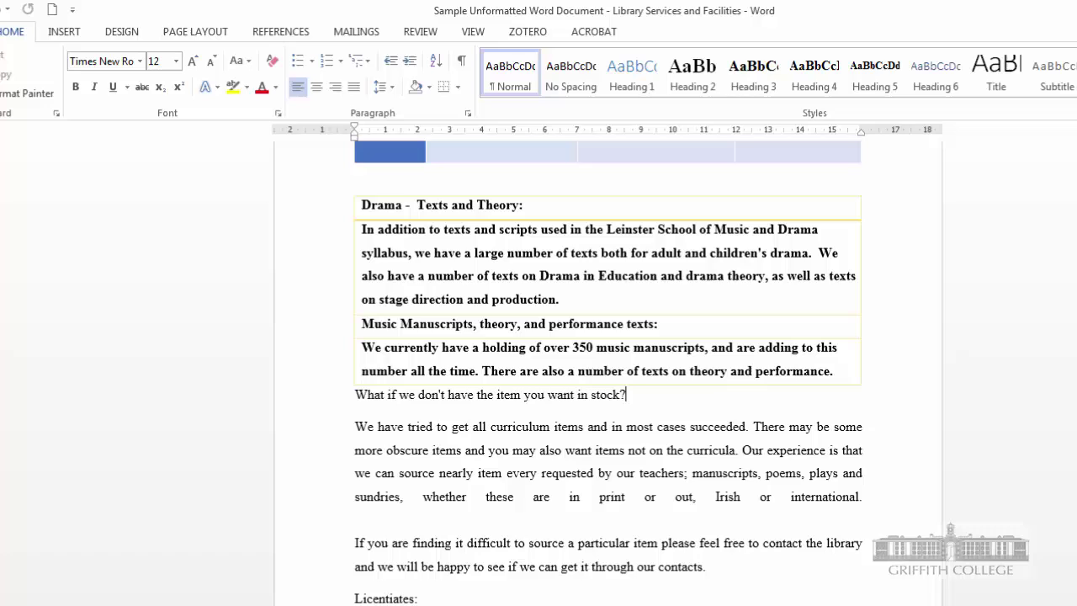
{"action": "scroll", "coordinate": [607, 372], "scroll_direction": "down", "scroll_amount": 2}
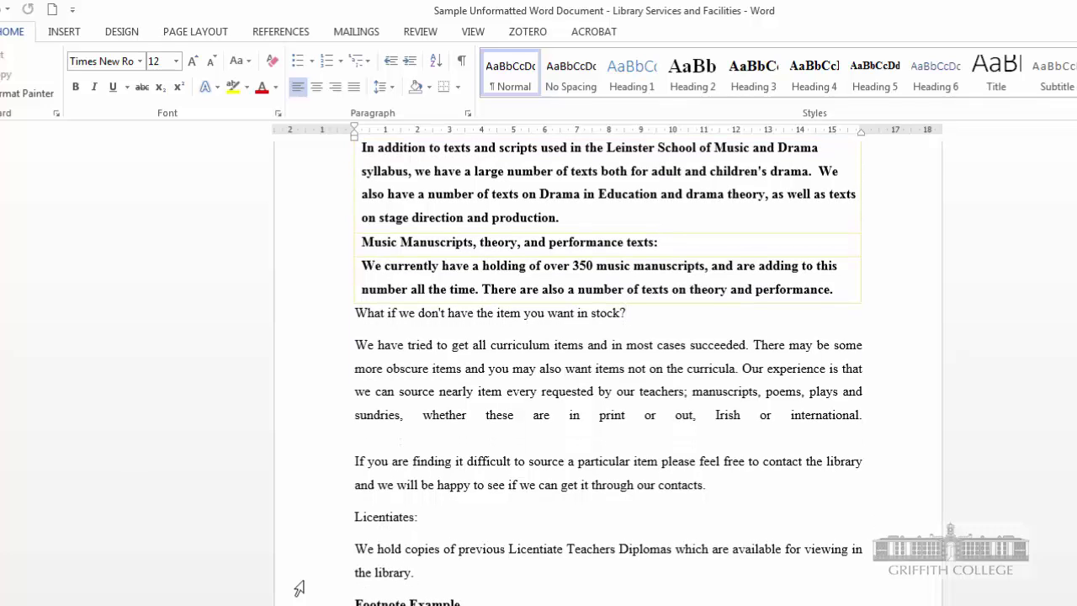
{"action": "left_click", "coordinate": [418, 603]}
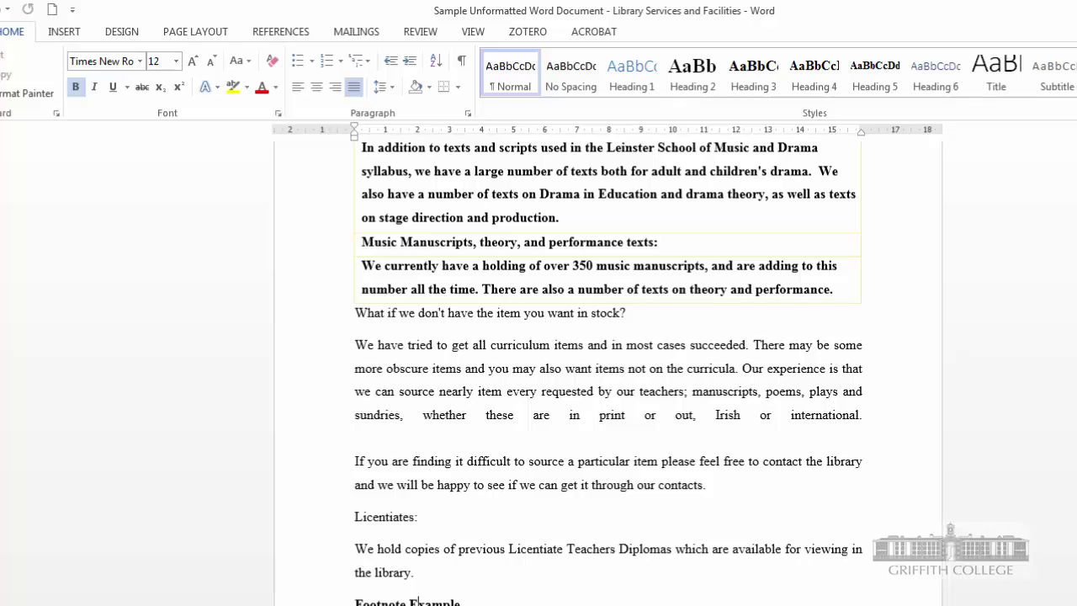
{"action": "scroll", "coordinate": [349, 515], "scroll_direction": "down", "scroll_amount": 3}
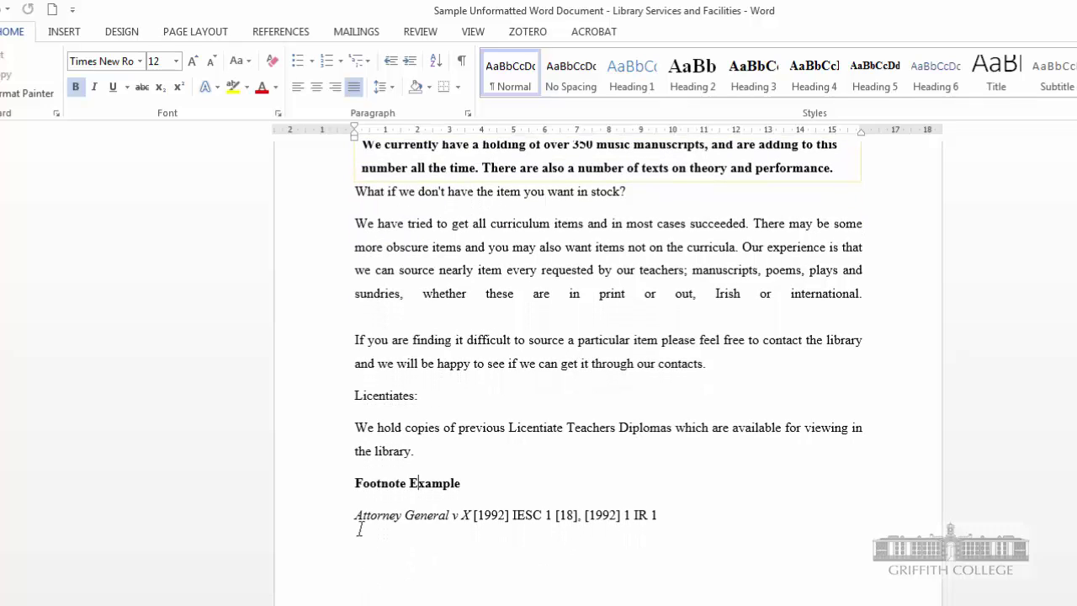
{"action": "left_click_drag", "start_coordinate": [354, 521], "coordinate": [661, 515]}
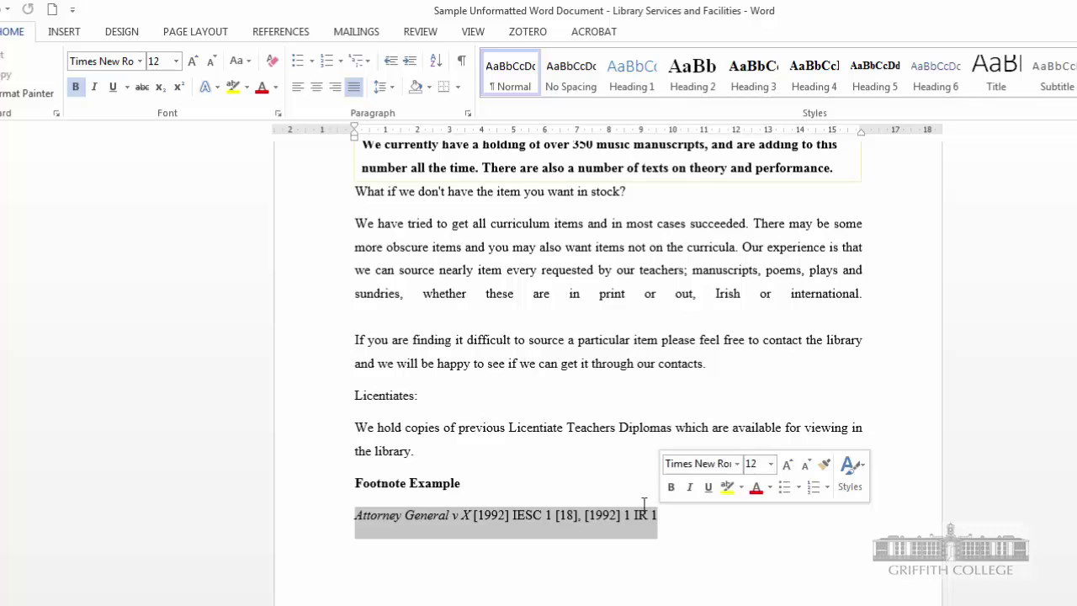
{"action": "left_click", "coordinate": [441, 452]}
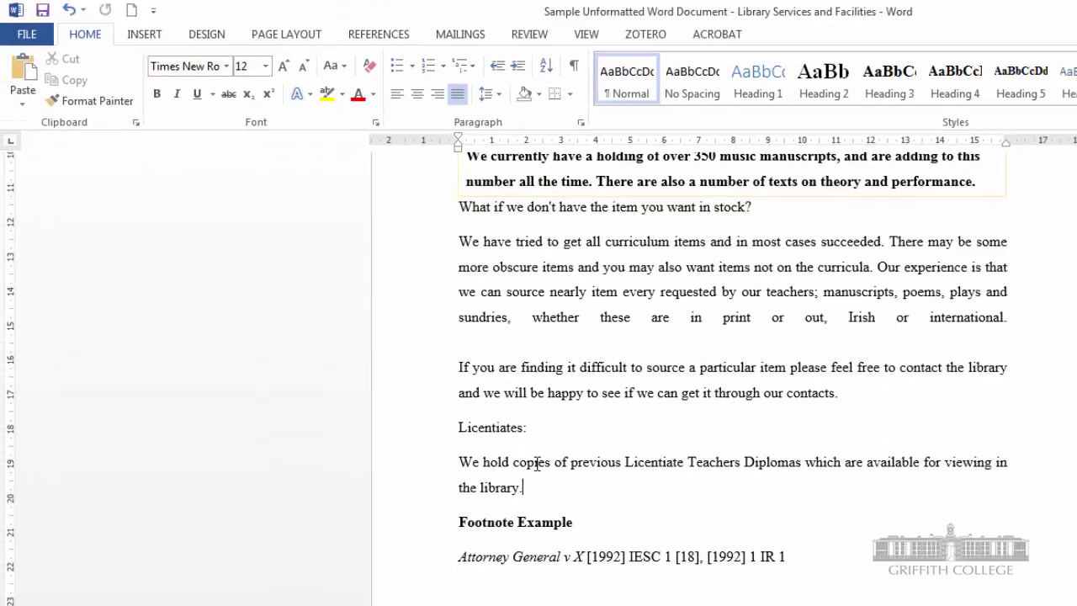
{"action": "left_click", "coordinate": [374, 34]}
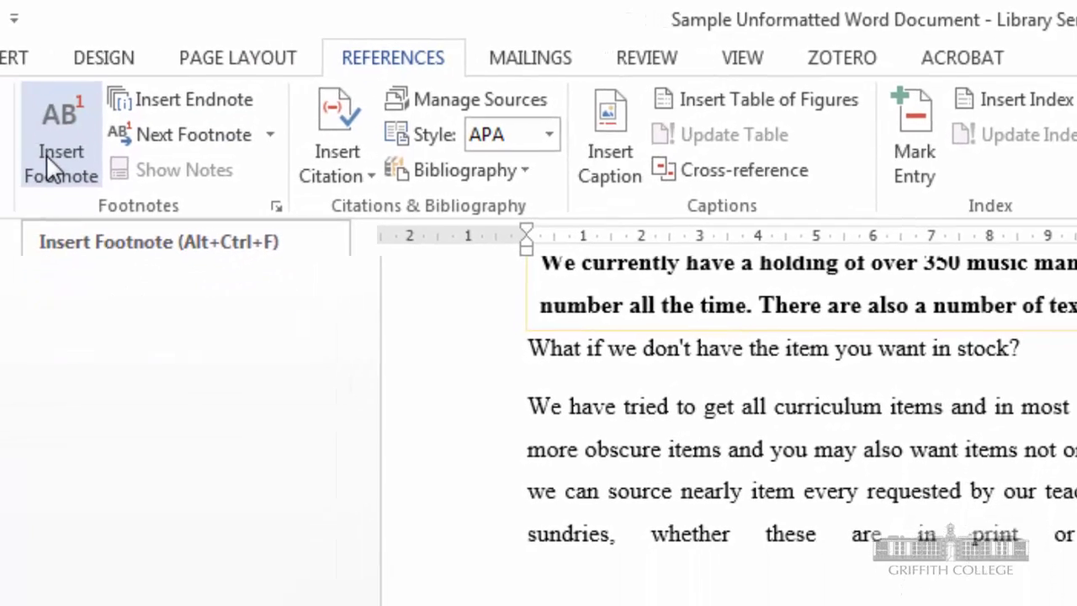
{"action": "left_click", "coordinate": [99, 155]}
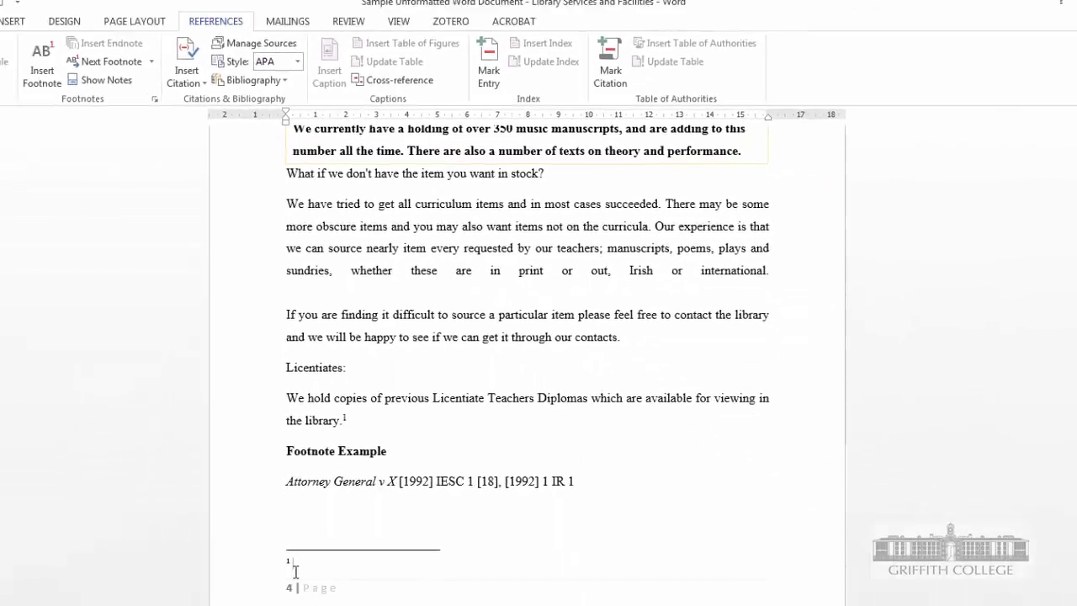
Step: Copy the "Attorney General v X" citation under Footnote Example into the new footnote and remove the extra blank line
{"action": "left_click_drag", "start_coordinate": [98, 427], "coordinate": [623, 423]}
{"action": "key", "text": "ctrl+c"}
{"action": "left_click", "coordinate": [211, 533]}
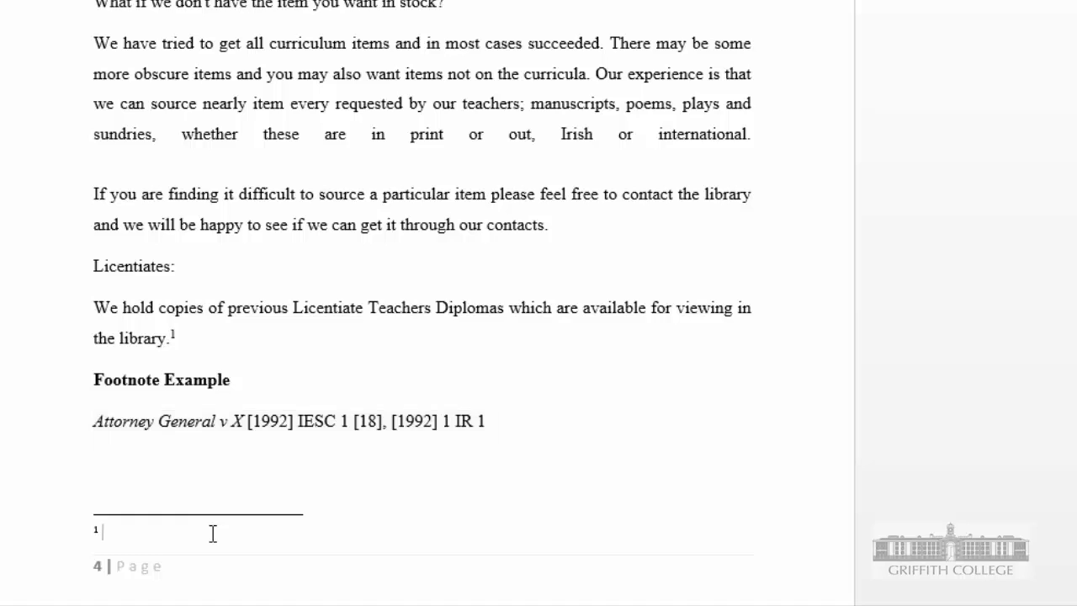
{"action": "key", "text": "ctrl+v"}
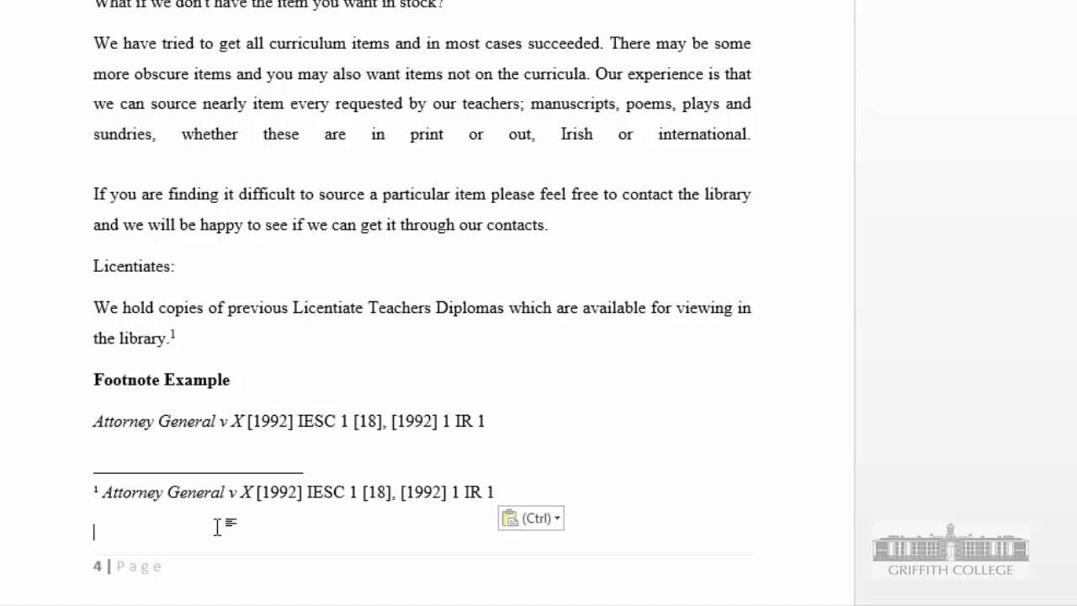
{"action": "key", "text": "BackSpace"}
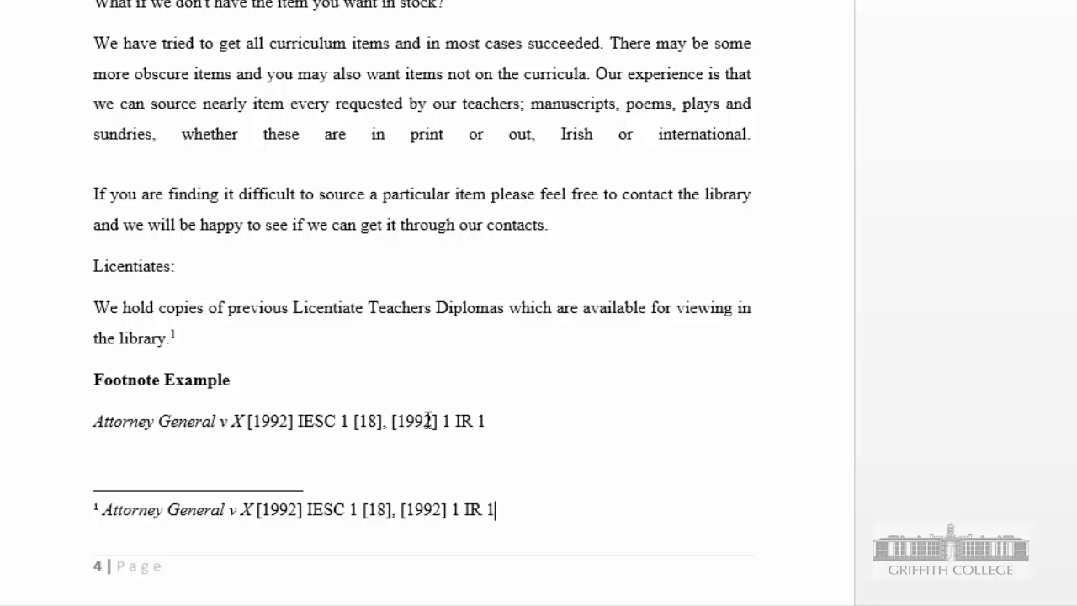
{"action": "scroll", "coordinate": [314, 478], "scroll_direction": "down", "scroll_amount": 5}
{"action": "scroll", "coordinate": [298, 564], "scroll_direction": "up", "scroll_amount": 3}
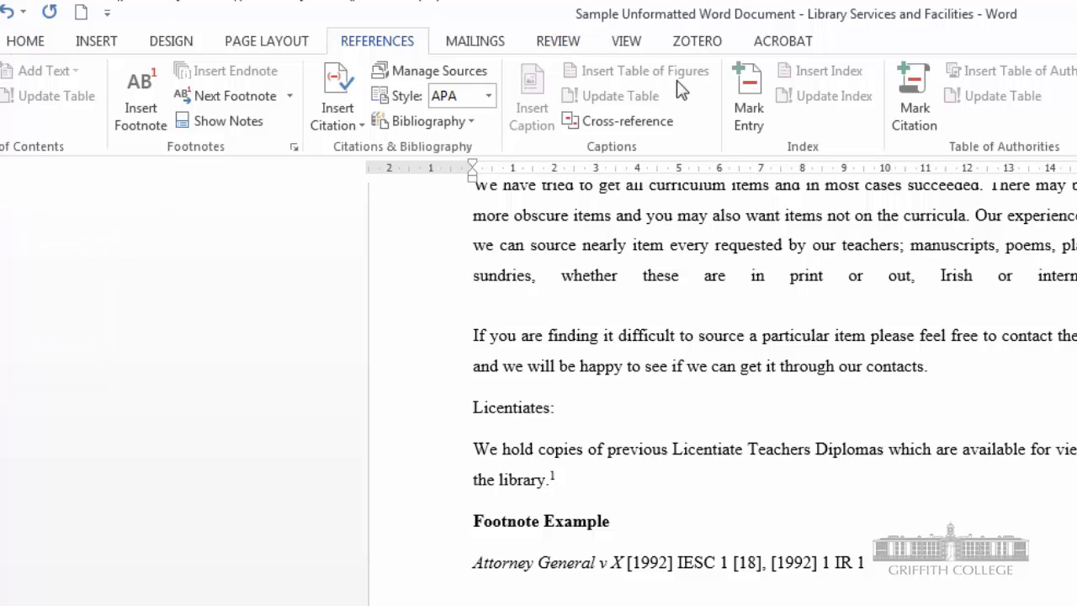
{"action": "left_click", "coordinate": [698, 44]}
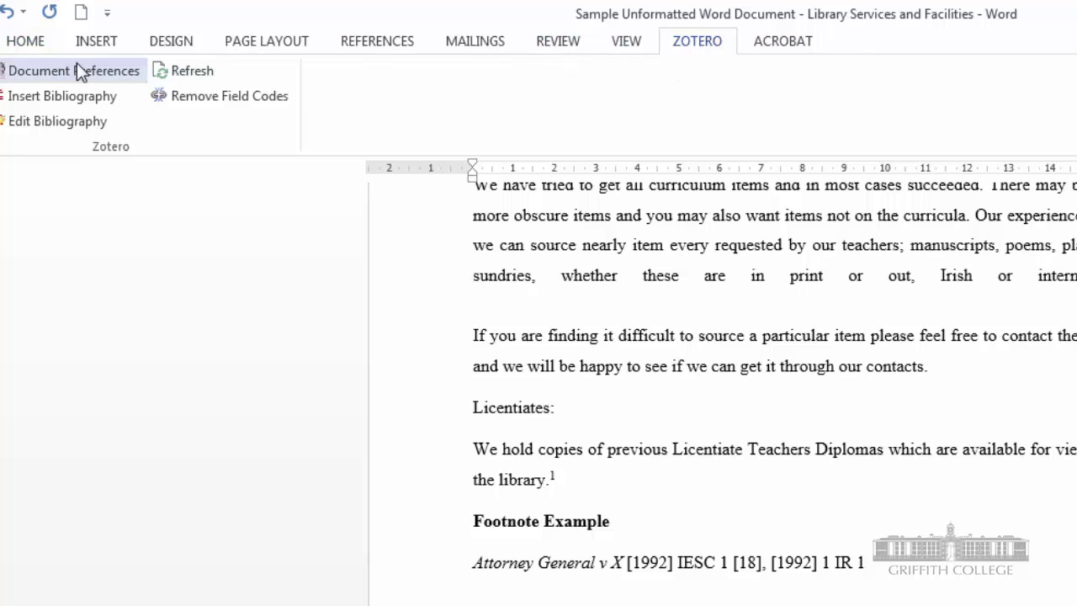
{"action": "left_click", "coordinate": [410, 44]}
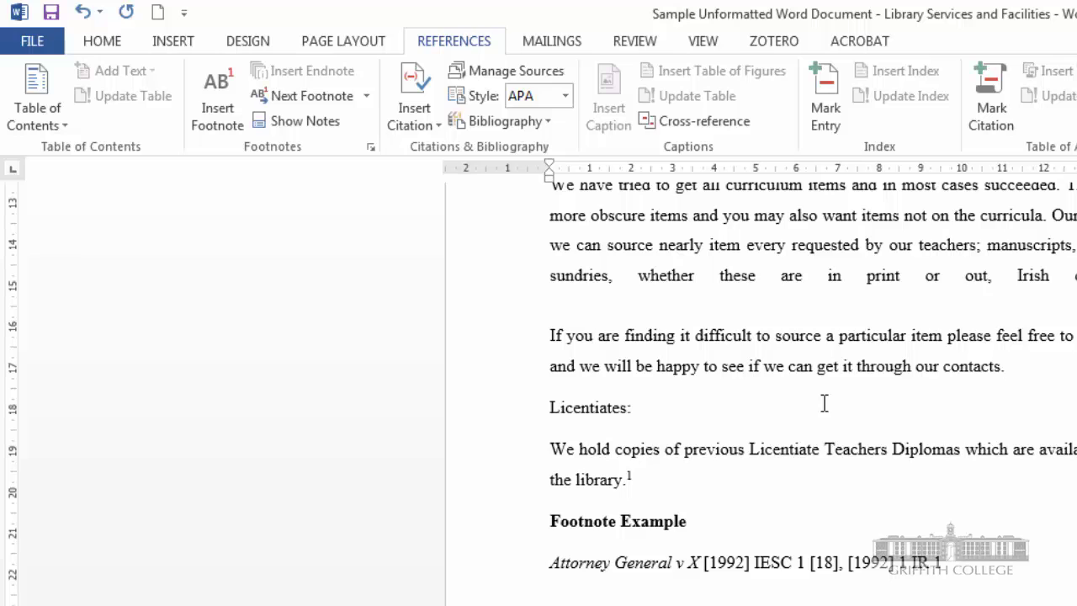
Step: Insert another footnote at the end of the paragraph above Licentiates, directly after "our contacts."
{"action": "left_click", "coordinate": [1052, 371]}
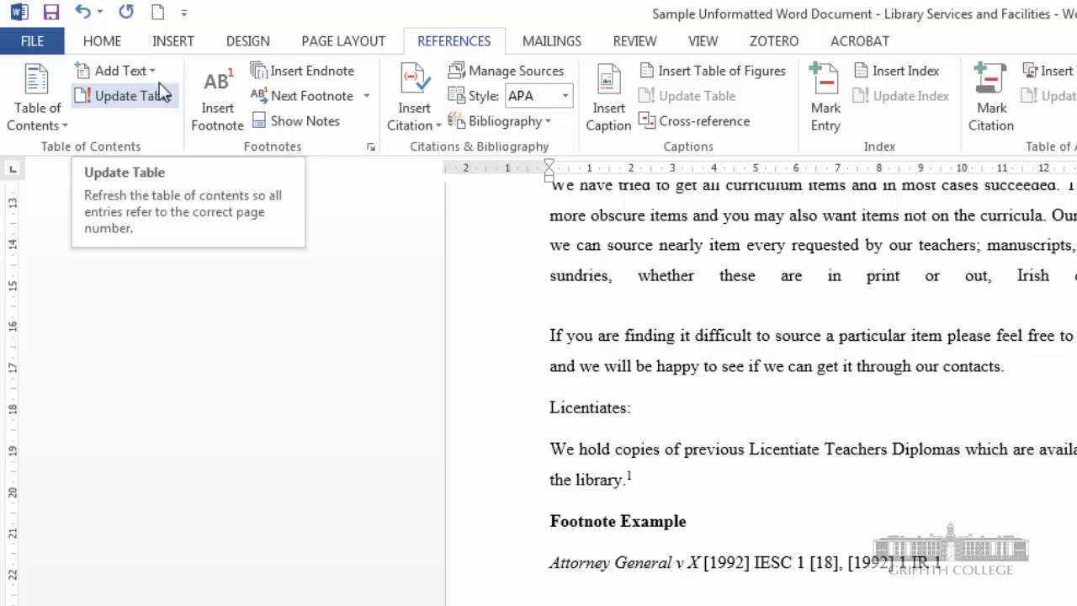
{"action": "left_click", "coordinate": [221, 111]}
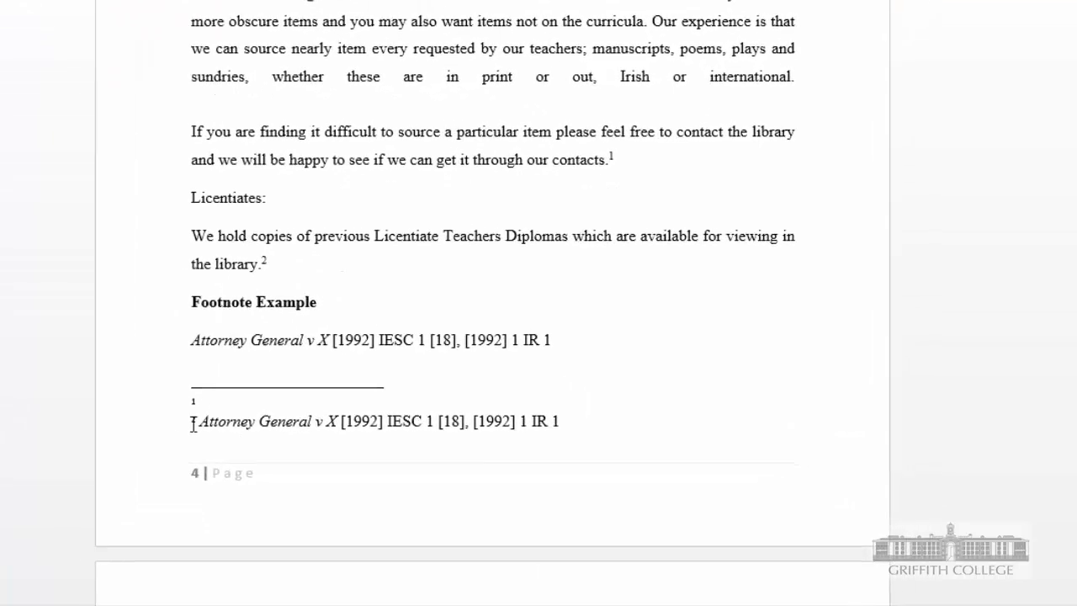
{"action": "scroll", "coordinate": [108, 299], "scroll_direction": "down", "scroll_amount": 5}
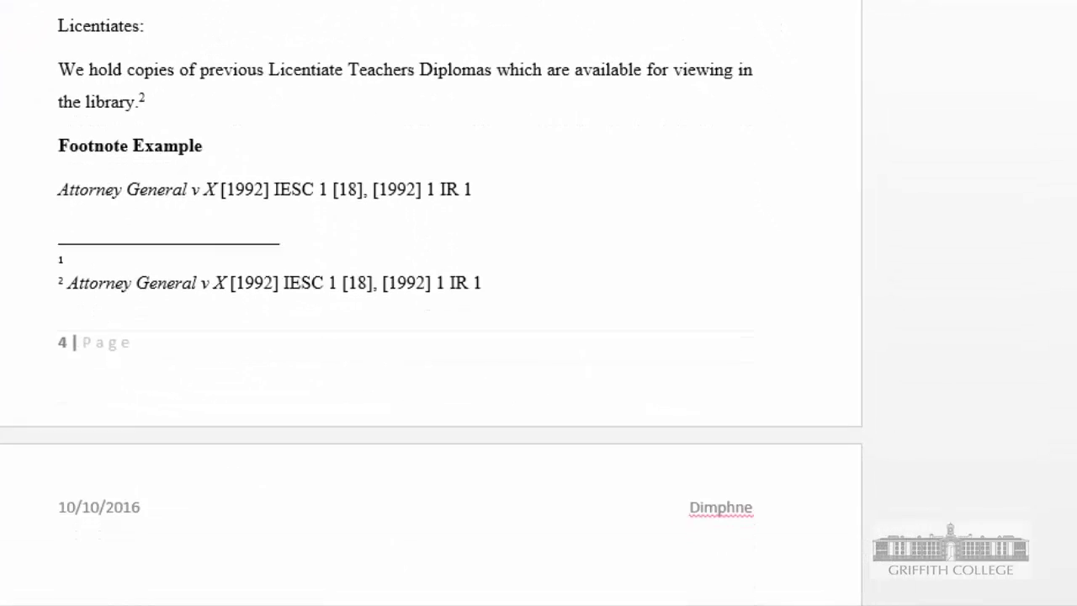
{"action": "scroll", "coordinate": [675, 351], "scroll_direction": "up", "scroll_amount": 3}
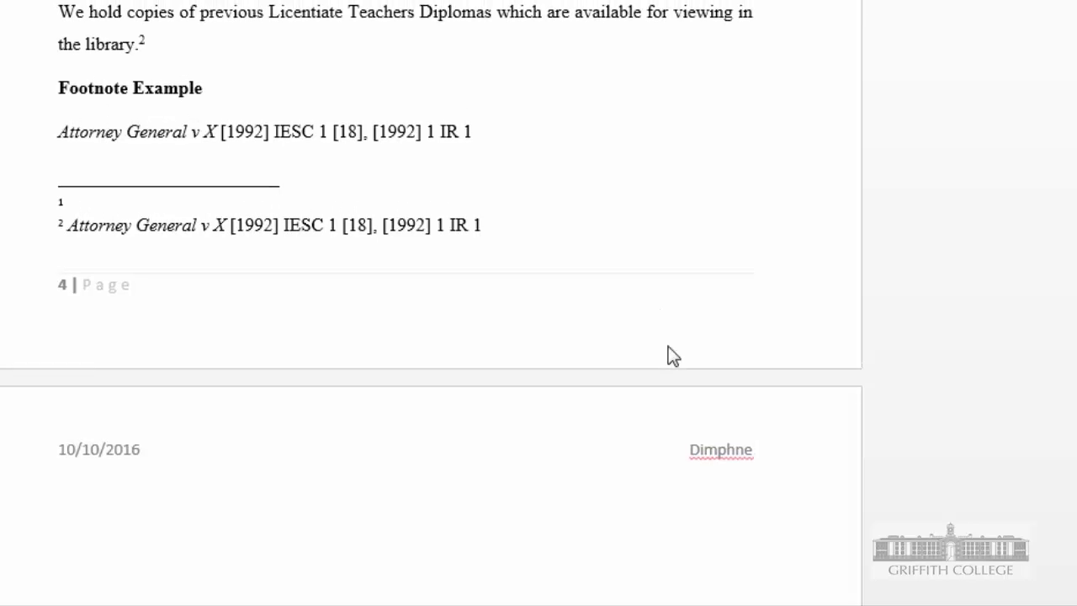
Step: Move the "Attorney General v X" citation from the second footnote into the empty first footnote
{"action": "left_click_drag", "start_coordinate": [514, 223], "coordinate": [45, 241]}
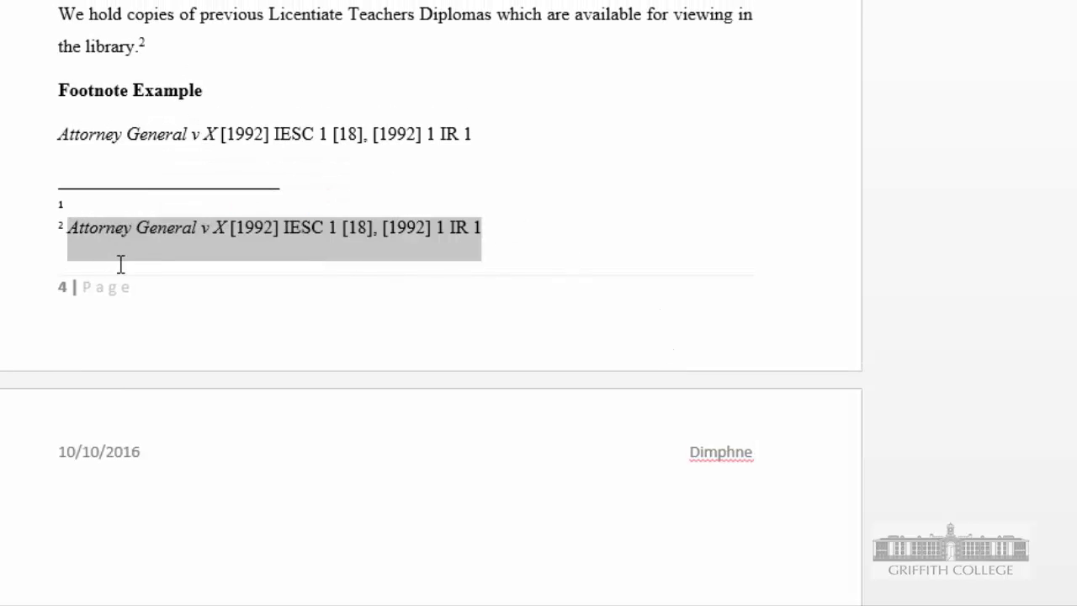
{"action": "key", "text": "ctrl+x"}
{"action": "left_click", "coordinate": [173, 205]}
{"action": "key", "text": "ctrl+v"}
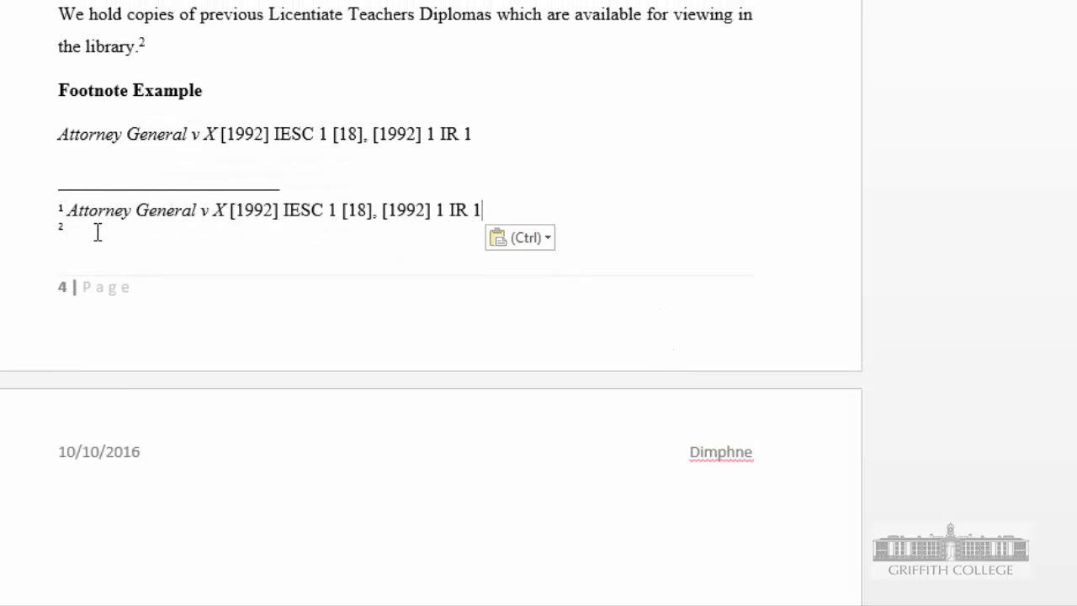
{"action": "key", "text": "BackSpace"}
{"action": "key", "text": "BackSpace"}
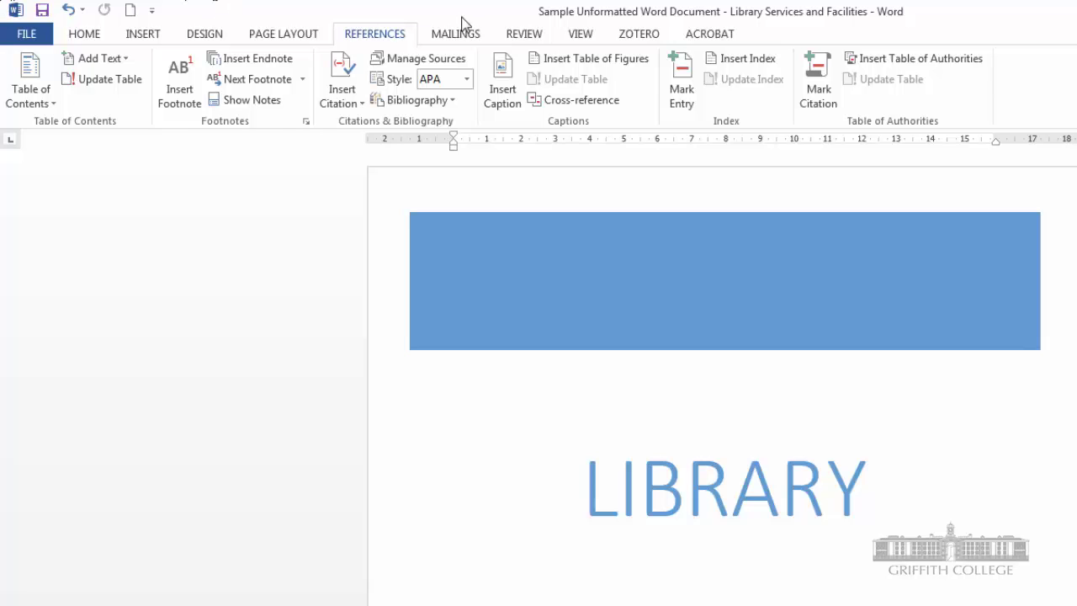
Step: Run the spelling and grammar check, review the suggestions for the flagged word "dd", and close the check
{"action": "left_click", "coordinate": [530, 32]}
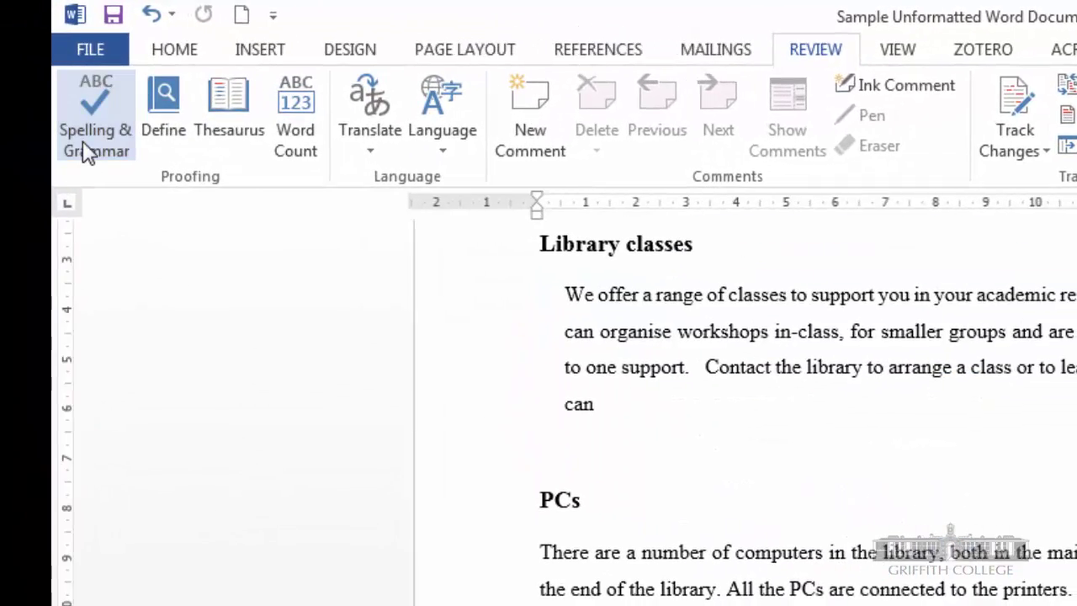
{"action": "left_click", "coordinate": [89, 152]}
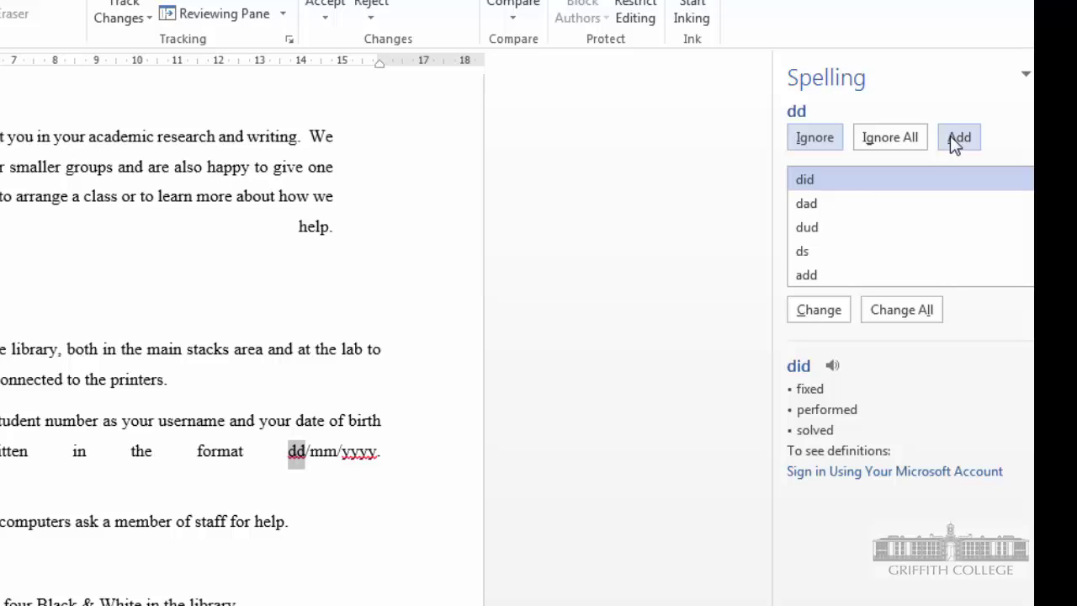
{"action": "left_click", "coordinate": [955, 140]}
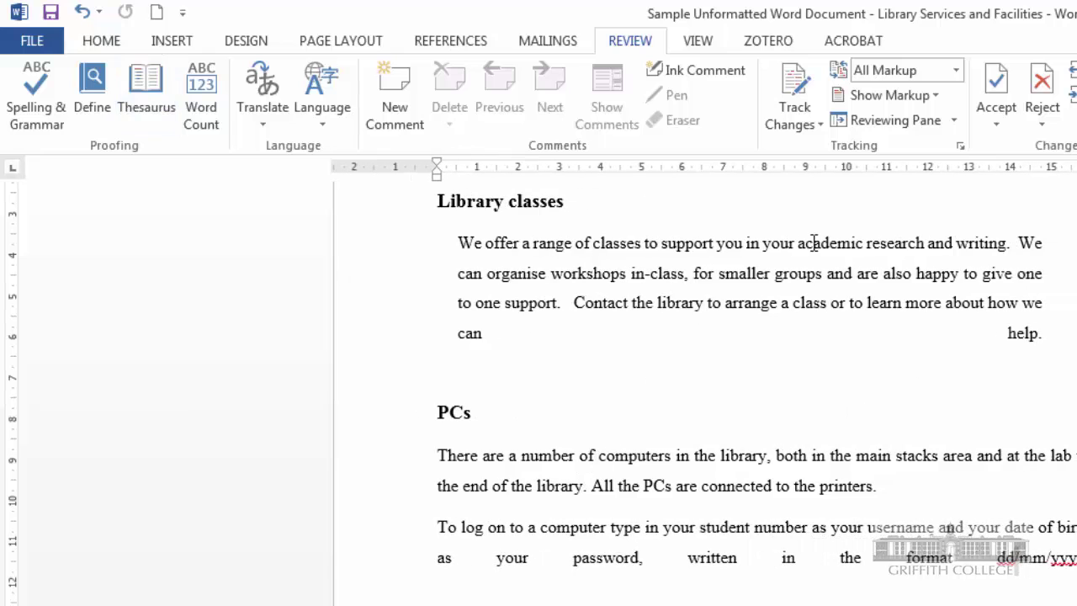
Step: Look up the word "arrange" from the Library classes paragraph in the Thesaurus
{"action": "scroll", "coordinate": [665, 288], "scroll_direction": "up", "scroll_amount": 2}
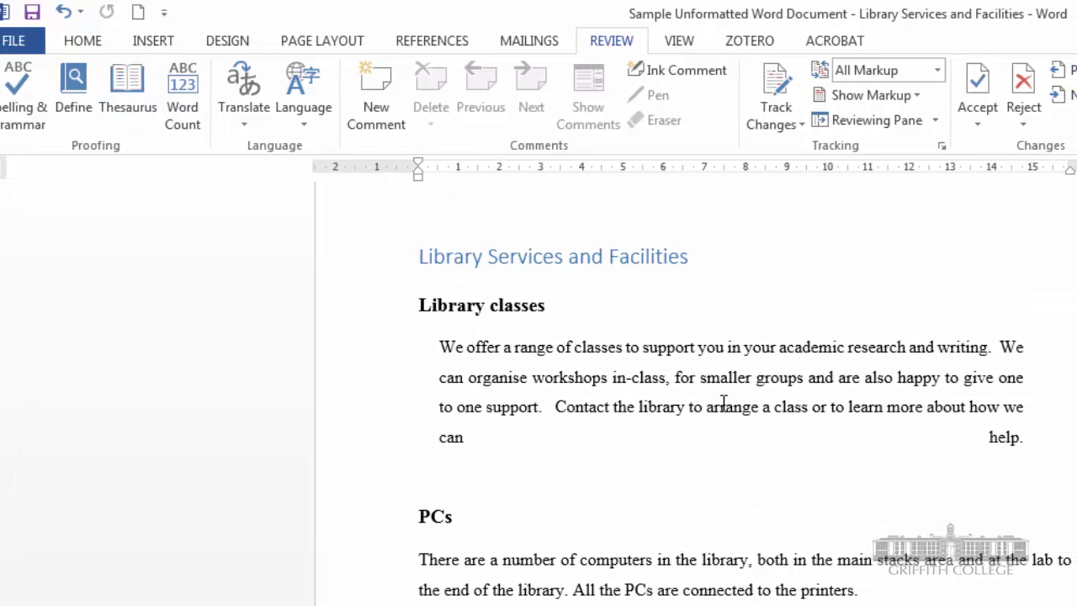
{"action": "left_click_drag", "start_coordinate": [737, 412], "coordinate": [681, 412]}
{"action": "left_click", "coordinate": [100, 91]}
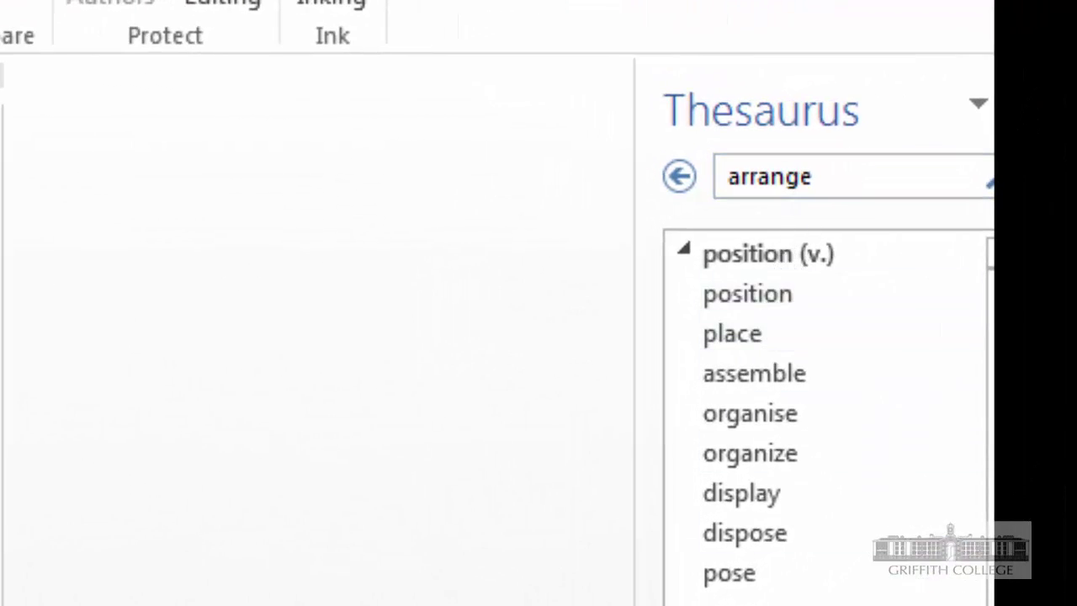
{"action": "left_click", "coordinate": [592, 324]}
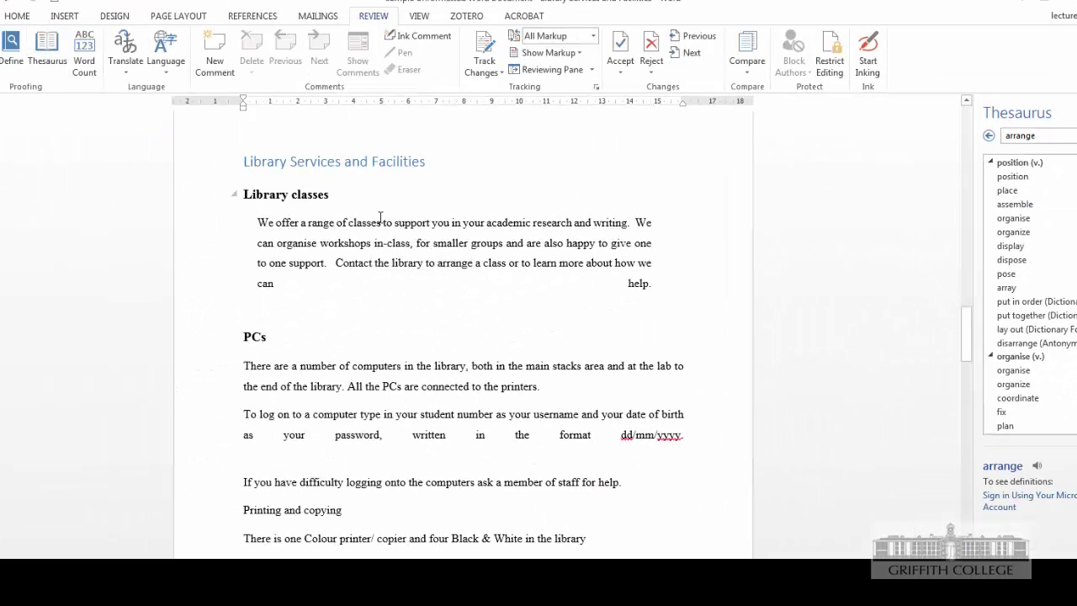
Step: View the suggested synonyms for "classes" in the Library classes paragraph without replacing the word
{"action": "left_click_drag", "start_coordinate": [383, 225], "coordinate": [348, 224]}
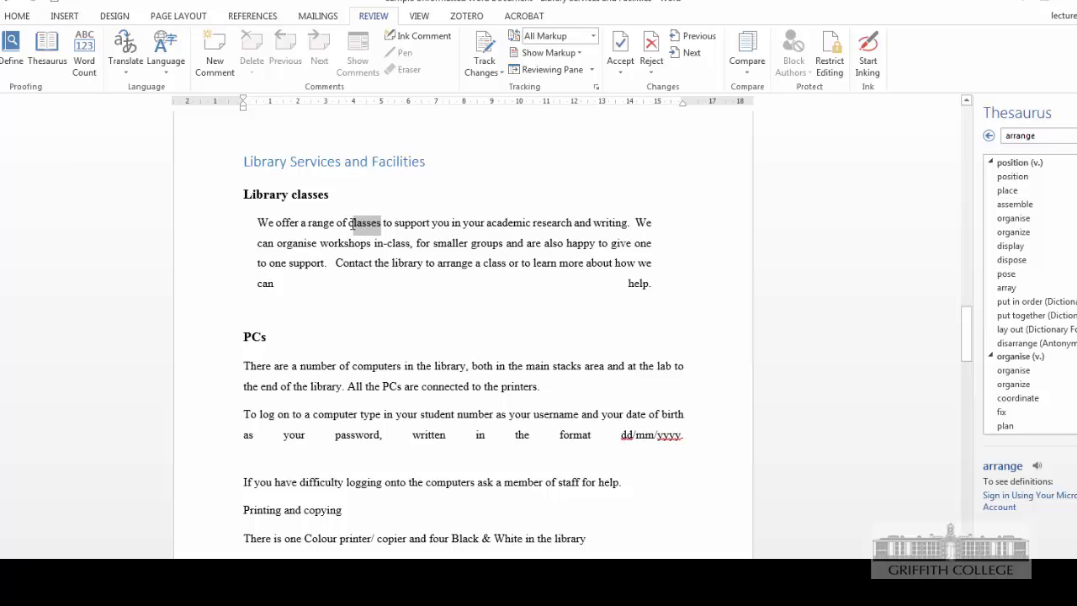
{"action": "right_click", "coordinate": [351, 227]}
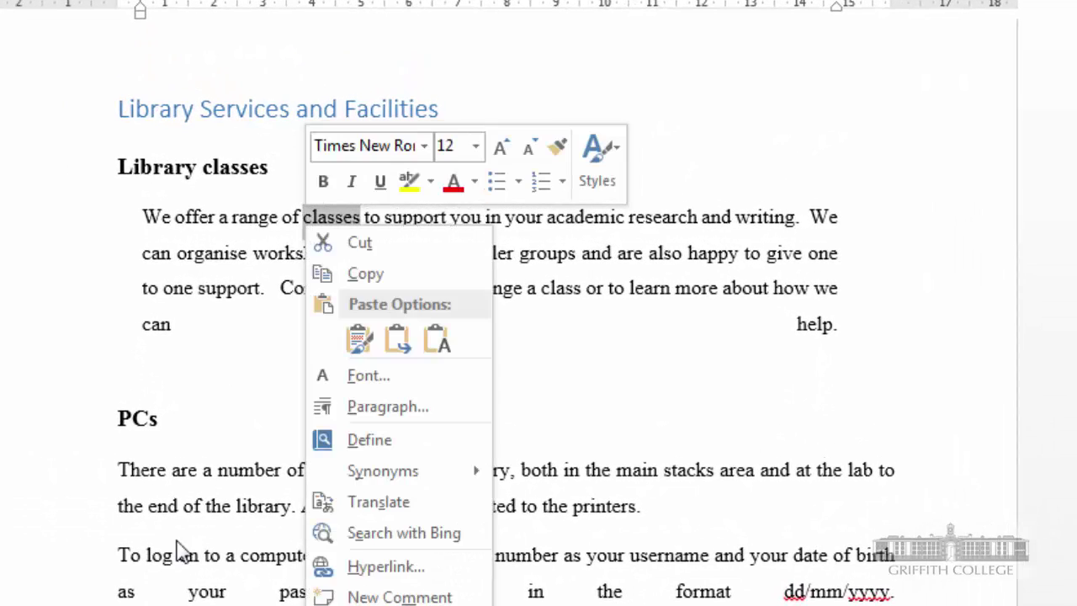
{"action": "mouse_move", "coordinate": [361, 474]}
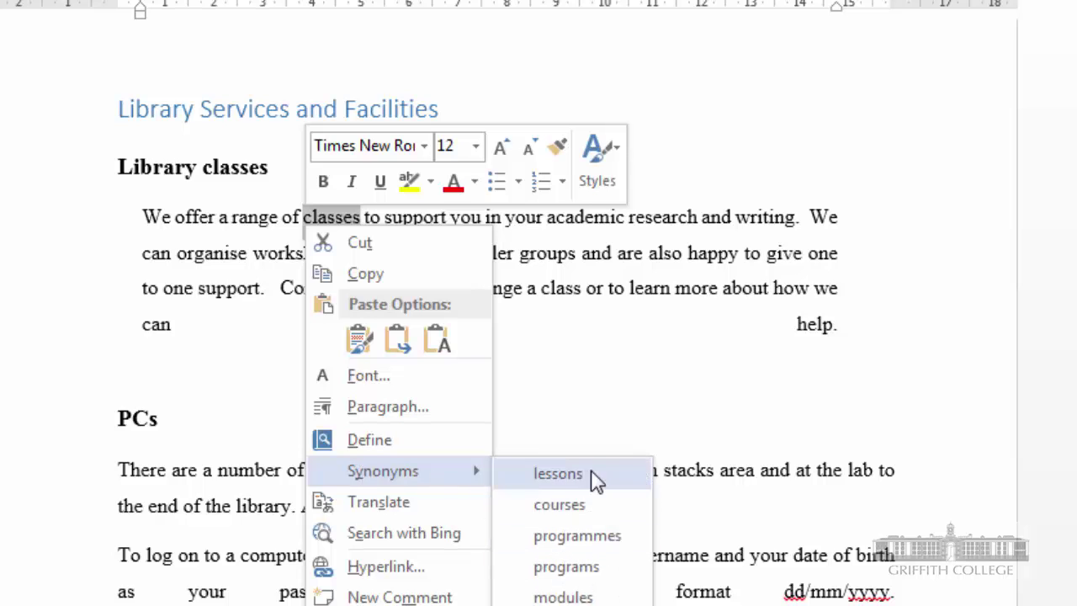
{"action": "left_click", "coordinate": [592, 366]}
{"action": "left_click", "coordinate": [350, 236]}
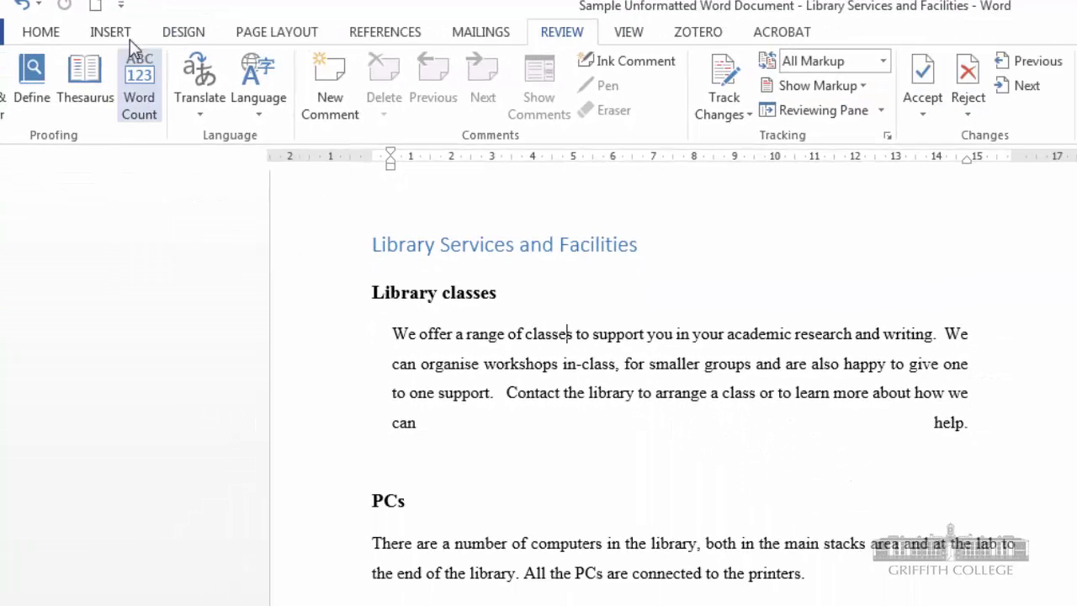
Step: Check the document's word count statistics and close the summary
{"action": "left_click", "coordinate": [141, 78]}
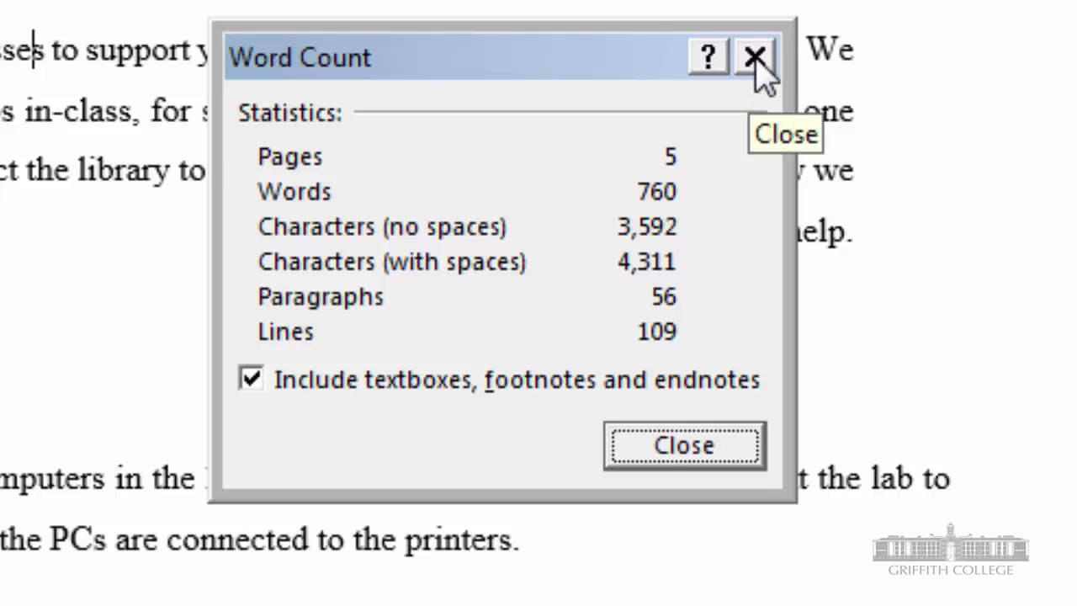
{"action": "key", "text": "Return"}
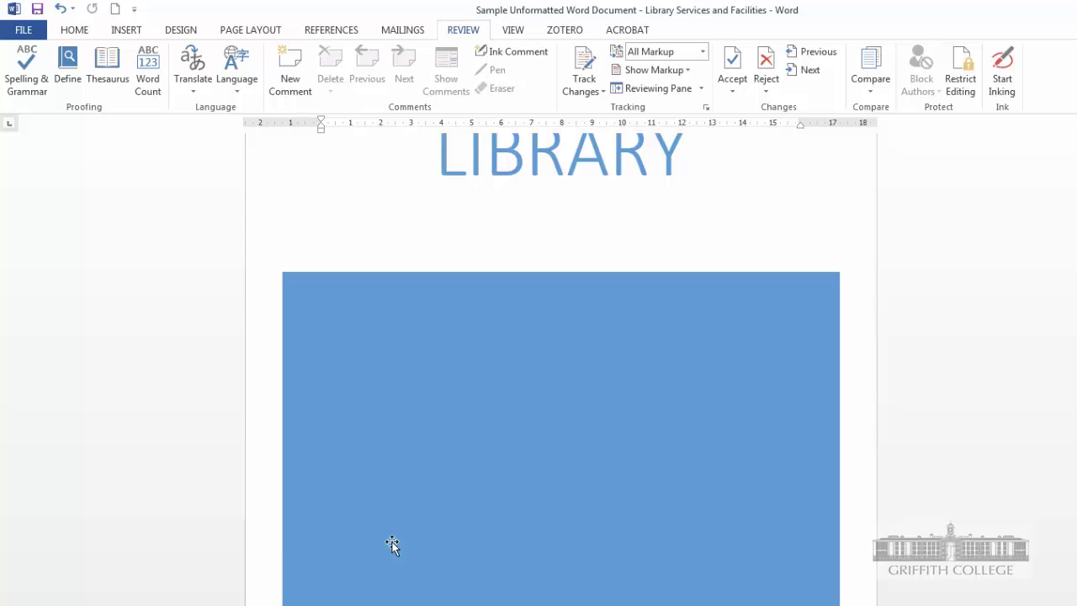
{"action": "scroll", "coordinate": [392, 542], "scroll_direction": "up", "scroll_amount": 5}
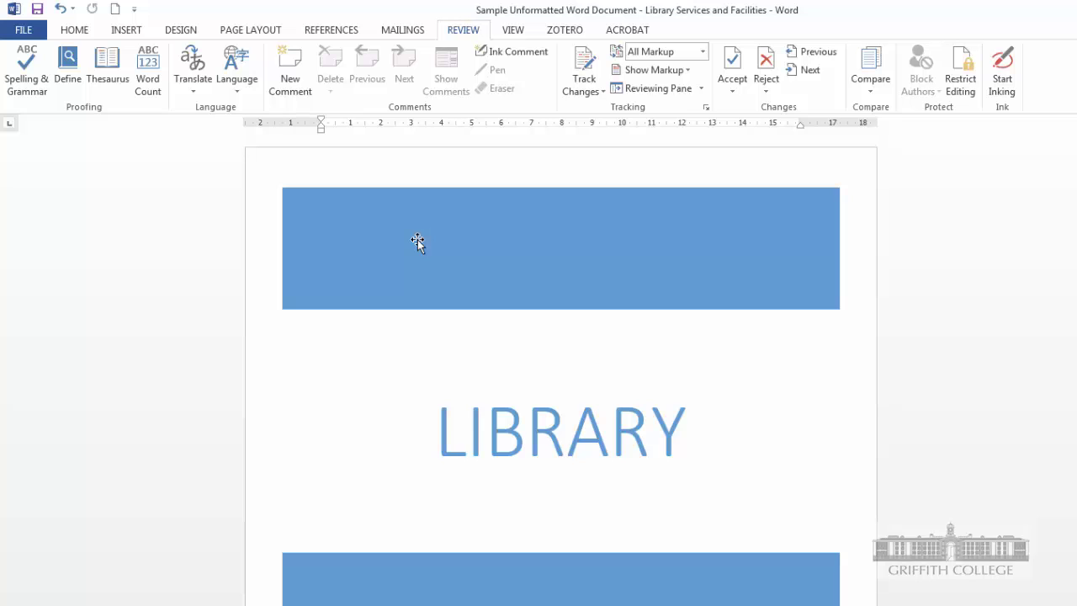
{"action": "scroll", "coordinate": [283, 560], "scroll_direction": "down", "scroll_amount": 8}
{"action": "scroll", "coordinate": [321, 542], "scroll_direction": "up", "scroll_amount": 8}
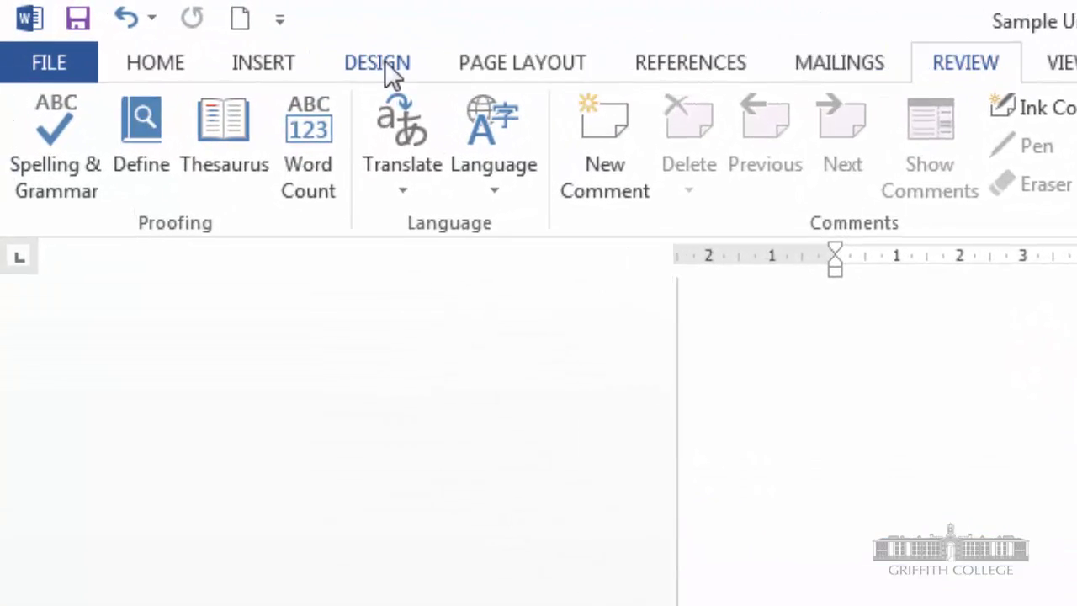
Step: Apply the style set with solid-colour heading banners to the document and set its theme colours to Paper
{"action": "scroll", "coordinate": [495, 499], "scroll_direction": "down", "scroll_amount": 8}
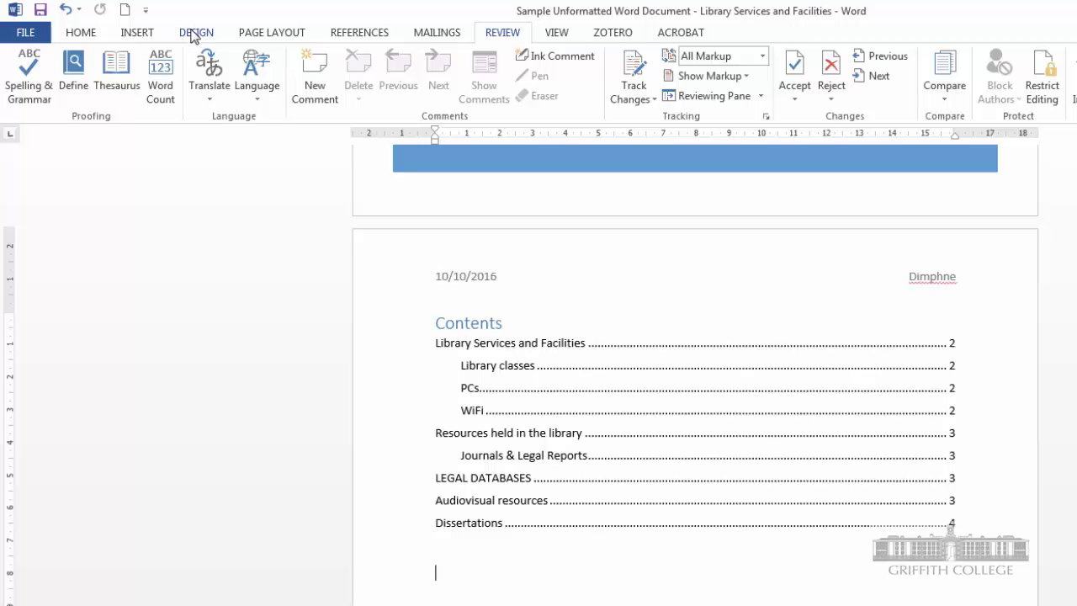
{"action": "left_click", "coordinate": [192, 36]}
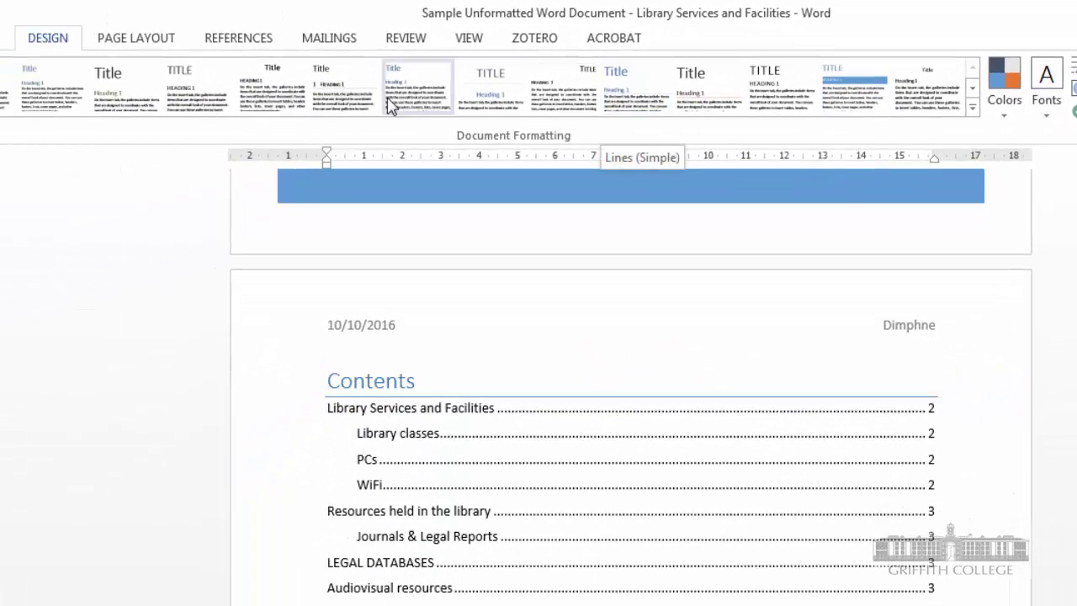
{"action": "left_click", "coordinate": [877, 110]}
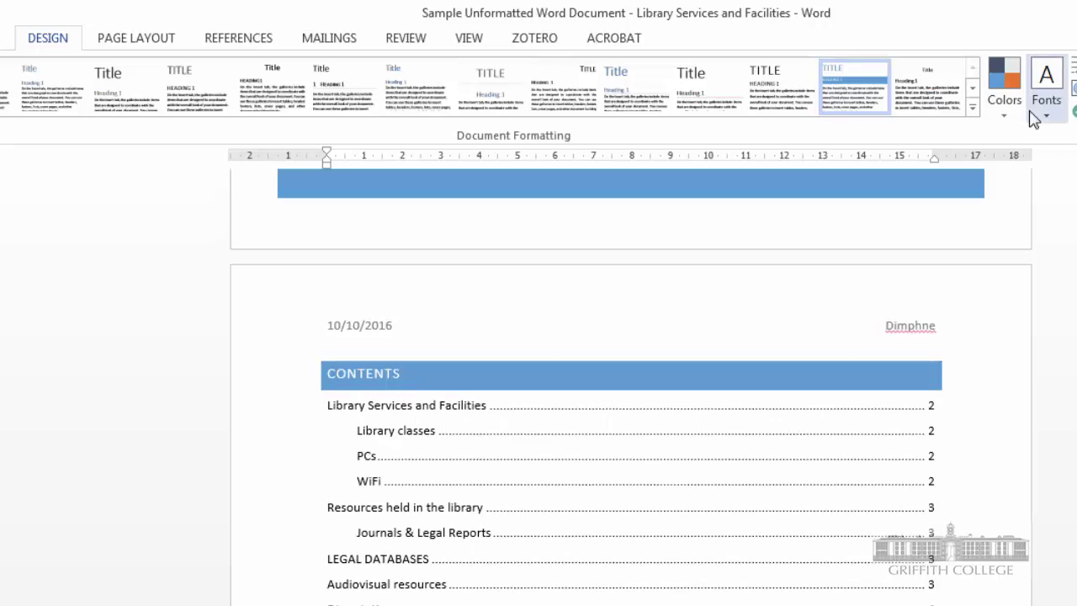
{"action": "left_click", "coordinate": [1008, 112]}
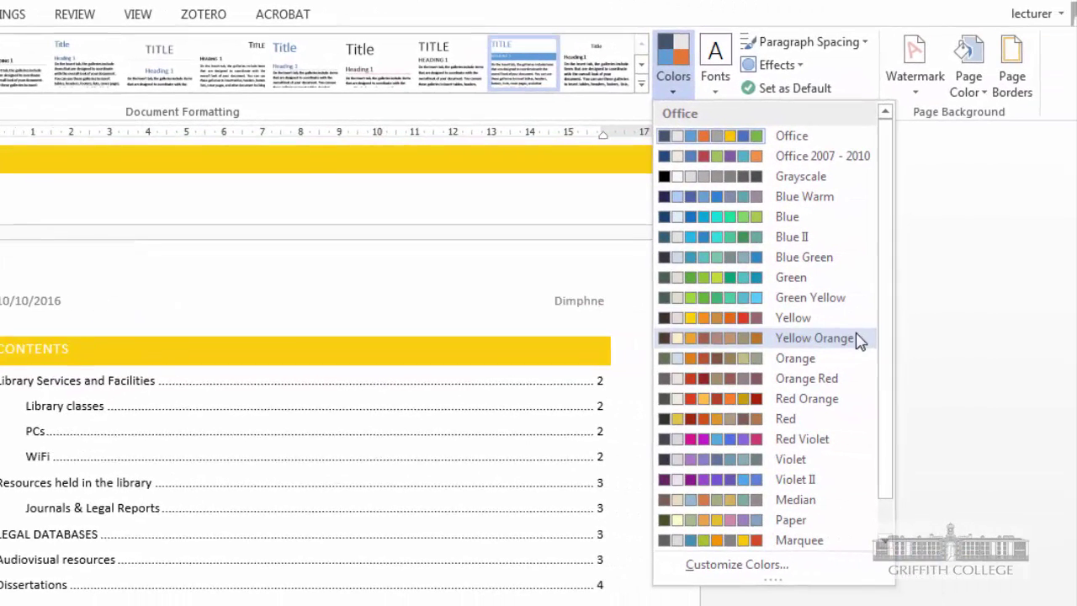
{"action": "left_click", "coordinate": [790, 518]}
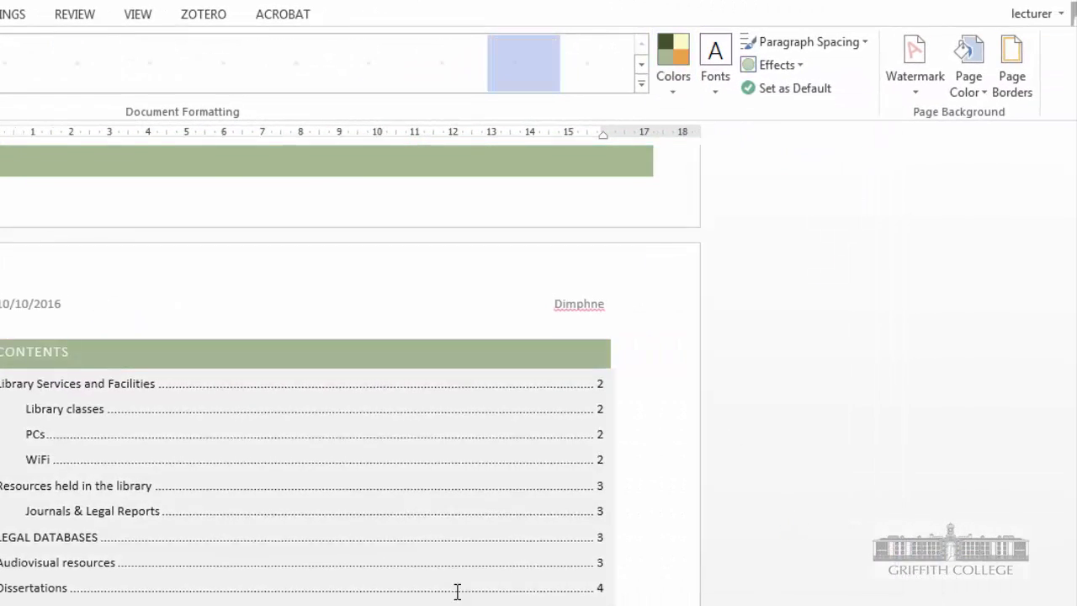
Step: Examine how the new style set and colours look on the cover page, contents table and body headings
{"action": "scroll", "coordinate": [436, 565], "scroll_direction": "down", "scroll_amount": 10}
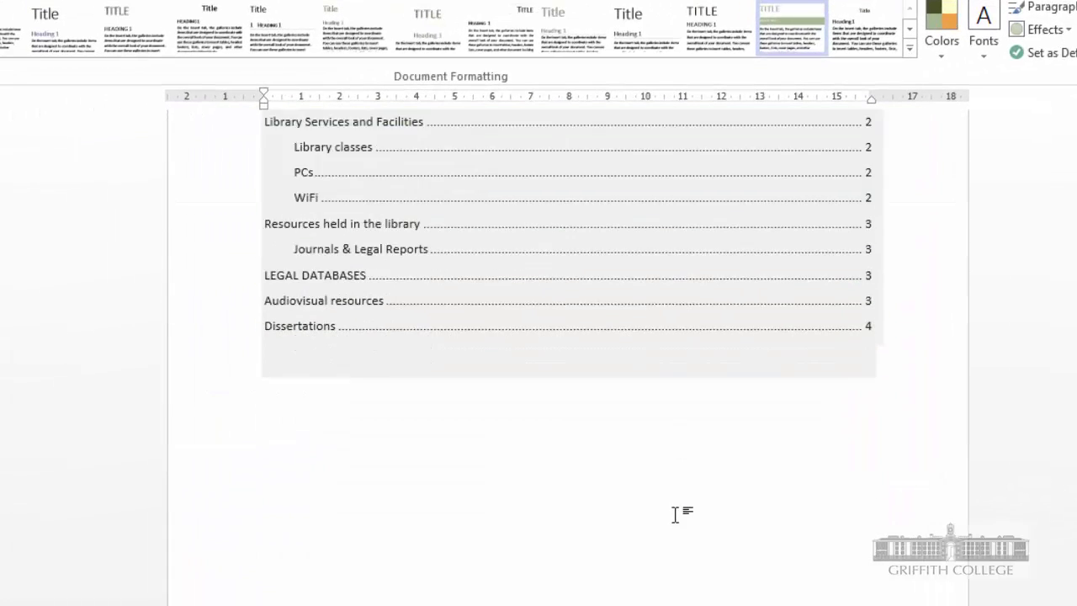
{"action": "scroll", "coordinate": [673, 513], "scroll_direction": "down", "scroll_amount": 5}
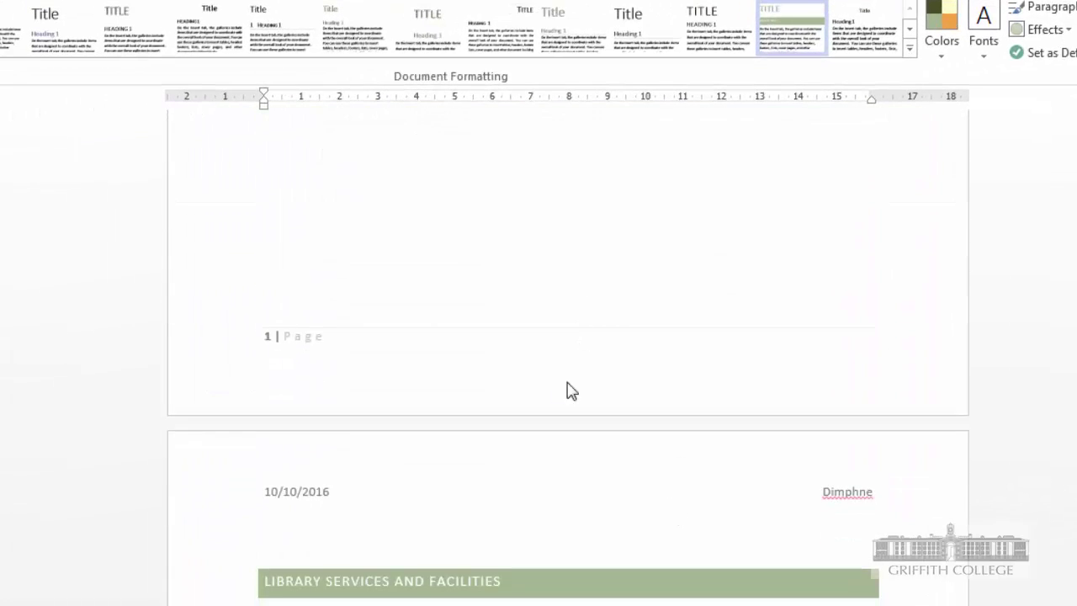
{"action": "scroll", "coordinate": [429, 345], "scroll_direction": "up", "scroll_amount": 10}
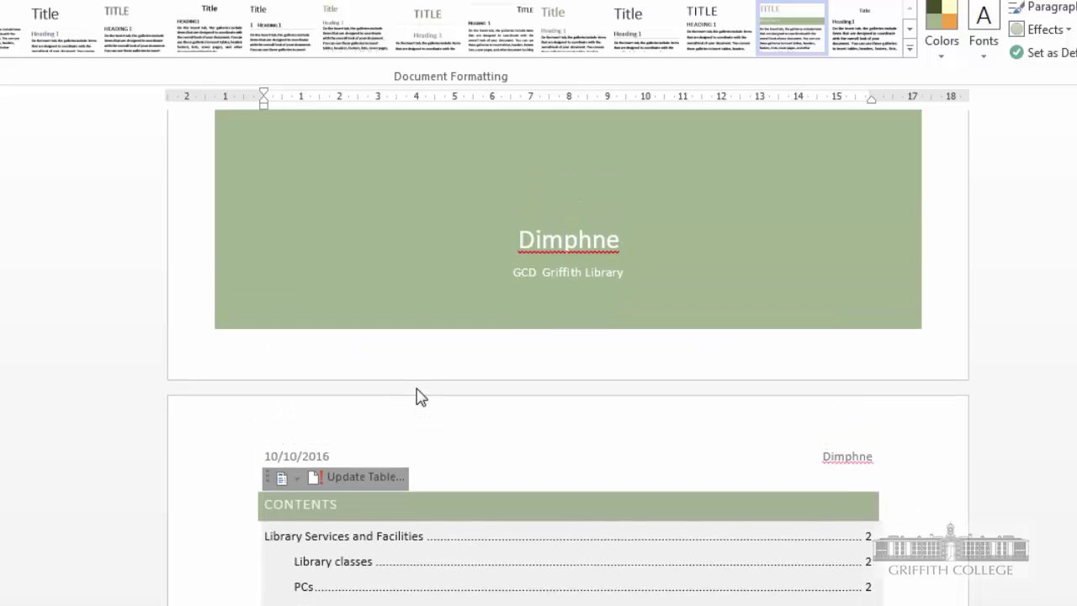
{"action": "left_click", "coordinate": [415, 291]}
{"action": "scroll", "coordinate": [500, 599], "scroll_direction": "down", "scroll_amount": 15}
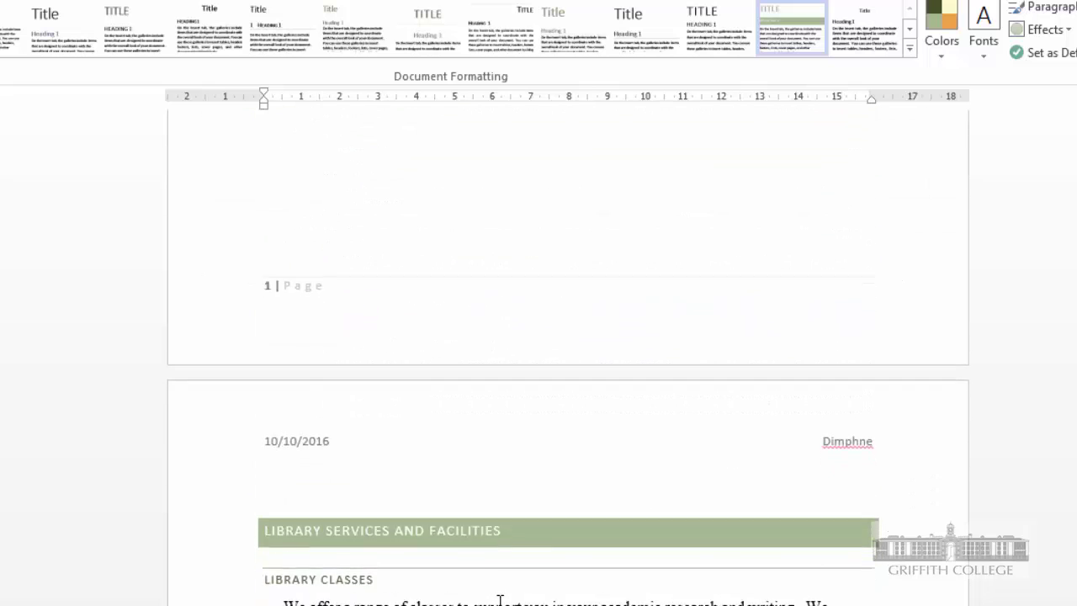
{"action": "scroll", "coordinate": [500, 599], "scroll_direction": "down", "scroll_amount": 10}
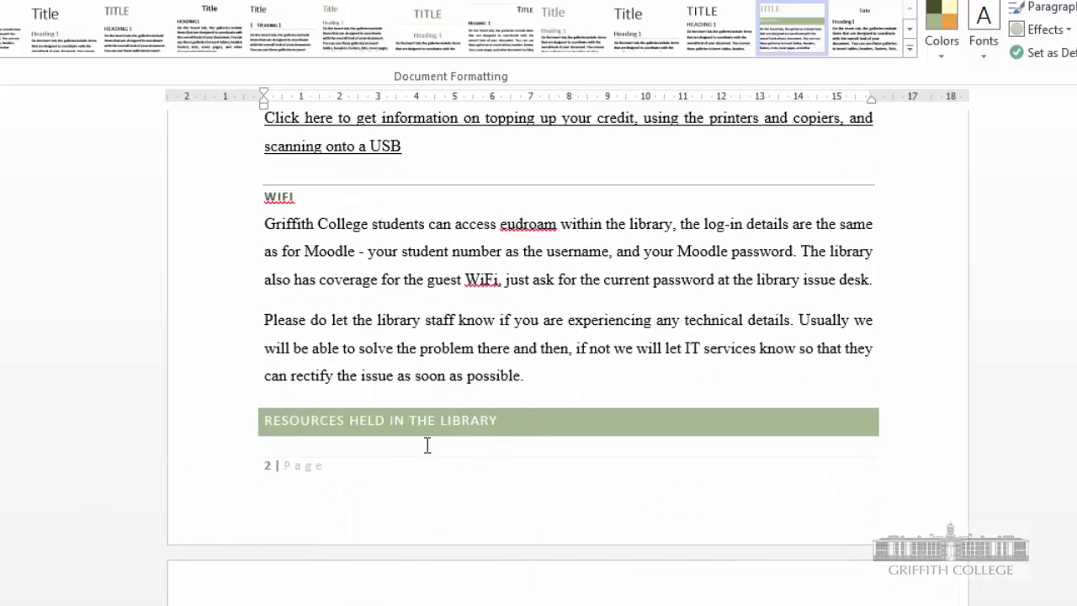
{"action": "scroll", "coordinate": [366, 450], "scroll_direction": "up", "scroll_amount": 12}
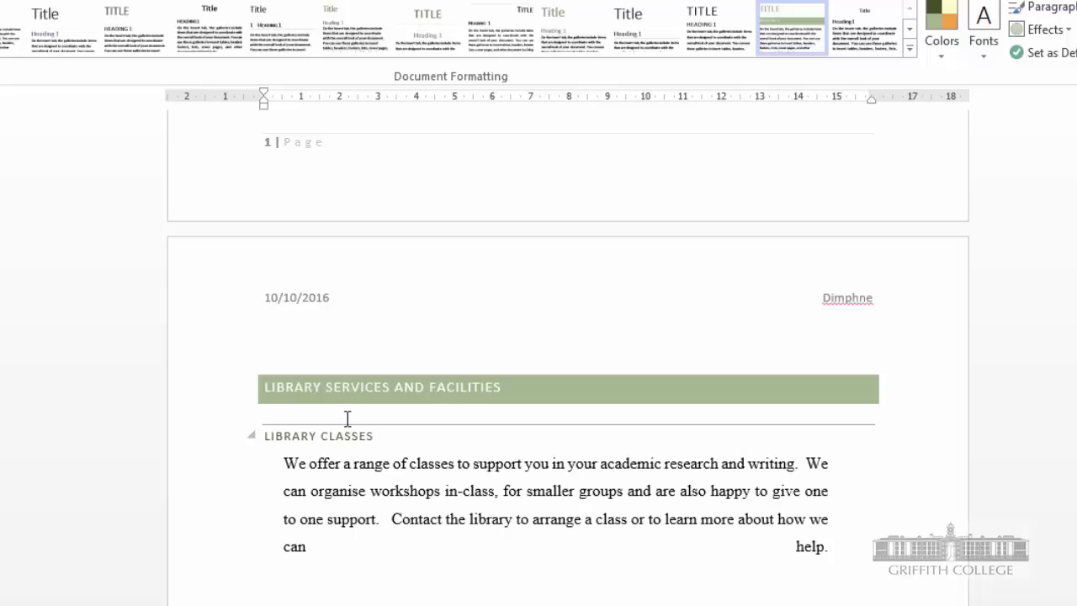
{"action": "scroll", "coordinate": [347, 419], "scroll_direction": "up", "scroll_amount": 3}
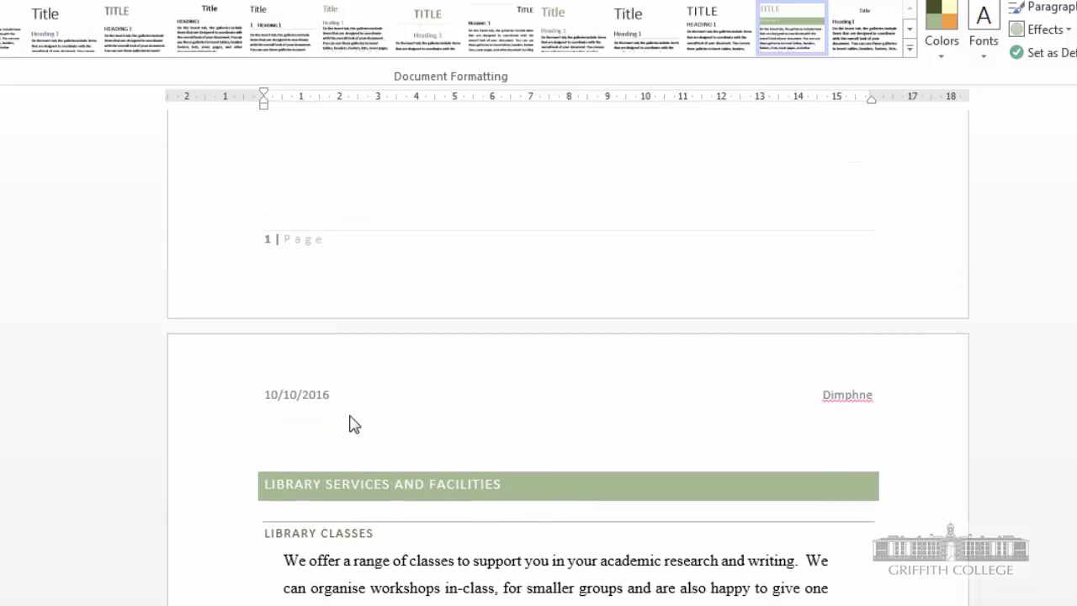
{"action": "left_click", "coordinate": [361, 587]}
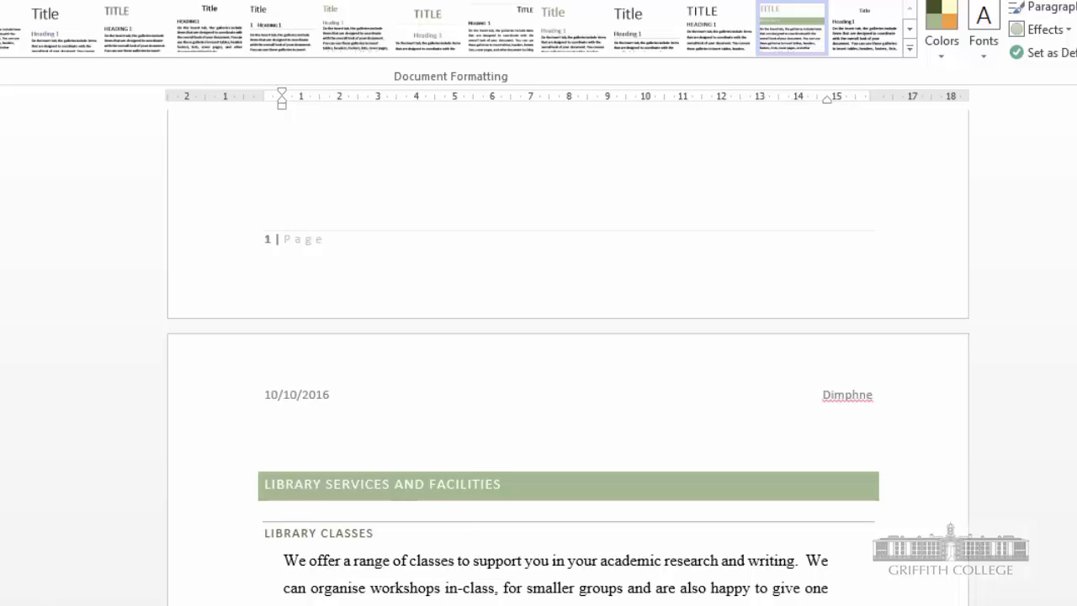
Step: Save the document as an Adobe PDF in the 3. Word folder, accepting the PDF options with all pages included
{"action": "left_click", "coordinate": [1, 1]}
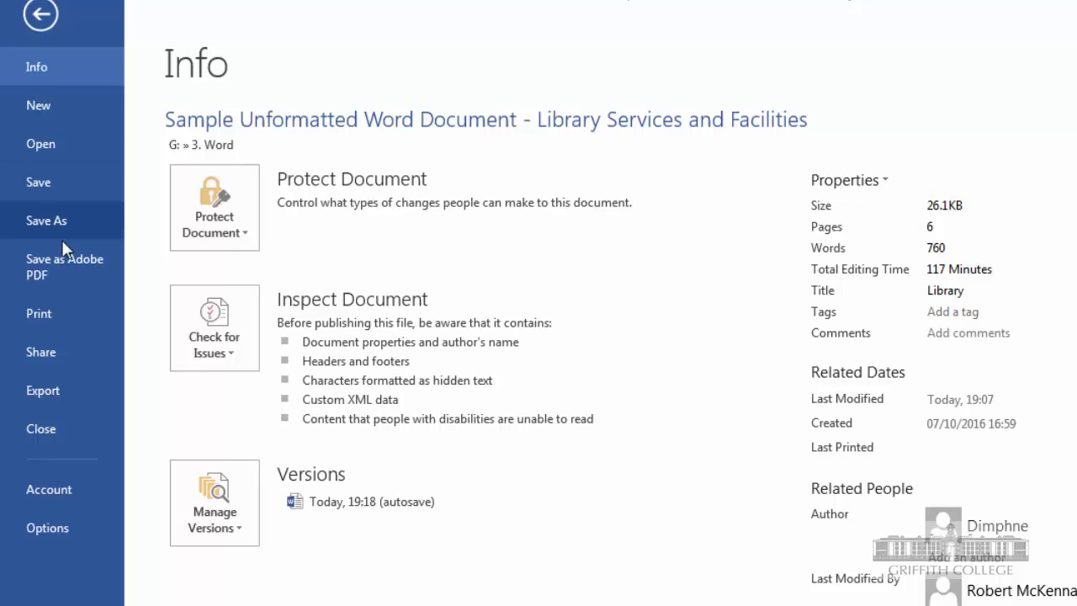
{"action": "left_click", "coordinate": [42, 13]}
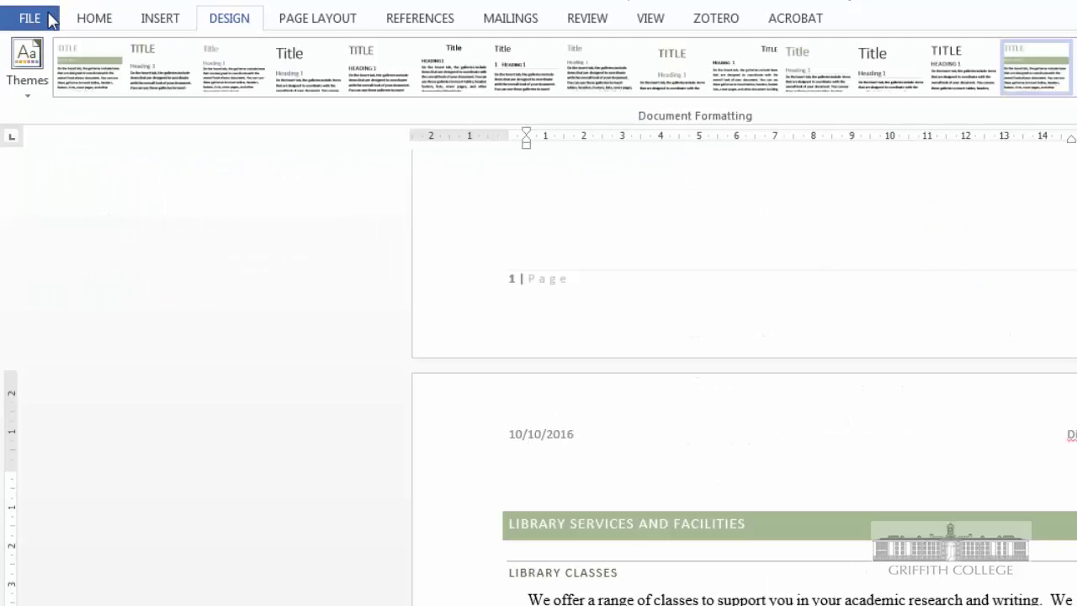
{"action": "left_click", "coordinate": [32, 17]}
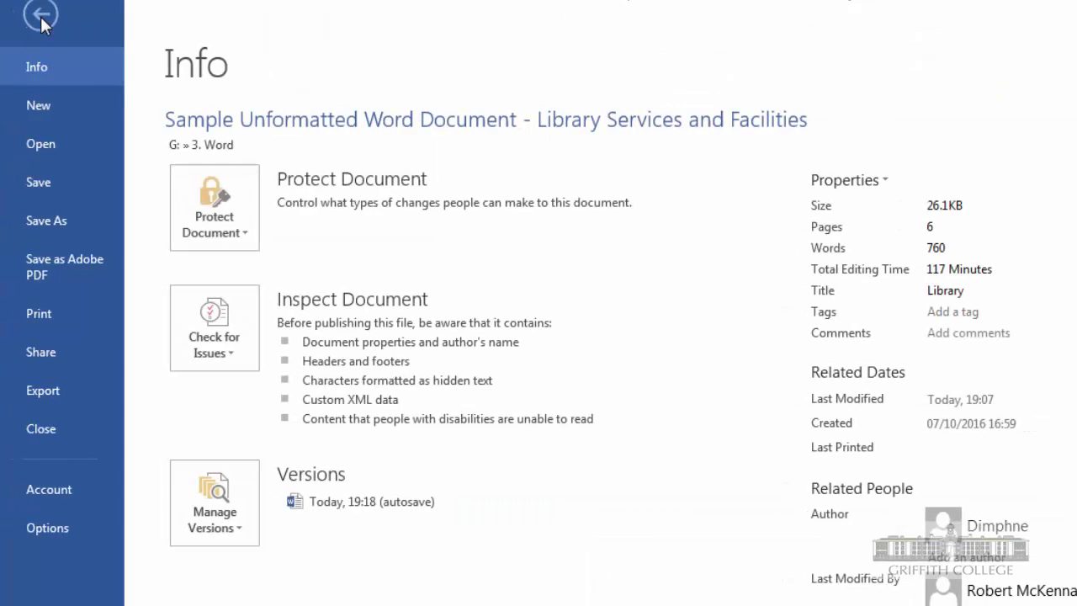
{"action": "left_click", "coordinate": [14, 227]}
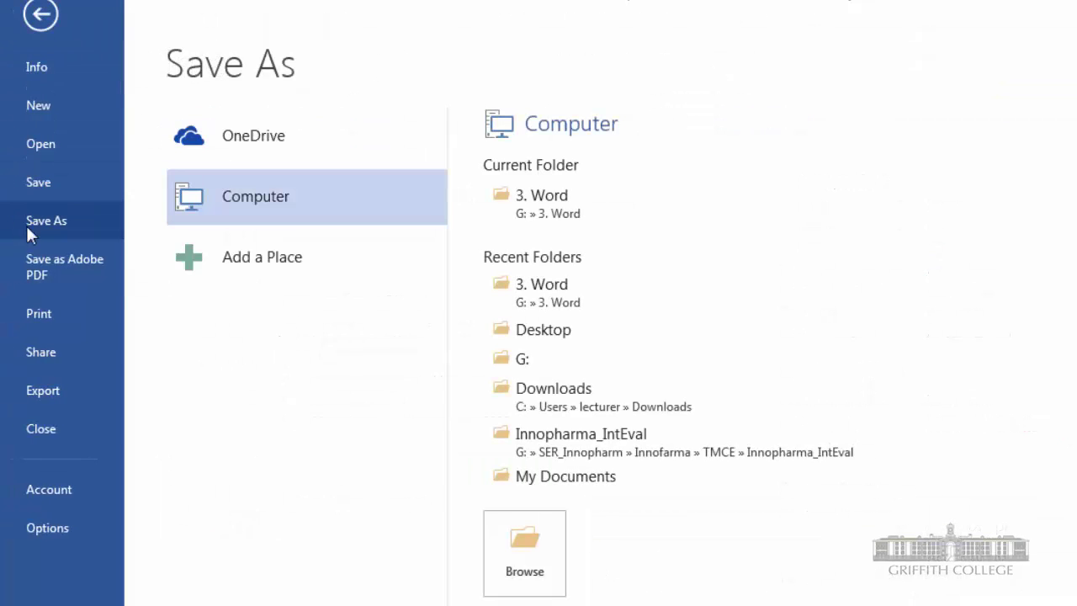
{"action": "left_click", "coordinate": [43, 262]}
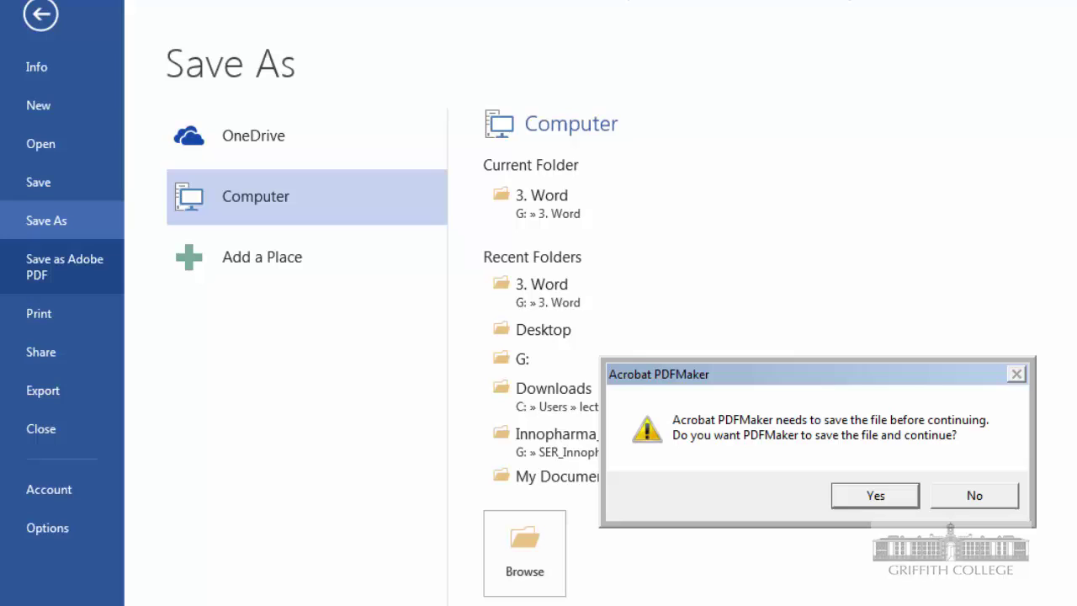
{"action": "left_click", "coordinate": [852, 495]}
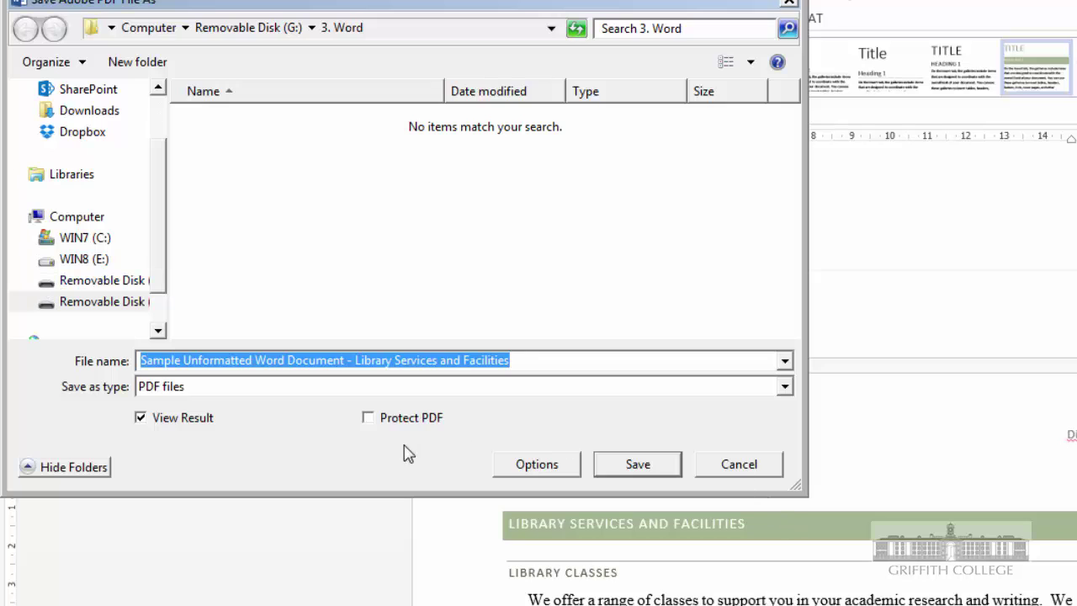
{"action": "left_click", "coordinate": [525, 471]}
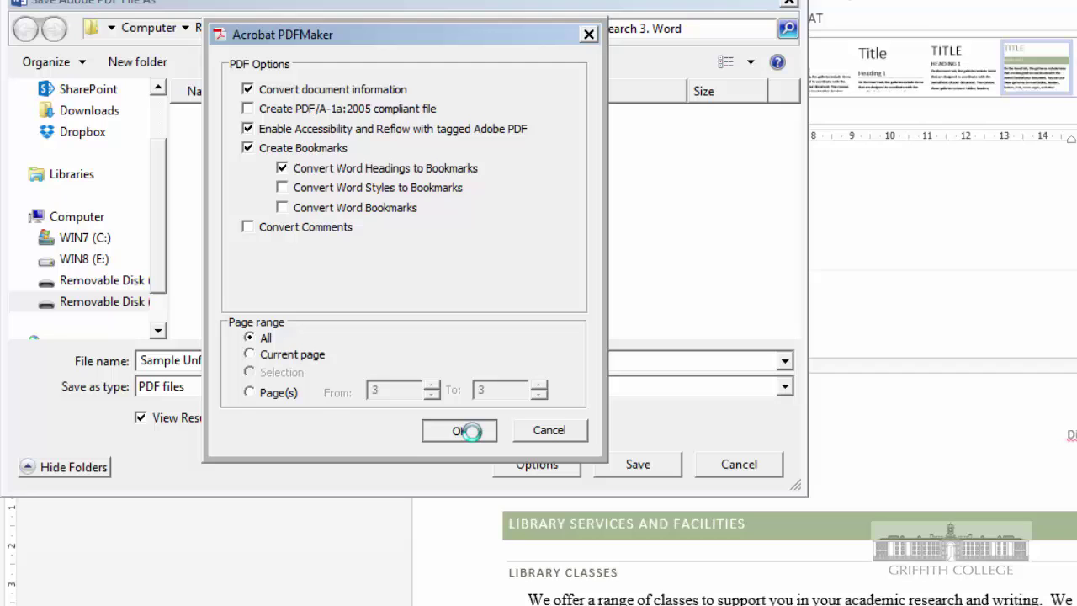
{"action": "left_click", "coordinate": [469, 431]}
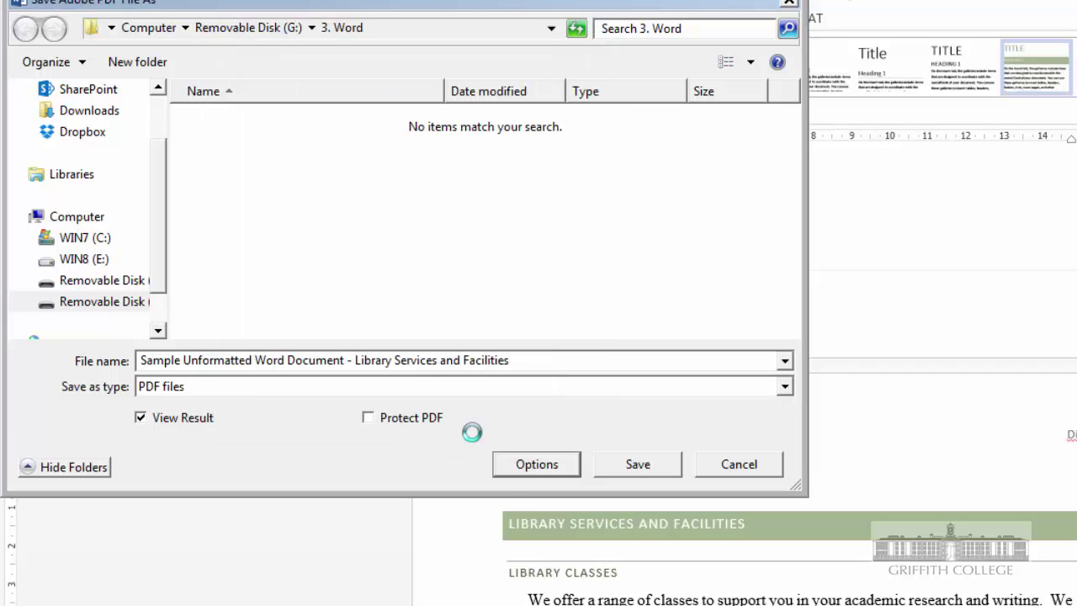
{"action": "left_click", "coordinate": [637, 466]}
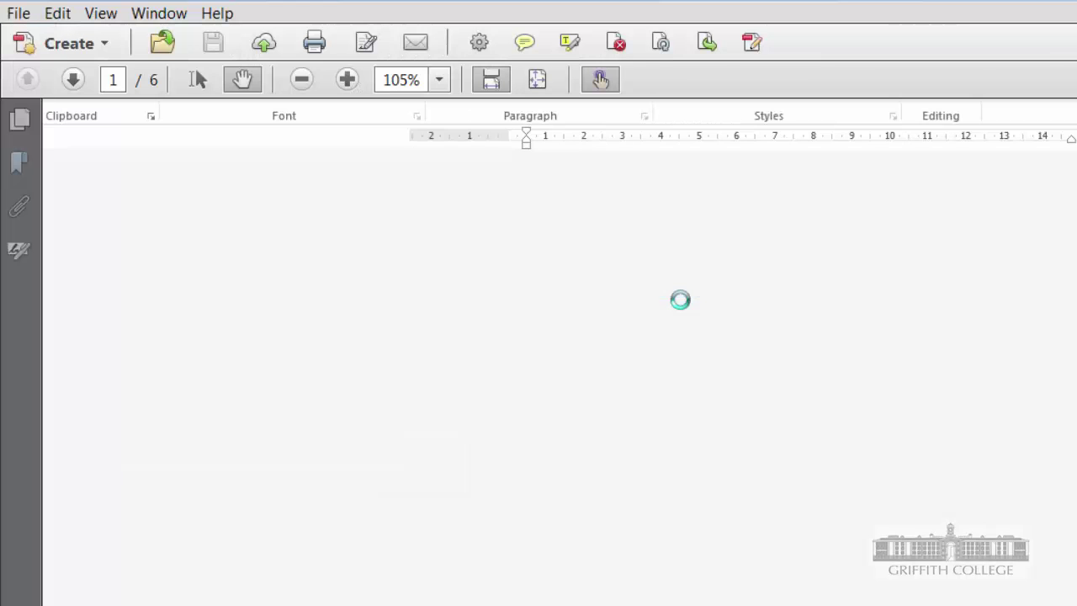
Step: Examine the cover and contents pages of the exported PDF in Acrobat, and return to the Word document
{"action": "scroll", "coordinate": [769, 547], "scroll_direction": "down", "scroll_amount": 5}
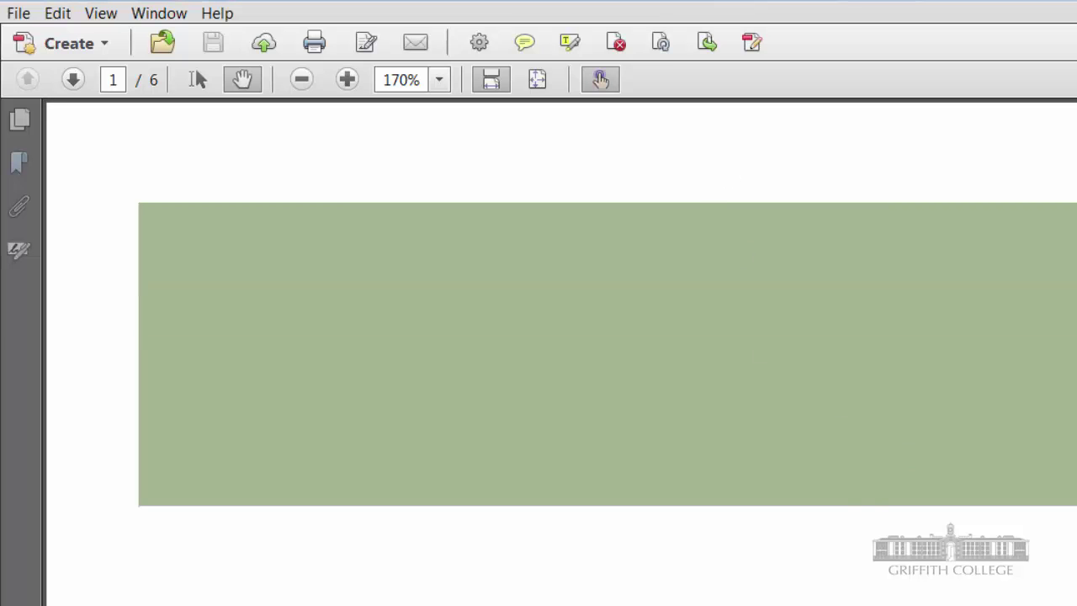
{"action": "right_click", "coordinate": [821, 589]}
{"action": "left_click", "coordinate": [309, 437]}
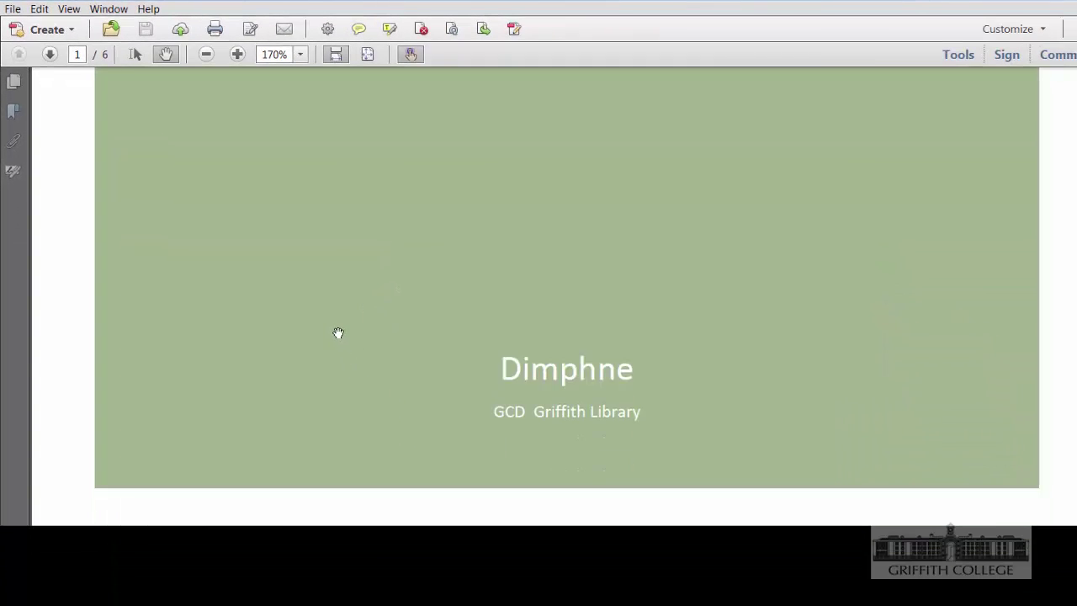
{"action": "scroll", "coordinate": [486, 475], "scroll_direction": "down", "scroll_amount": 5}
{"action": "scroll", "coordinate": [340, 330], "scroll_direction": "down", "scroll_amount": 4}
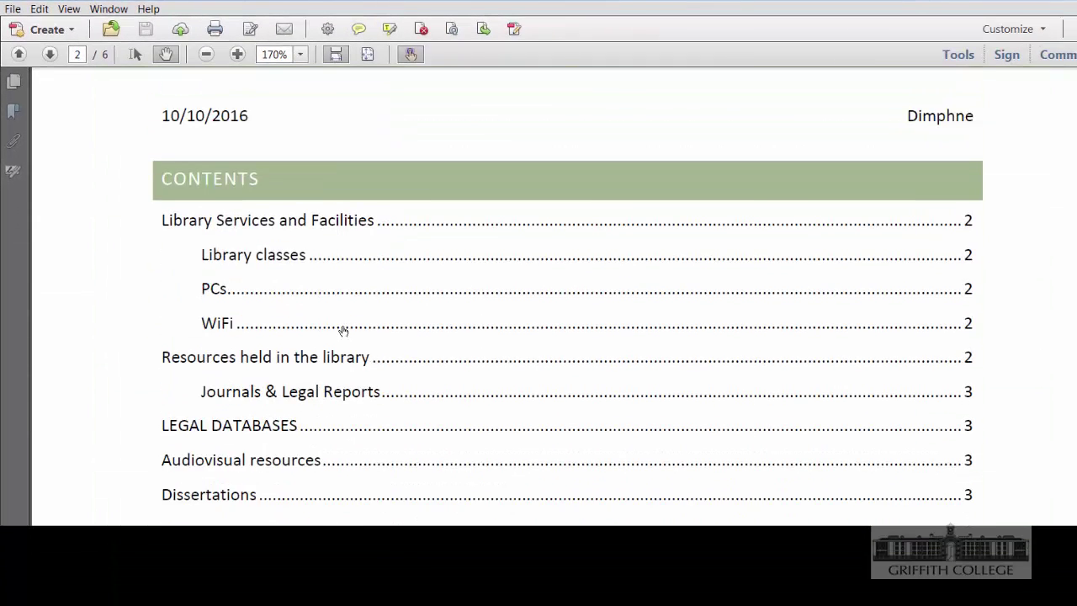
{"action": "scroll", "coordinate": [343, 330], "scroll_direction": "up", "scroll_amount": 1}
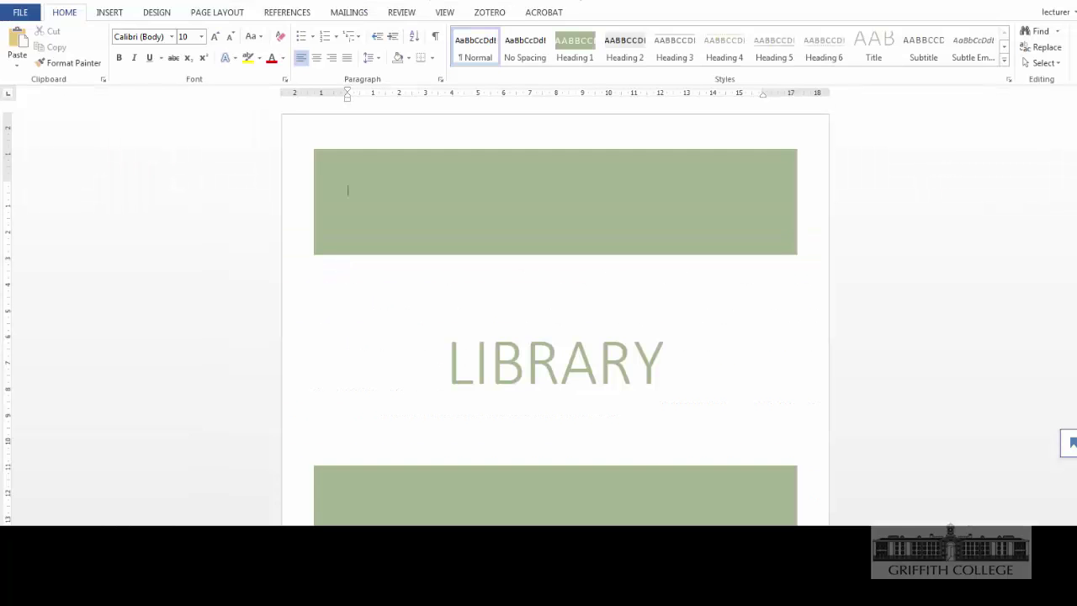
Step: Review the document protection options, open Encrypt with Password, and cancel it without entering a password
{"action": "left_click", "coordinate": [491, 362]}
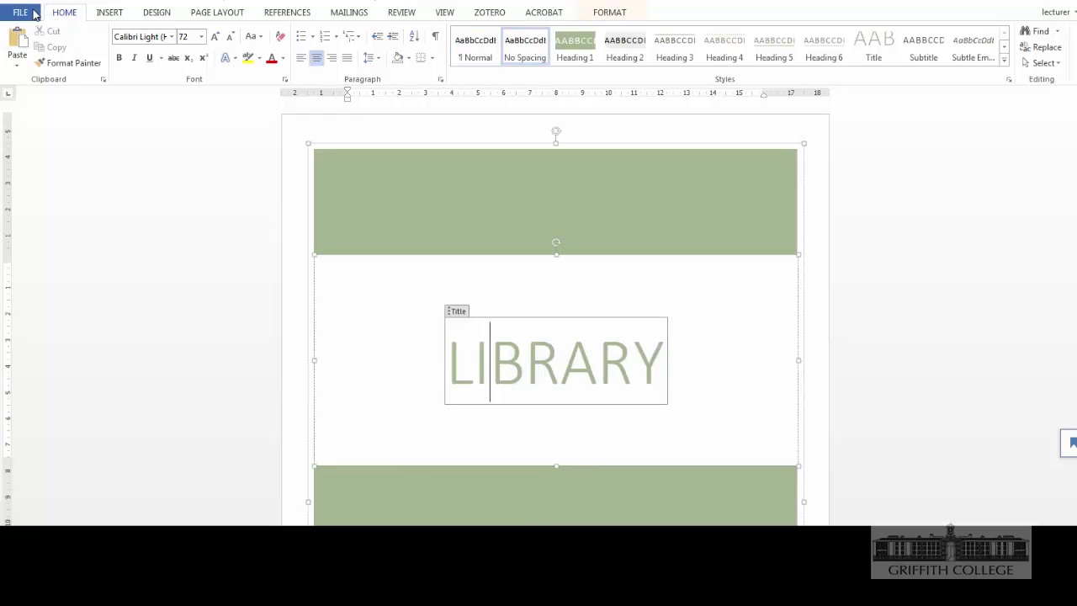
{"action": "left_click", "coordinate": [24, 13]}
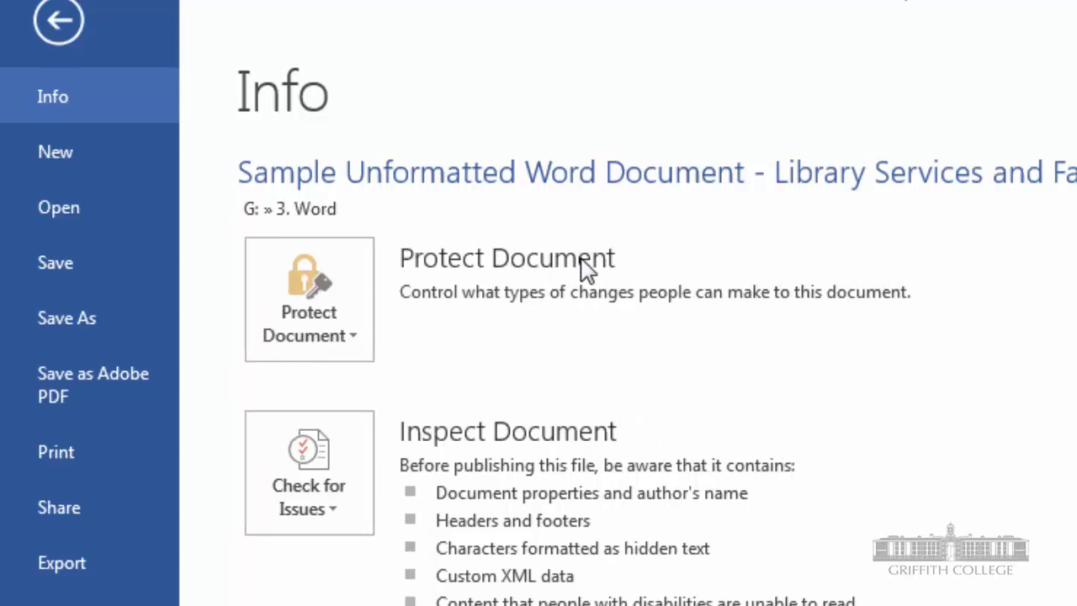
{"action": "left_click", "coordinate": [352, 320]}
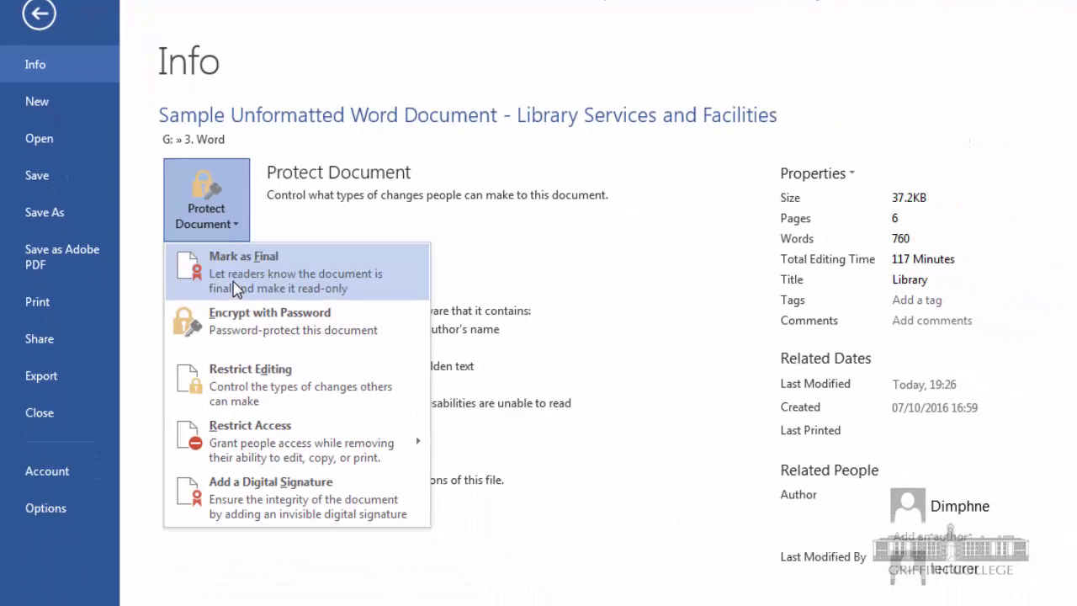
{"action": "left_click", "coordinate": [237, 332]}
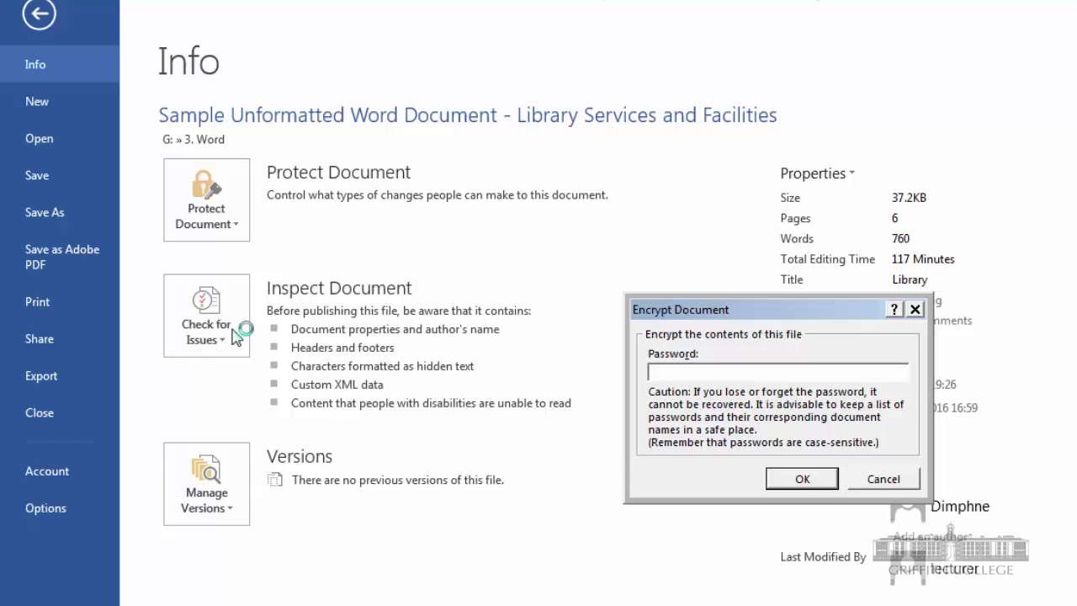
{"action": "left_click", "coordinate": [892, 480]}
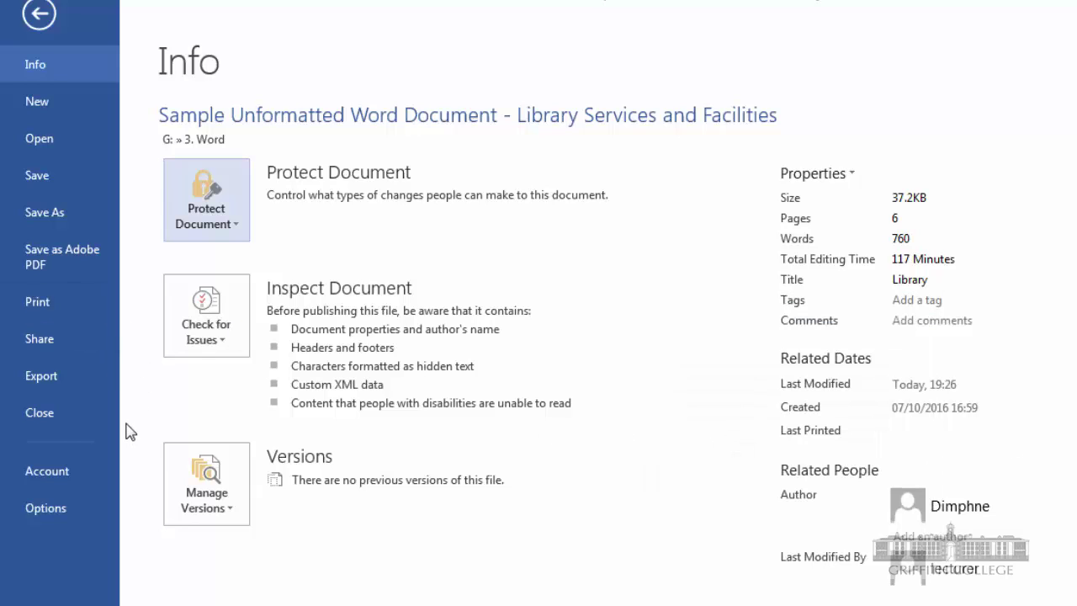
Step: Open the Add a Digital Signature option, decline getting a digital ID, and return to the document
{"action": "left_click", "coordinate": [206, 200]}
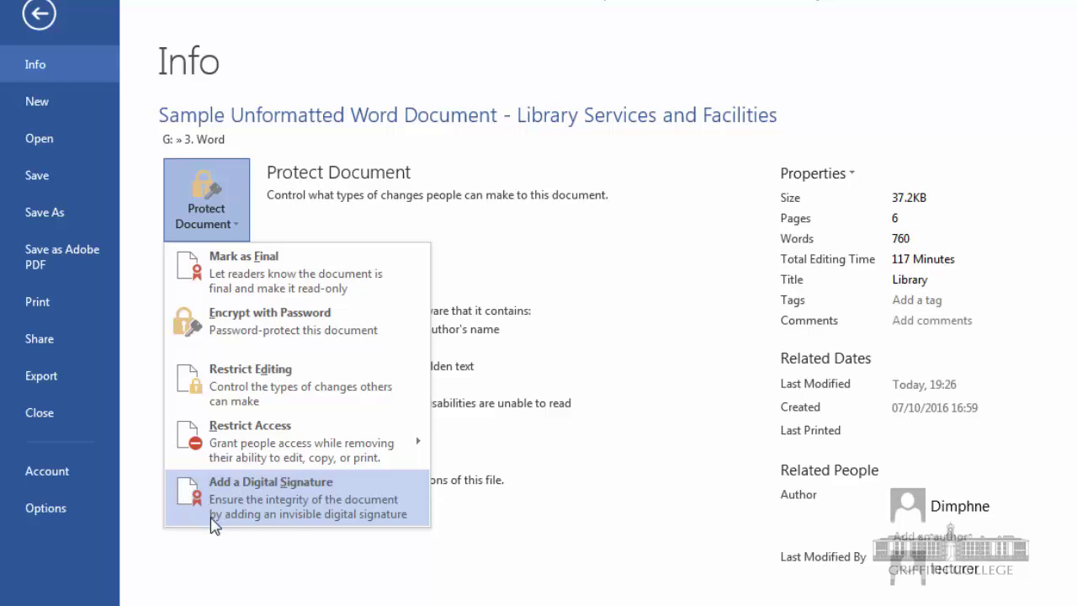
{"action": "left_click", "coordinate": [296, 522]}
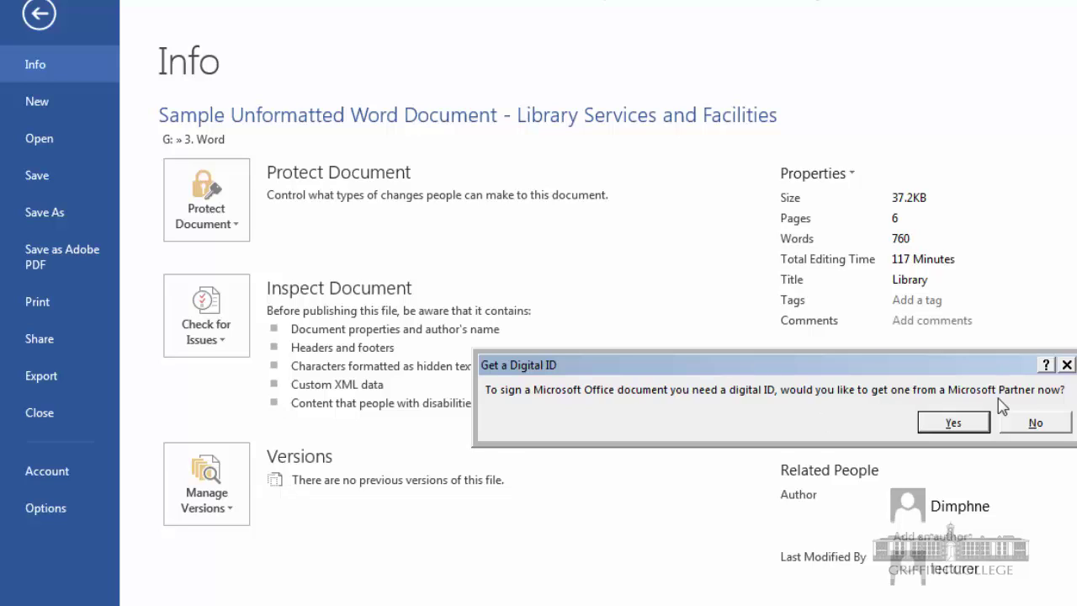
{"action": "left_click", "coordinate": [1035, 423]}
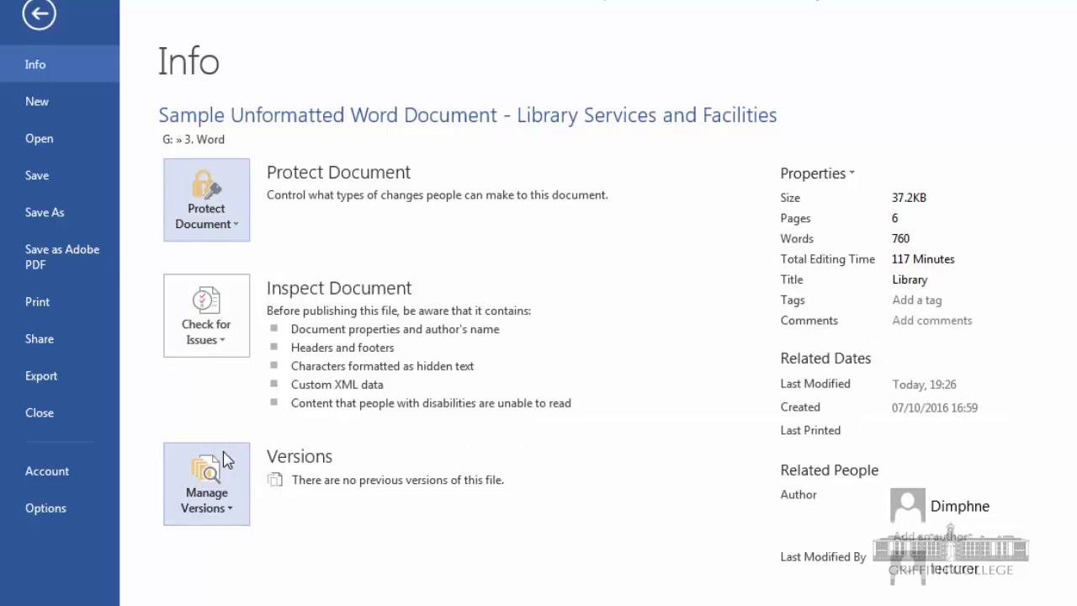
{"action": "left_click", "coordinate": [39, 15]}
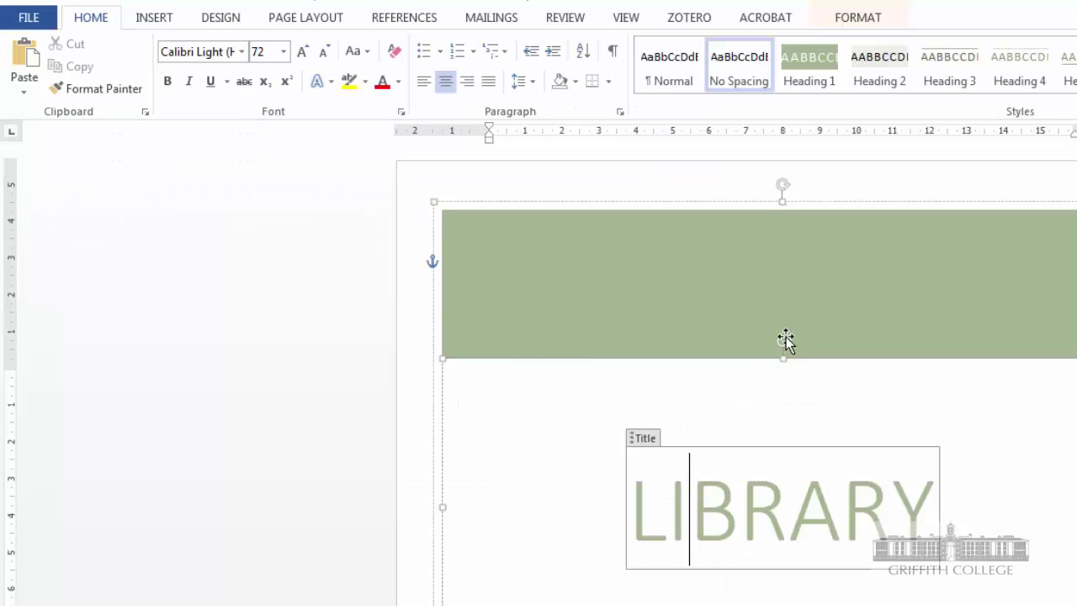
Step: Apply the CONFIDENTIAL 1 watermark to the document from the contents page, and replace it with the DRAFT 1 watermark
{"action": "scroll", "coordinate": [785, 338], "scroll_direction": "down", "scroll_amount": 3}
{"action": "scroll", "coordinate": [786, 338], "scroll_direction": "down", "scroll_amount": 12}
{"action": "left_click", "coordinate": [444, 530]}
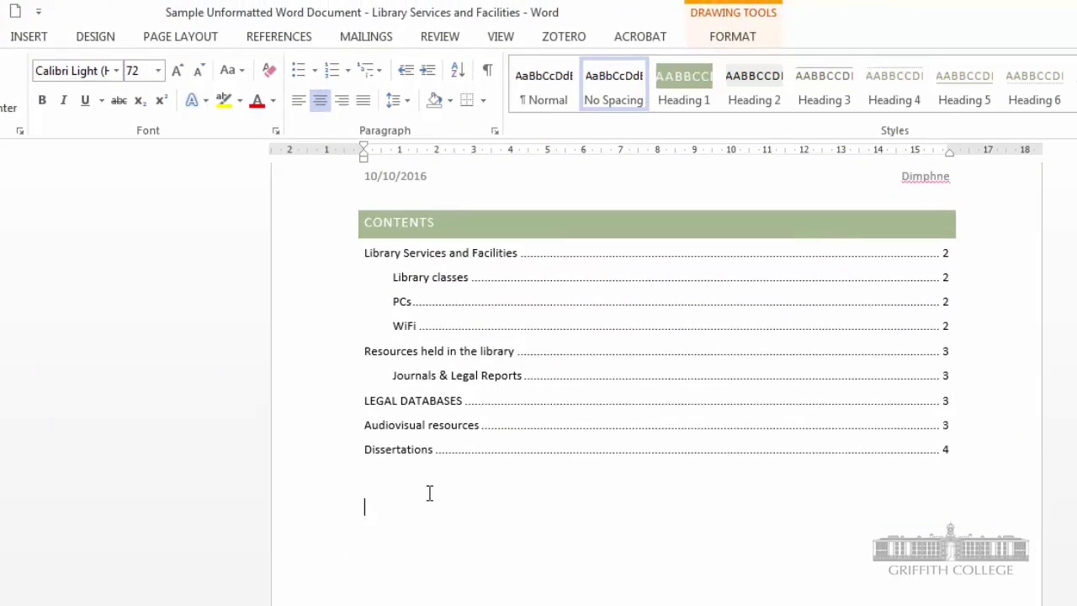
{"action": "left_click", "coordinate": [95, 36]}
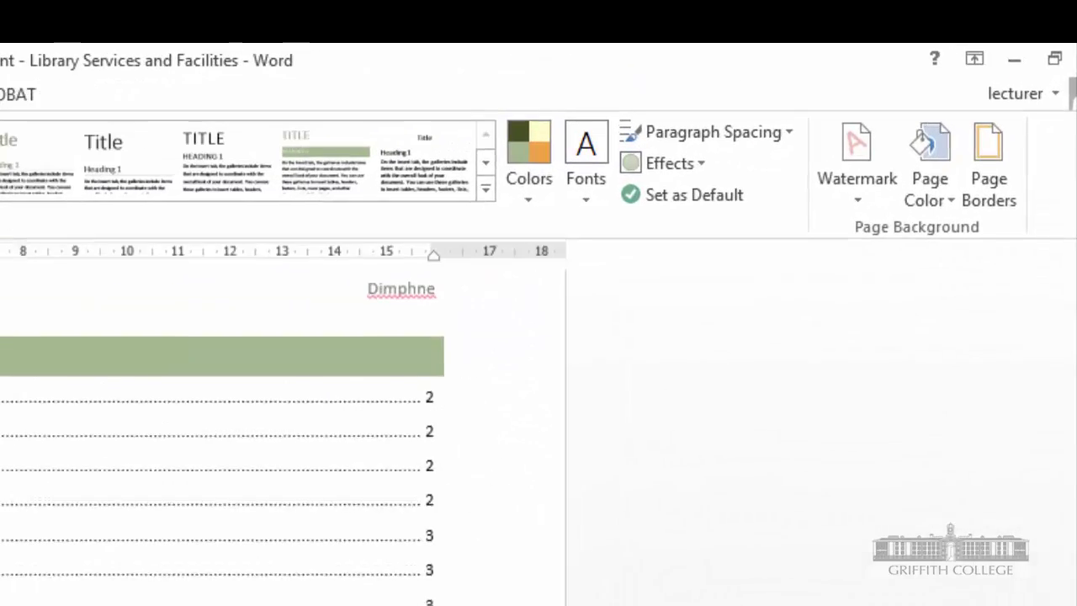
{"action": "left_click", "coordinate": [855, 150]}
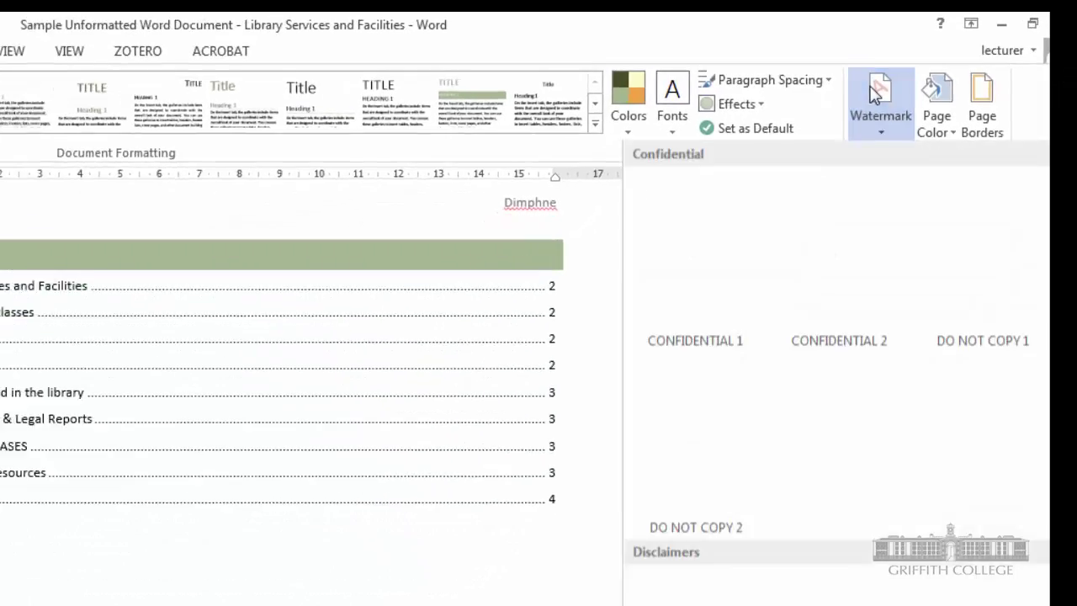
{"action": "left_click", "coordinate": [695, 273]}
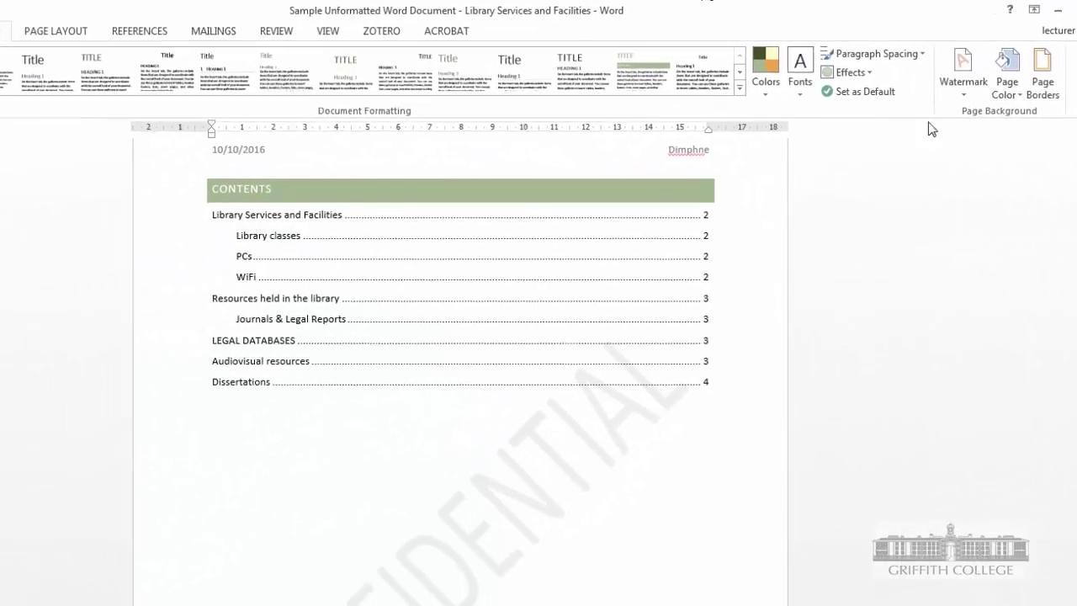
{"action": "left_click", "coordinate": [980, 63]}
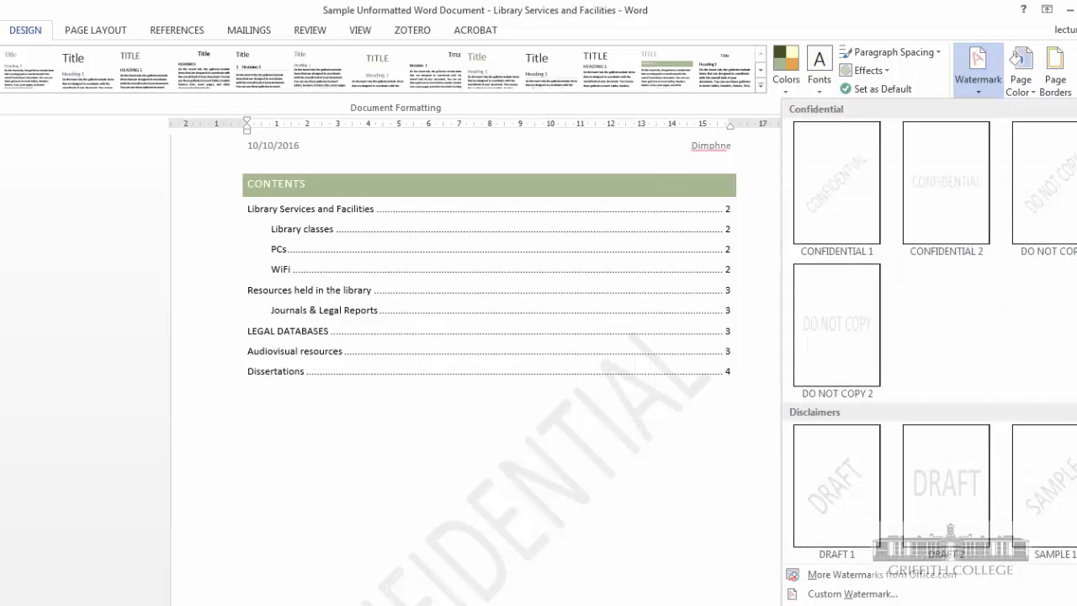
{"action": "left_click", "coordinate": [867, 476]}
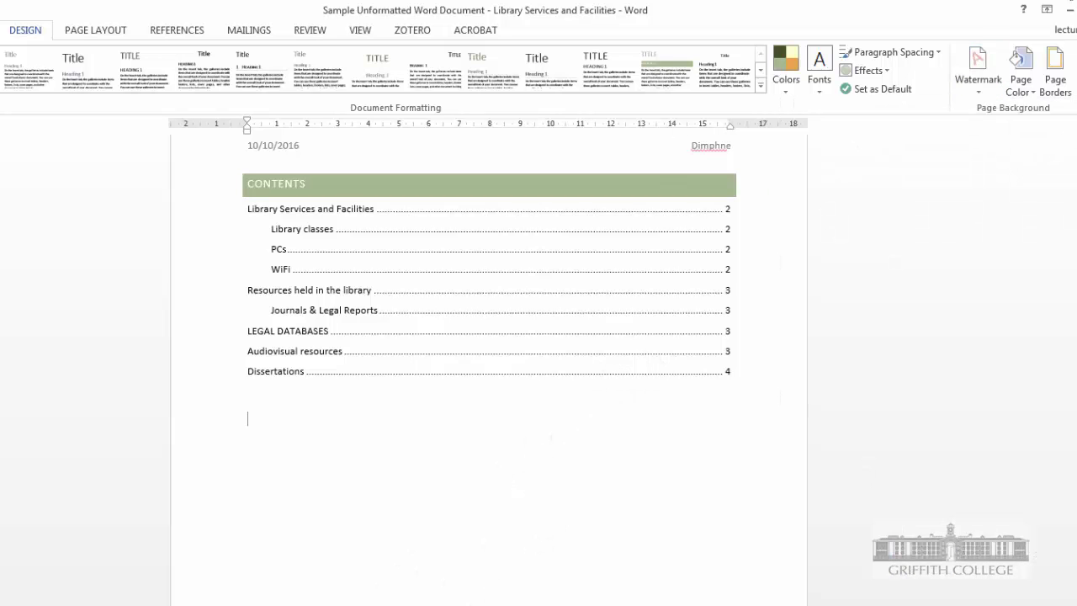
Step: Open the custom watermark settings and select the existing watermark text for replacement
{"action": "left_click", "coordinate": [973, 91]}
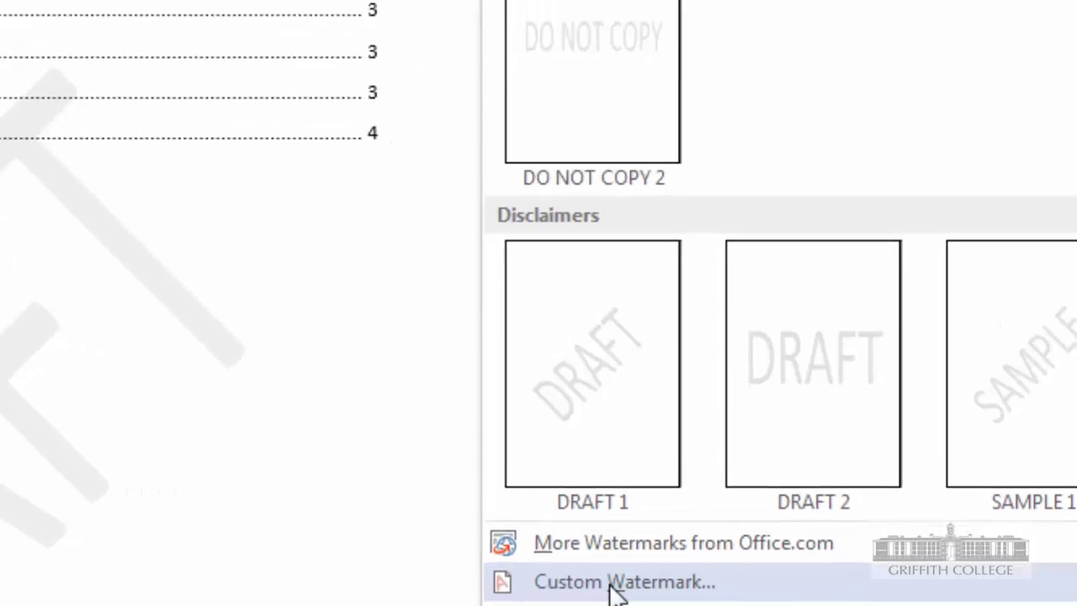
{"action": "left_click", "coordinate": [848, 593]}
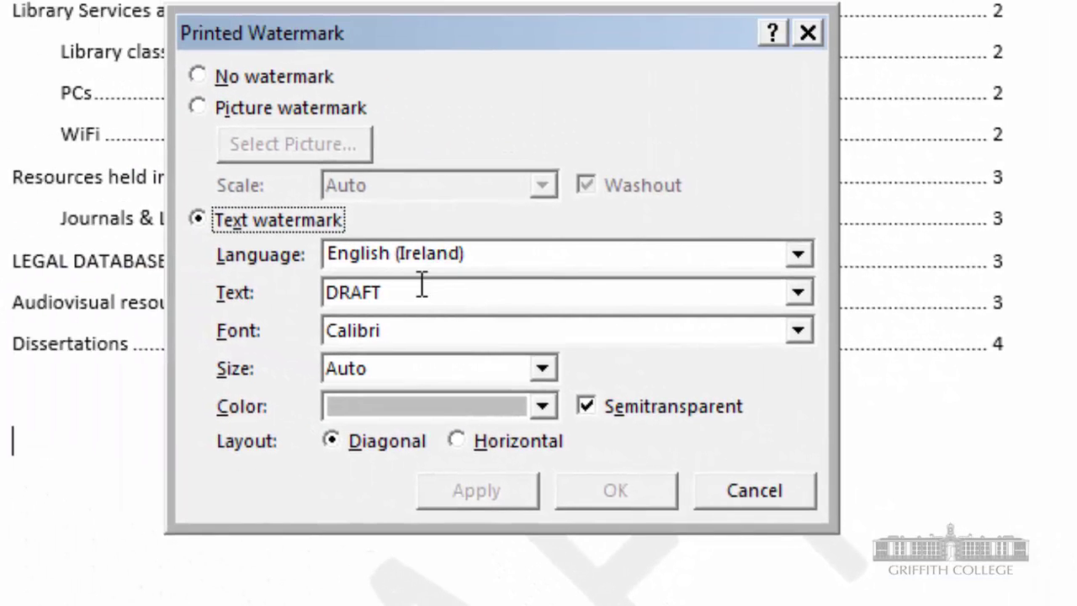
{"action": "left_click", "coordinate": [422, 284]}
{"action": "key", "text": "shift+Home"}
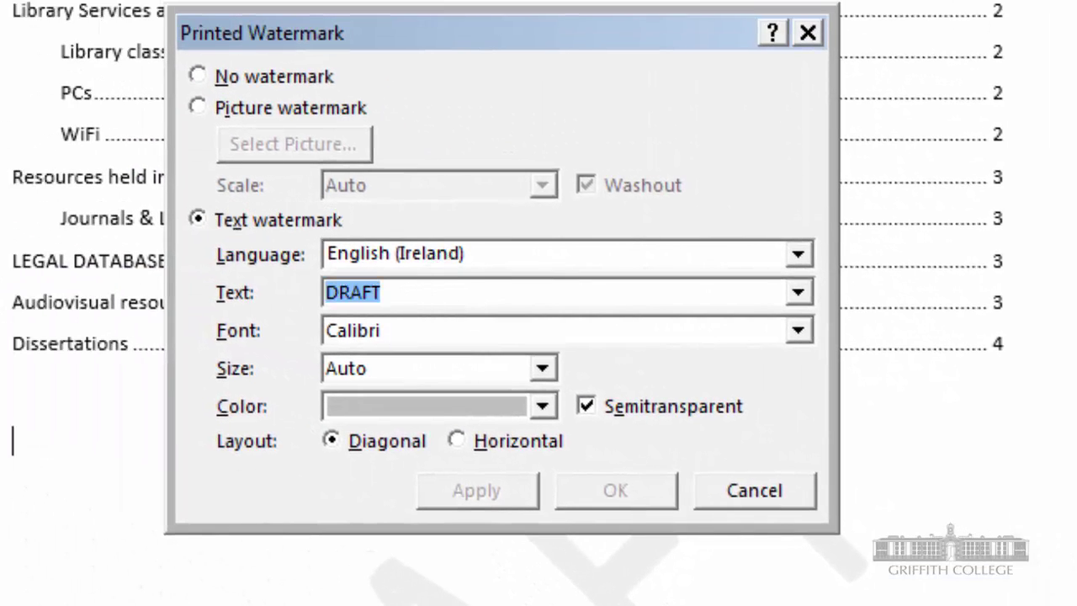
{"action": "type", "text": "for reniew"}
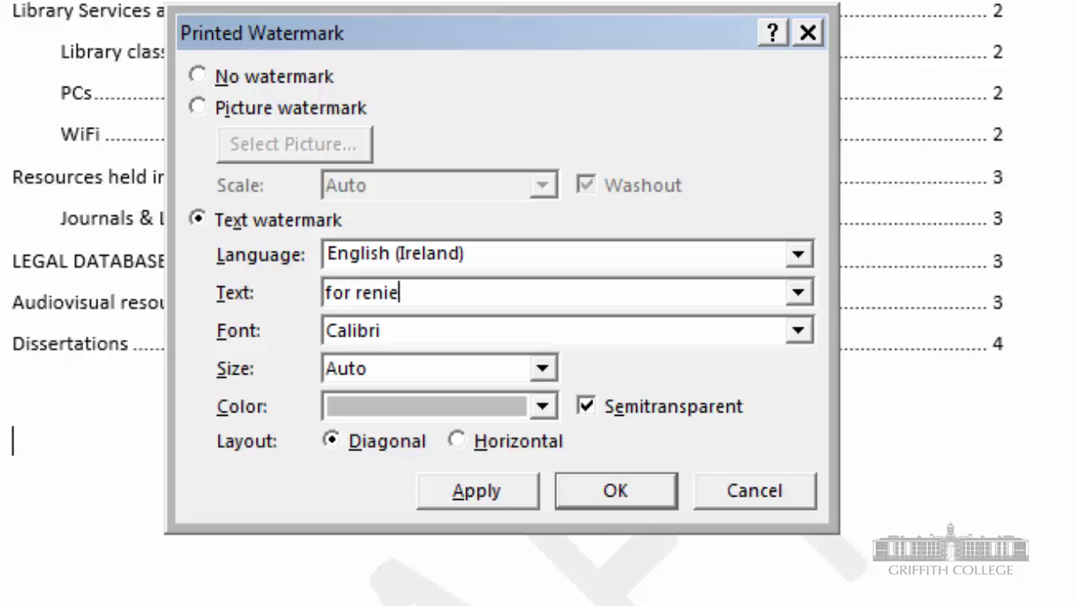
{"action": "key", "text": "BackSpace"}
{"action": "key", "text": "BackSpace"}
{"action": "key", "text": "BackSpace"}
{"action": "key", "text": "BackSpace"}
{"action": "key", "text": "BackSpace"}
{"action": "key", "text": "BackSpace"}
{"action": "key", "text": "BackSpace"}
{"action": "key", "text": "BackSpace"}
{"action": "key", "text": "BackSpace"}
{"action": "key", "text": "BackSpace"}
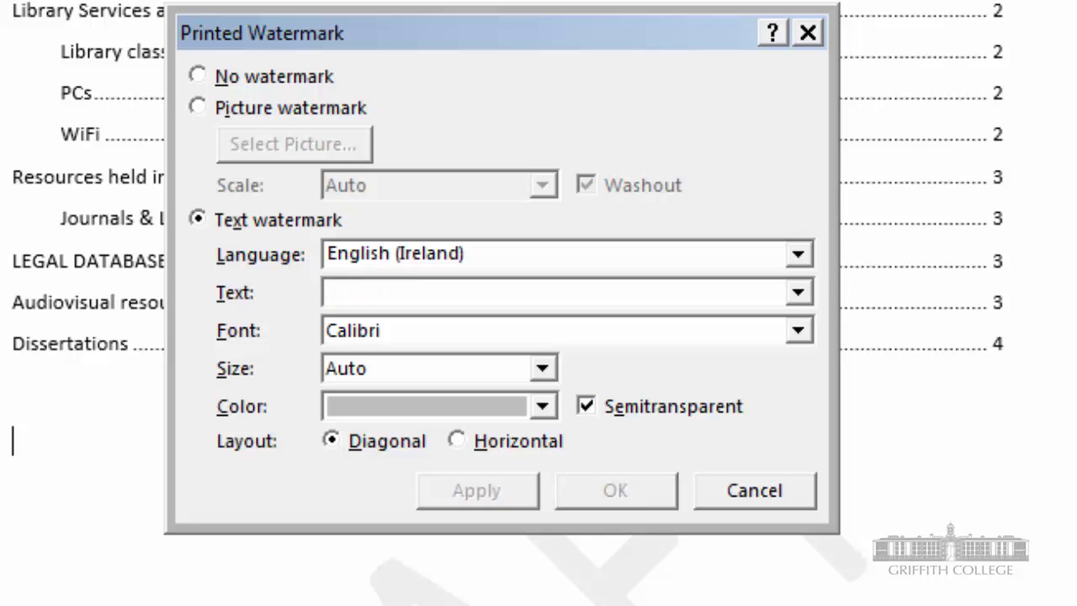
Step: Set the custom watermark text to "For Review" and apply it to the document
{"action": "type", "text": "For F"}
{"action": "key", "text": "BackSpace"}
{"action": "type", "text": "Review"}
{"action": "key", "text": "Return"}
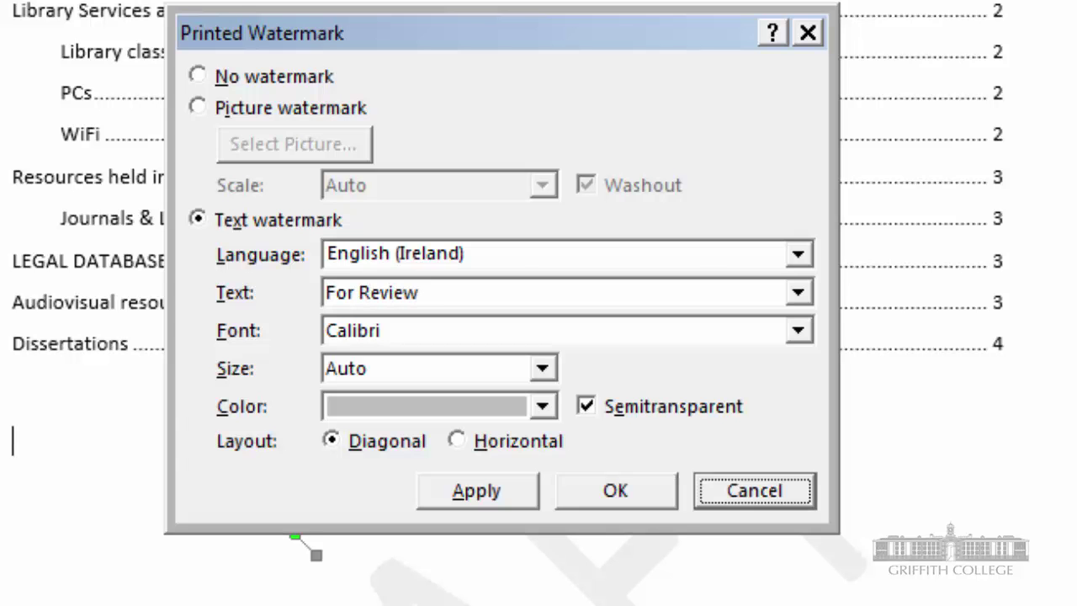
Step: Indent the empty line below the table of contents by four tab stops
{"action": "scroll", "coordinate": [840, 495], "scroll_direction": "down", "scroll_amount": 4}
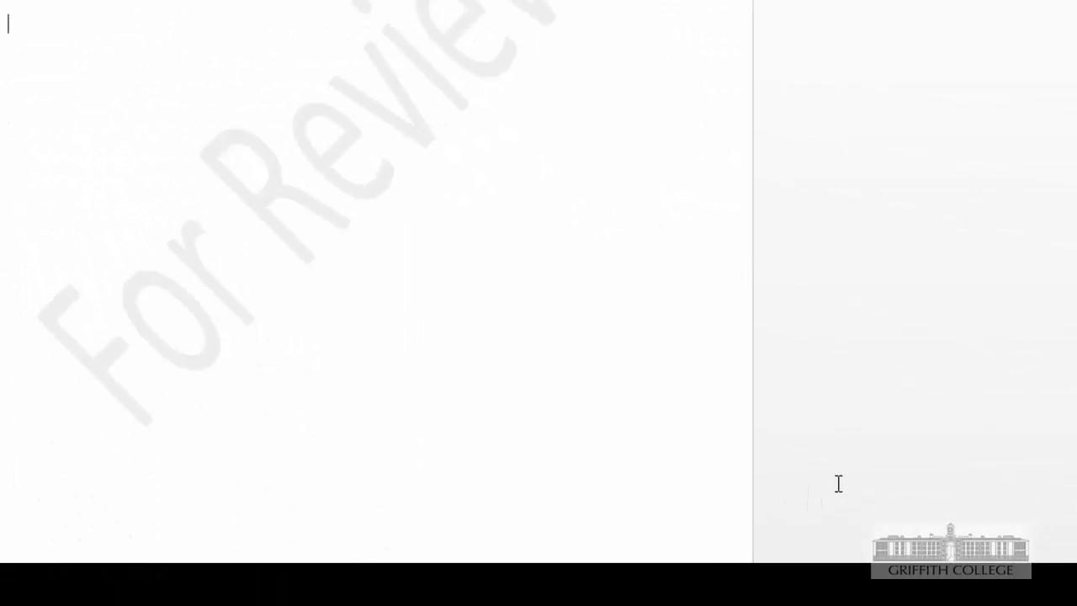
{"action": "scroll", "coordinate": [839, 483], "scroll_direction": "up", "scroll_amount": 3}
{"action": "key", "text": "Tab"}
{"action": "key", "text": "Tab"}
{"action": "key", "text": "Tab"}
{"action": "key", "text": "Tab"}
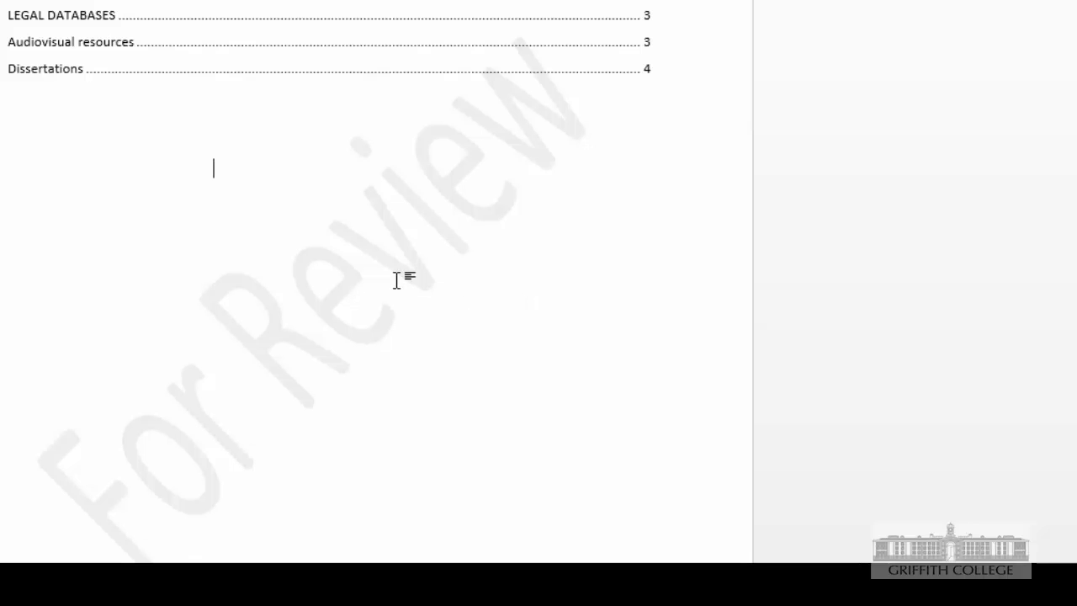
Step: Examine how the custom text watermark appears on the contents page
{"action": "scroll", "coordinate": [395, 279], "scroll_direction": "down", "scroll_amount": 3}
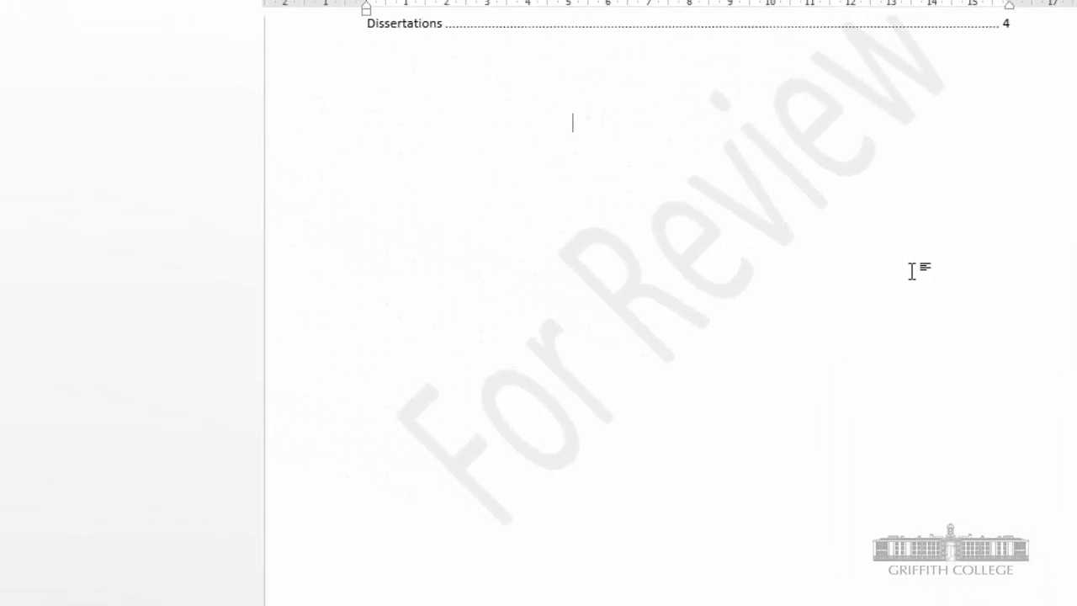
{"action": "scroll", "coordinate": [544, 238], "scroll_direction": "down", "scroll_amount": 2}
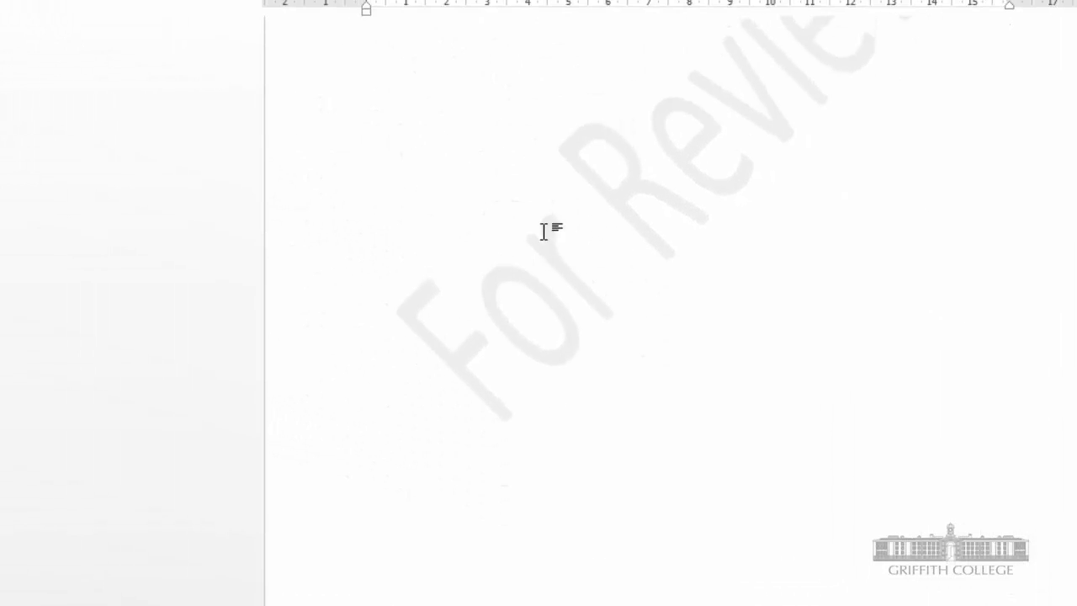
{"action": "scroll", "coordinate": [550, 230], "scroll_direction": "up", "scroll_amount": 10}
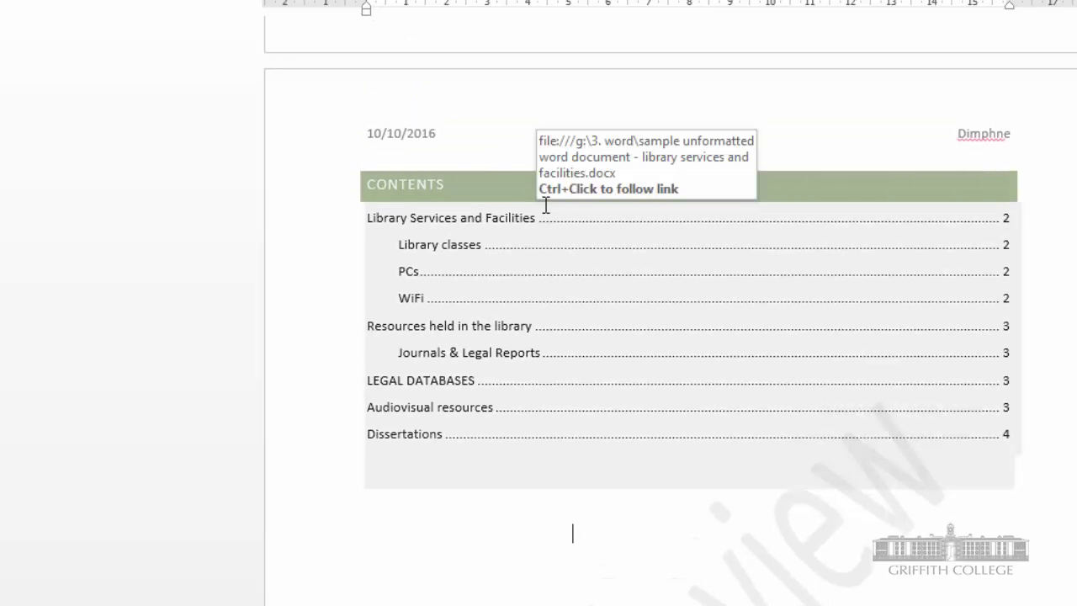
{"action": "scroll", "coordinate": [547, 206], "scroll_direction": "up", "scroll_amount": 4}
{"action": "scroll", "coordinate": [563, 207], "scroll_direction": "down", "scroll_amount": 10}
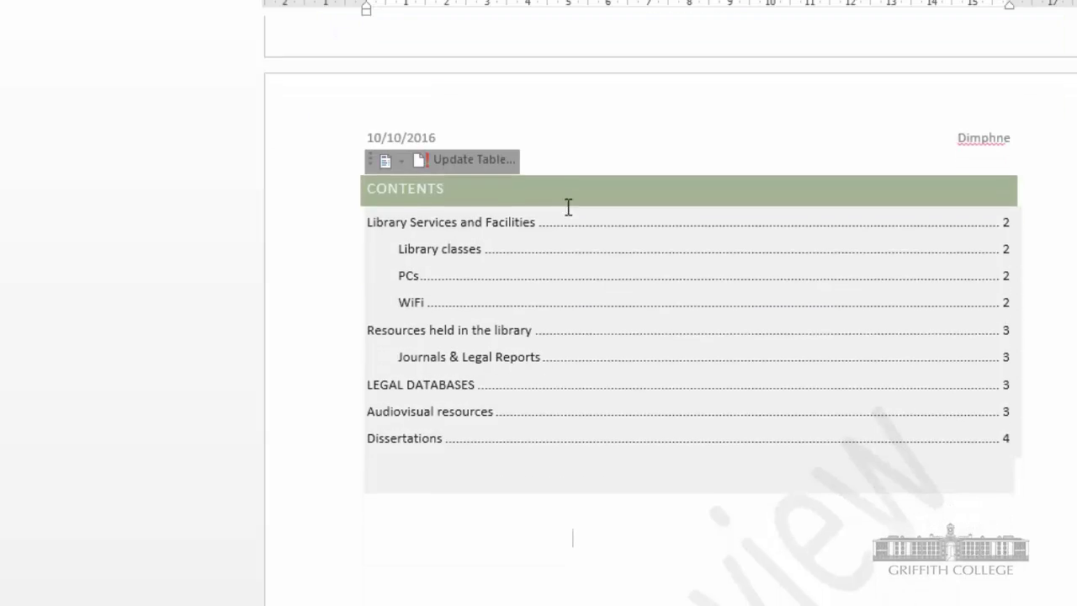